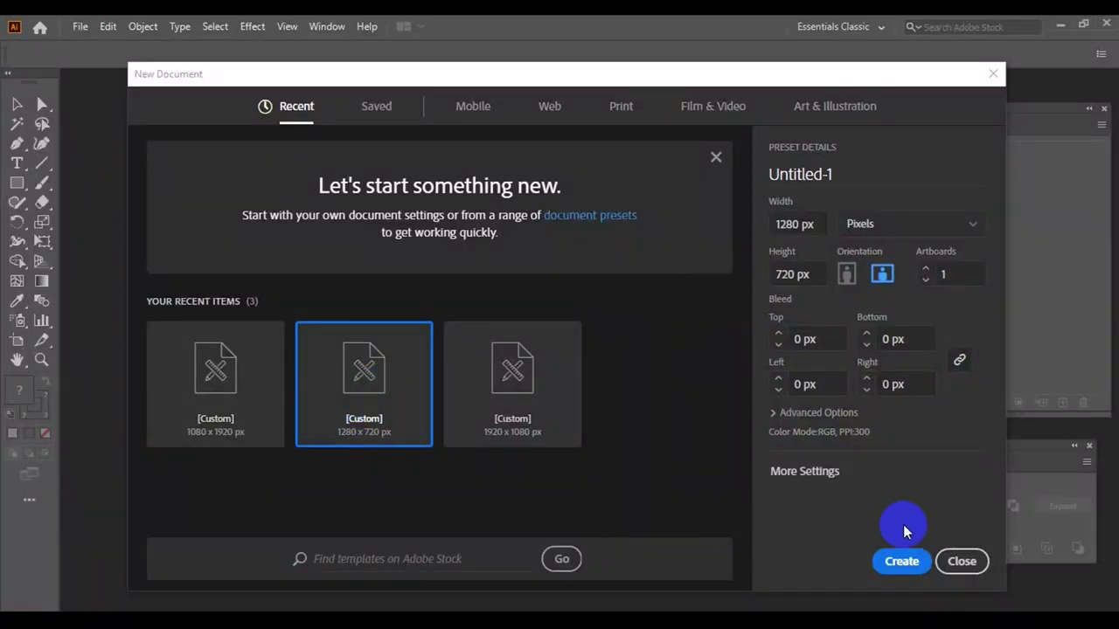
- Create a new blank document and zoom to view the whole artboard
left_click(901, 561)
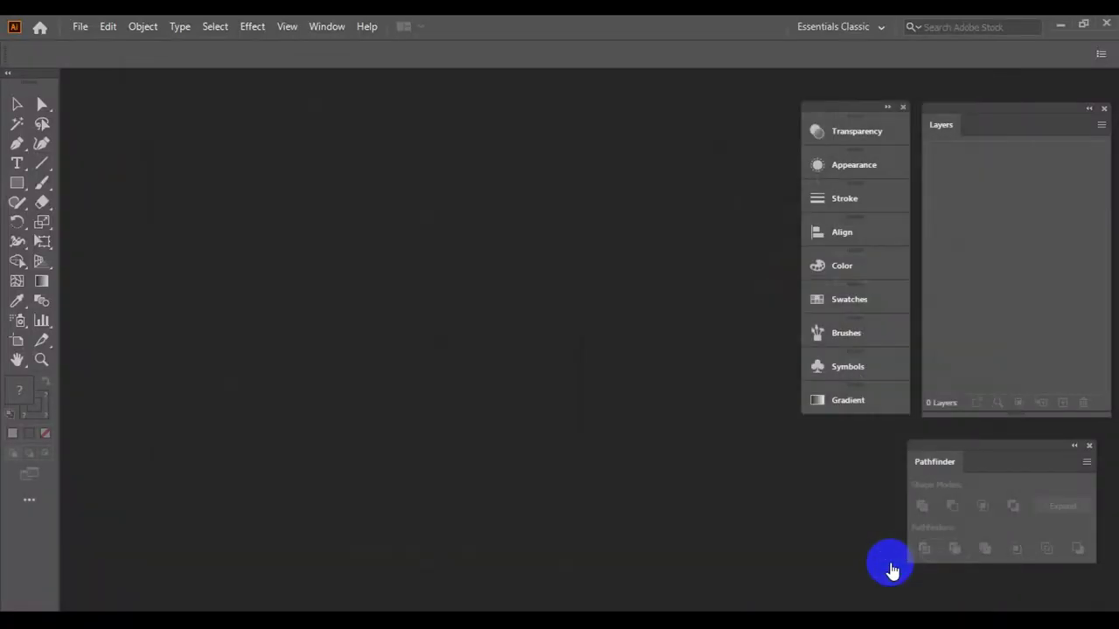
key("ctrl+minus")
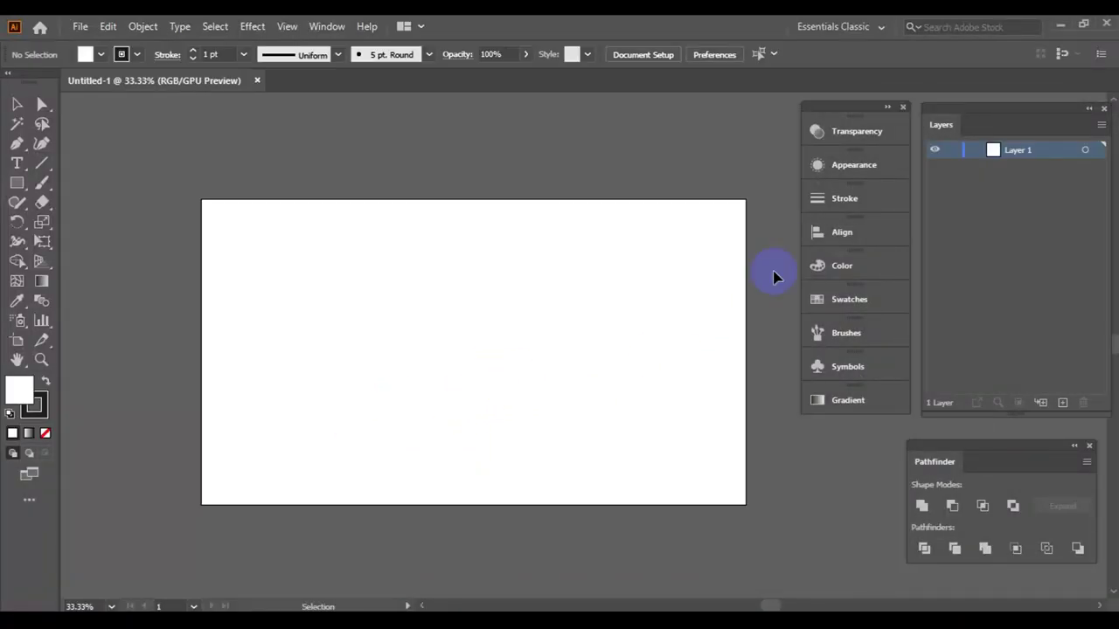
key("ctrl+plus")
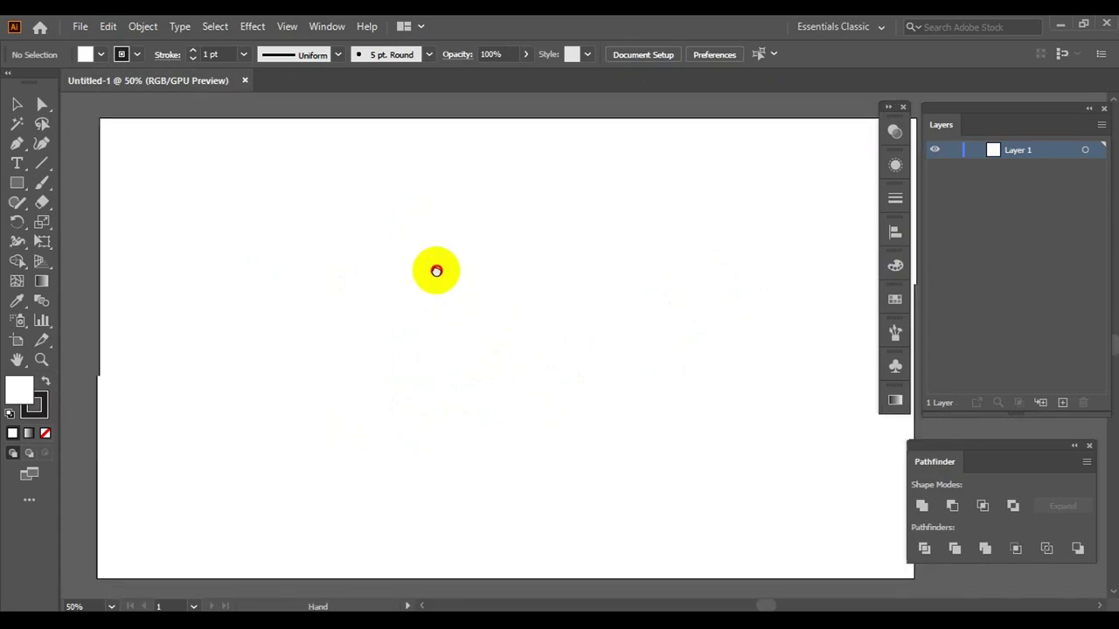
key("ctrl+minus")
- With fill set to None, pencil a wavy path and stretch it past the artboard edges
left_click(85, 54)
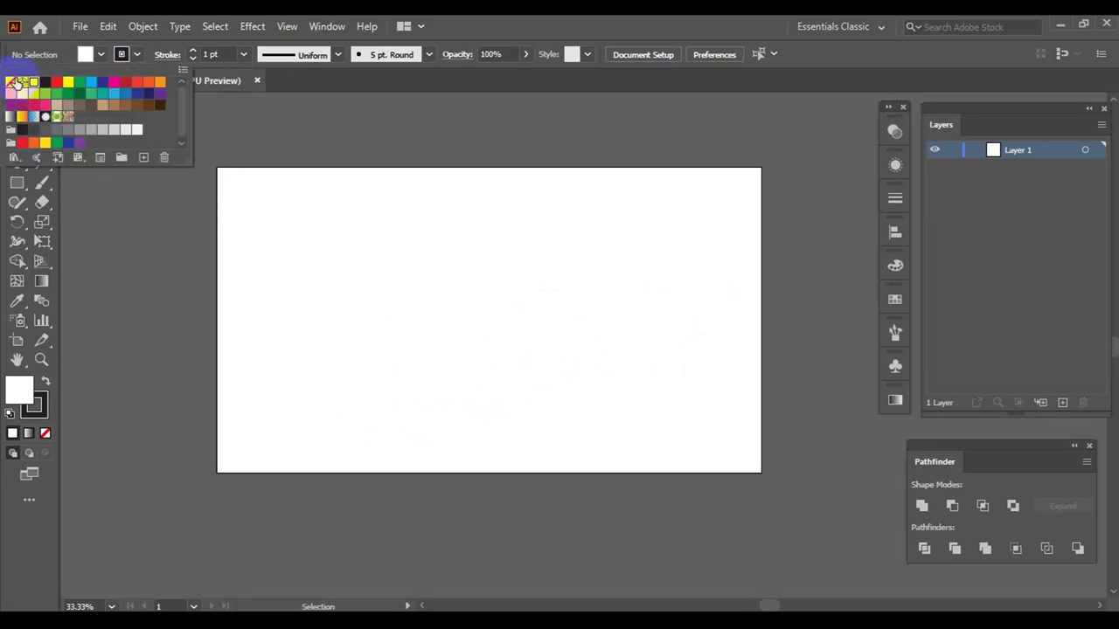
left_click(11, 81)
left_click(16, 202)
left_click(74, 219)
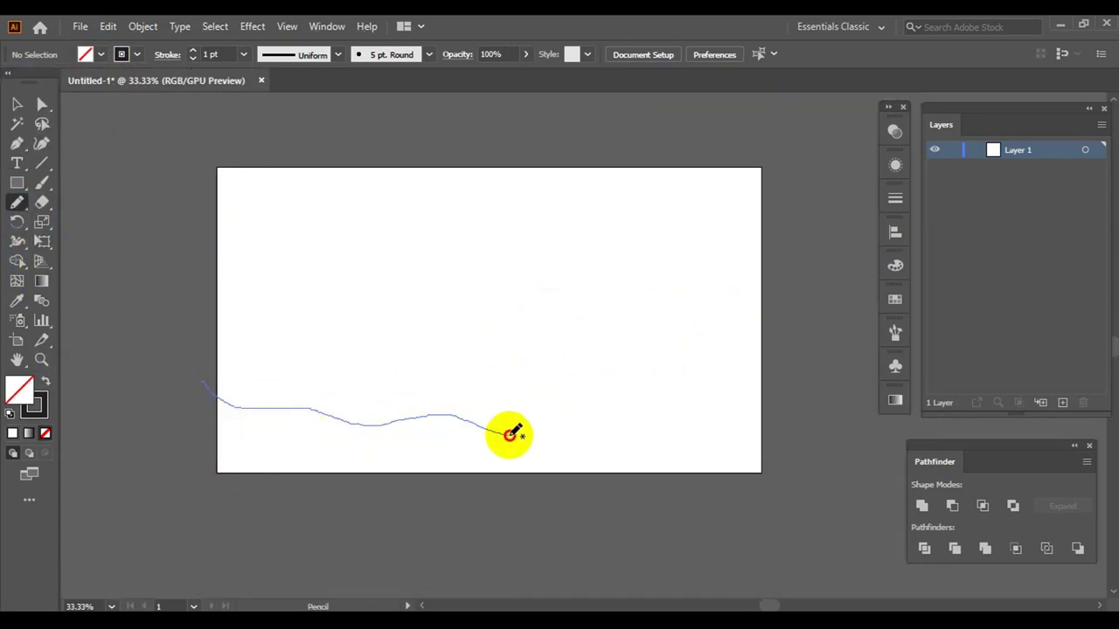
key("v")
mouse_move(170, 470)
left_mouse_down()
mouse_move(200, 385)
mouse_move(170, 349)
left_mouse_up()
- Fill the wave shape solid black and rotate it slightly clockwise
key("shift+x")
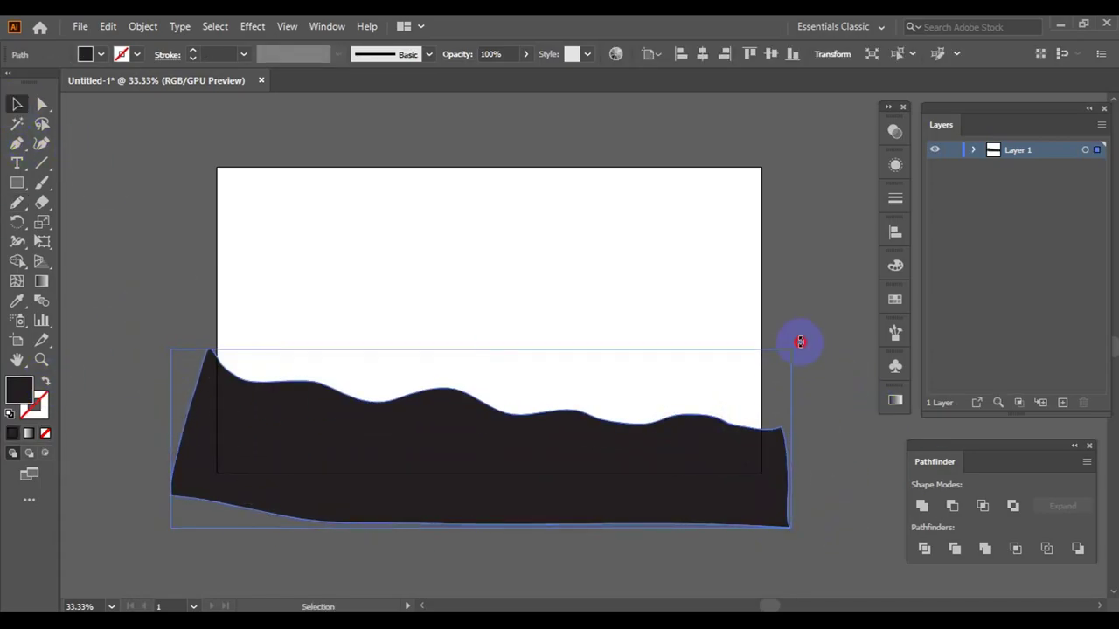
mouse_move(800, 341)
left_mouse_down()
mouse_move(431, 347)
mouse_move(475, 381)
left_mouse_up()
left_click(797, 350)
scroll(371, 419, "up", 1)
key("ctrl+plus")
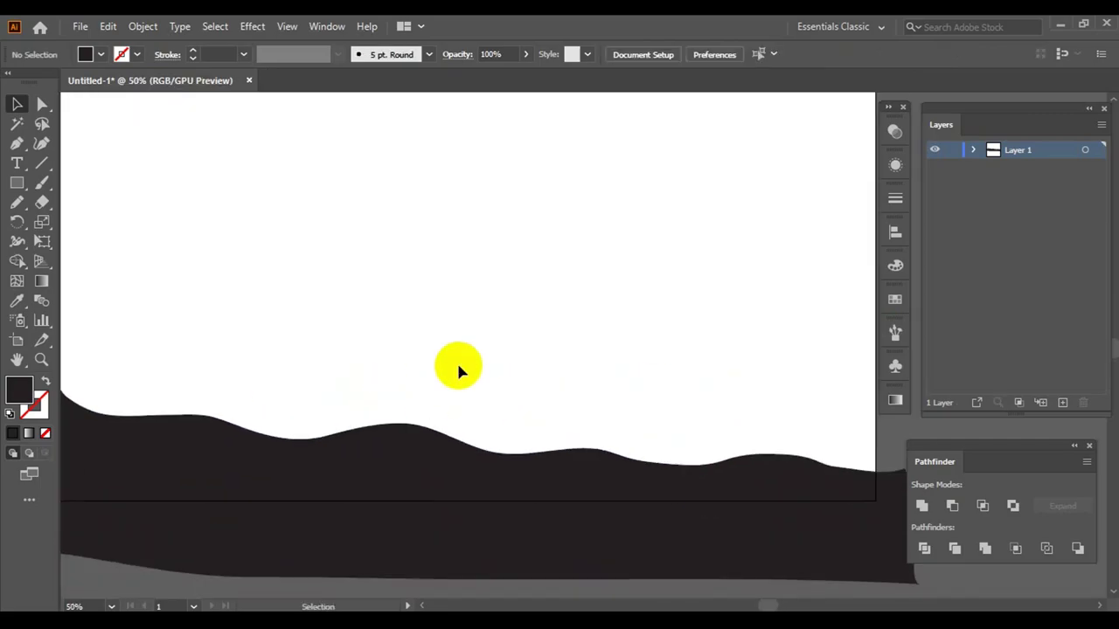
key("ctrl+plus")
left_click_drag(661, 300, 498, 378)
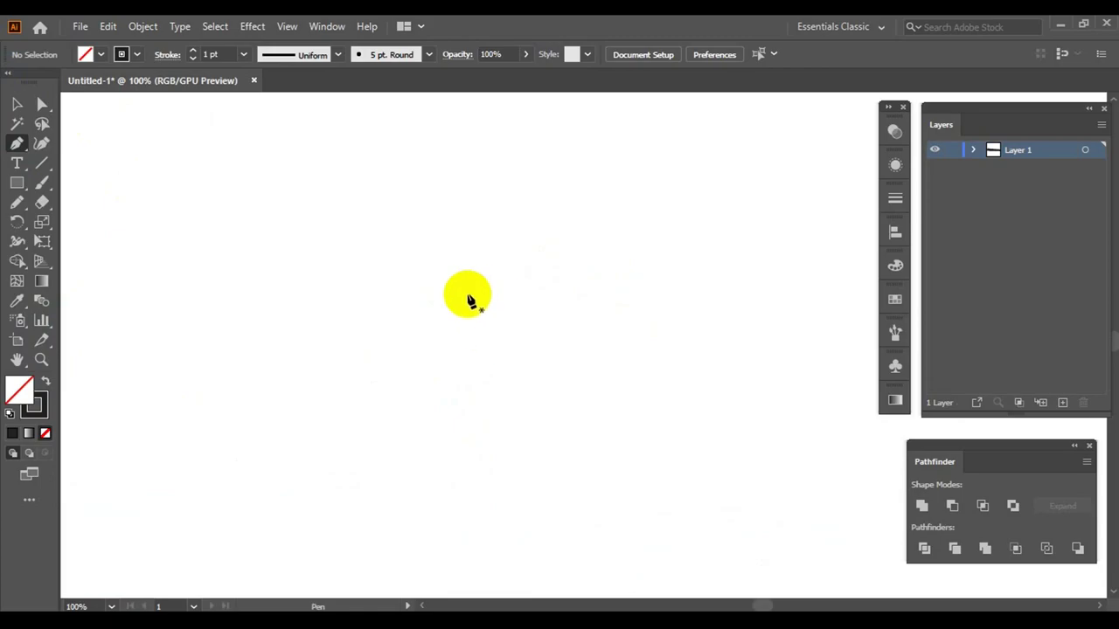
- Pen-draw a closed curved outline of a head, neck, back and shoulder above the wave
left_click(484, 347)
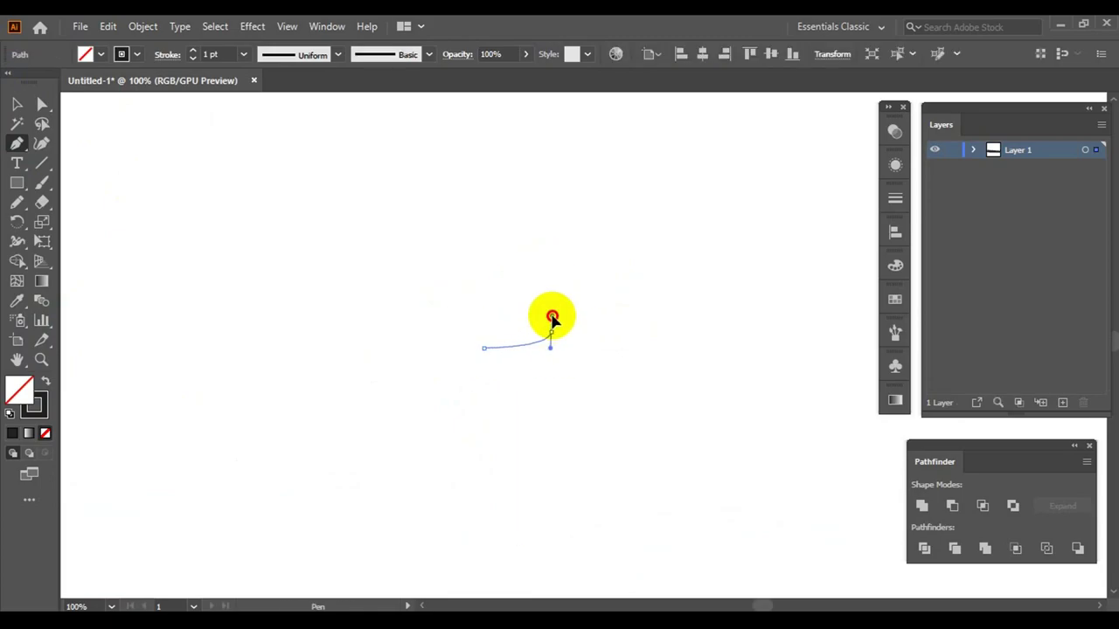
left_click_drag(551, 320, 547, 280)
mouse_move(561, 408)
left_mouse_down()
mouse_move(612, 304)
mouse_move(574, 287)
left_mouse_up()
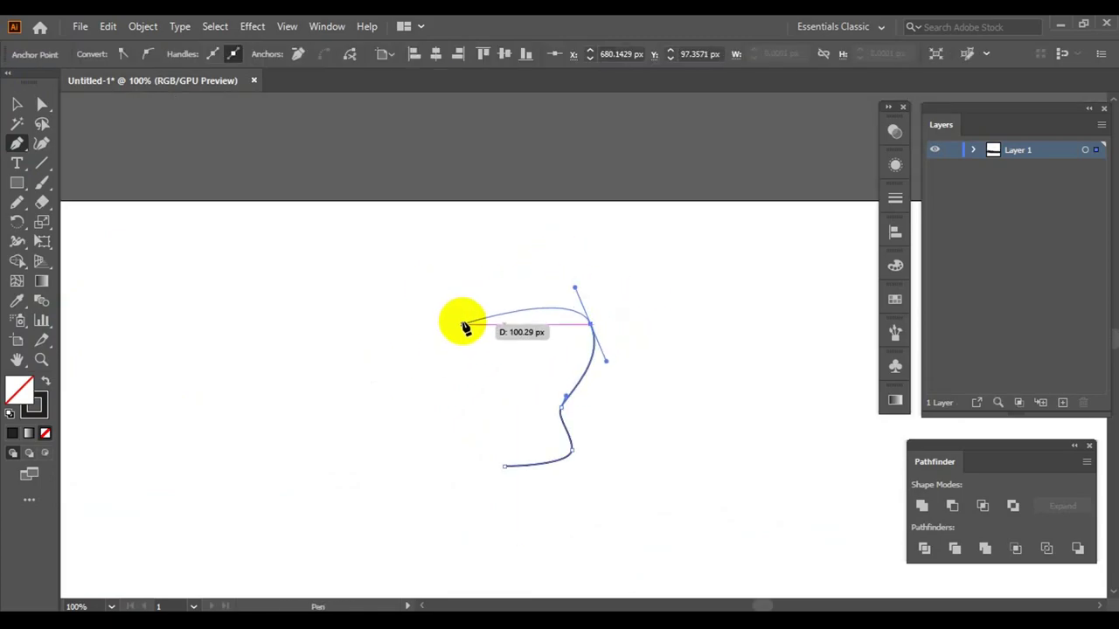
mouse_move(466, 312)
left_mouse_down()
mouse_move(435, 363)
mouse_move(429, 350)
left_mouse_up()
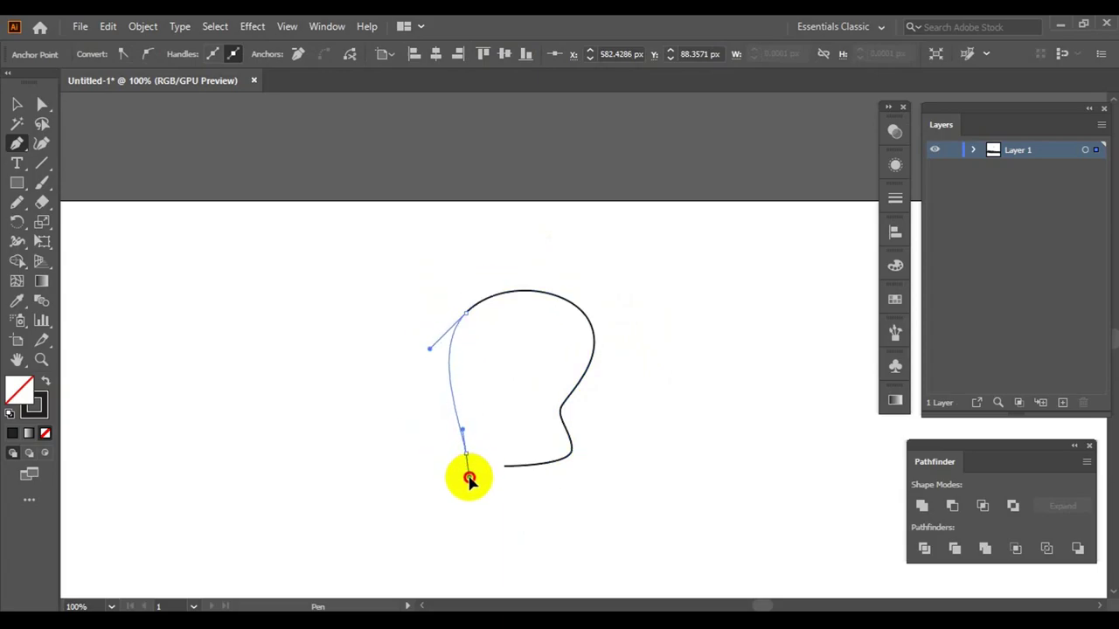
left_click_drag(469, 480, 450, 392)
scroll(460, 455, "down", 4)
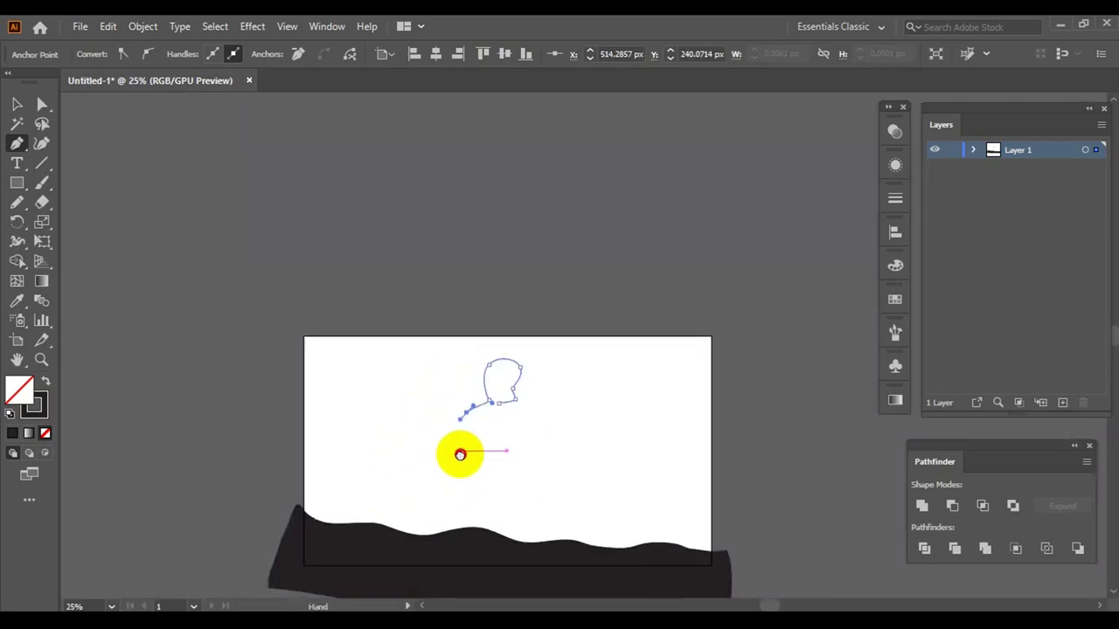
scroll(460, 455, "up", 2)
left_click(469, 440)
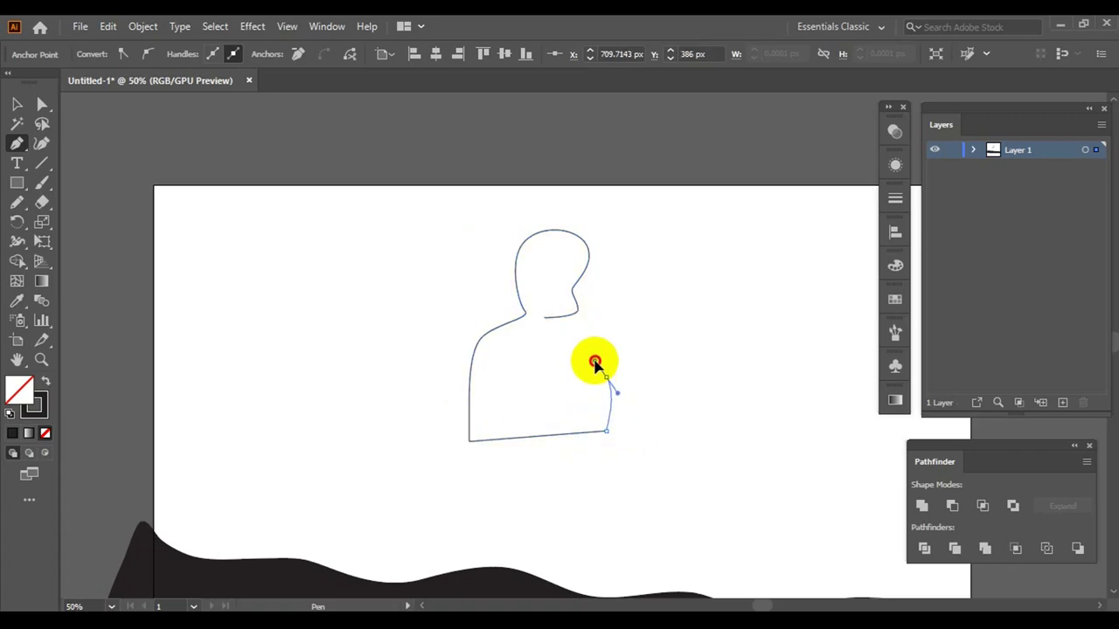
scroll(595, 363, "up", 2)
left_click_drag(519, 410, 514, 378)
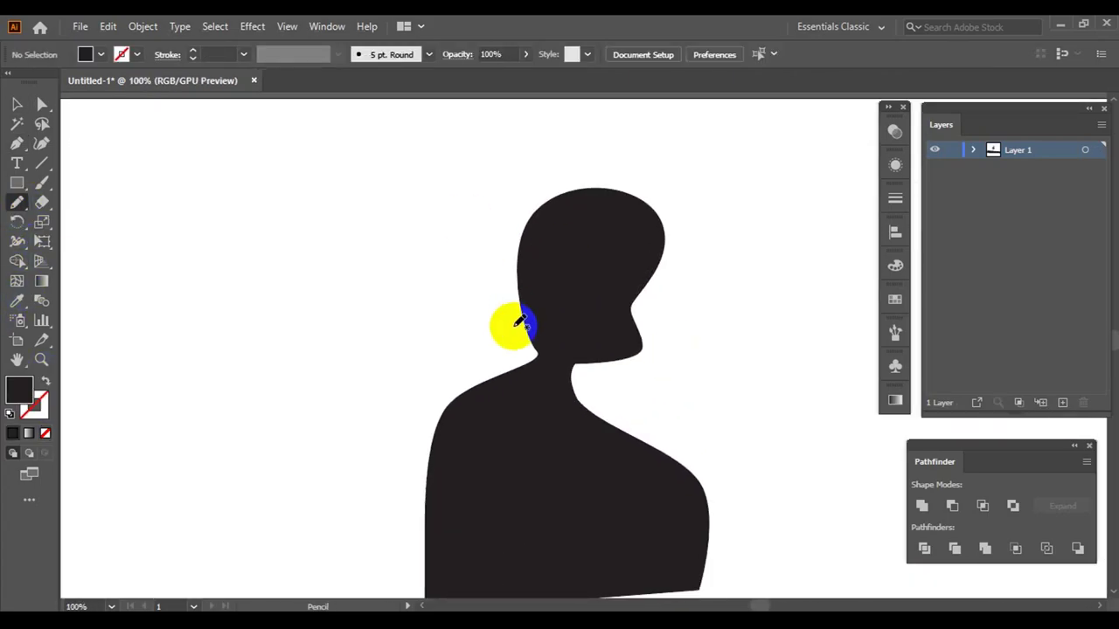
scroll(519, 322, "up", 2)
- Pencil a crescent shape over the figure's neck
left_click_drag(484, 374, 520, 237)
key("v")
left_click(132, 157)
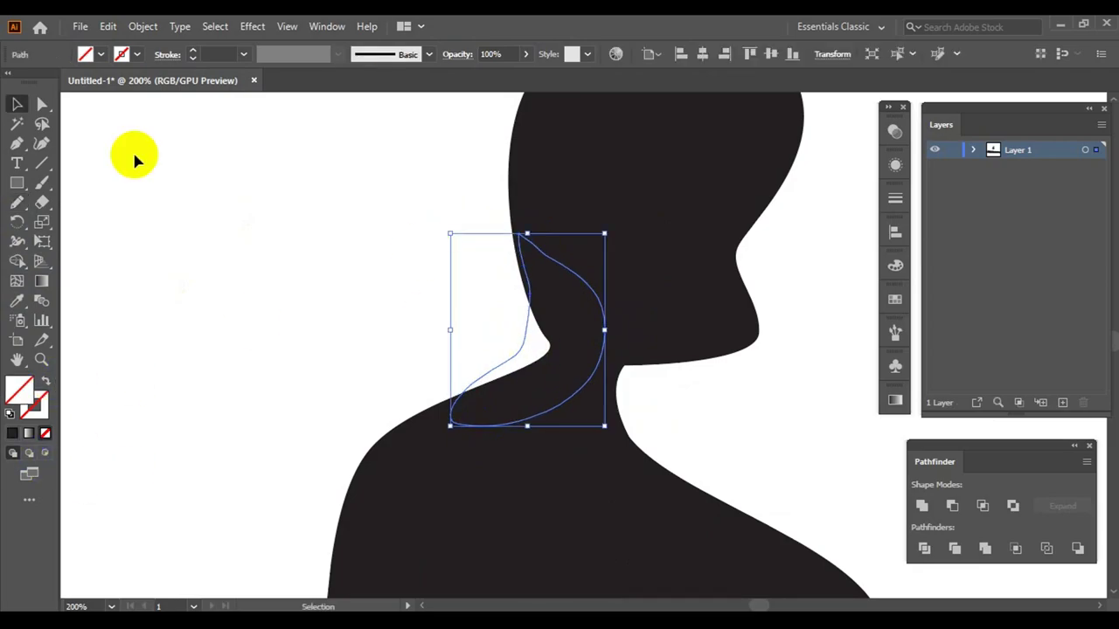
key("ctrl+0")
key("ctrl+a")
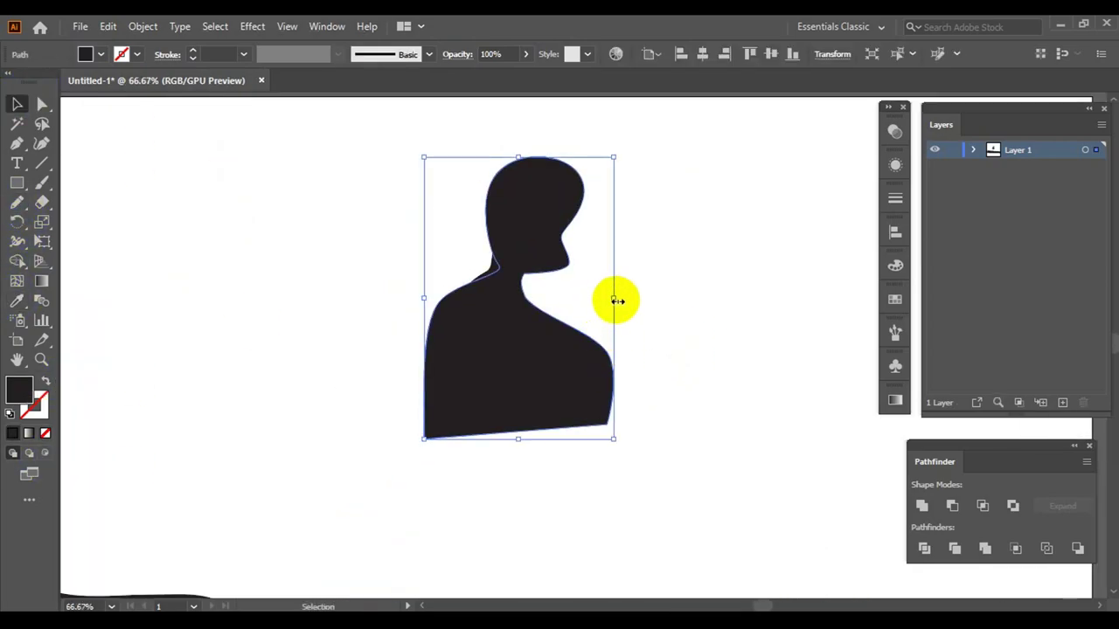
left_click(687, 303)
key("ctrl+minus")
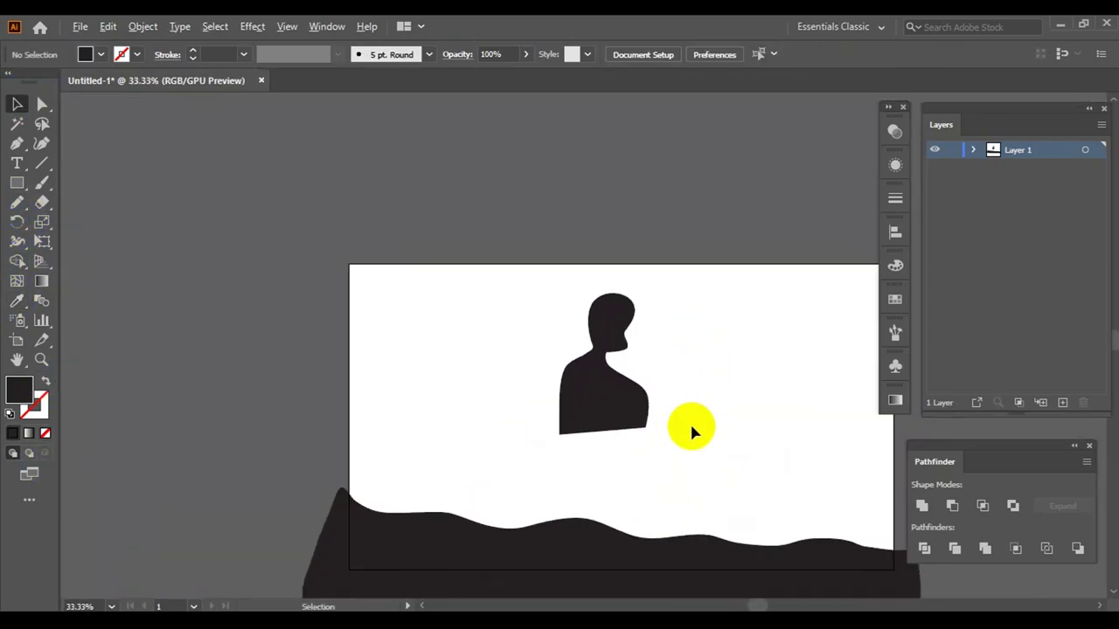
key("ctrl+1")
- Reshape the figure's bottom corner, shoulder, back of head and chin by moving anchor points
left_click(42, 105)
left_click_drag(665, 389, 630, 392)
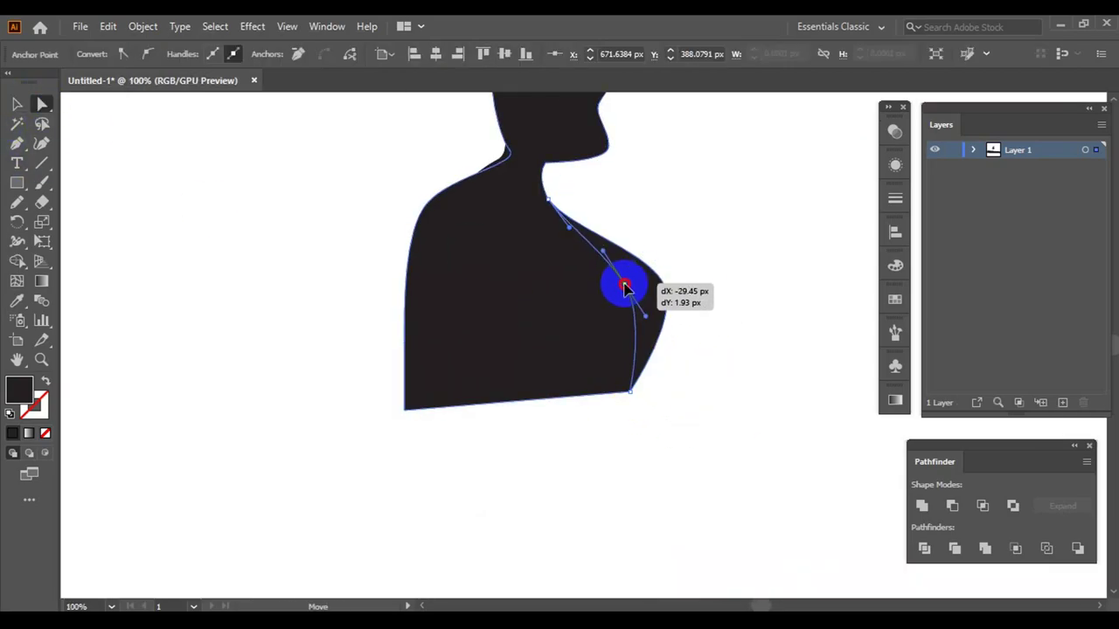
left_click_drag(671, 297, 626, 262)
key("ctrl+minus")
key("ctrl+minus")
key("ctrl+minus")
key("ctrl+plus")
key("ctrl+plus")
key("ctrl+plus")
key("ctrl+plus")
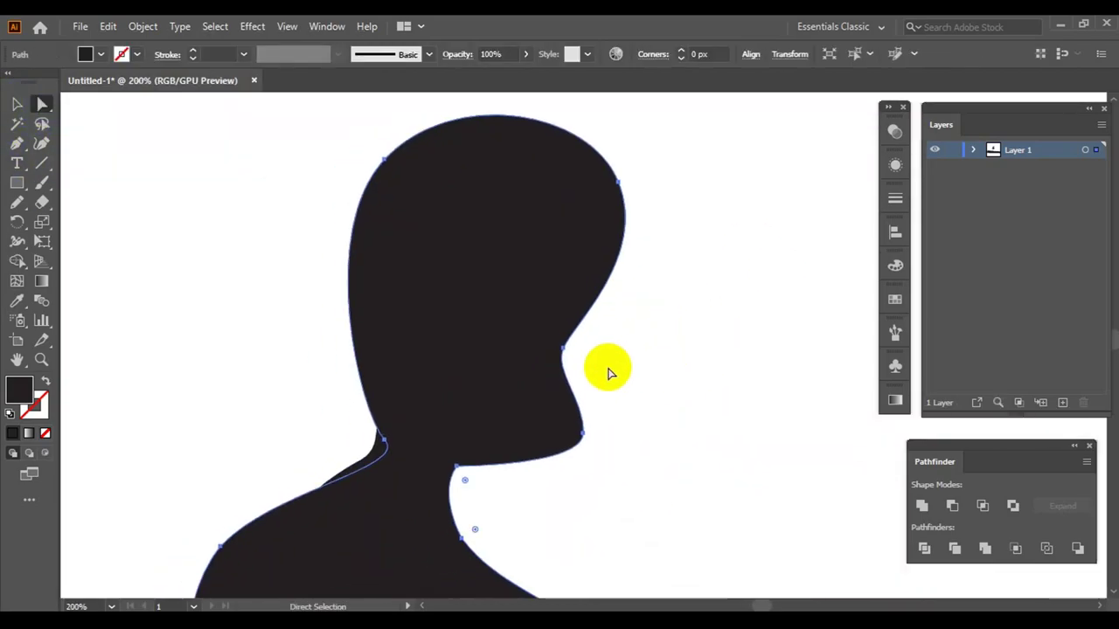
key("ctrl+plus")
left_click_drag(618, 185, 613, 181)
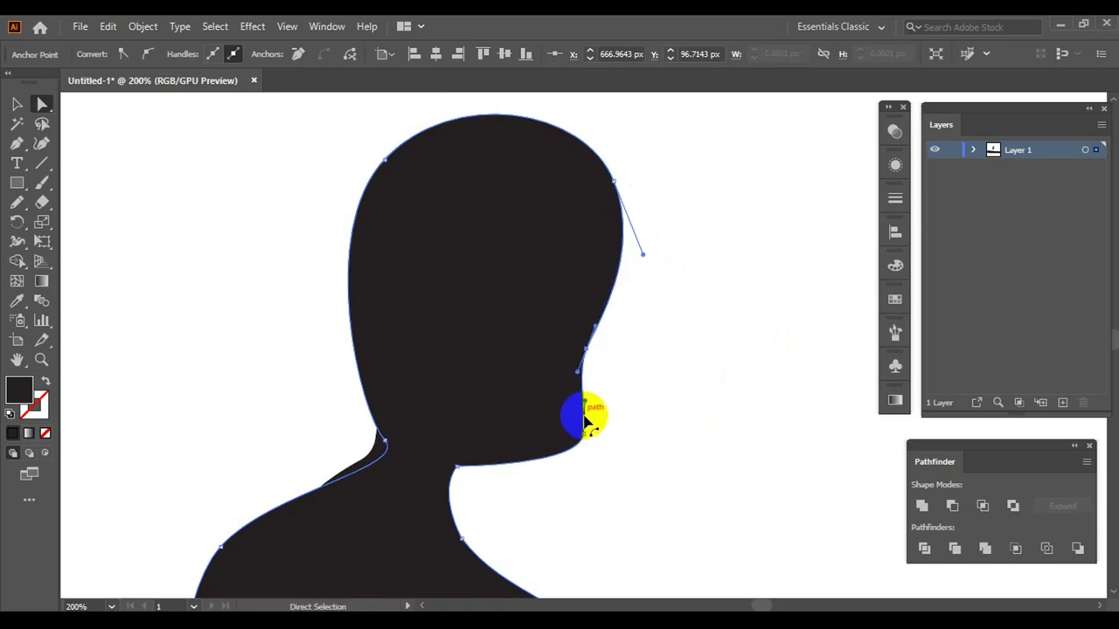
key("ctrl+plus")
left_click_drag(585, 382, 617, 380)
key("ctrl+minus")
key("ctrl+minus")
key("ctrl+minus")
key("v")
left_click(770, 371)
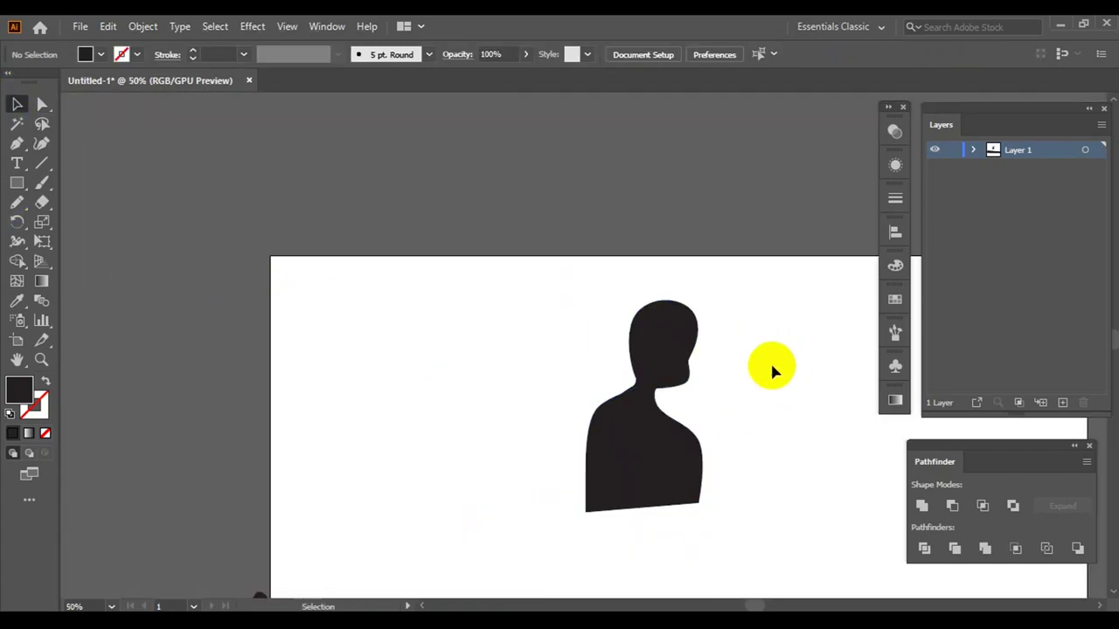
- Select the silhouette body and neck shape and unite them into one shape
key("ctrl+plus")
left_click_drag(785, 429, 781, 434)
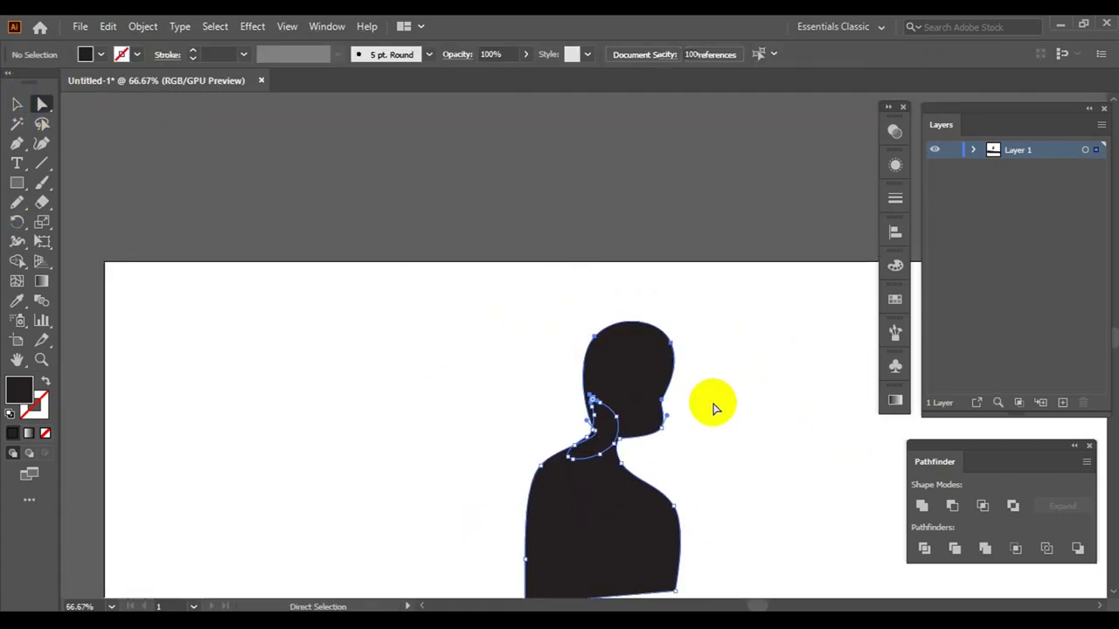
key("ctrl+minus")
key("ctrl+minus")
key("v")
left_click(677, 393)
left_click(921, 506)
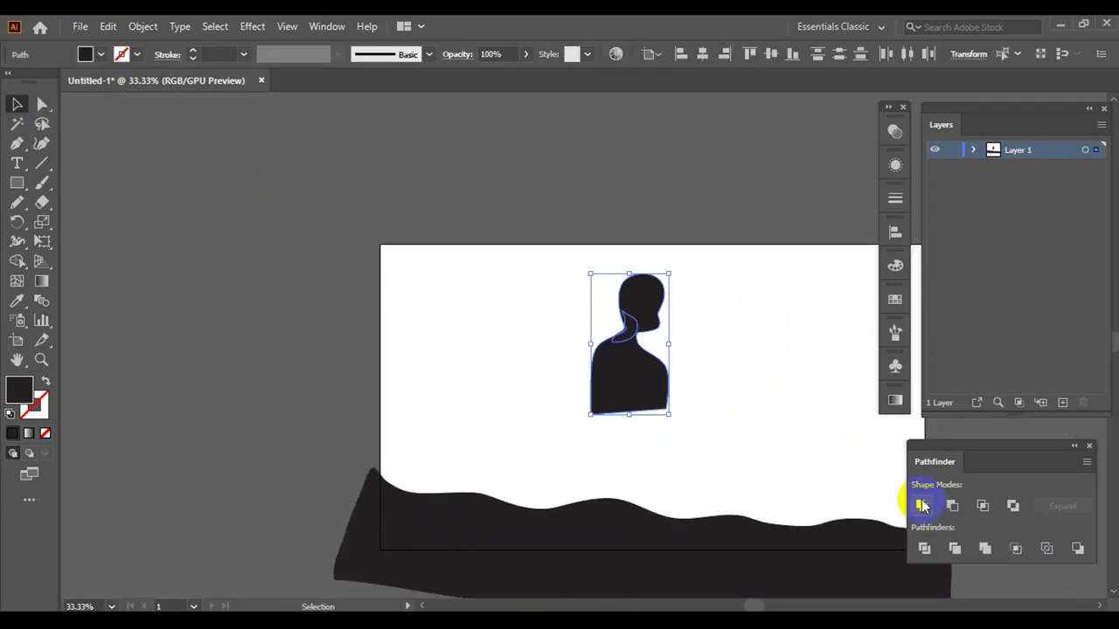
left_click_drag(599, 355, 637, 358)
left_click(743, 400)
- Scale the merged silhouette down around its centre
left_click(594, 349)
left_click_drag(629, 405, 604, 360)
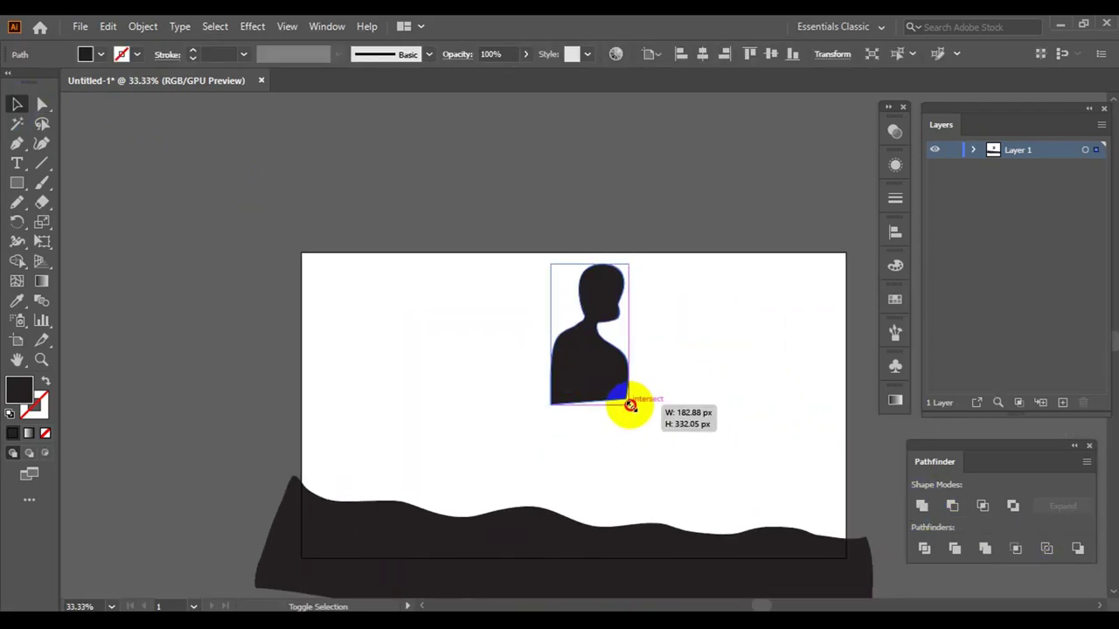
left_click(675, 378)
scroll(590, 354, "up", 2)
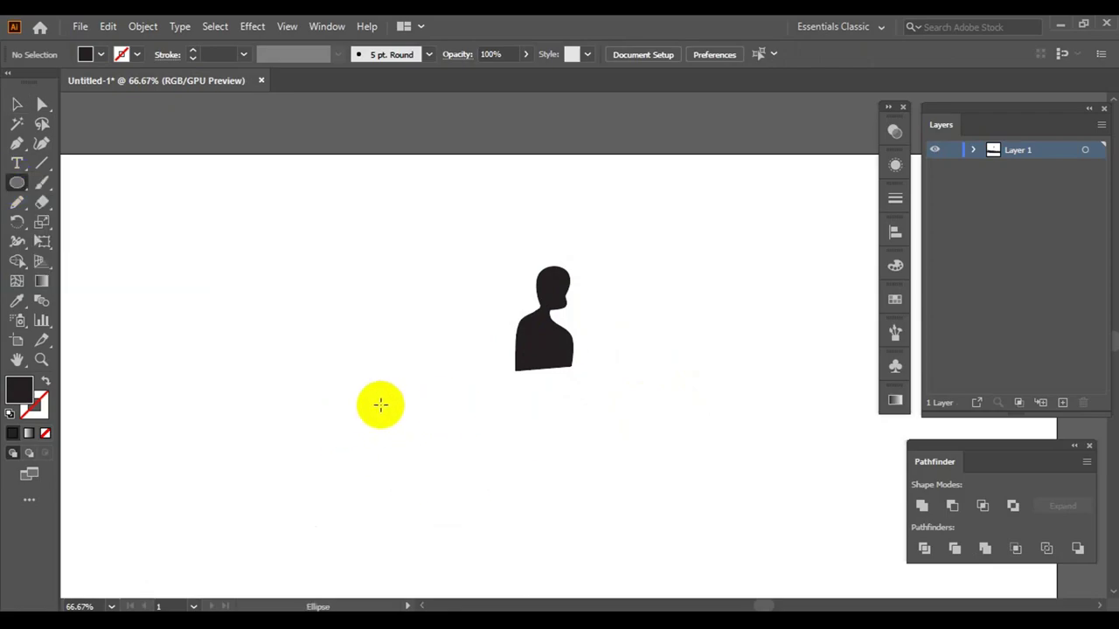
- Draw a long ellipse below the figure and make both its ends pointed
left_click_drag(407, 402, 778, 469)
key("a")
left_click(407, 434)
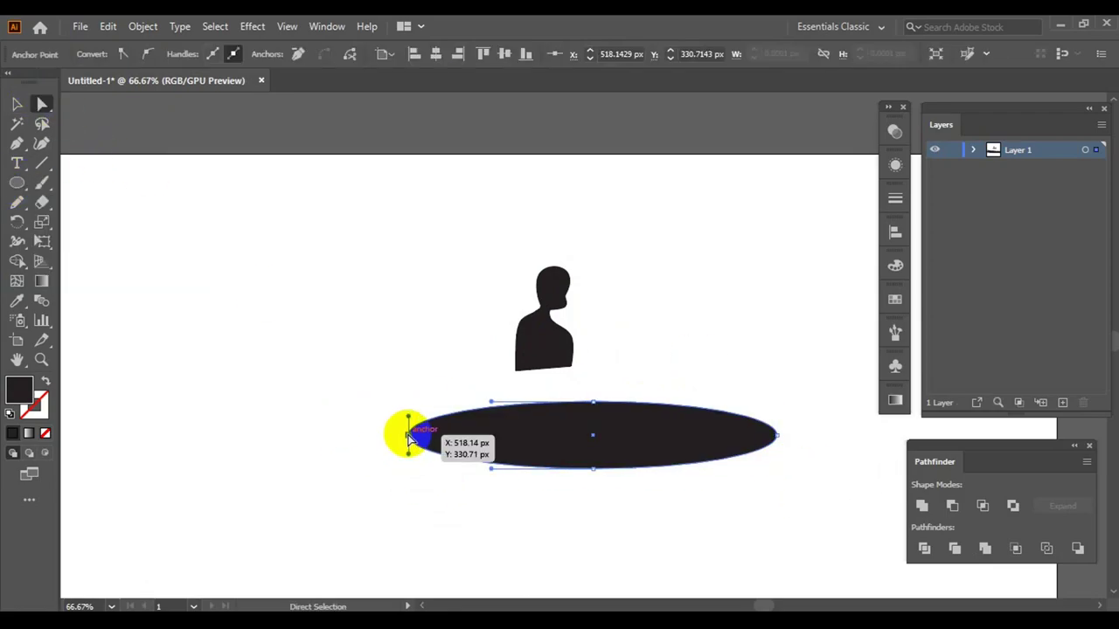
scroll(408, 434, "up", 4)
left_click_drag(375, 370, 375, 462)
scroll(375, 463, "down", 4)
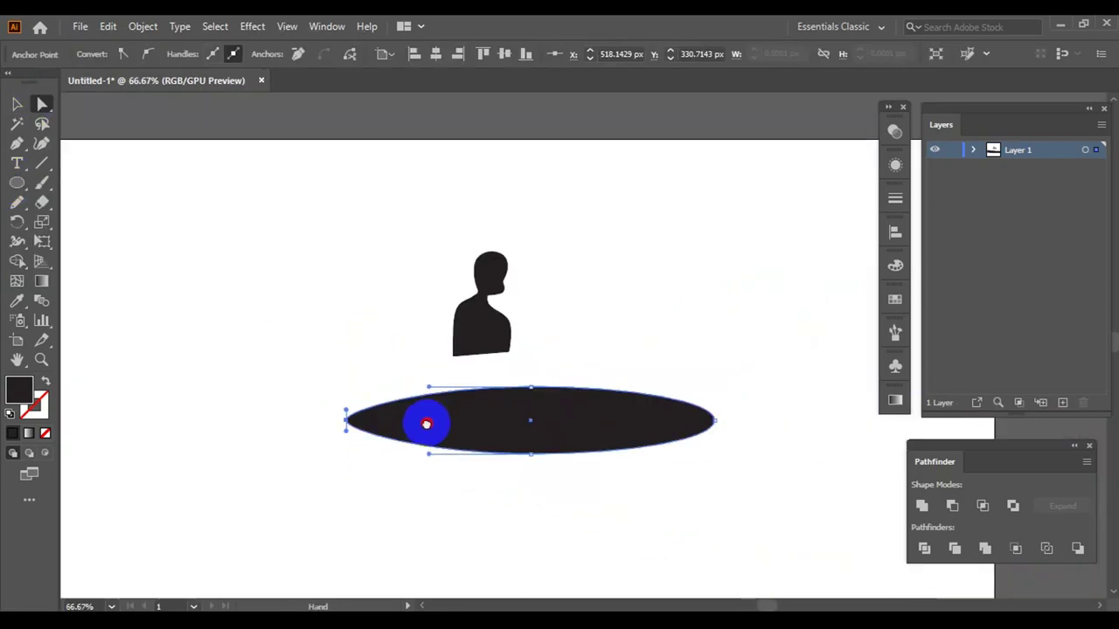
scroll(715, 421, "up", 4)
left_click_drag(643, 418, 626, 452)
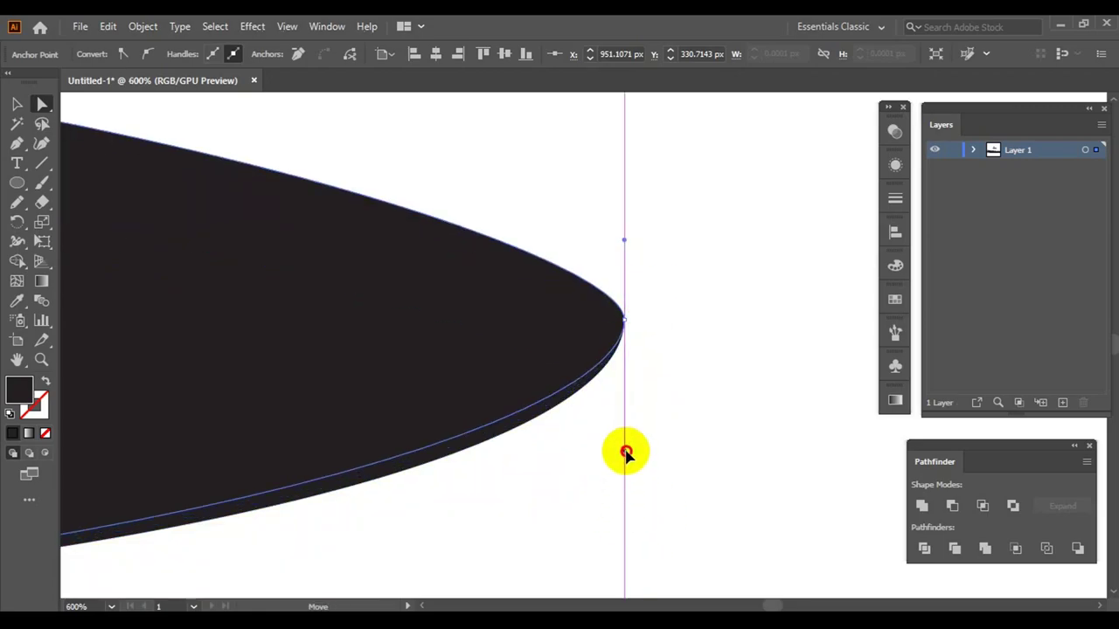
scroll(654, 182, "down", 5)
- Shrink the pointed board, move it onto the figure and tilt it counter-clockwise
key("v")
left_click(619, 424)
left_click_drag(829, 461, 700, 436)
left_click(691, 376)
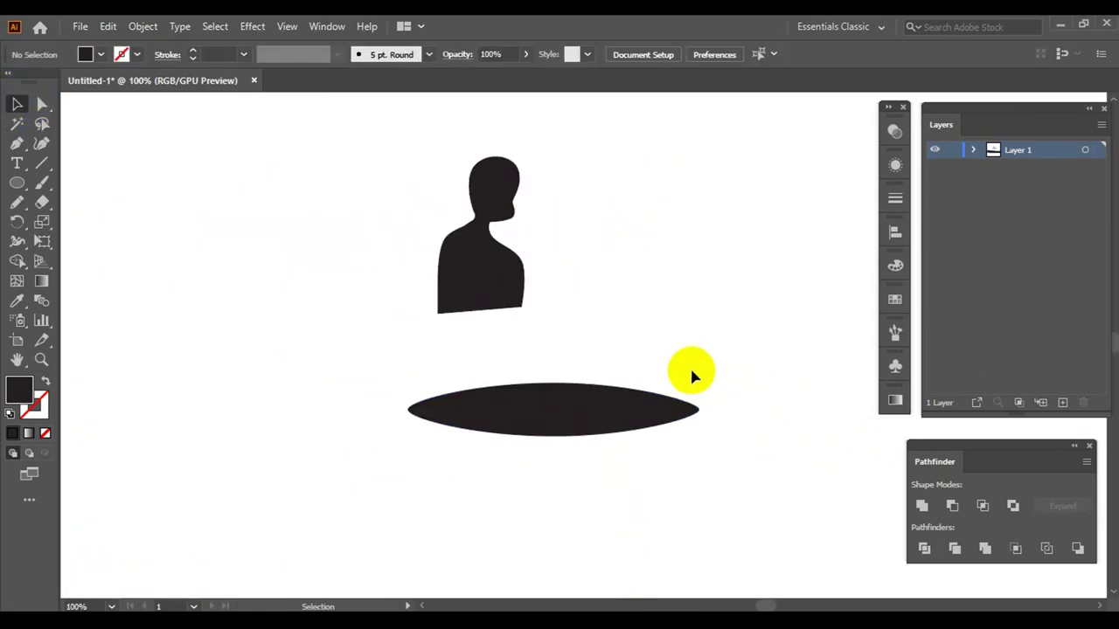
left_click_drag(647, 411, 638, 375)
left_click_drag(730, 389, 694, 333)
left_click_drag(624, 375, 637, 396)
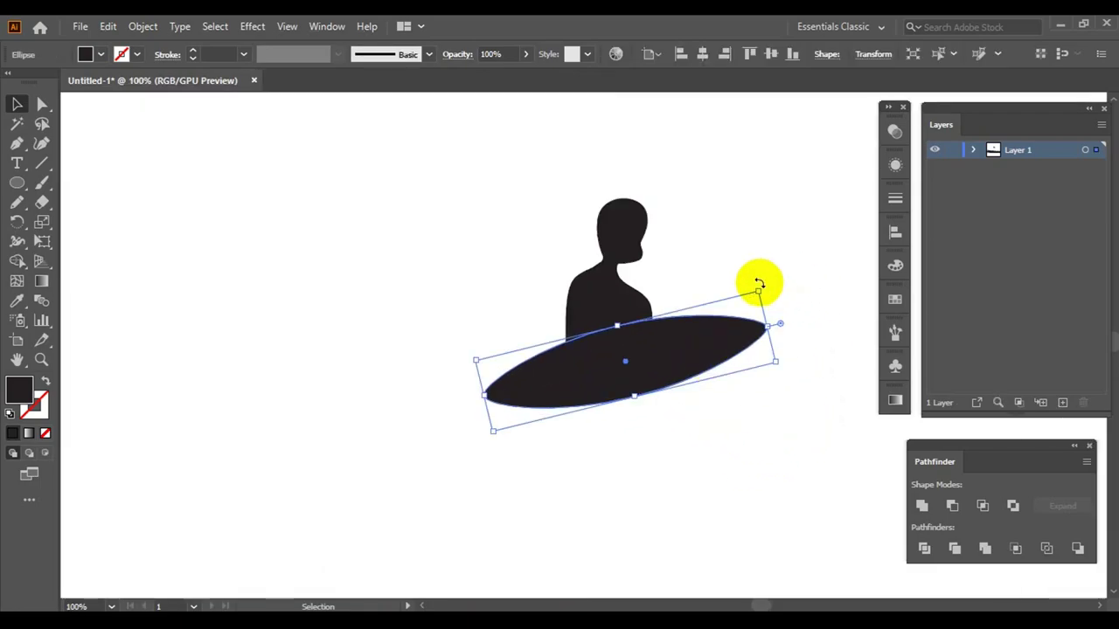
left_click(717, 343)
left_click(782, 464)
key("ctrl+minus")
left_click(732, 311)
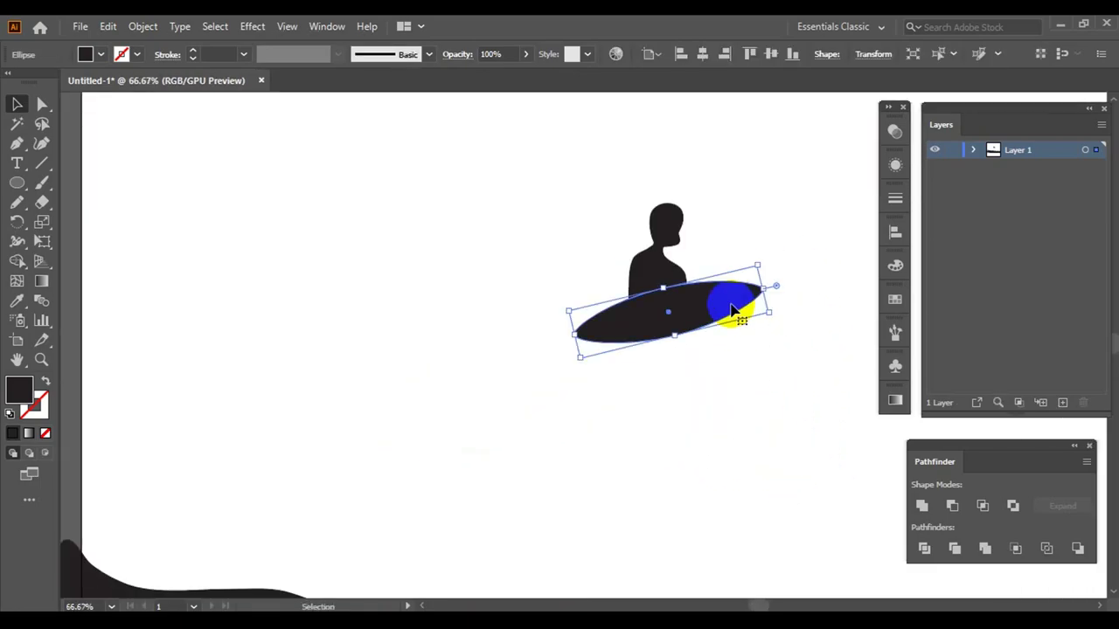
left_click(756, 376)
- Nudge the head's anchor points slightly left and check the result at 100% zoom
key("ctrl+plus")
key("ctrl+plus")
key("ctrl+plus")
key("ctrl+plus")
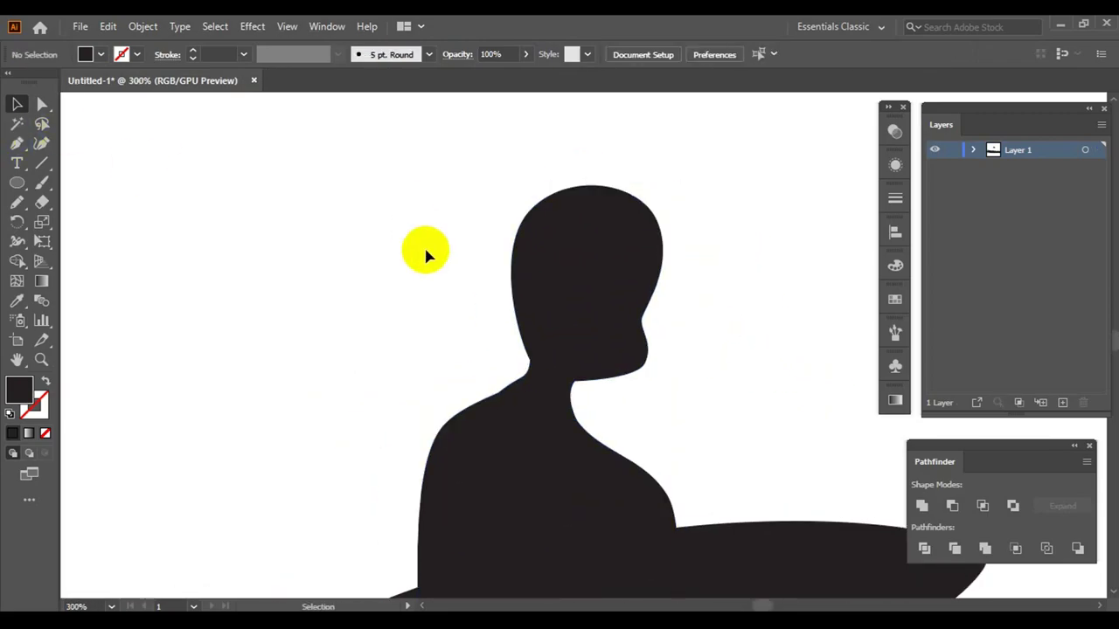
key("a")
key("Left")
key("Left")
key("Left")
left_click_drag(714, 387, 620, 358)
left_click(581, 185)
key("ctrl+minus")
key("ctrl+minus")
key("ctrl+minus")
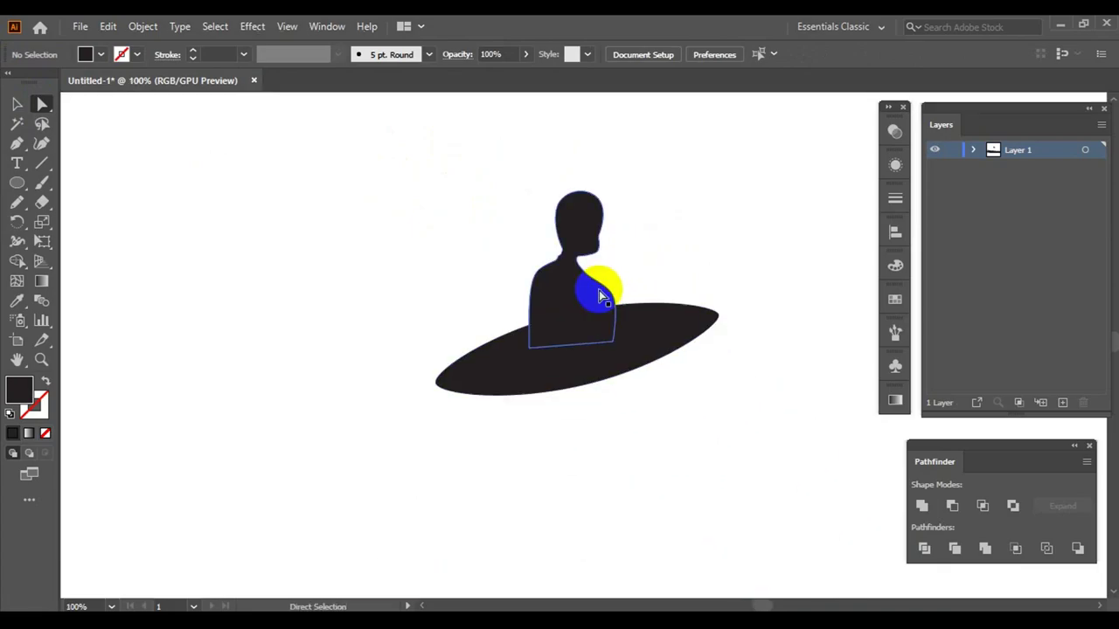
key("ctrl+minus")
key("ctrl+plus")
key("ctrl+plus")
key("ctrl+plus")
left_click_drag(412, 117, 682, 380)
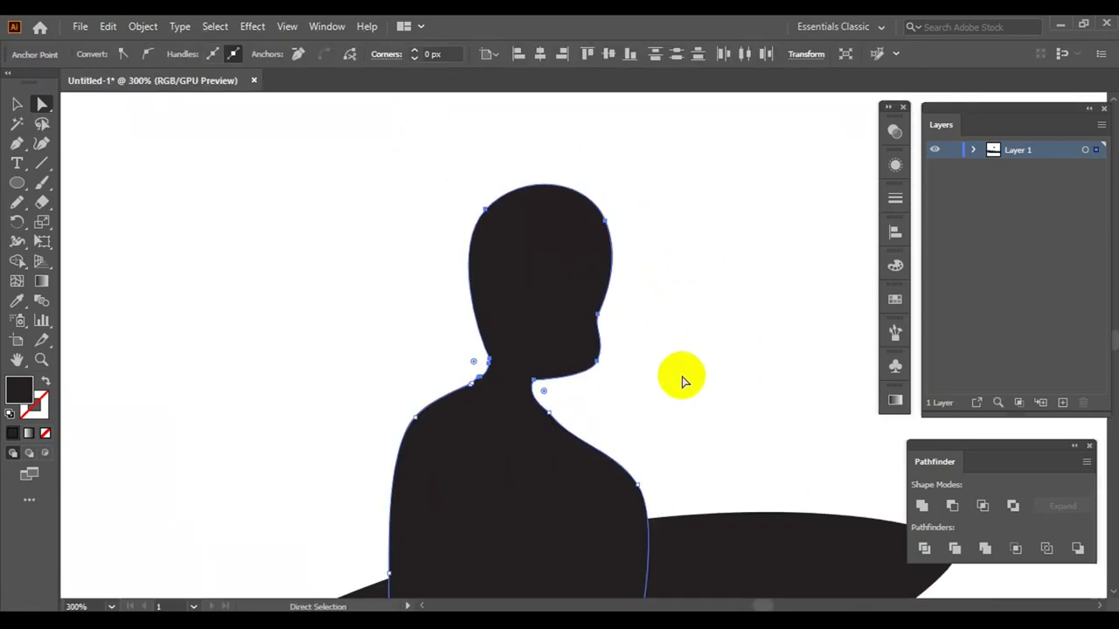
left_click(684, 381)
key("ctrl+minus")
key("ctrl+minus")
key("ctrl+minus")
left_click_drag(682, 480, 618, 391)
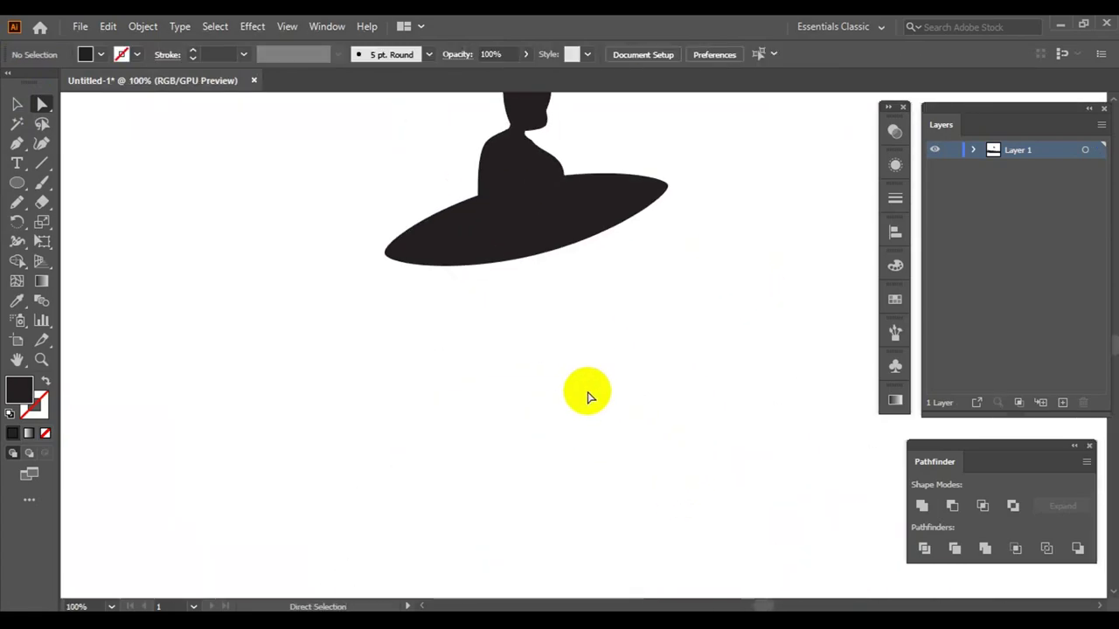
key("ctrl+plus")
- Lock the surfboard and pen-draw a closed shorts-shaped lower body below it
left_click(973, 149)
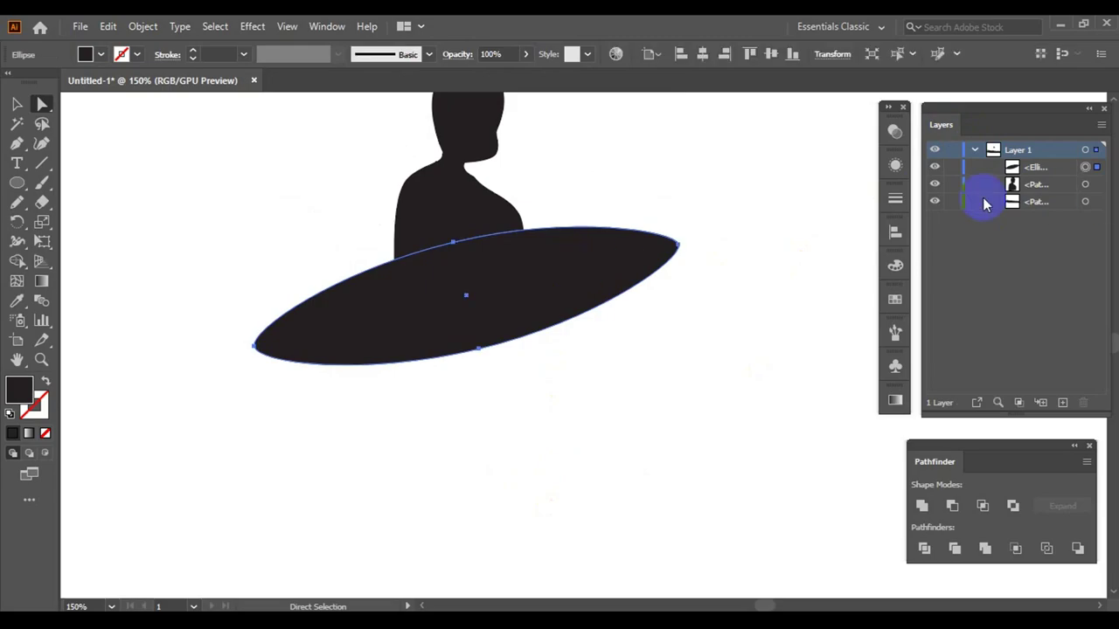
key("shift+x")
left_click(525, 341)
key("ctrl+minus")
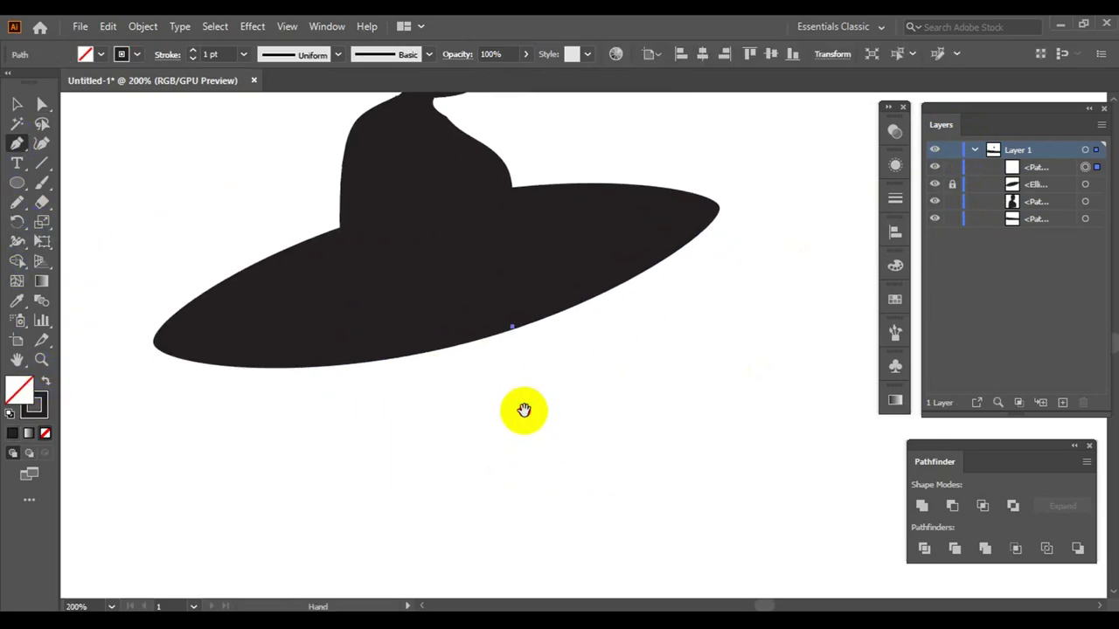
left_click_drag(535, 445, 454, 449)
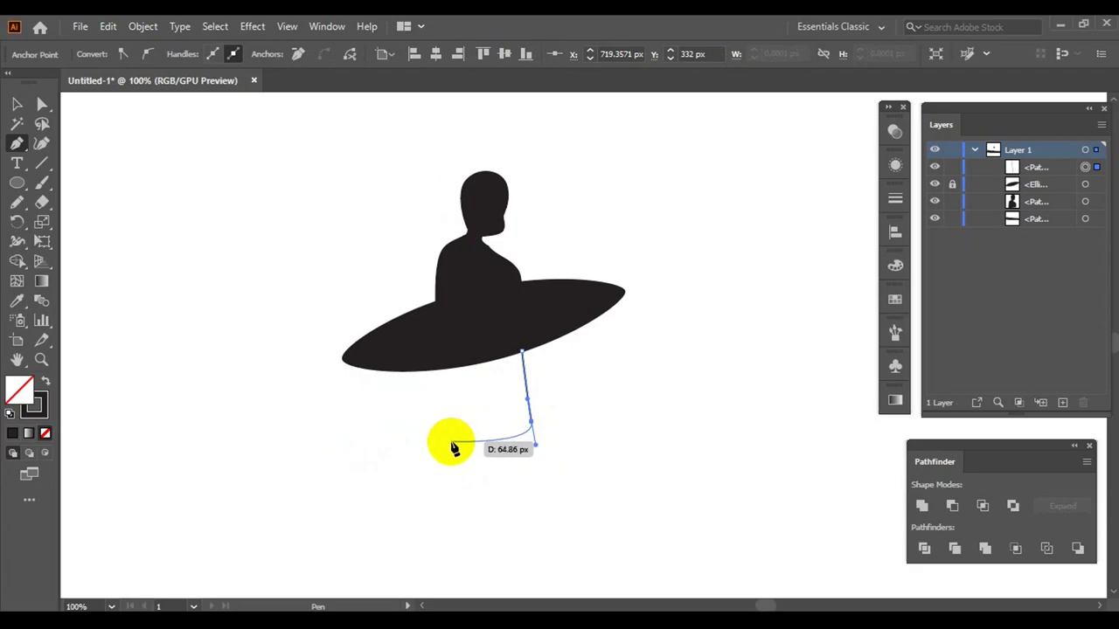
scroll(493, 447, "up", 2)
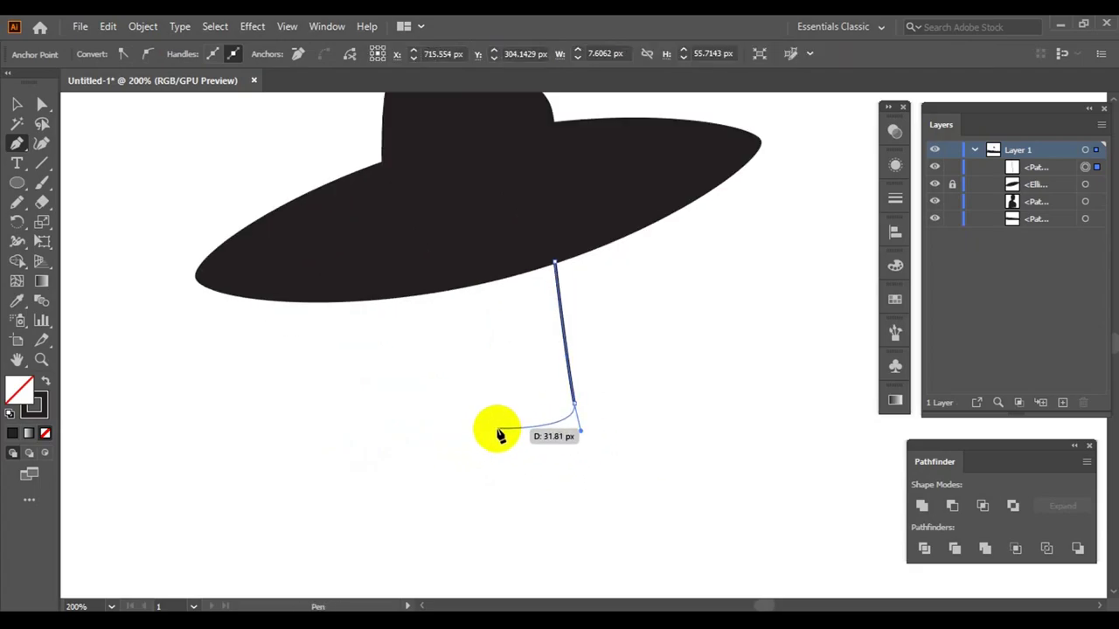
scroll(499, 411, "up", 2)
scroll(489, 428, "down", 3)
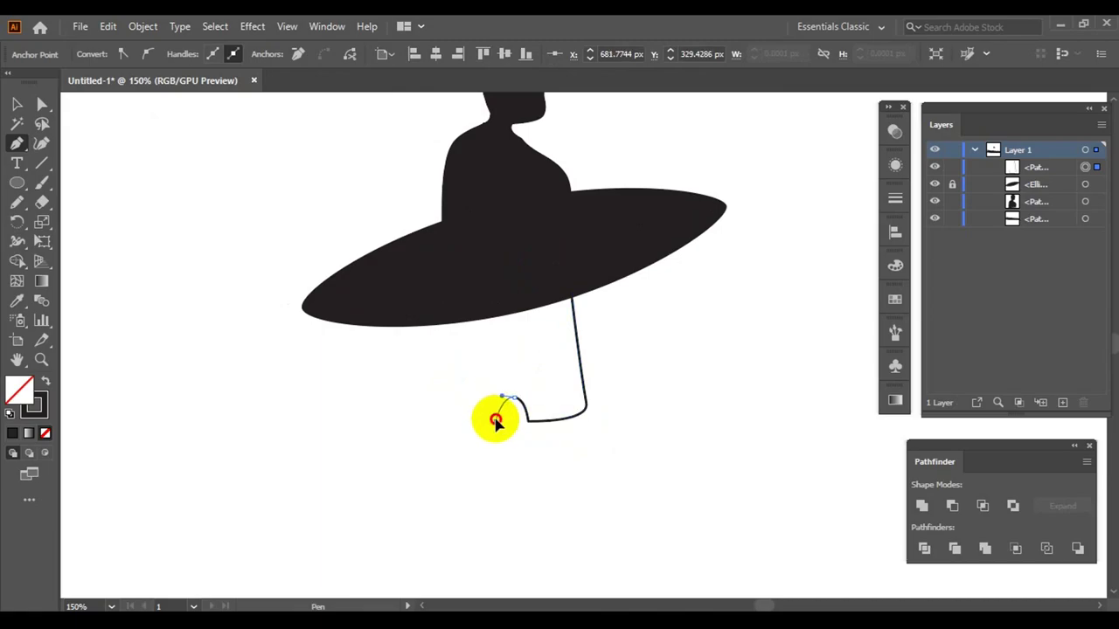
mouse_move(495, 421)
left_mouse_down()
mouse_move(443, 435)
mouse_move(454, 365)
left_mouse_up()
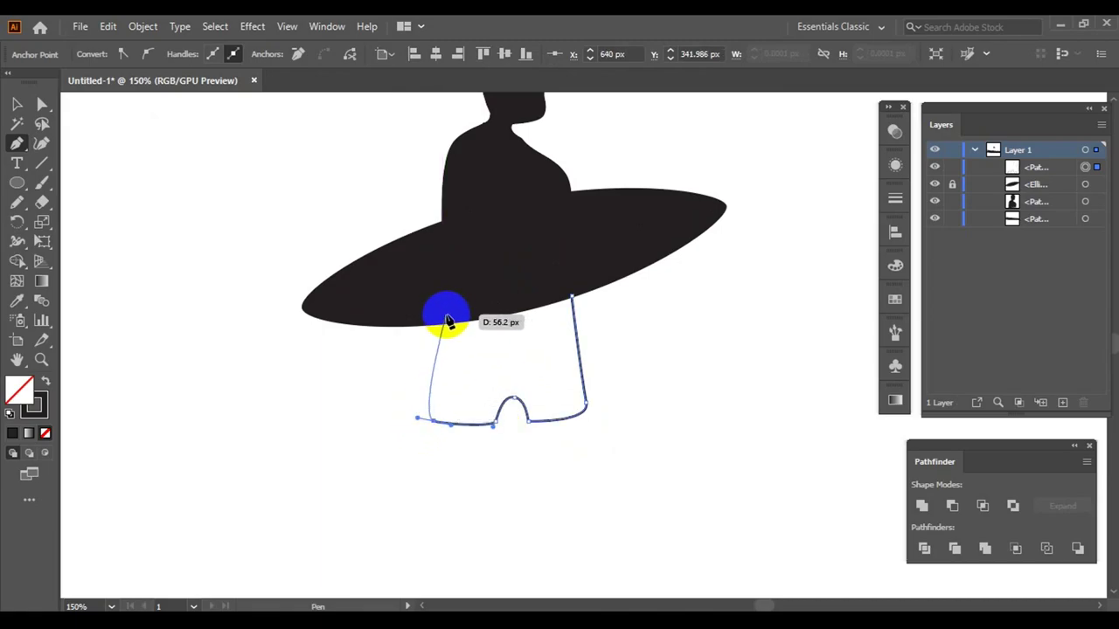
left_click(570, 299)
- Fill the shorts shape black and inspect its bottom anchor points
key("shift+x")
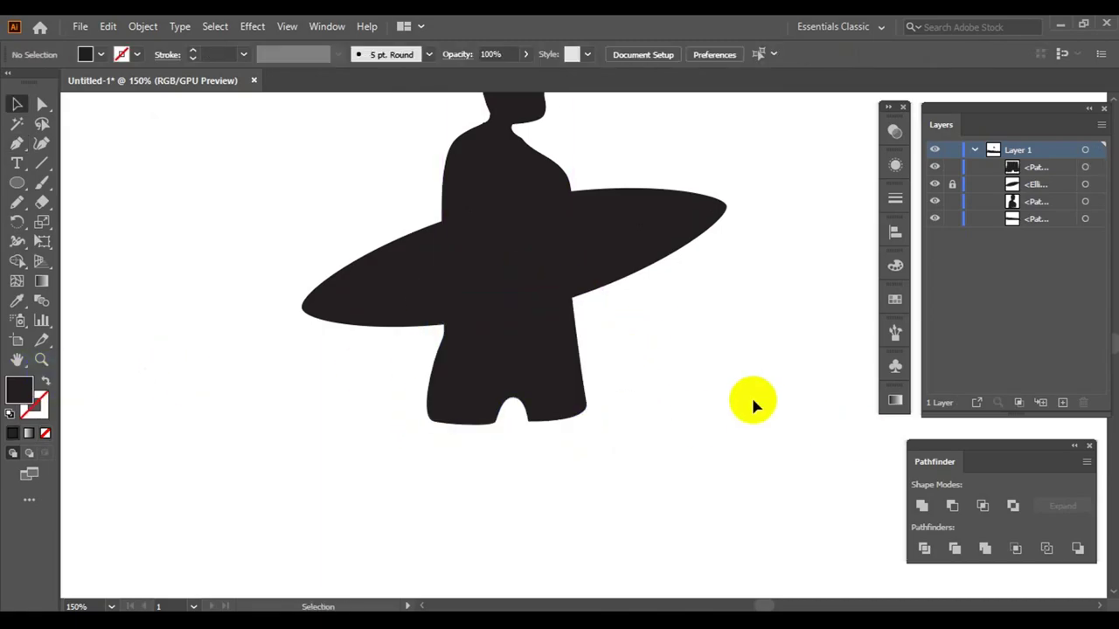
key("ctrl+1")
left_click(417, 429)
left_click(637, 369)
left_click(562, 394)
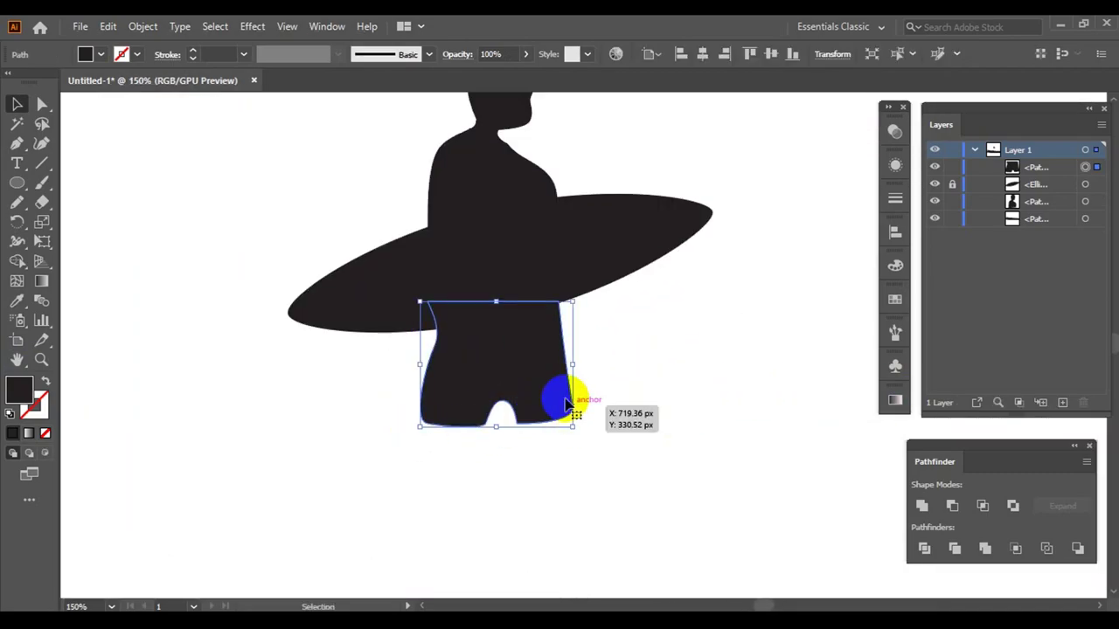
scroll(522, 423, "up", 5)
scroll(452, 458, "down", 5)
key("v")
left_click(674, 425)
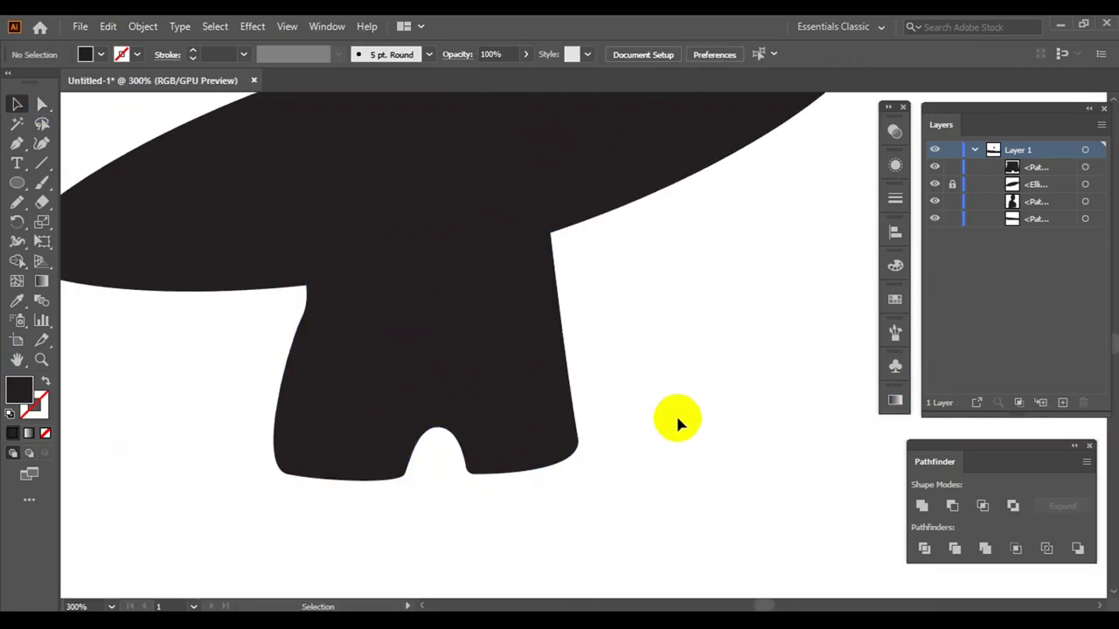
scroll(647, 398, "down", 3)
scroll(619, 373, "down", 3)
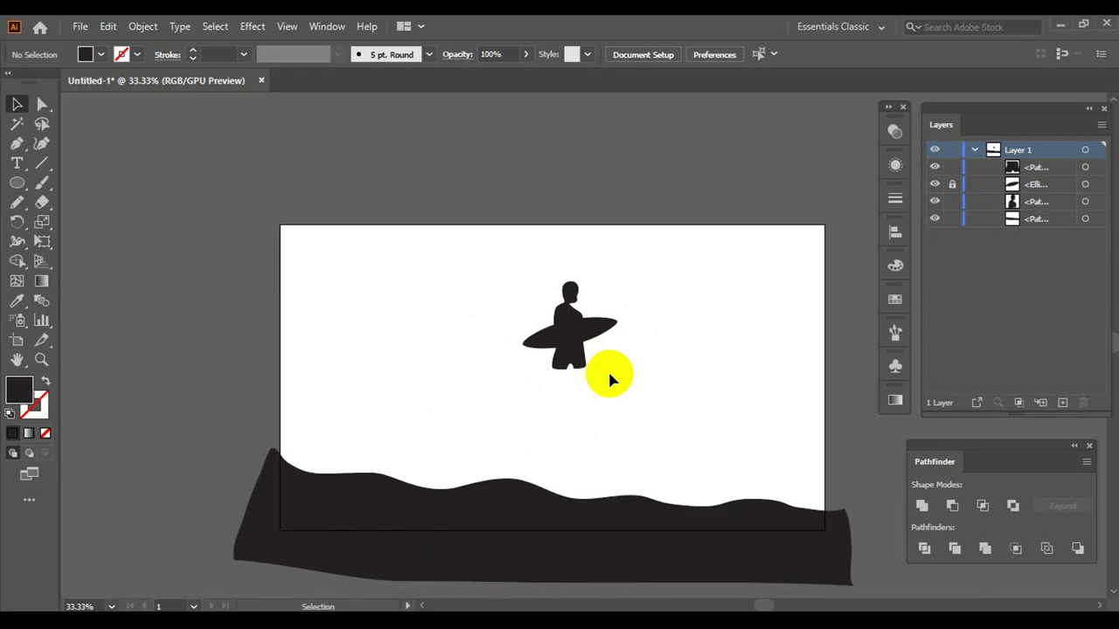
- Unlock the board, unite all surfer parts into one shape and lower it toward the wave
left_click(952, 184)
left_click_drag(514, 248, 621, 373)
left_click(921, 505)
left_click_drag(580, 334, 594, 424)
left_click_drag(662, 457, 662, 445)
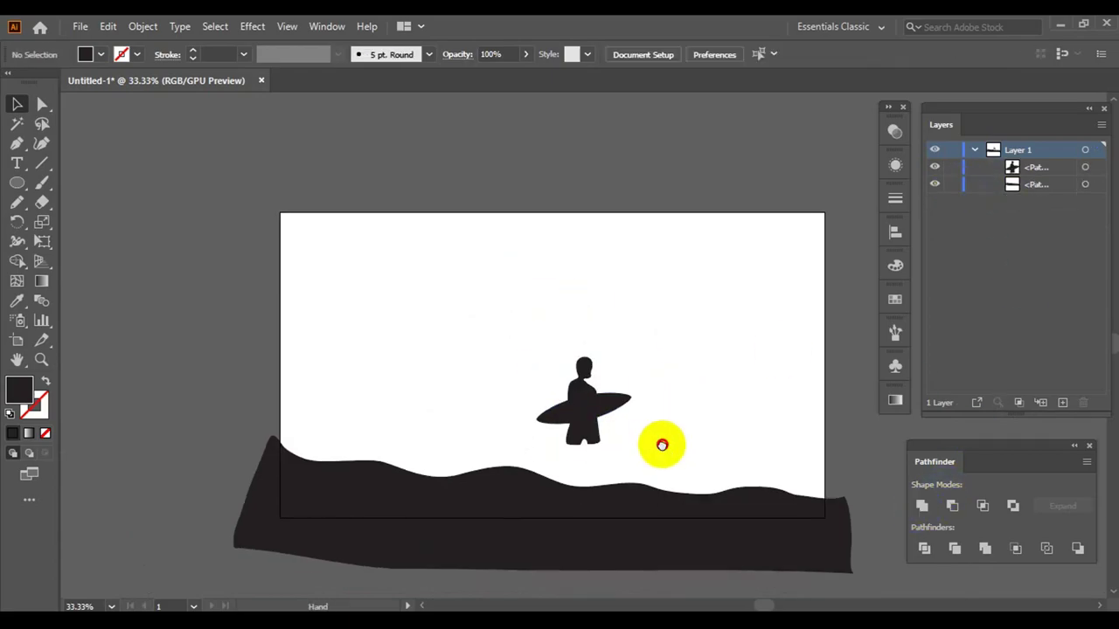
scroll(624, 480, "up", 4)
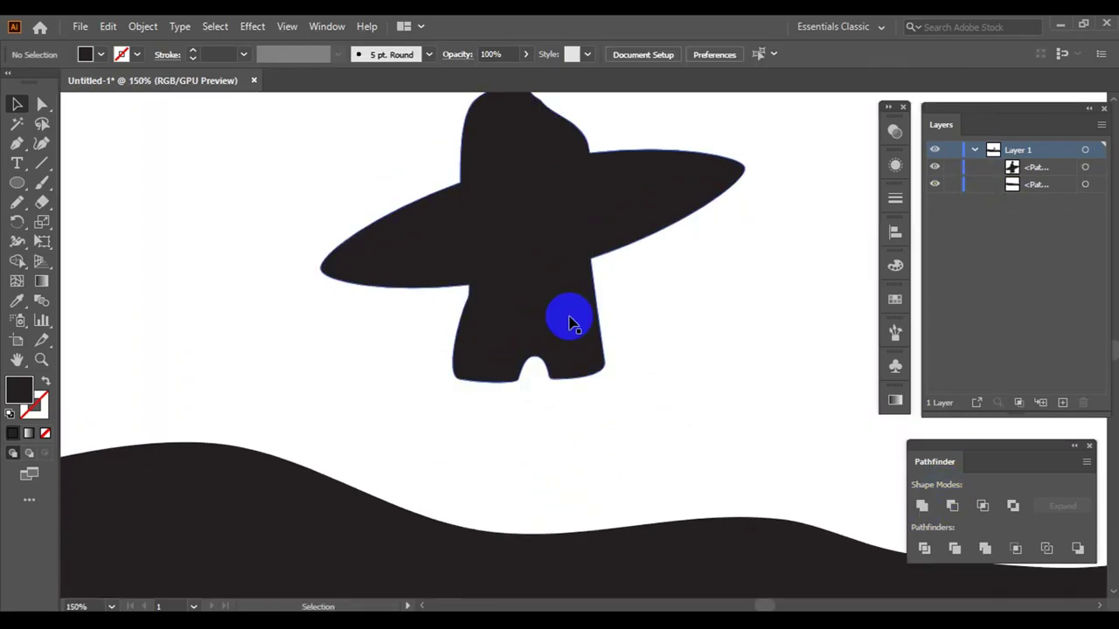
- Lock the surfer silhouette and ready the Pen tool with fill and stroke swapped
left_click(591, 369)
left_click(952, 167)
left_click(16, 143)
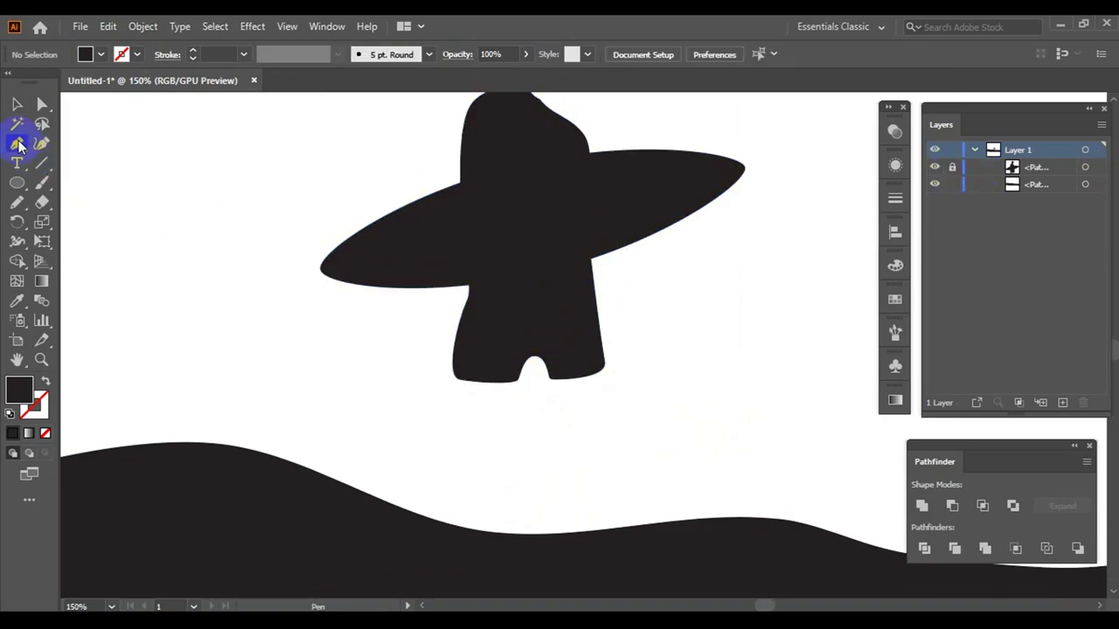
key("shift+x")
scroll(652, 494, "up", 2)
- Draw a closed leg from the shorts' right side down to the wave, filled black
left_click(496, 256)
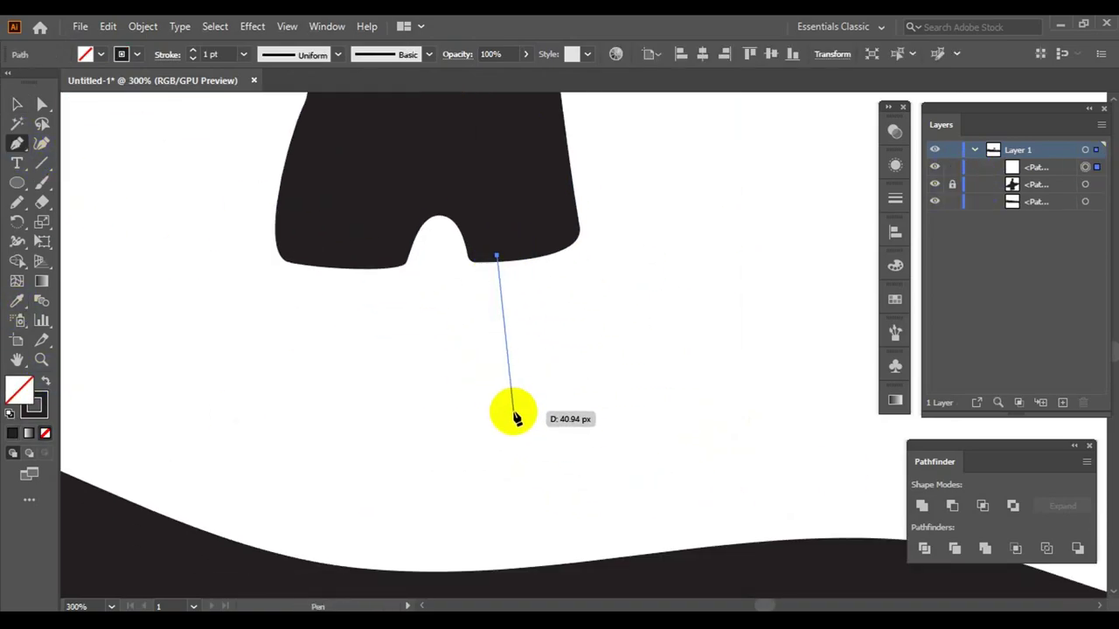
left_click(524, 250)
left_click(519, 431)
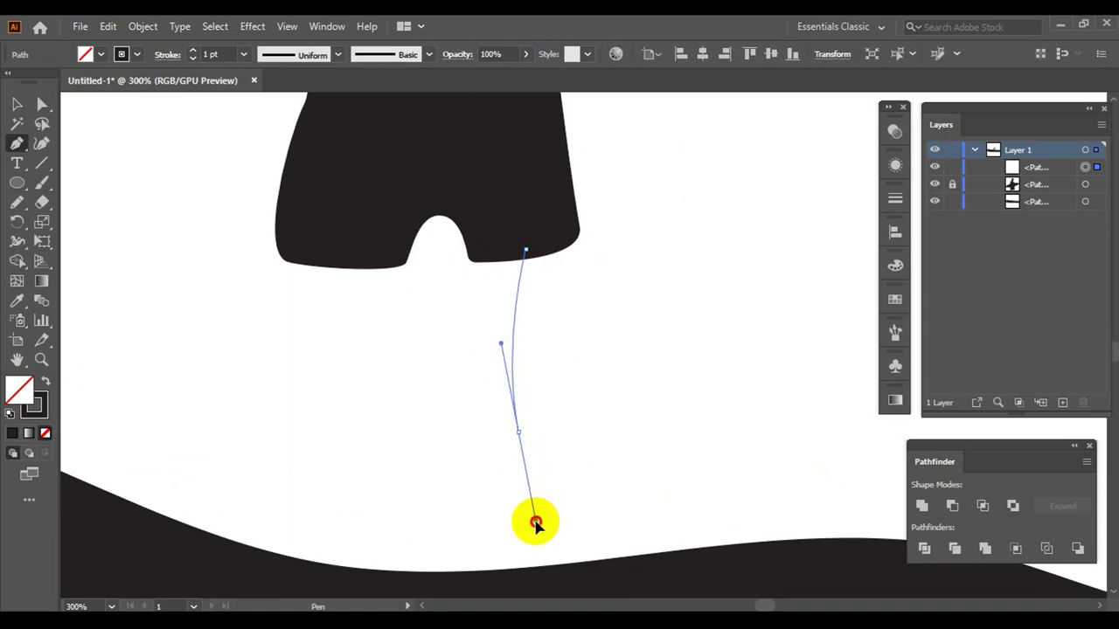
left_click_drag(543, 579, 584, 581)
left_click_drag(564, 233, 545, 165)
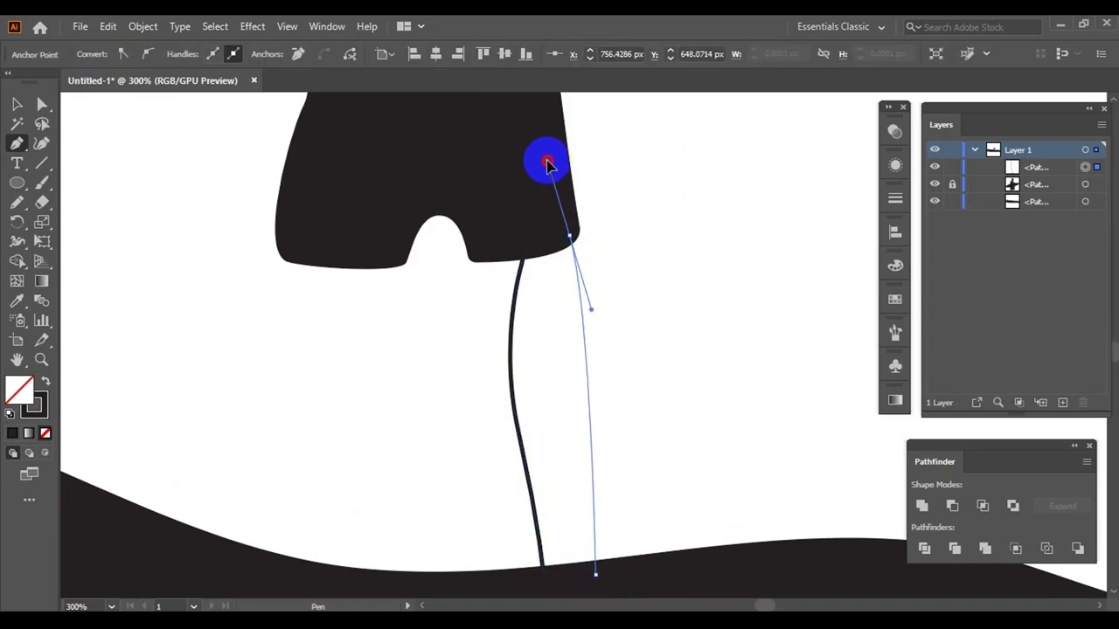
left_click(524, 251)
key("shift+x")
left_click(265, 380)
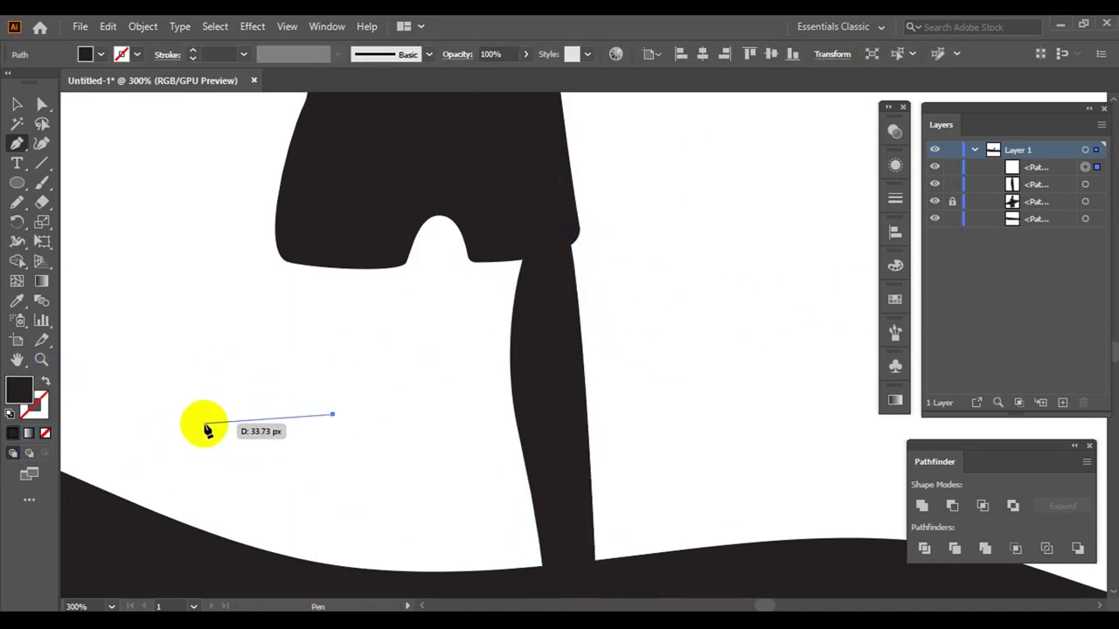
key("ctrl+z")
- Pull the leg's top-left anchor up and left with Direct Selection, then zoom out
key("v")
left_click(315, 458)
left_click(547, 398)
key("a")
left_click_drag(523, 248, 511, 244)
key("ctrl+0")
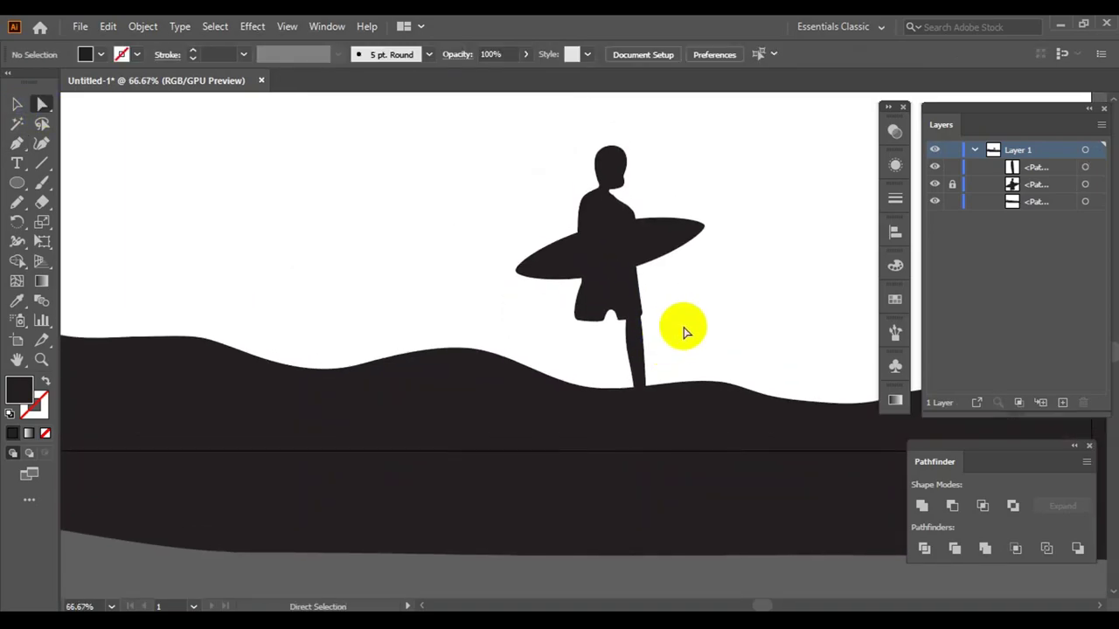
scroll(557, 467, "up", 3)
- Adjust the first leg's bottom anchor so it sits against the wave
scroll(466, 405, "up", 3)
left_click(466, 405)
left_click_drag(466, 405, 482, 399)
scroll(530, 362, "down", 5)
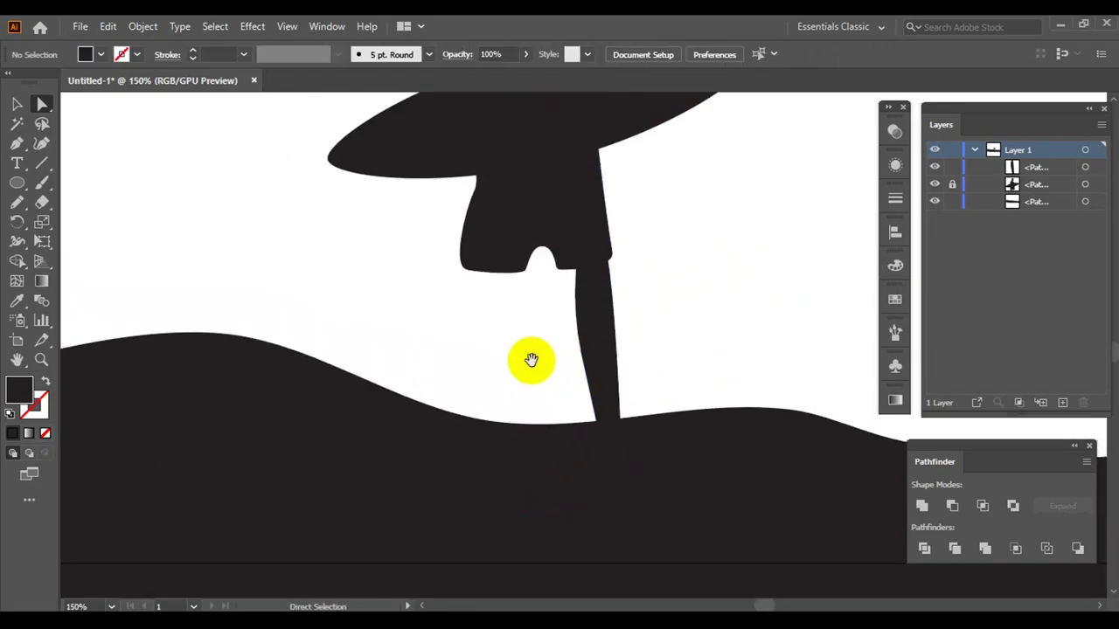
- Draw a closed second leg path from the shorts' left side down to the wave
key("p")
key("shift+x")
left_click(532, 308)
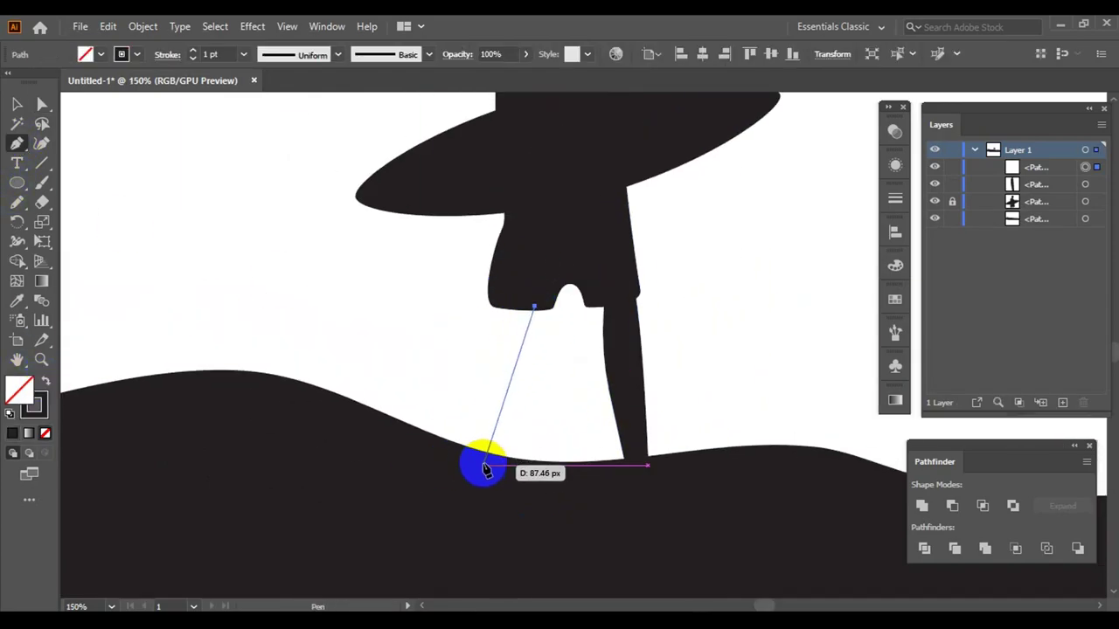
left_click_drag(453, 516, 460, 532)
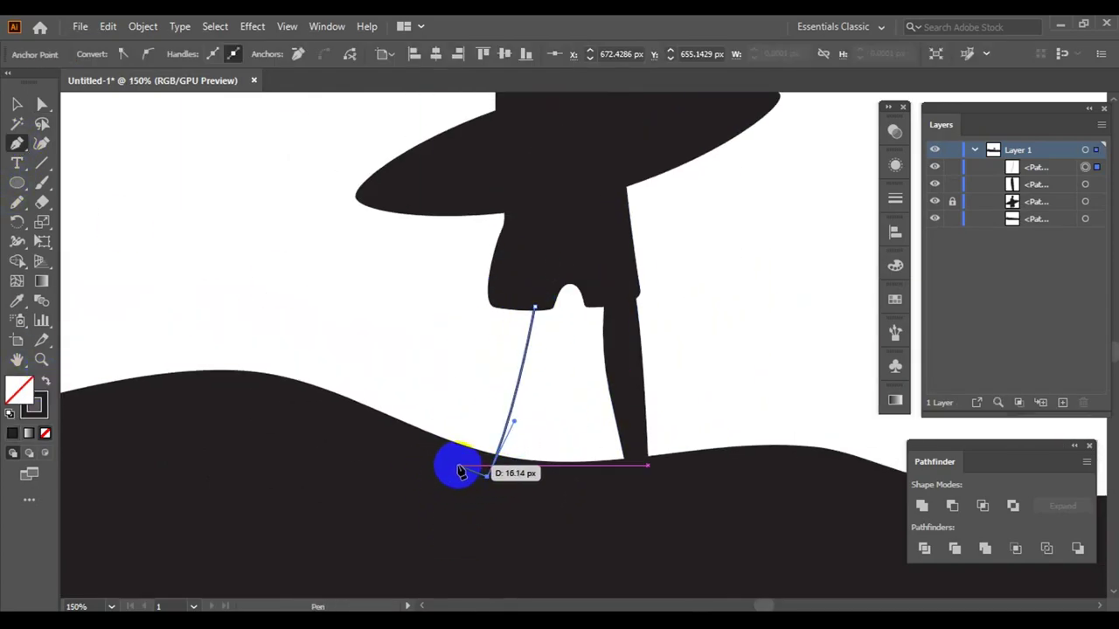
scroll(481, 324, "up", 2)
left_click(511, 278)
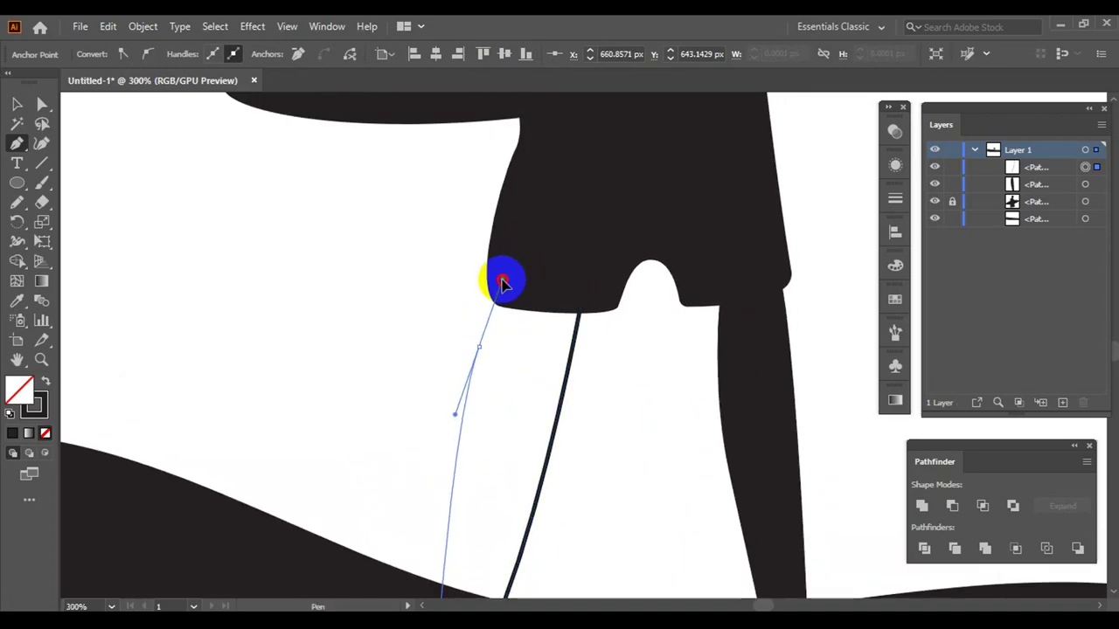
left_click(580, 306)
key("v")
scroll(586, 295, "down", 5)
scroll(530, 338, "up", 2)
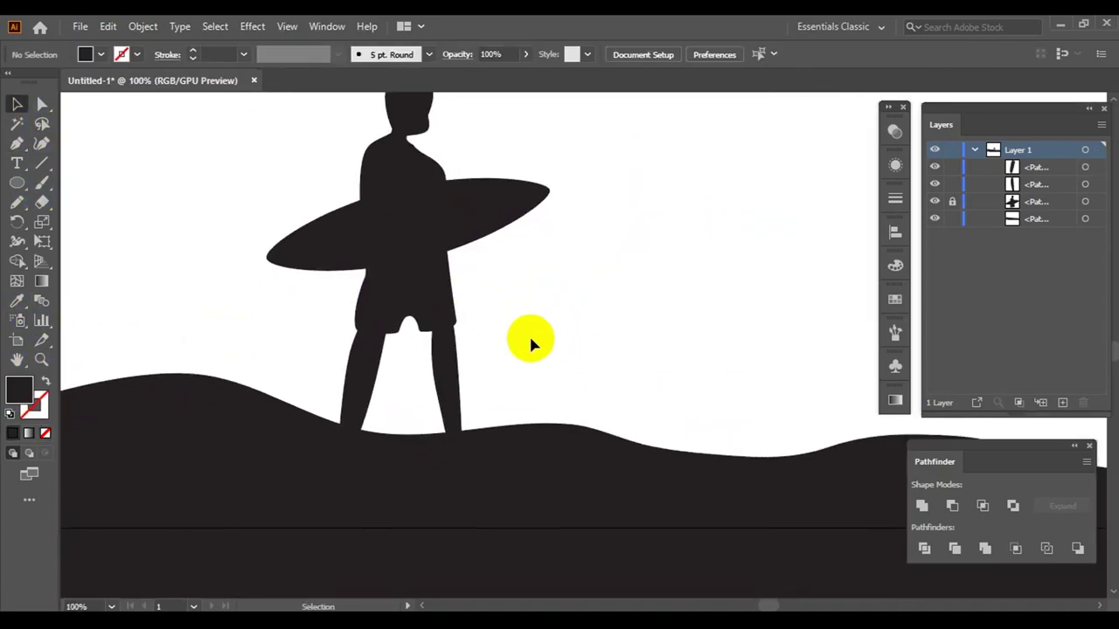
- Reshape the second leg by moving its bottom points and top-left corner
key("a")
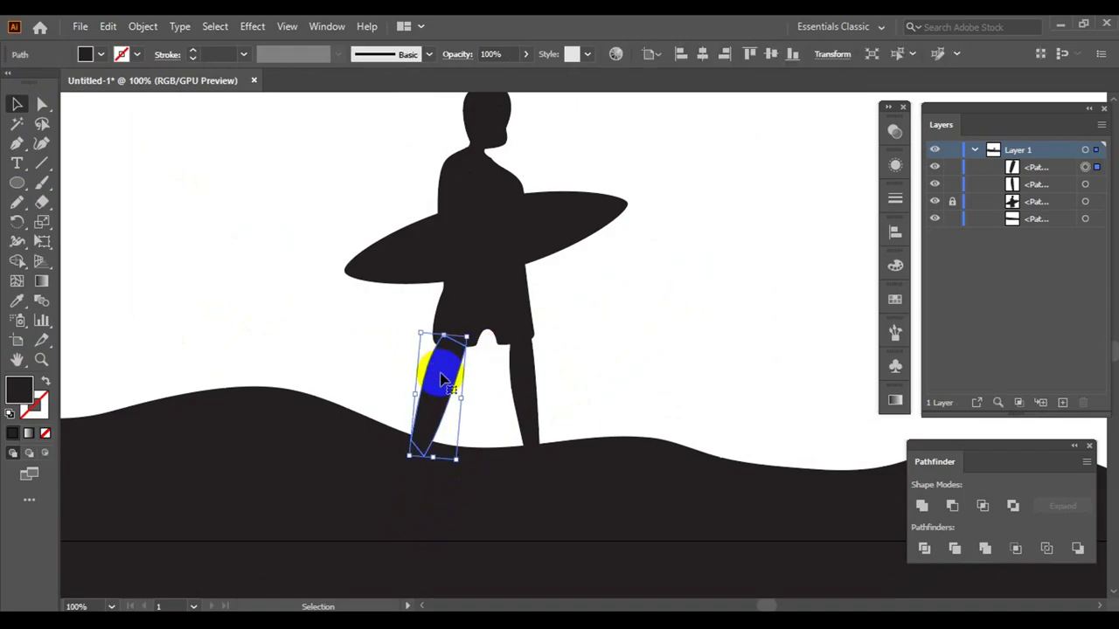
left_click(452, 354)
scroll(452, 354, "up", 5)
left_click_drag(412, 357, 425, 375)
scroll(357, 349, "up", 2)
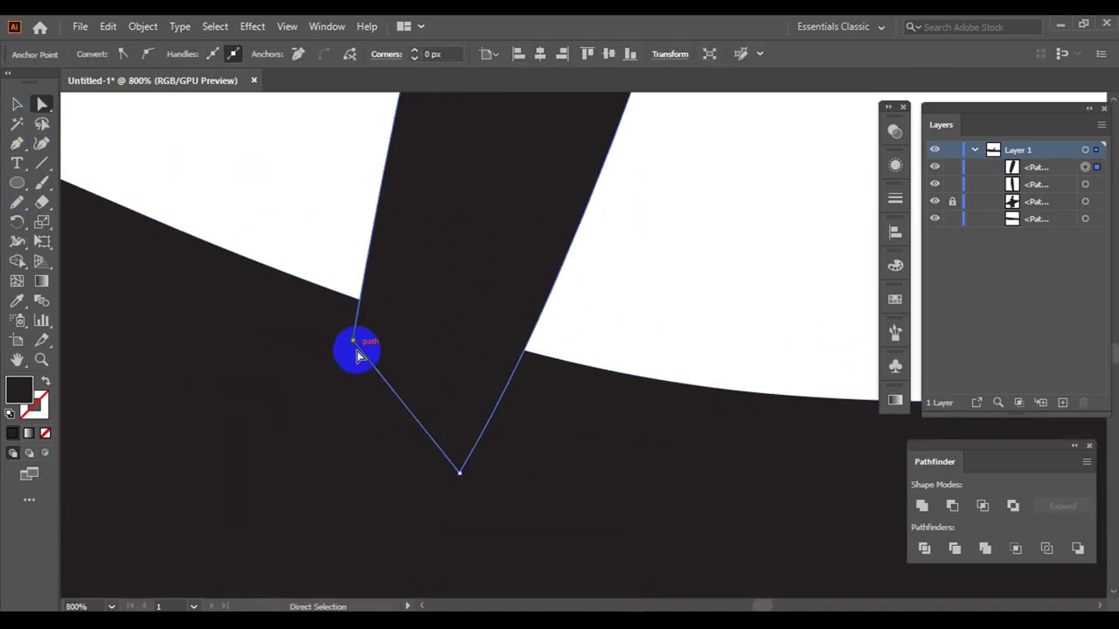
left_click(609, 267)
scroll(525, 332, "down", 4)
left_click(512, 299)
scroll(507, 305, "up", 2)
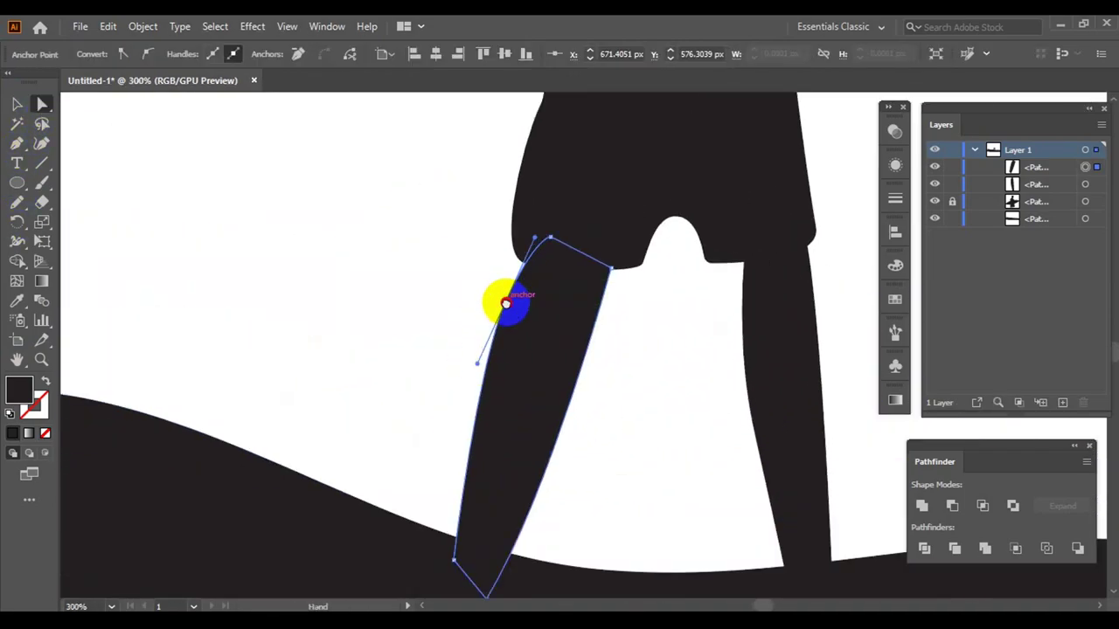
left_click_drag(498, 299, 497, 294)
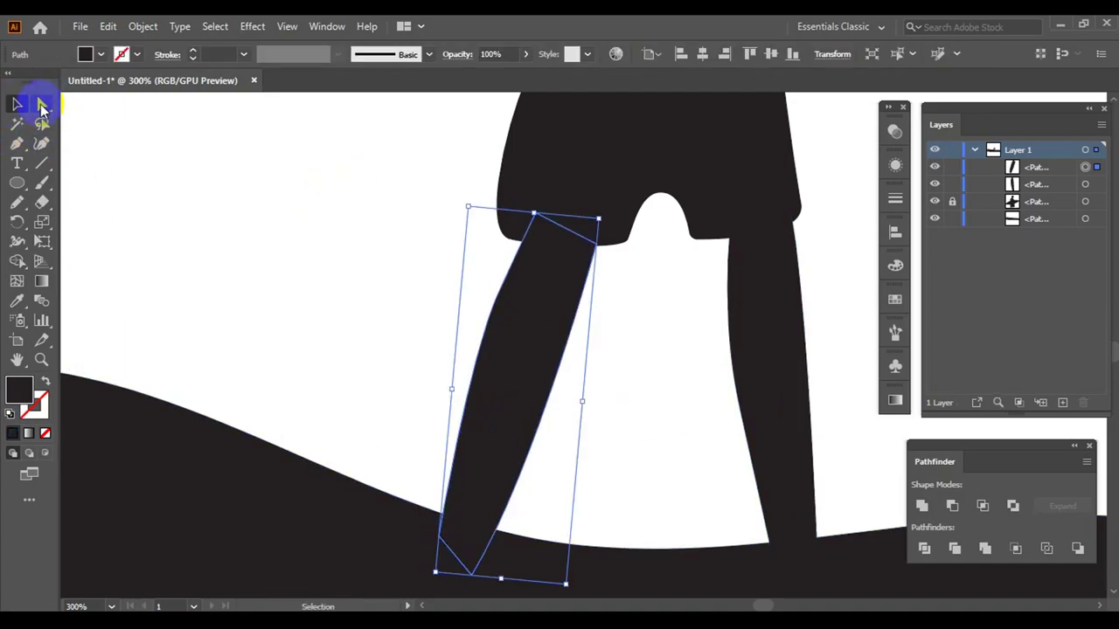
left_click_drag(447, 541, 450, 542)
left_click(15, 106)
- Zoom out and marquee-select the surfer's body to inspect its anchor points
key("ctrl+0")
key("ctrl+shift+a")
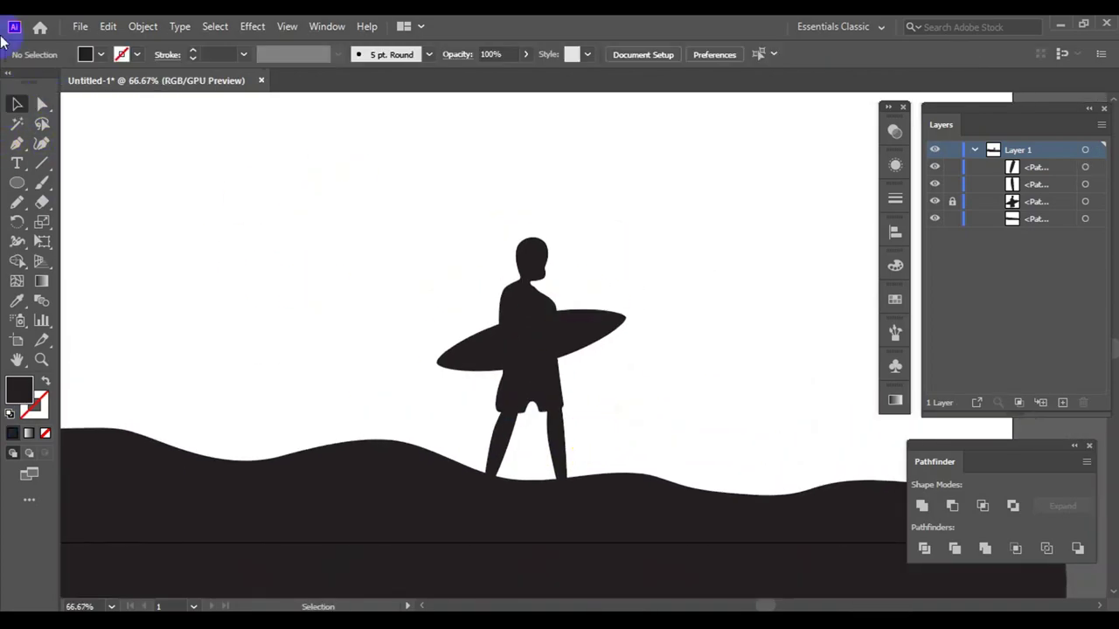
left_click(518, 338)
left_click(682, 297)
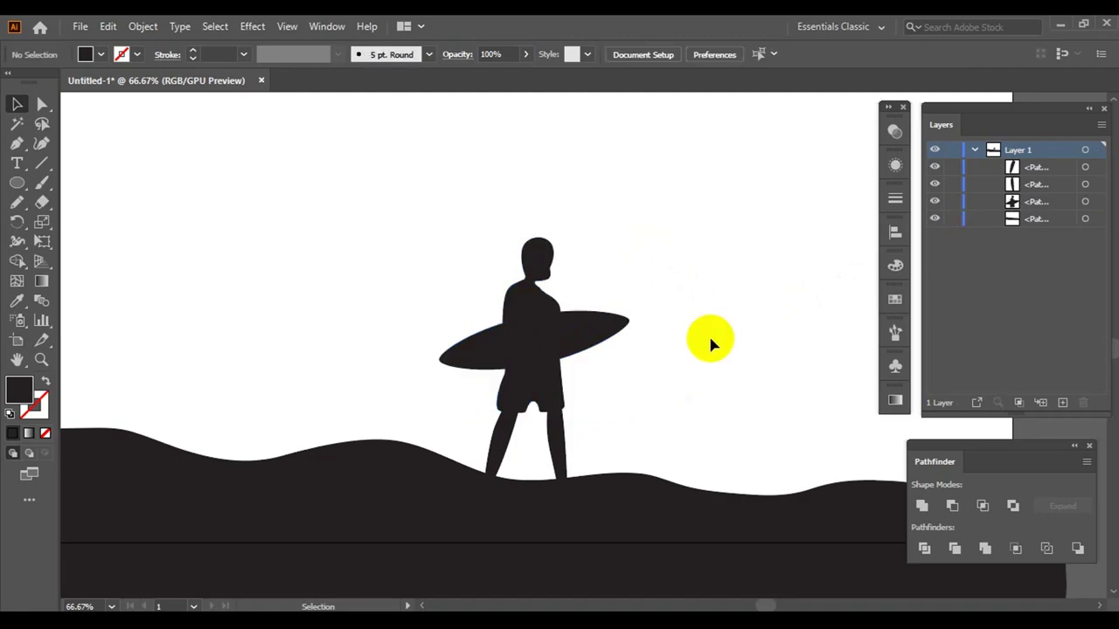
key("ctrl+minus")
left_click(616, 362)
scroll(639, 298, "up", 5)
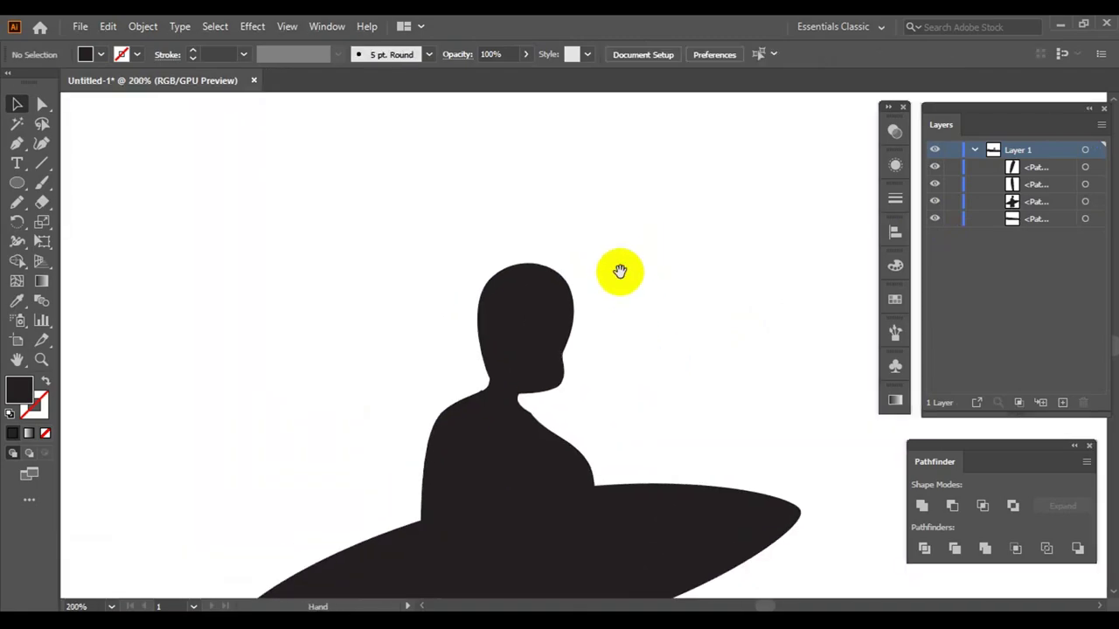
left_click_drag(656, 394, 656, 394)
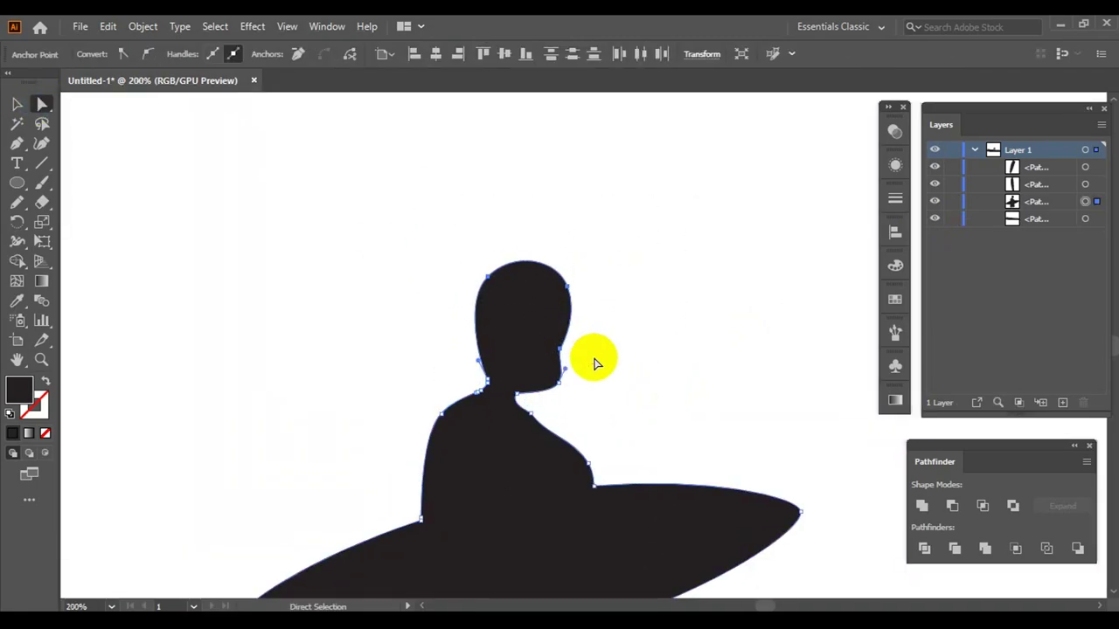
left_click(622, 361)
- Group the surfer pieces with Ctrl+G and scale the group slightly smaller
key("ctrl+minus")
key("ctrl+minus")
key("ctrl+minus")
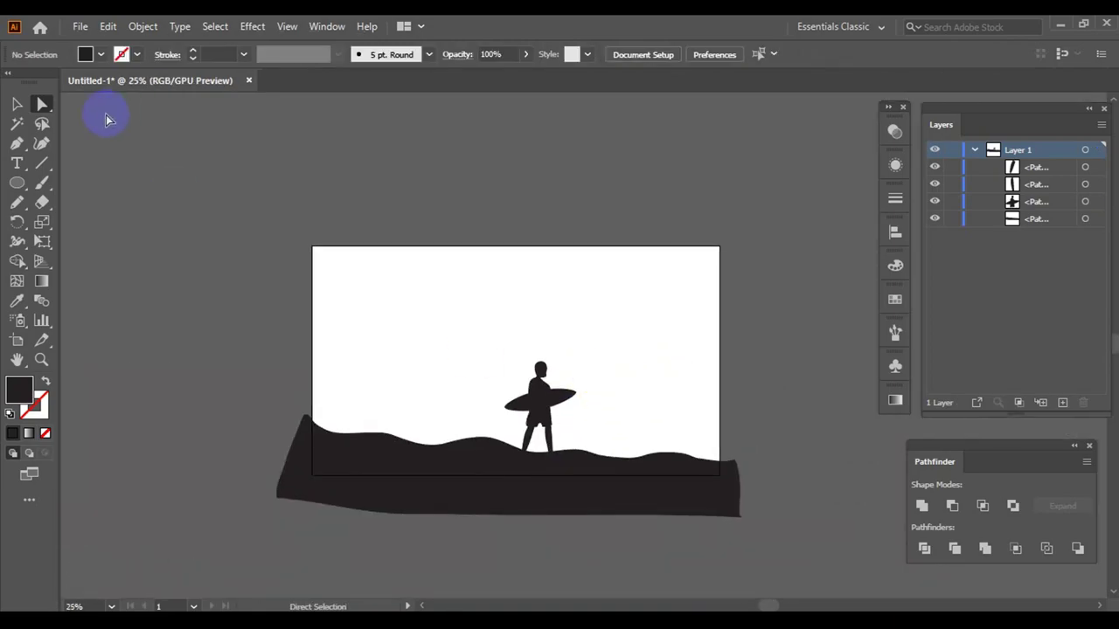
key("v")
left_click(562, 429, "shift")
key("ctrl+g")
left_click(651, 349)
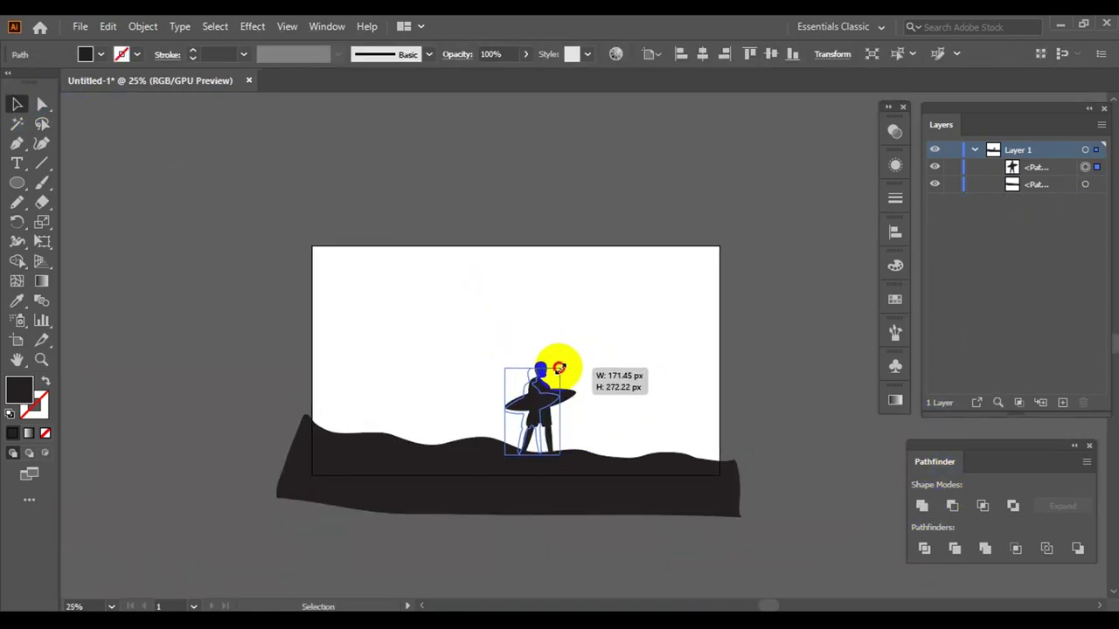
left_click_drag(559, 368, 560, 368)
key("ctrl+plus")
left_click(623, 371)
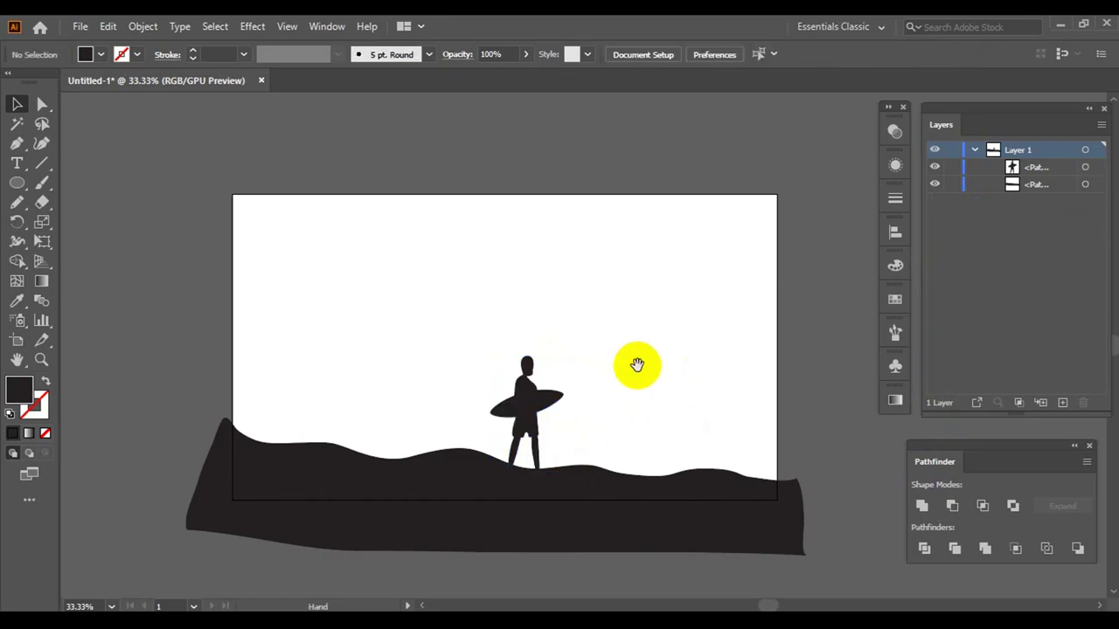
- Set the wavy ground's fill to pure black in the Color Picker
scroll(638, 385, "up", 1)
left_click(612, 525)
left_click(101, 55)
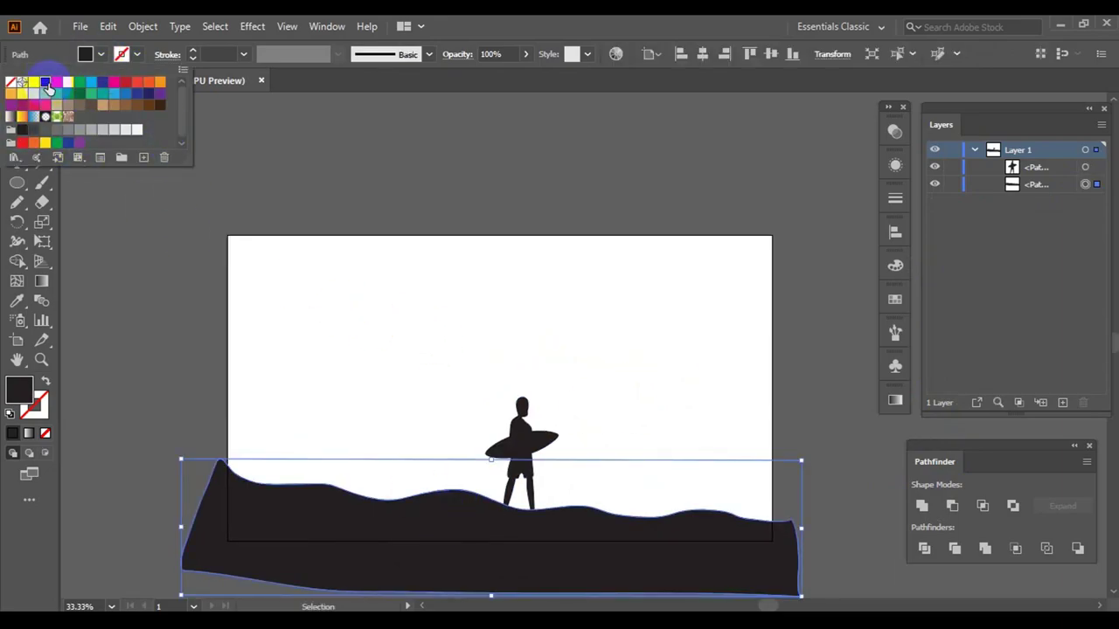
double_click(19, 389)
left_click(669, 425)
left_click(1037, 250)
left_click(376, 514)
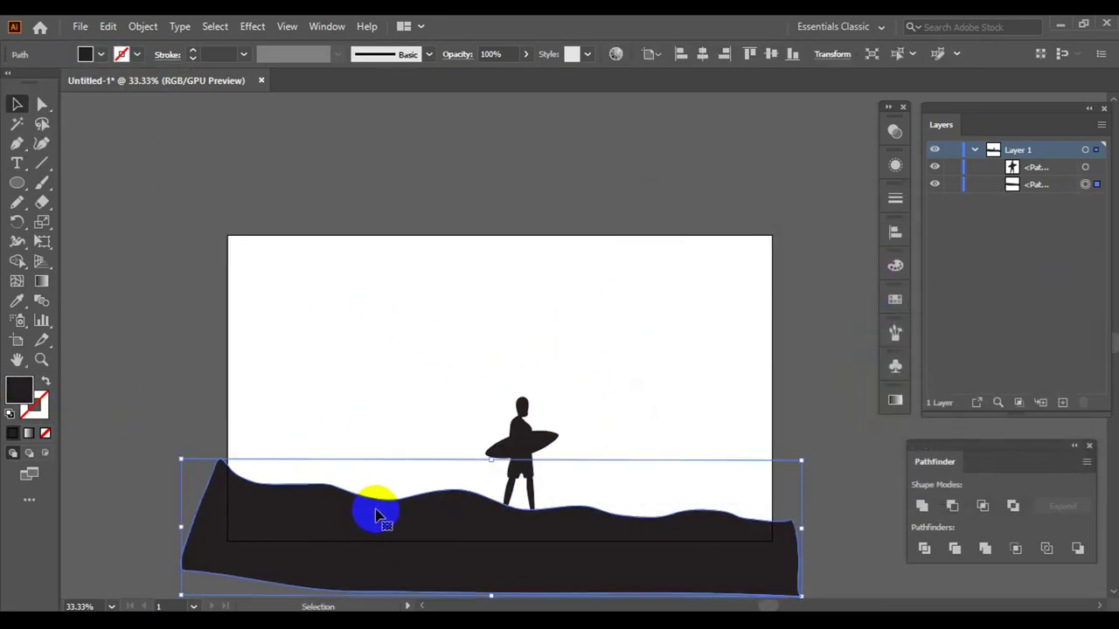
double_click(19, 389)
left_click(1037, 252)
left_click(677, 387)
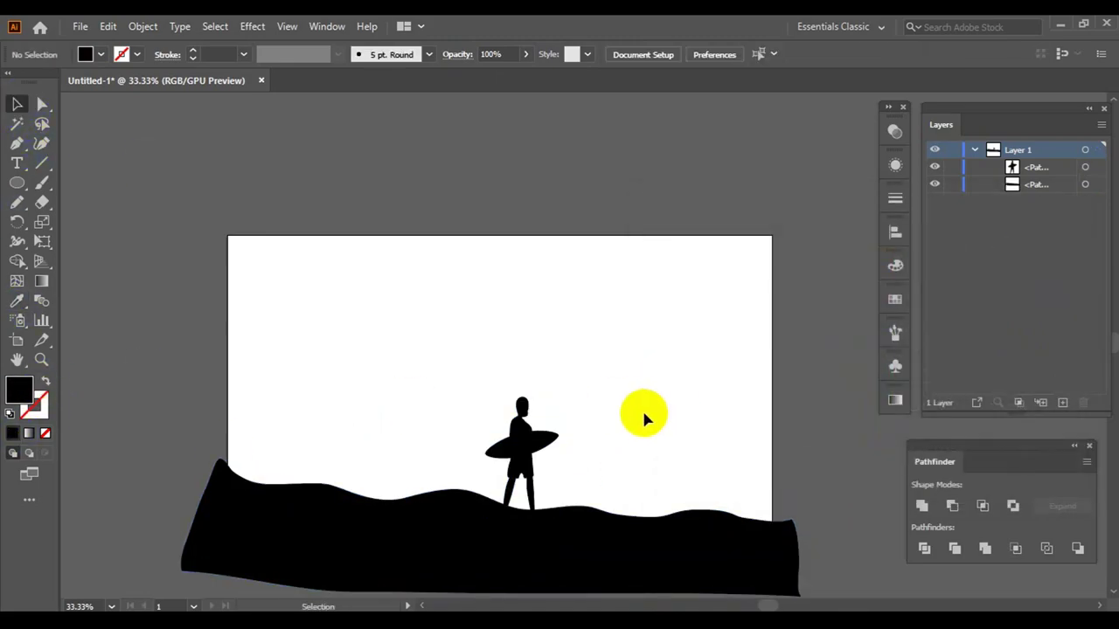
- Check the surfer group's selection and collapse the layer's contents list
left_click(526, 441)
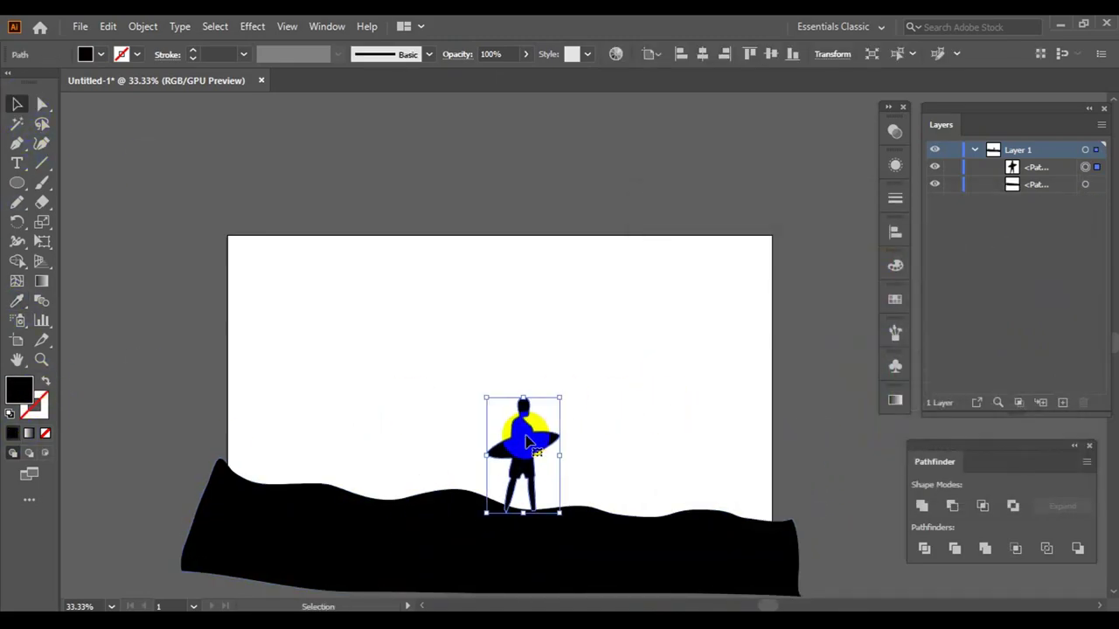
left_click(648, 429)
left_click(538, 420)
scroll(564, 392, "up", 1)
left_click(628, 388)
scroll(629, 387, "down", 2)
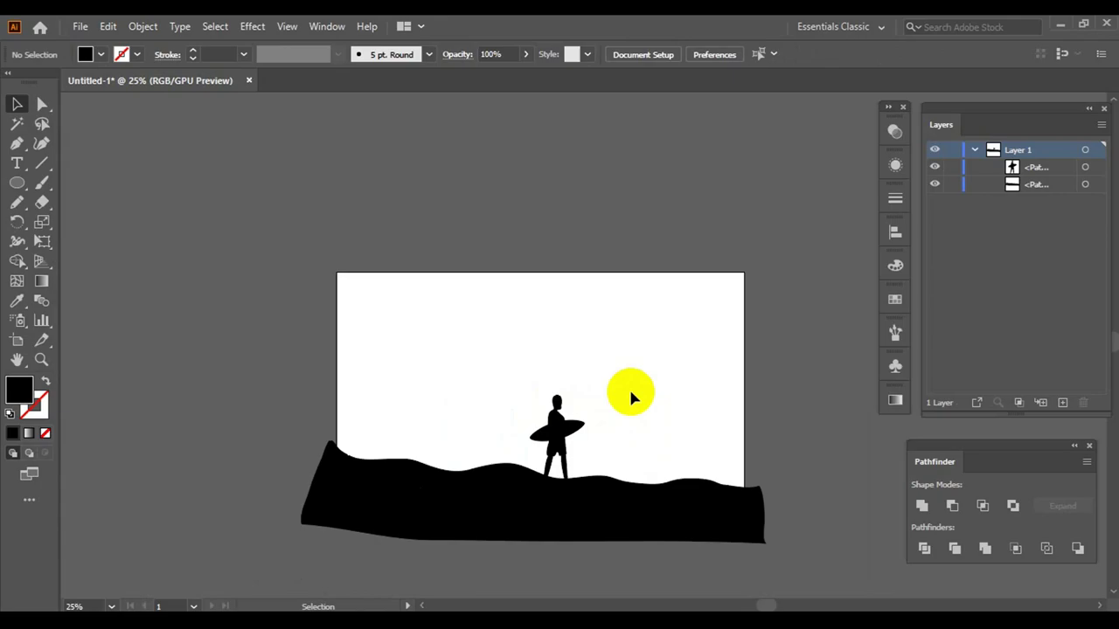
left_click(975, 150)
scroll(792, 353, "up", 1)
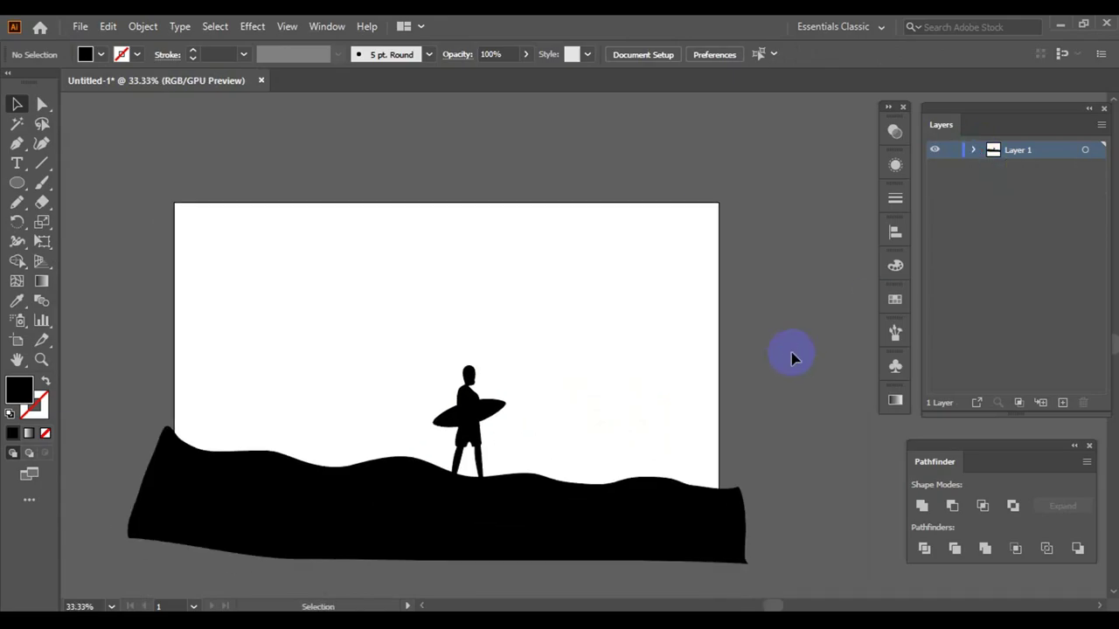
- Lock the ground and surfer with Ctrl+2 and switch to no-fill outline drawing
left_click(325, 474)
left_click_drag(424, 392, 489, 490)
key("ctrl+2")
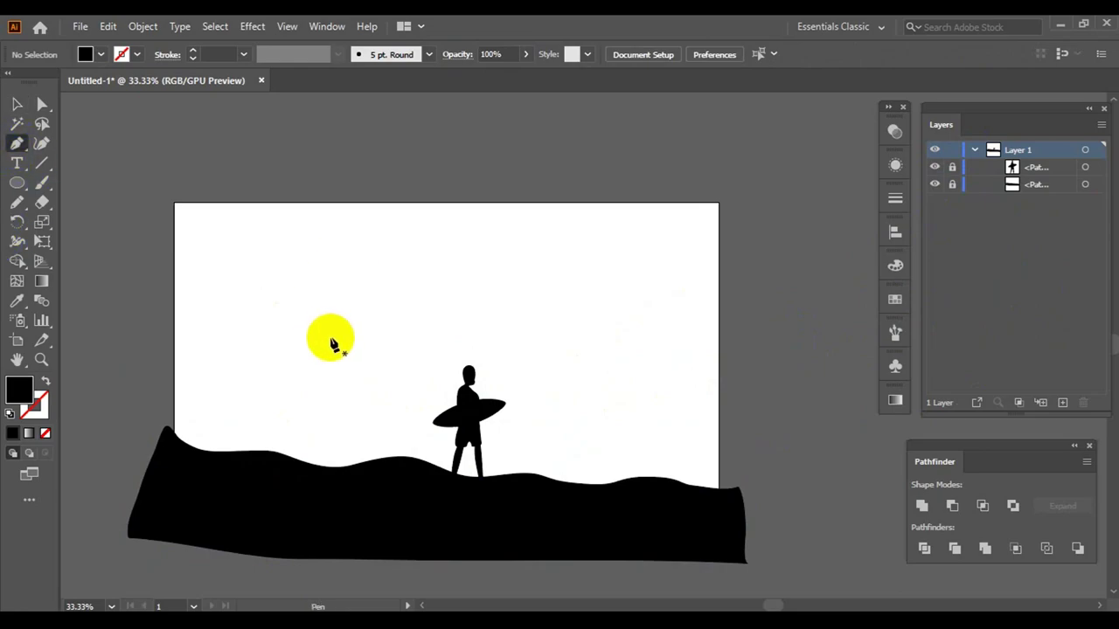
left_click(47, 382)
scroll(250, 280, "up", 1)
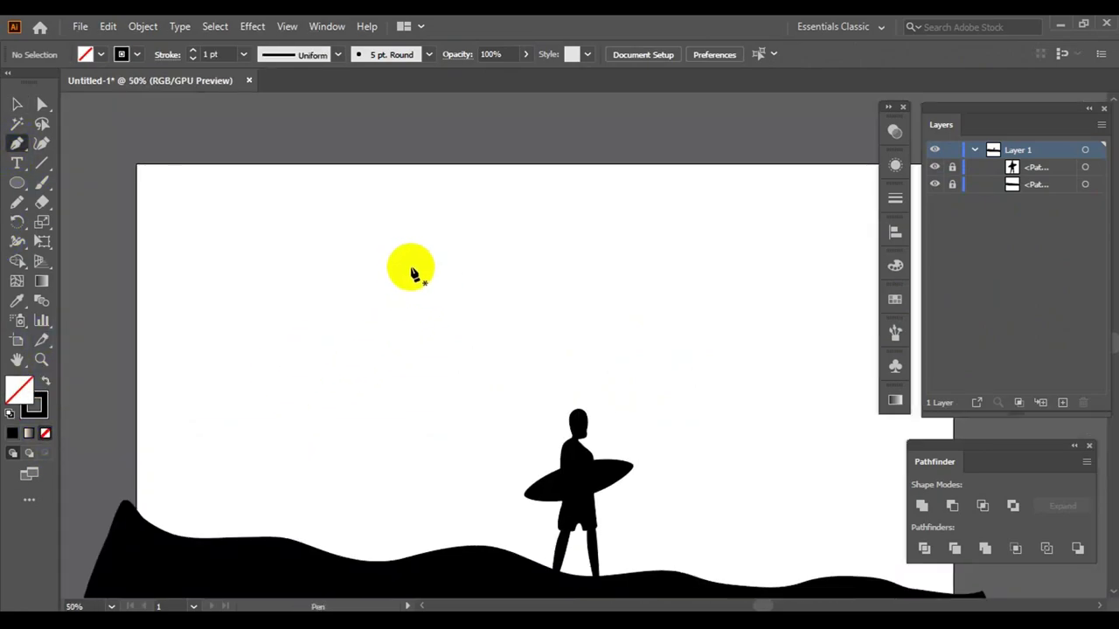
- Start the palm frond outline in the upper-left sky with an arched top edge
left_click(411, 267)
left_click_drag(258, 367, 188, 465)
left_click_drag(259, 367, 281, 364)
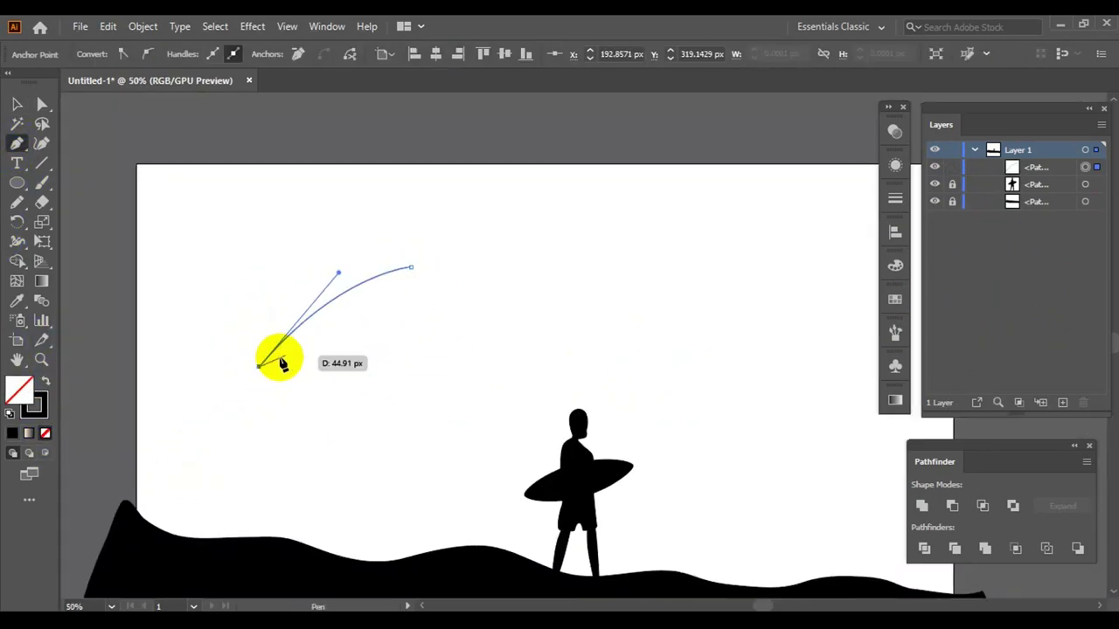
key("ctrl+z")
key("ctrl+z")
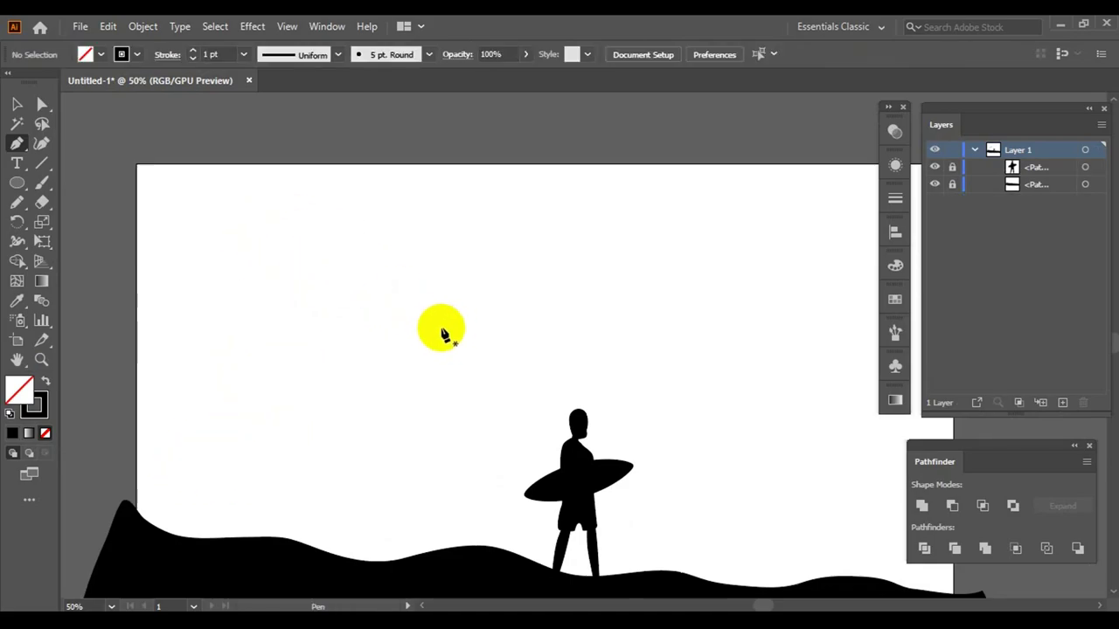
left_click(429, 314)
mouse_move(226, 348)
left_mouse_down()
mouse_move(143, 440)
mouse_move(265, 376)
mouse_move(267, 354)
mouse_move(297, 335)
left_mouse_up()
key("ctrl+plus")
key("ctrl+plus")
key("ctrl+plus")
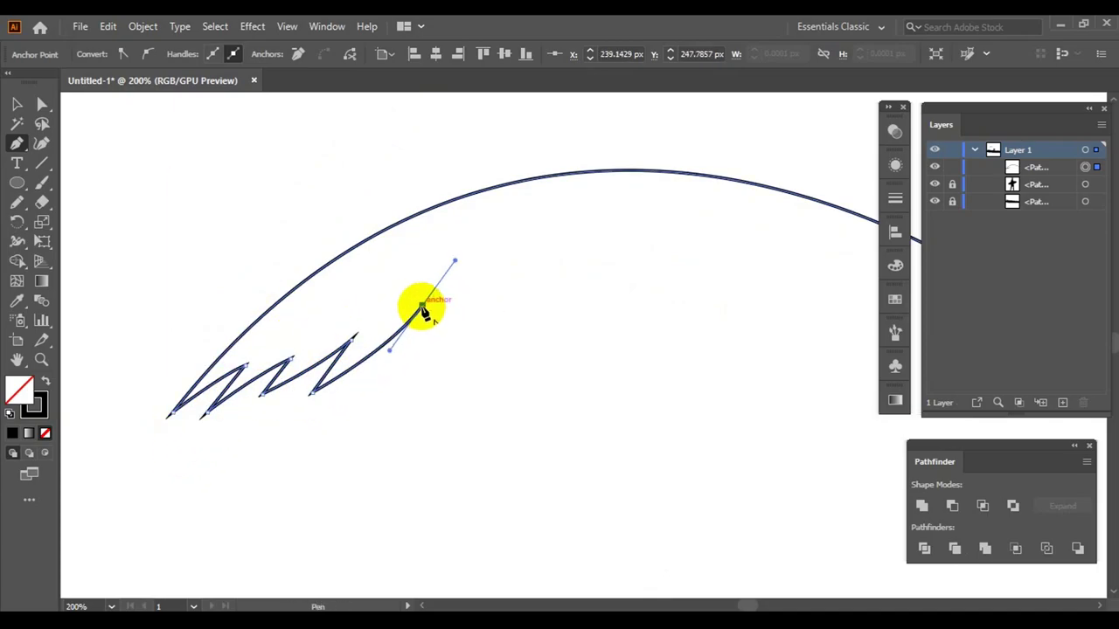
left_click_drag(423, 312, 396, 259)
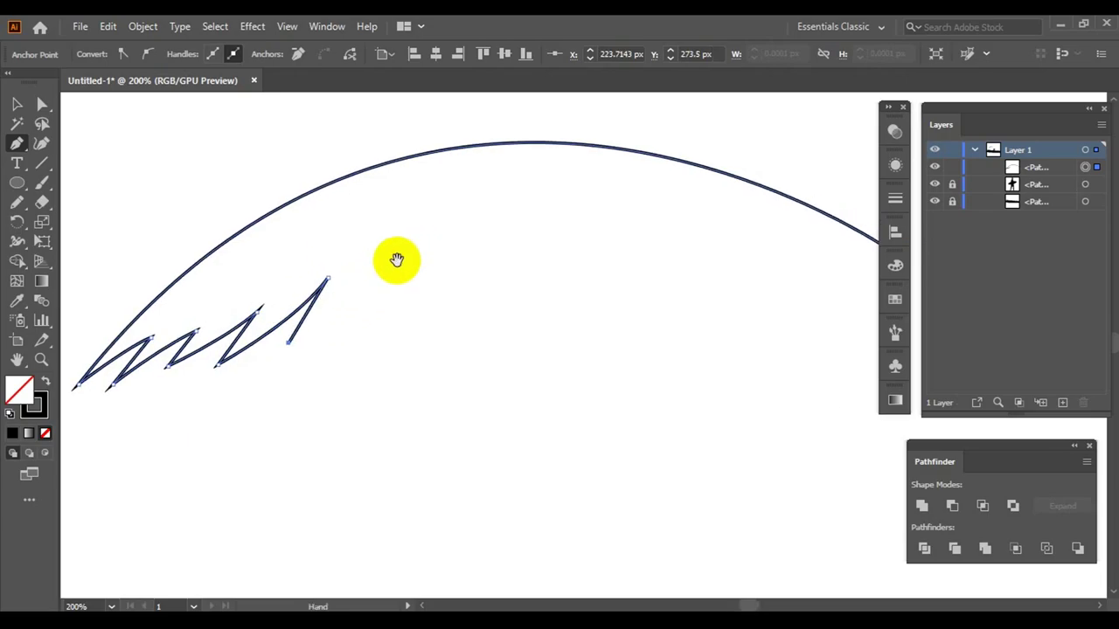
- Add the frond's zigzag underside, close the path, and fill it solid black
left_click(428, 291)
left_click(524, 237)
left_click(563, 231)
left_click(534, 285)
left_click_drag(630, 229, 450, 210)
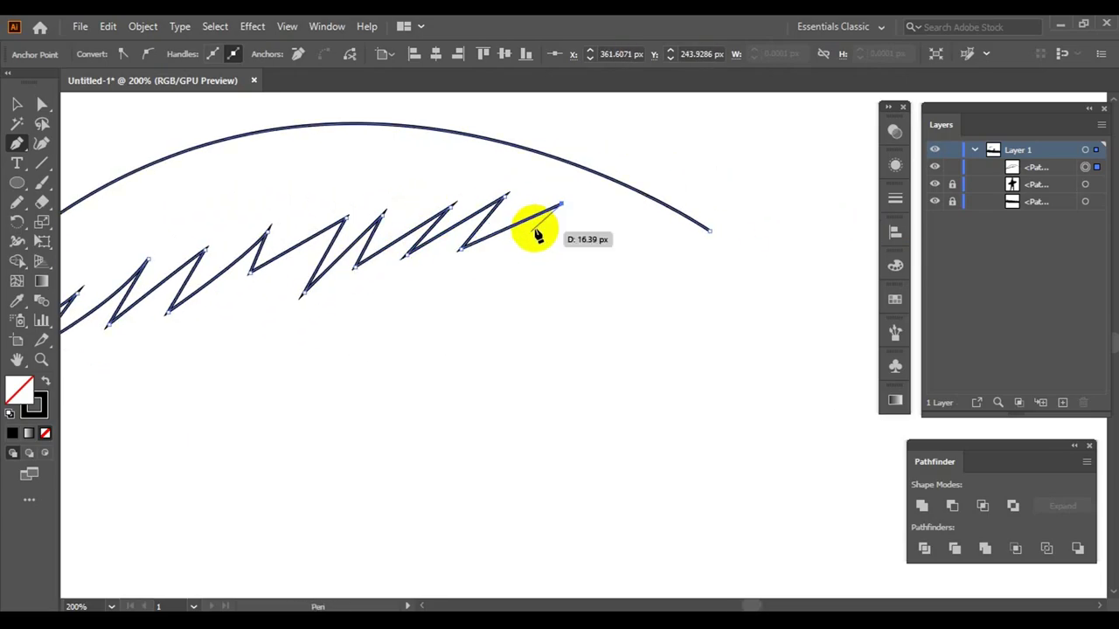
left_click(710, 234)
key("ctrl+minus")
key("ctrl+minus")
key("ctrl+minus")
key("shift+x")
key("ctrl+shift+a")
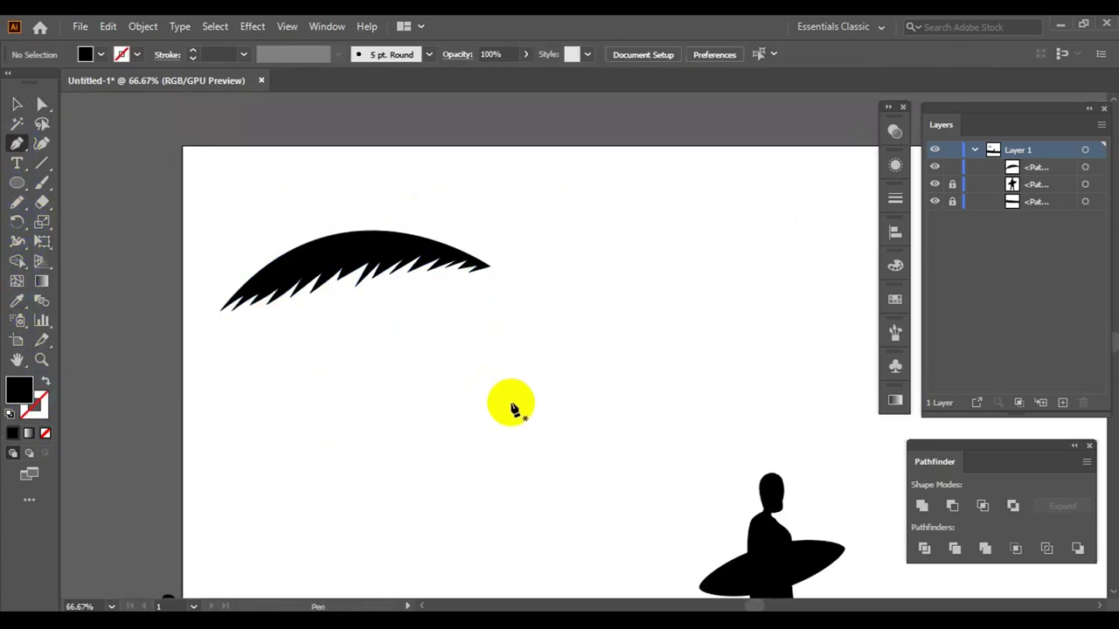
- Draw a second arched frond with spikes along its lower edge and close it at the left tip
left_click_drag(514, 409, 305, 448)
left_click(332, 341)
left_click_drag(637, 317, 784, 425)
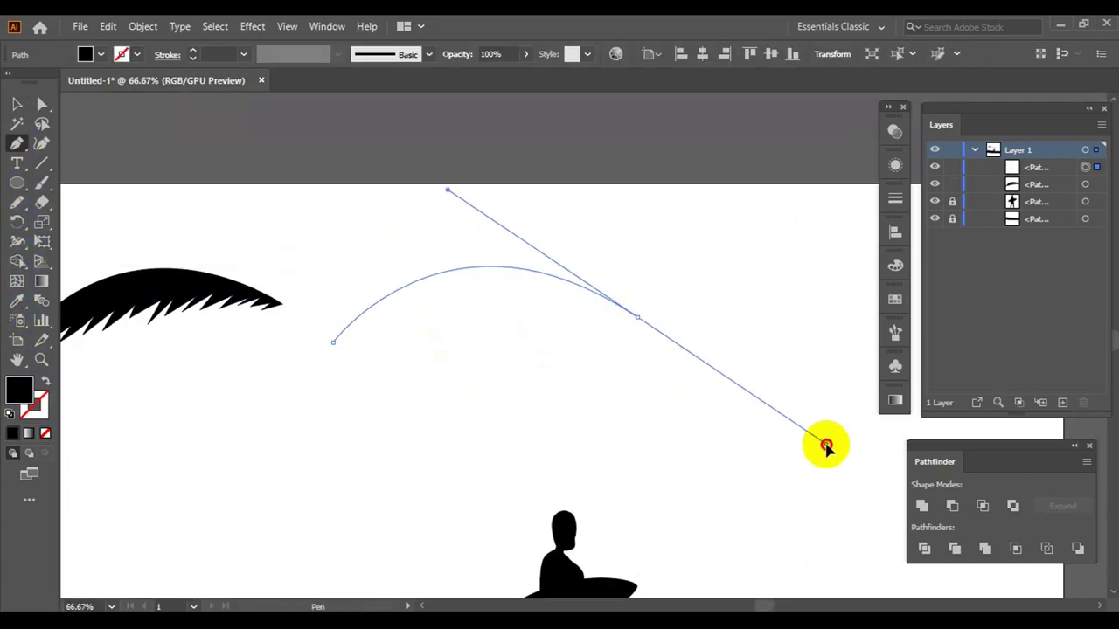
key("ctrl+plus")
key("ctrl+plus")
key("ctrl+plus")
mouse_move(703, 304)
left_mouse_down()
mouse_move(650, 288)
mouse_move(592, 294)
mouse_move(683, 342)
mouse_move(644, 335)
left_mouse_up()
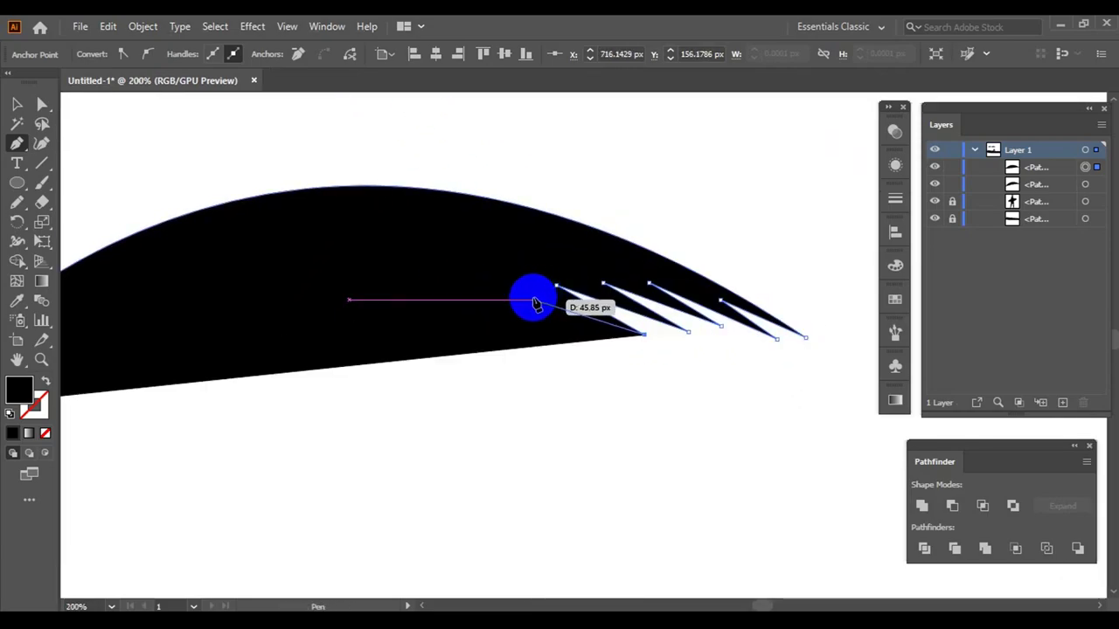
left_click_drag(556, 287, 478, 320)
mouse_move(396, 325)
left_mouse_down()
mouse_move(600, 280)
mouse_move(591, 295)
mouse_move(427, 297)
mouse_move(245, 262)
mouse_move(431, 256)
left_mouse_up()
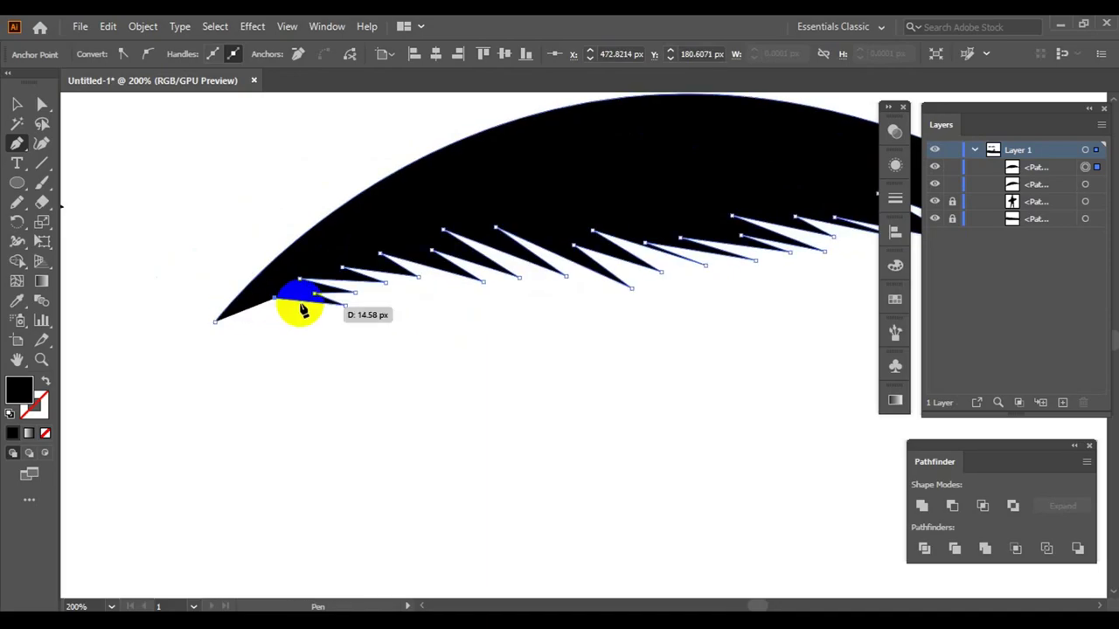
left_click(218, 320)
key("v")
key("ctrl+shift+a")
key("ctrl+minus")
key("ctrl+minus")
key("ctrl+minus")
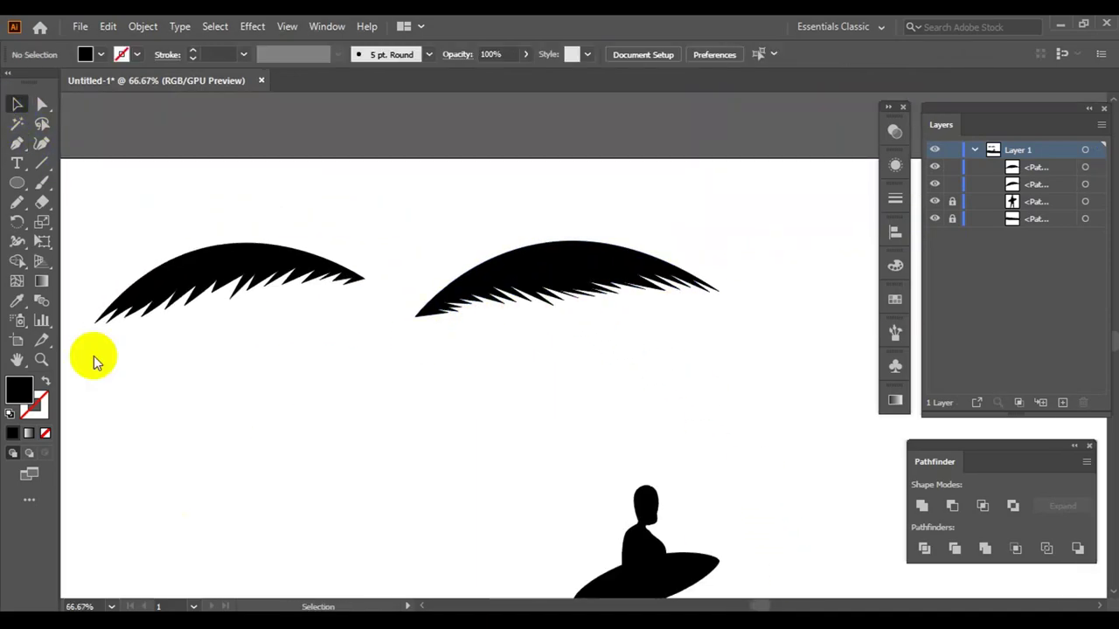
- Curve the top edge of a third frond
left_click_drag(487, 437, 524, 449)
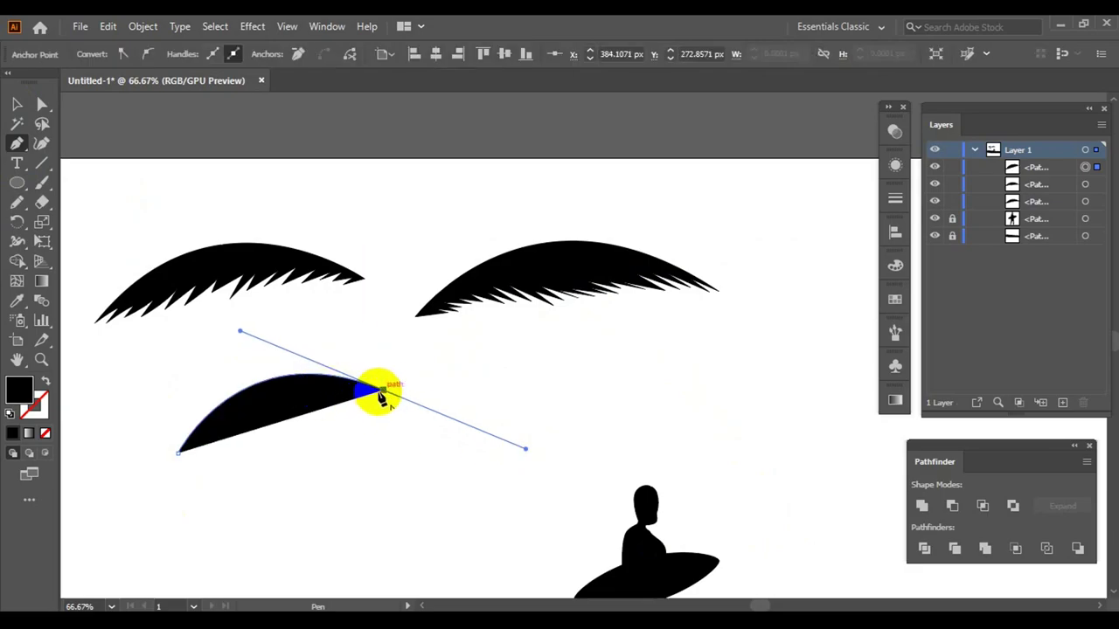
scroll(382, 395, "up", 3)
scroll(382, 394, "up", 2)
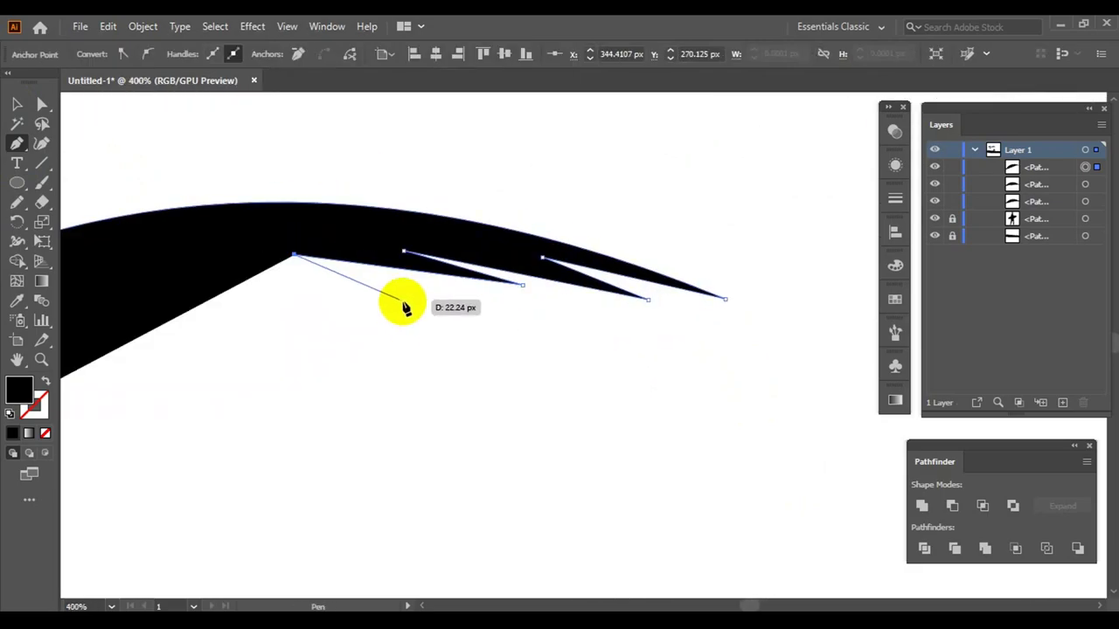
scroll(542, 275, "down", 3)
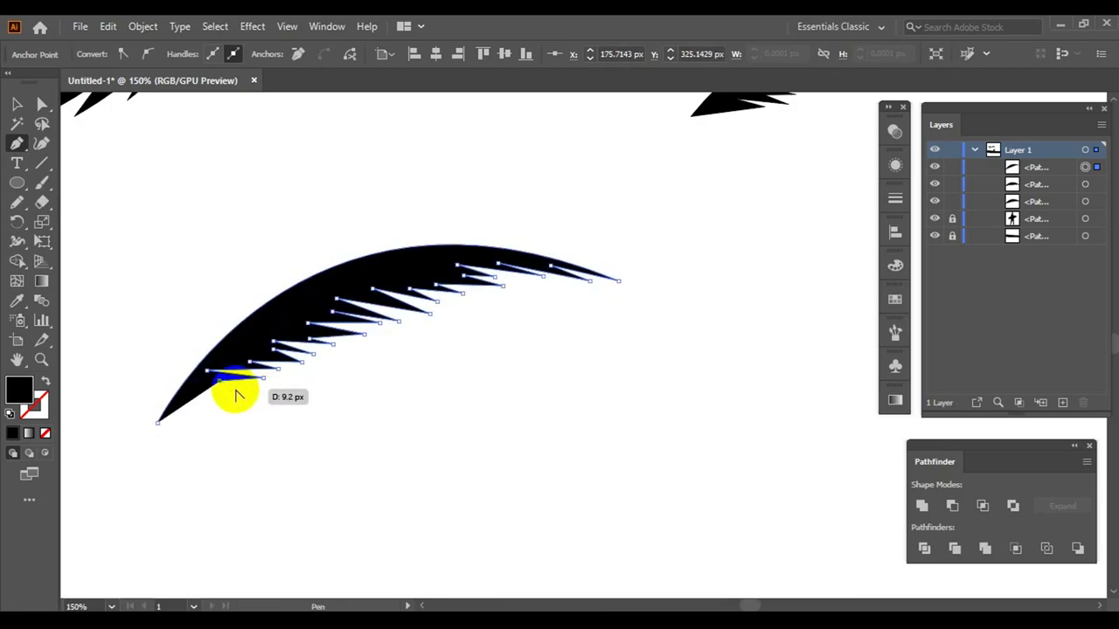
scroll(234, 396, "up", 3)
key("v")
scroll(275, 440, "down", 5)
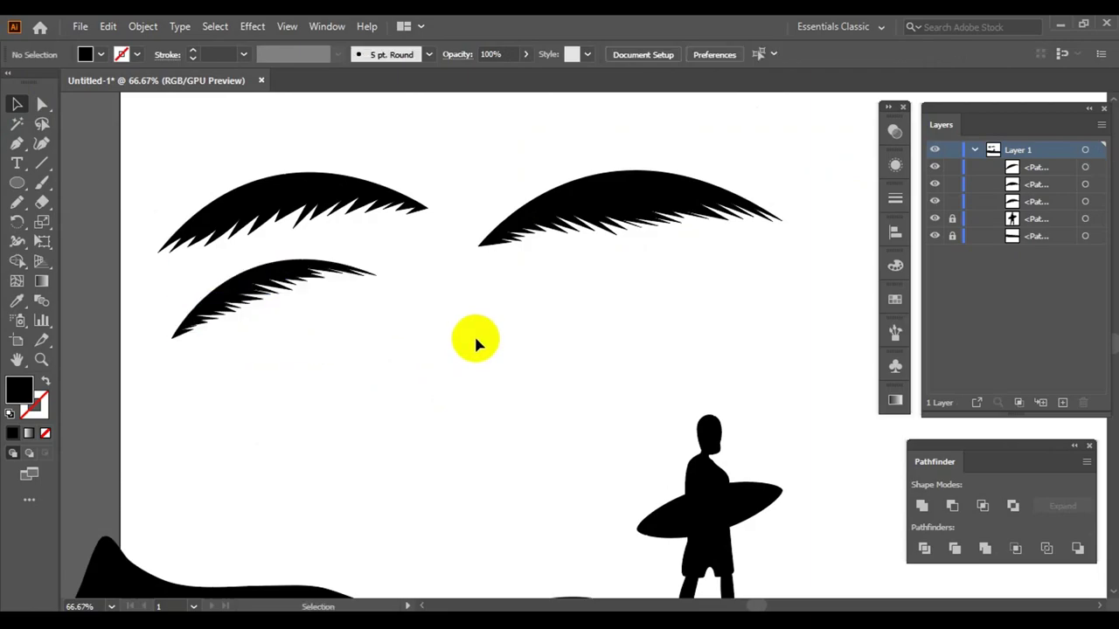
- Outline a new leaf with zigzag serration points along its lower edge near the tip
left_click_drag(767, 413, 821, 538)
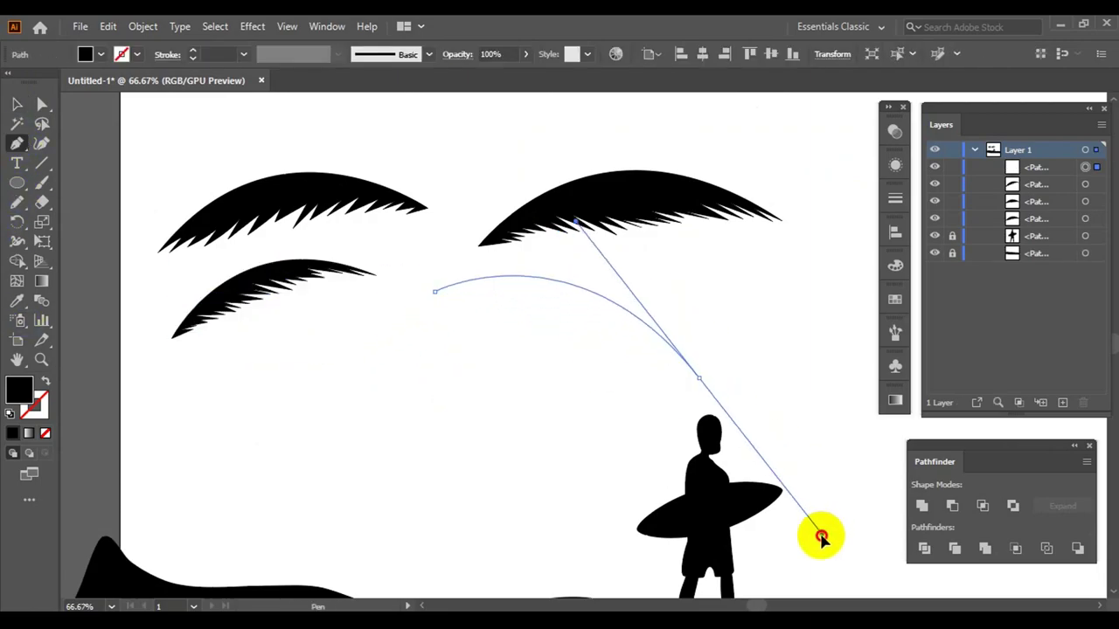
scroll(662, 348, "up", 3)
left_click(715, 376)
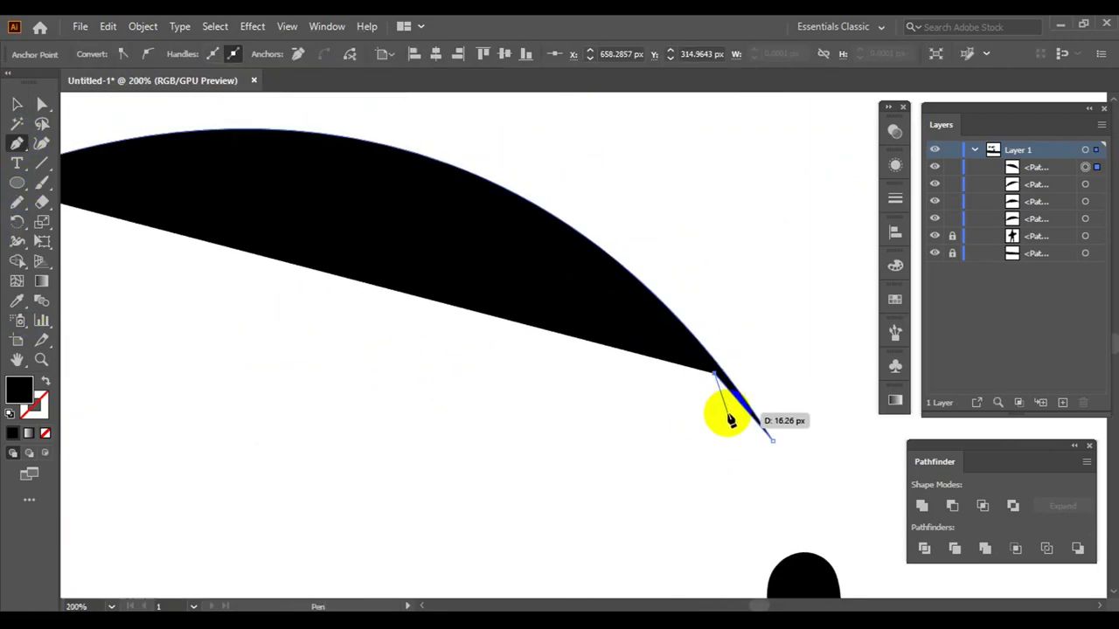
left_click(726, 409)
left_click(669, 330)
left_click(691, 404)
left_click(646, 343)
left_click(659, 395)
left_click(618, 355)
left_click(494, 340)
left_click(461, 279)
left_click(431, 306)
left_click(426, 280)
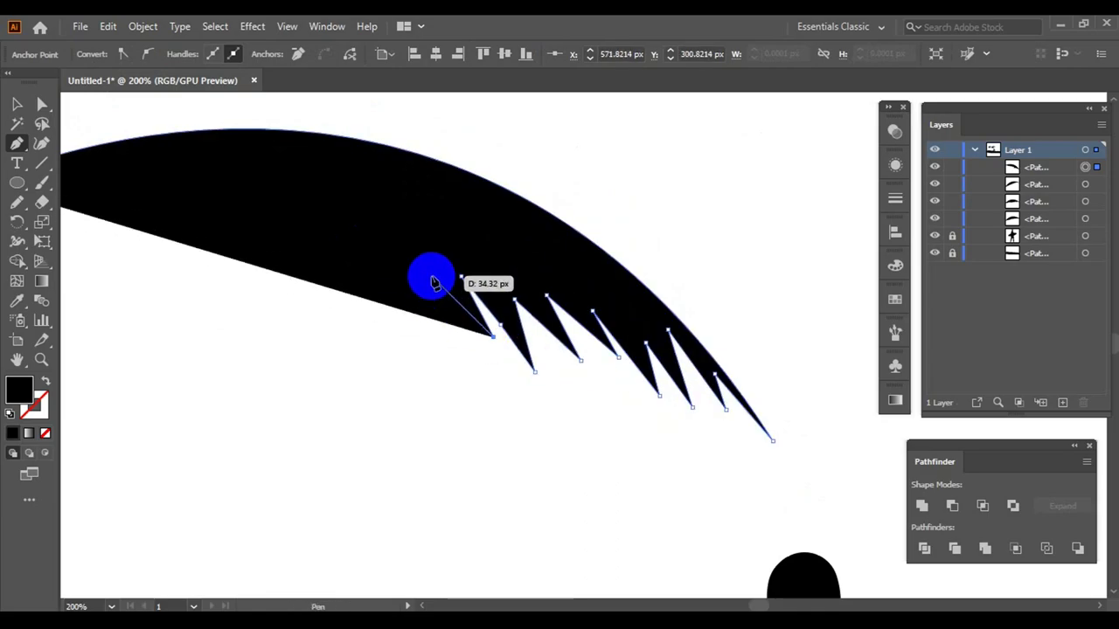
- Continue the serrations to the leaf base and close the serrated leaf outline
scroll(432, 279, "left", 3)
left_click(516, 260)
left_click(420, 260)
left_click(370, 235)
left_click(347, 207)
left_click(308, 194)
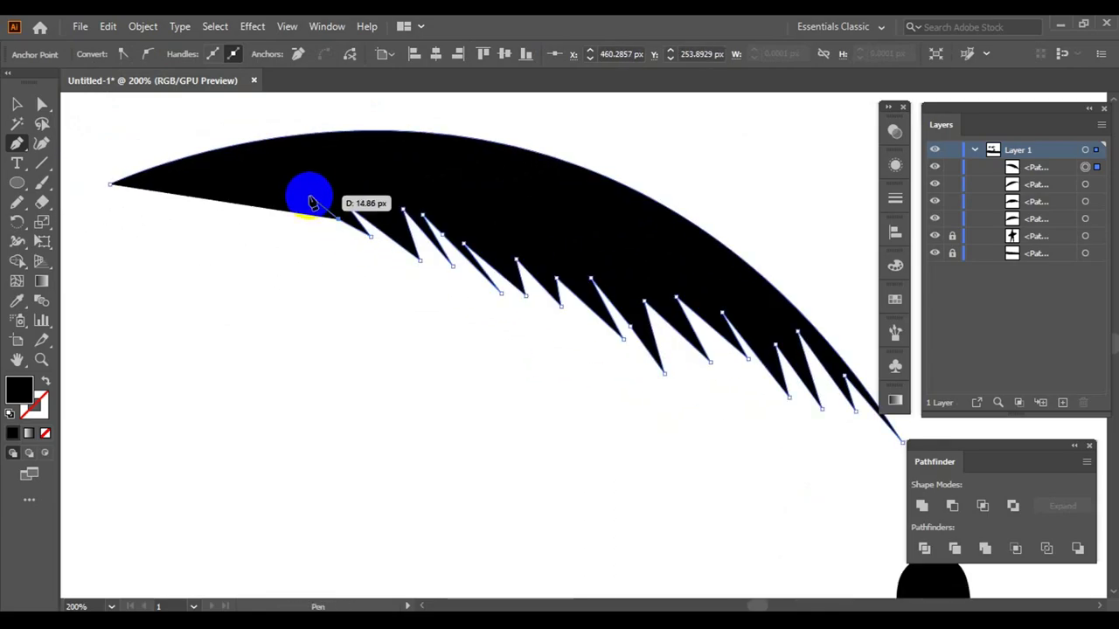
left_click_drag(309, 192, 425, 255)
left_click(425, 256)
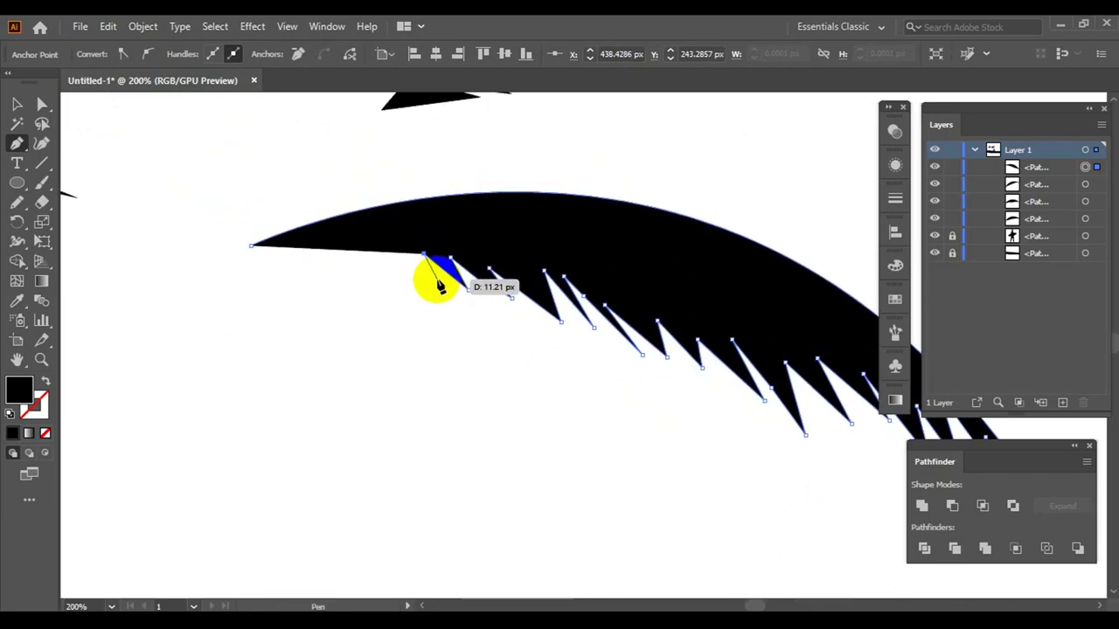
left_click(250, 249)
key("ctrl+0")
key("v")
left_click(705, 300)
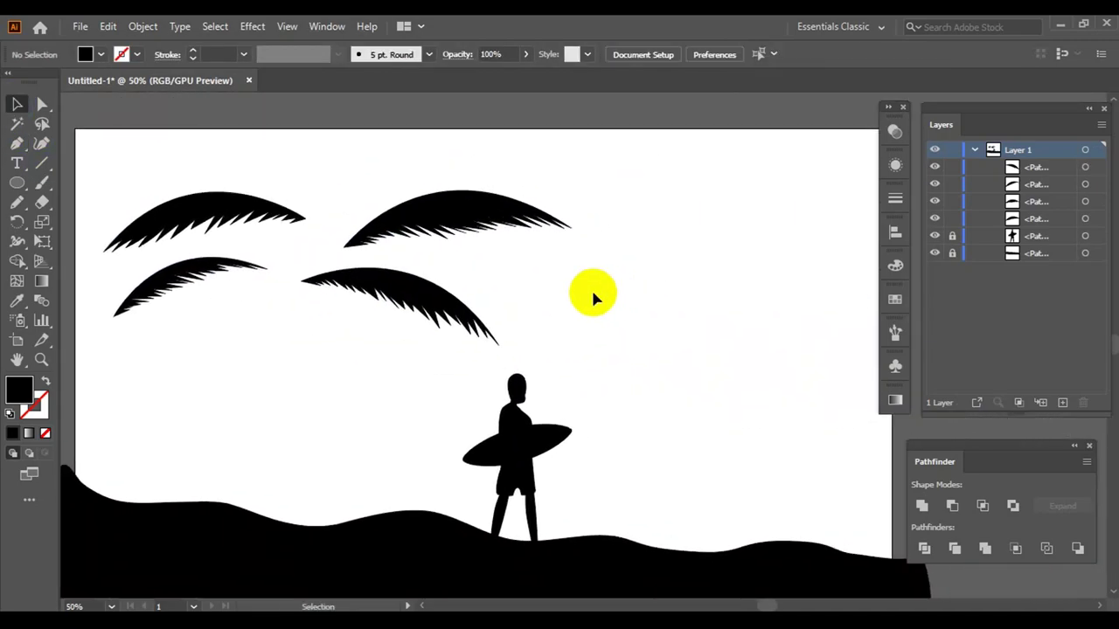
- With the Pen tool, start a narrow upright frond with zigzag serrations near its tip
key("p")
scroll(569, 300, "right", 3)
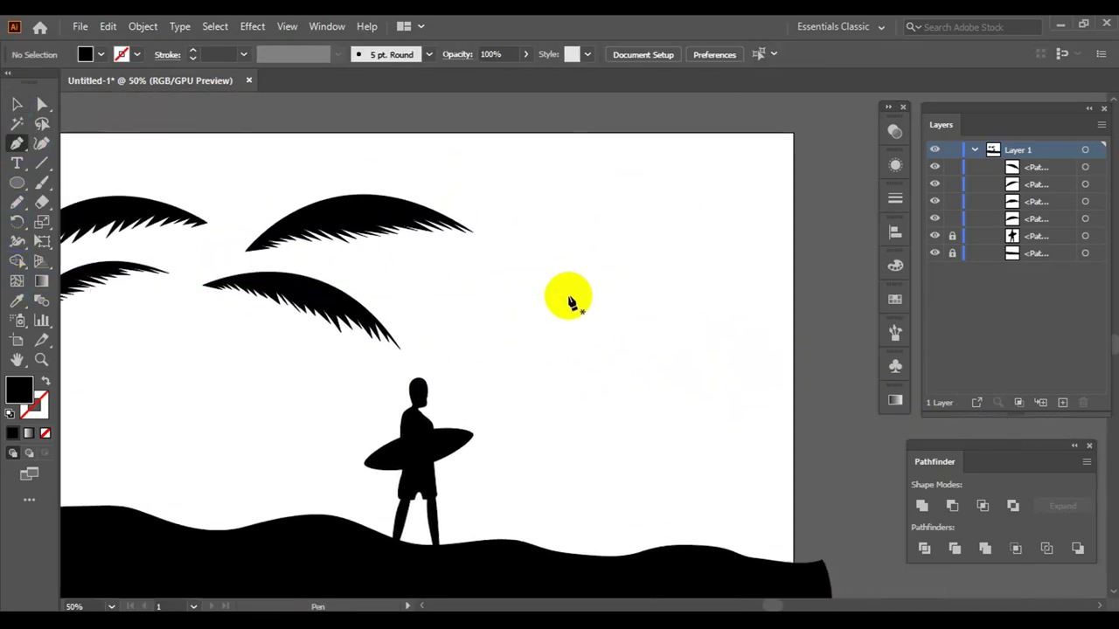
scroll(569, 300, "up", 2)
scroll(495, 457, "up", 2)
left_click(450, 539)
left_click_drag(564, 251, 596, 239)
left_click(565, 253)
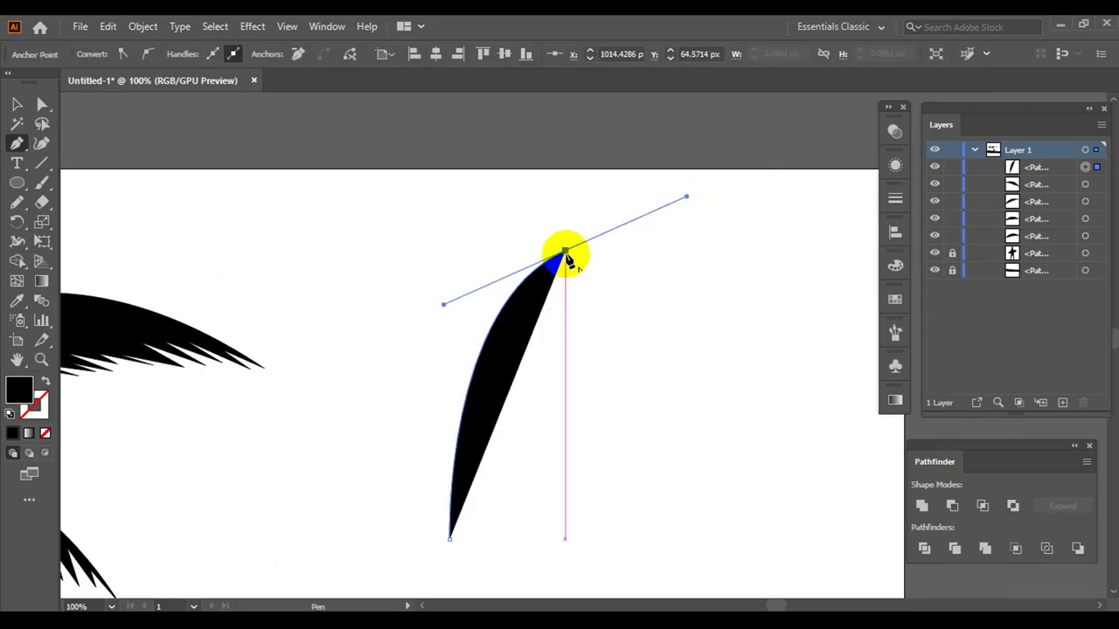
scroll(535, 288, "up", 2)
left_click(511, 243)
left_click(543, 231)
left_click(504, 276)
left_click(556, 254)
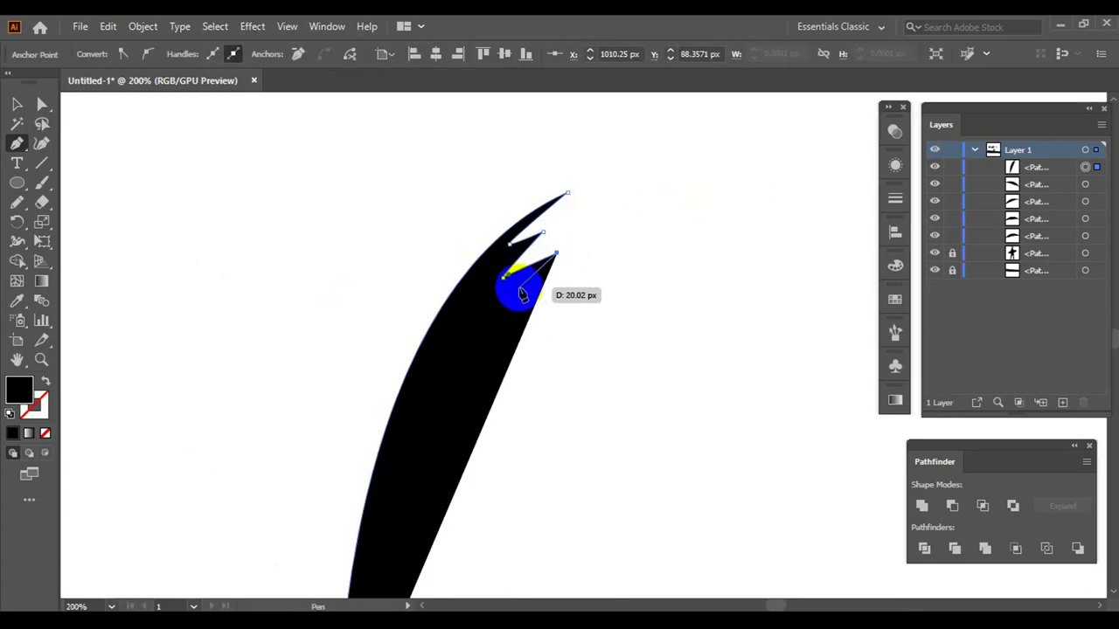
- Finish the upright frond's serrations down to its base and complete the path
left_click(520, 346)
left_click(485, 353)
scroll(546, 293, "down", 3)
scroll(546, 293, "left", 2)
left_click(514, 349)
scroll(530, 375, "down", 3)
left_click(539, 304)
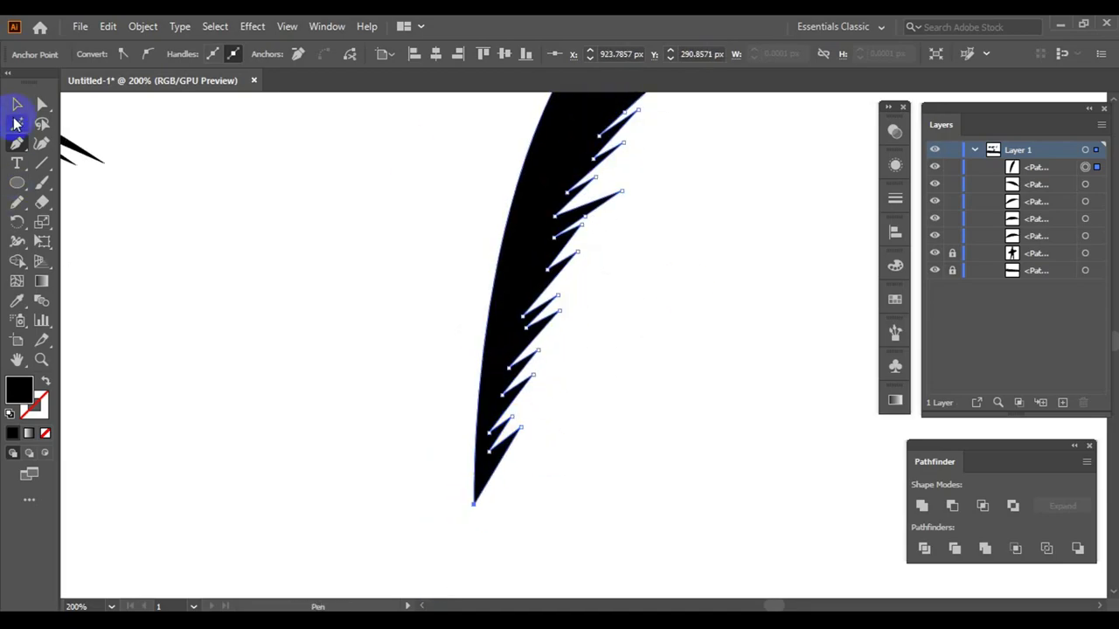
left_click(17, 105)
scroll(604, 347, "down", 3)
left_click(605, 347)
scroll(375, 275, "down", 3)
- Draw a slender, slightly curved black trunk from the wave left of the surfer and adjust its top anchor
left_click_drag(717, 361, 691, 194)
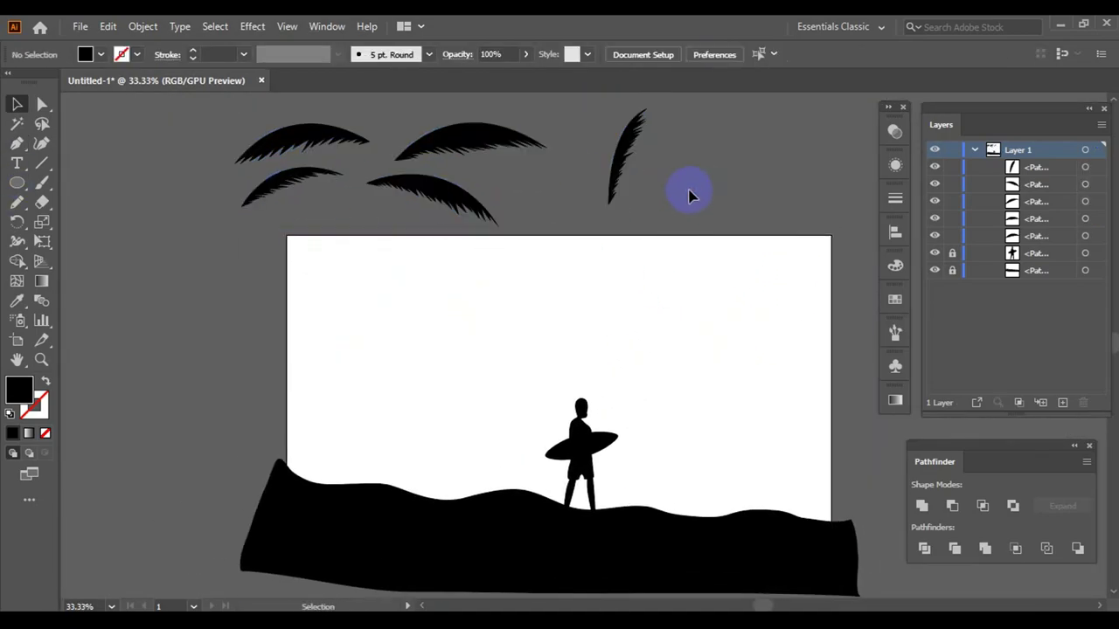
left_click(430, 522)
scroll(463, 398, "up", 1)
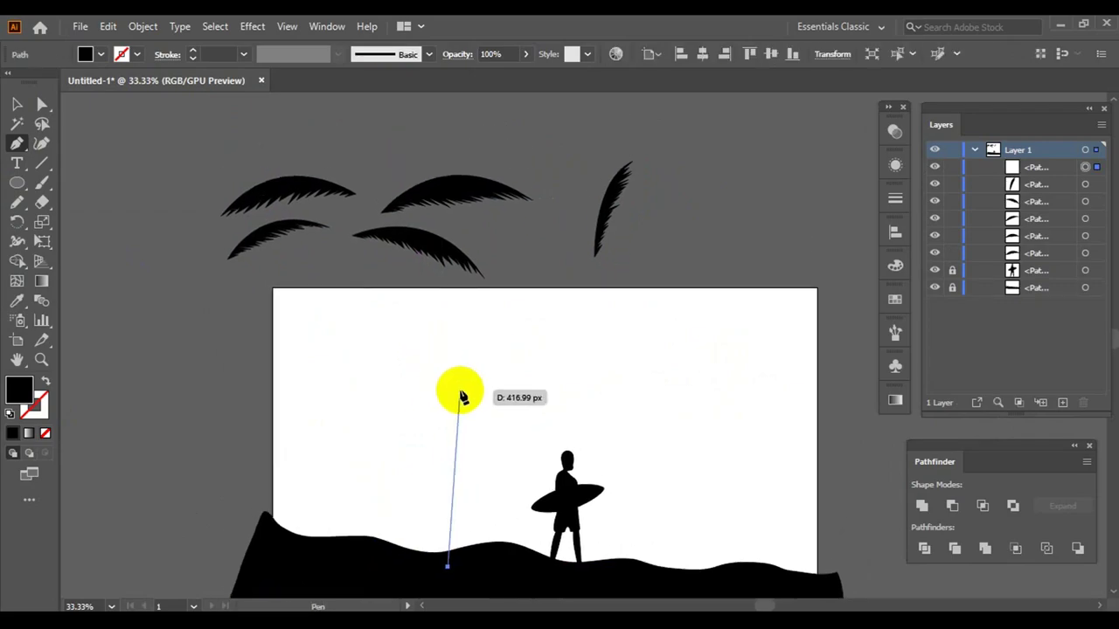
left_click_drag(437, 371, 463, 294)
scroll(444, 545, "up", 1)
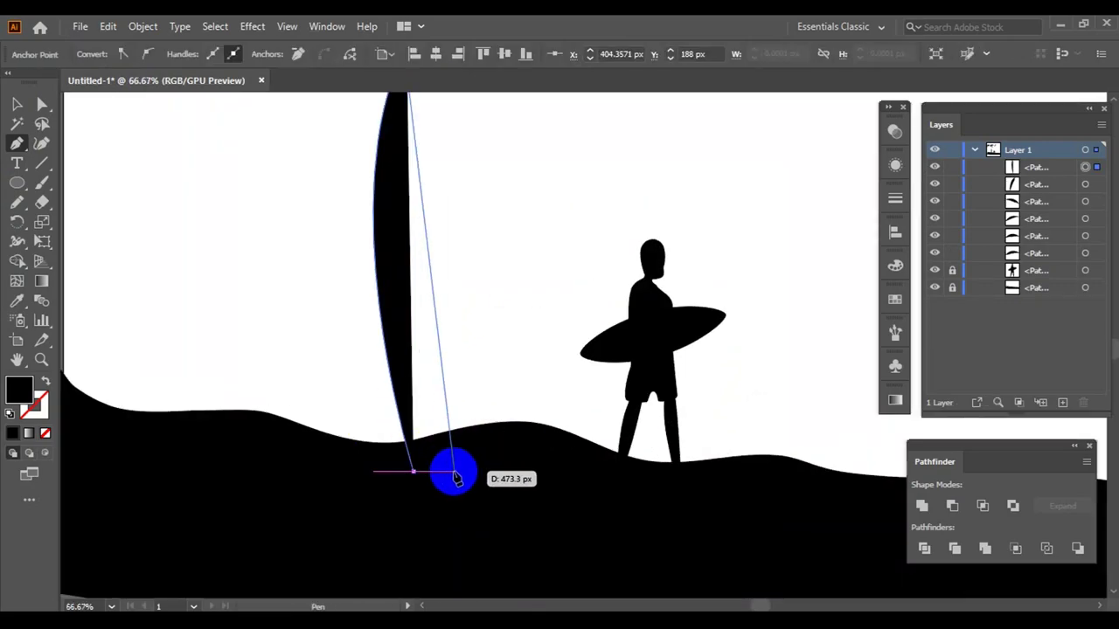
key("a")
left_click(365, 306)
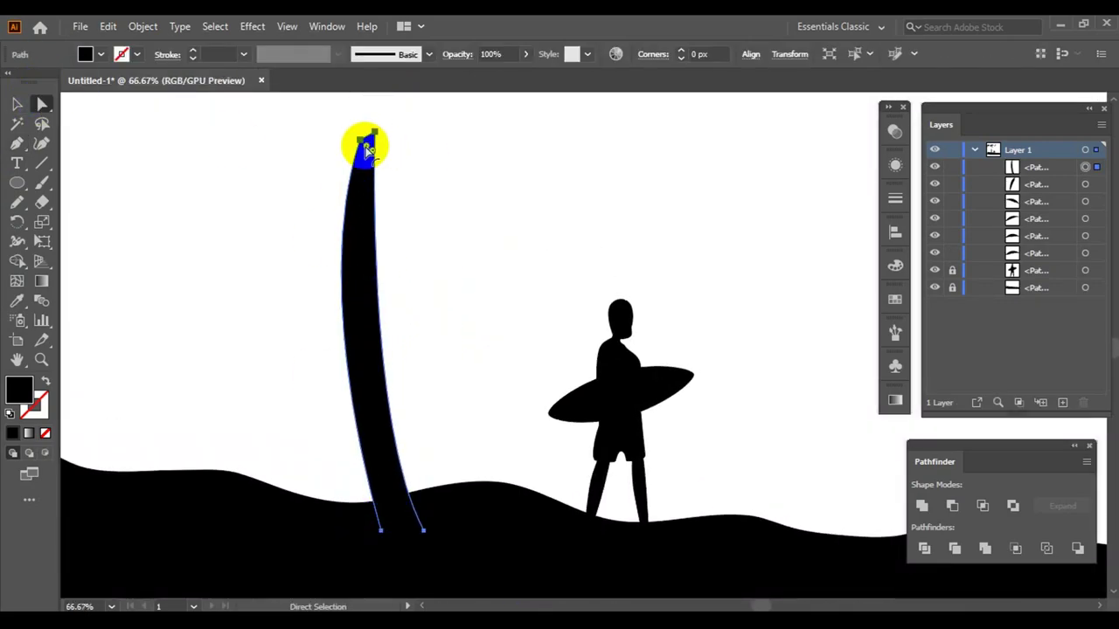
left_click(371, 140)
left_click(479, 175)
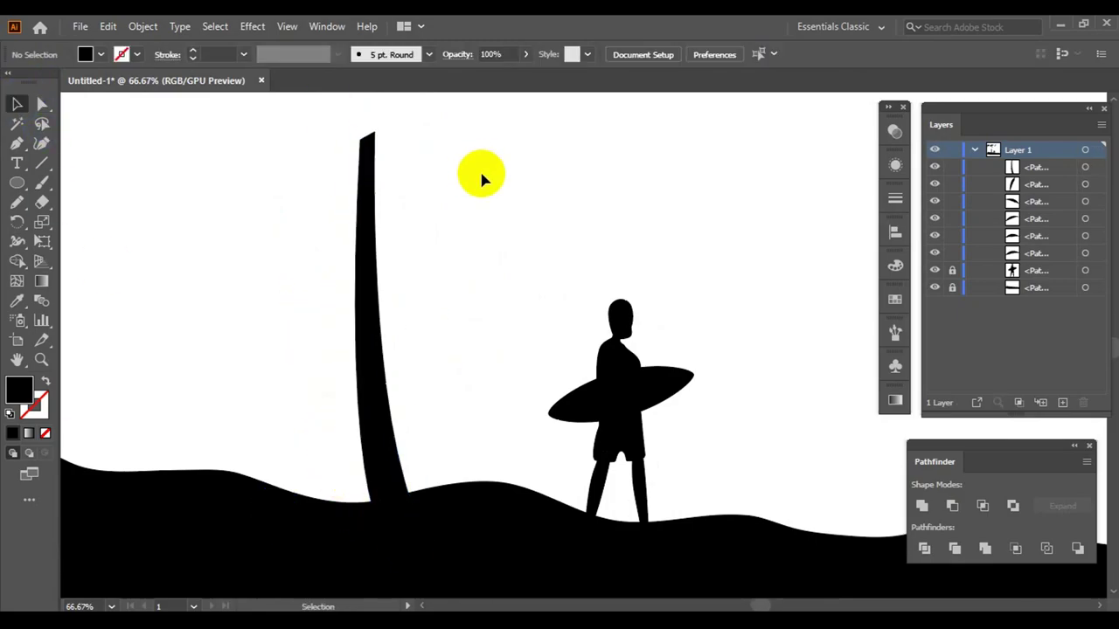
key("ctrl+minus")
- Copy the fronds onto the artboard, reflect one, and set its base on the trunk top
scroll(444, 332, "up", 2)
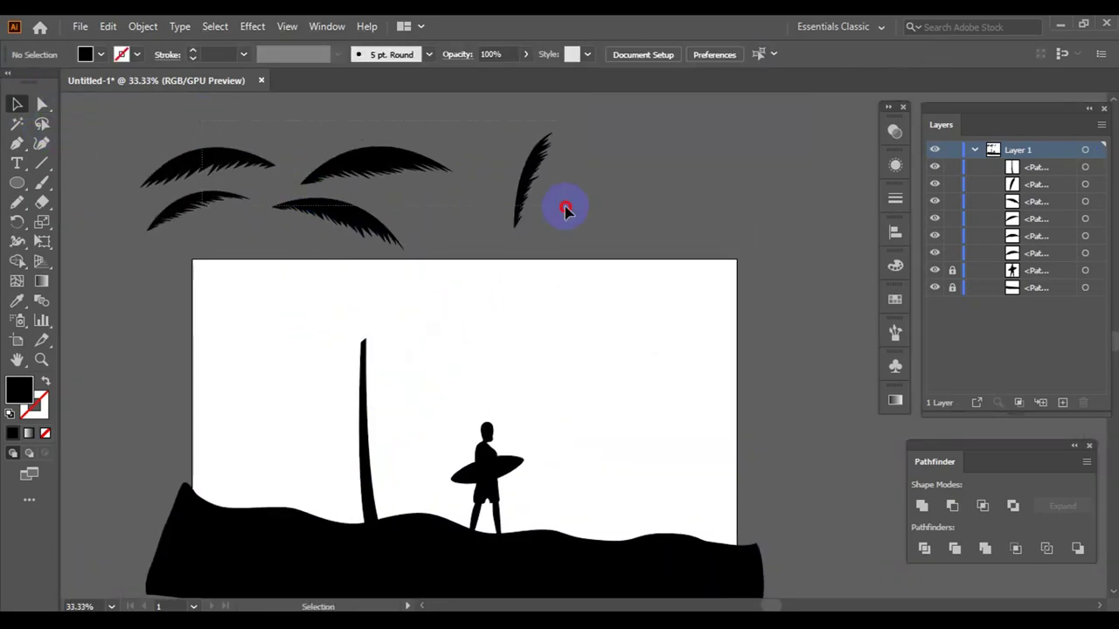
left_click_drag(565, 210, 166, 114)
left_click_drag(379, 163, 485, 299)
key("ctrl+plus")
left_click(209, 332)
right_click(192, 391)
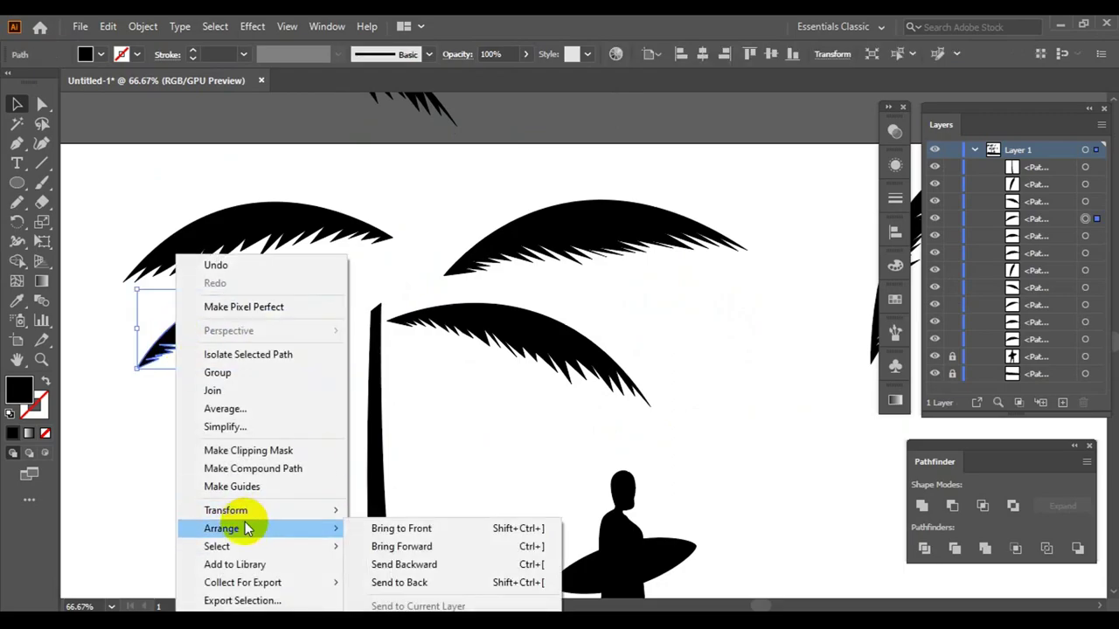
left_click(393, 550)
left_click(569, 425)
left_click_drag(125, 375, 175, 411)
mouse_move(232, 342)
left_mouse_down()
mouse_move(273, 374)
mouse_move(300, 368)
left_mouse_up()
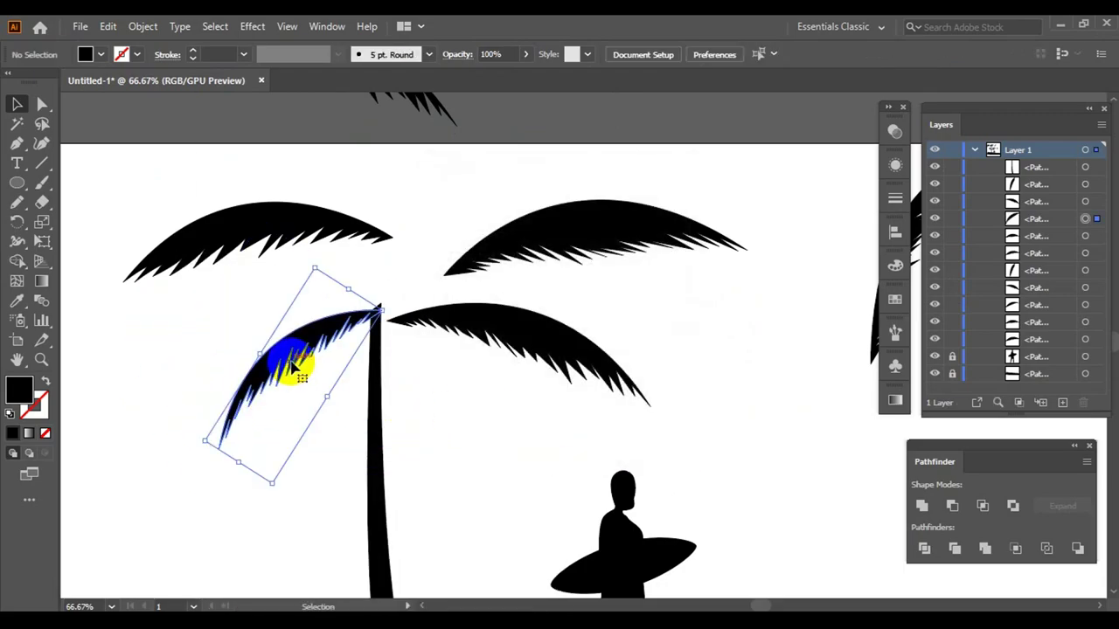
key("ctrl+plus")
key("ctrl+plus")
left_click_drag(337, 143, 367, 357)
key("ctrl+minus")
key("ctrl+minus")
- Rotate and shrink the right frond, then attach the left and right fronds to the trunk
left_click(703, 358)
mouse_move(735, 361)
left_mouse_down()
mouse_move(586, 320)
mouse_move(505, 386)
left_mouse_up()
key("ctrl+plus")
key("ctrl+minus")
left_click_drag(674, 537, 632, 497)
left_click(615, 391)
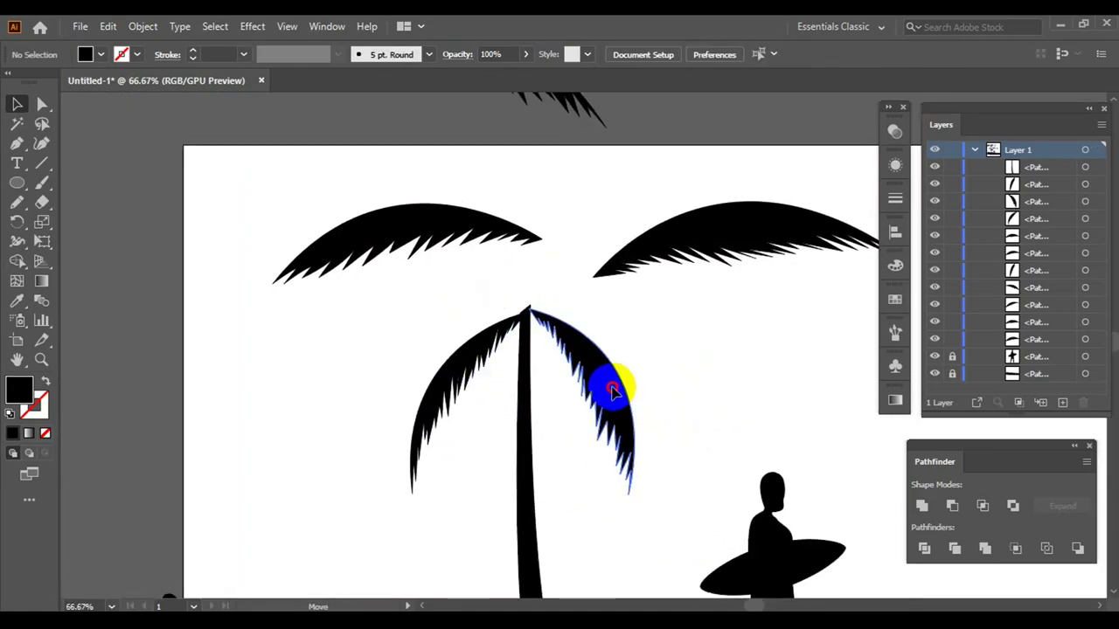
key("ctrl+plus")
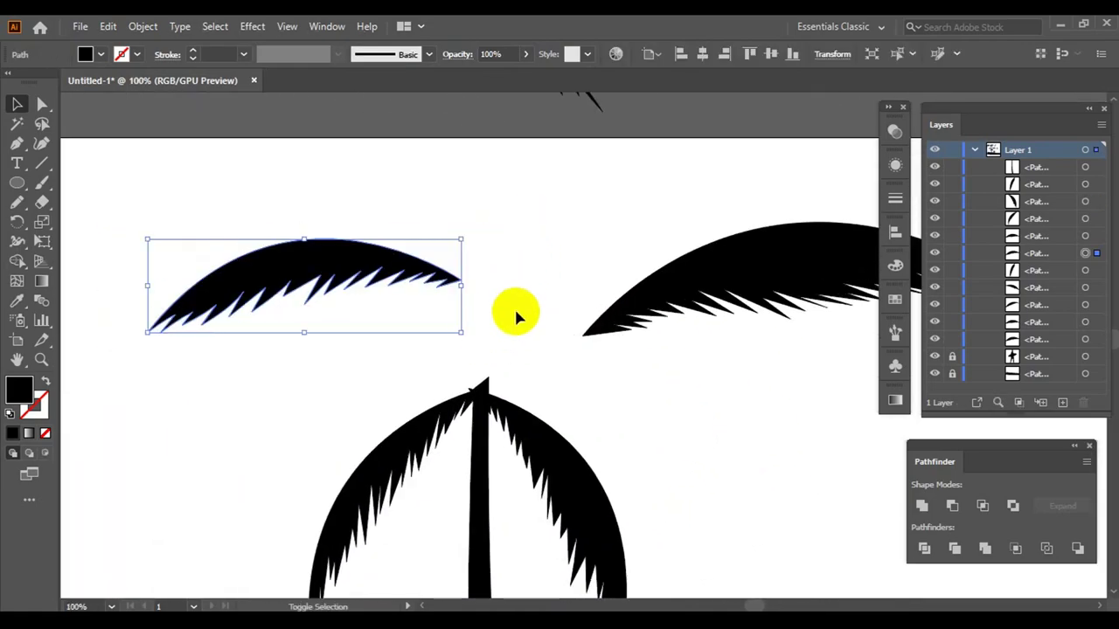
mouse_move(512, 312)
left_mouse_down()
mouse_move(425, 312)
mouse_move(443, 373)
left_mouse_up()
left_click_drag(612, 323, 533, 262)
left_click_drag(700, 280, 588, 365)
left_click(662, 438)
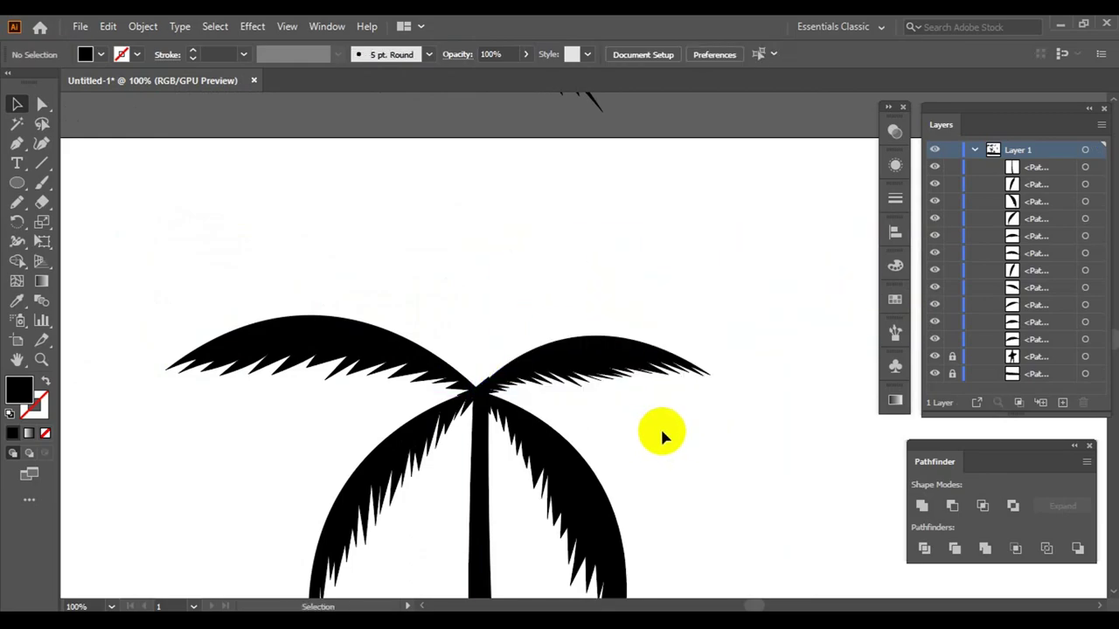
key("ctrl+minus")
- Rotate the left frond to droop down-left and position the top-right and inner left fronds
key("ctrl+plus")
key("ctrl+plus")
left_click(386, 280)
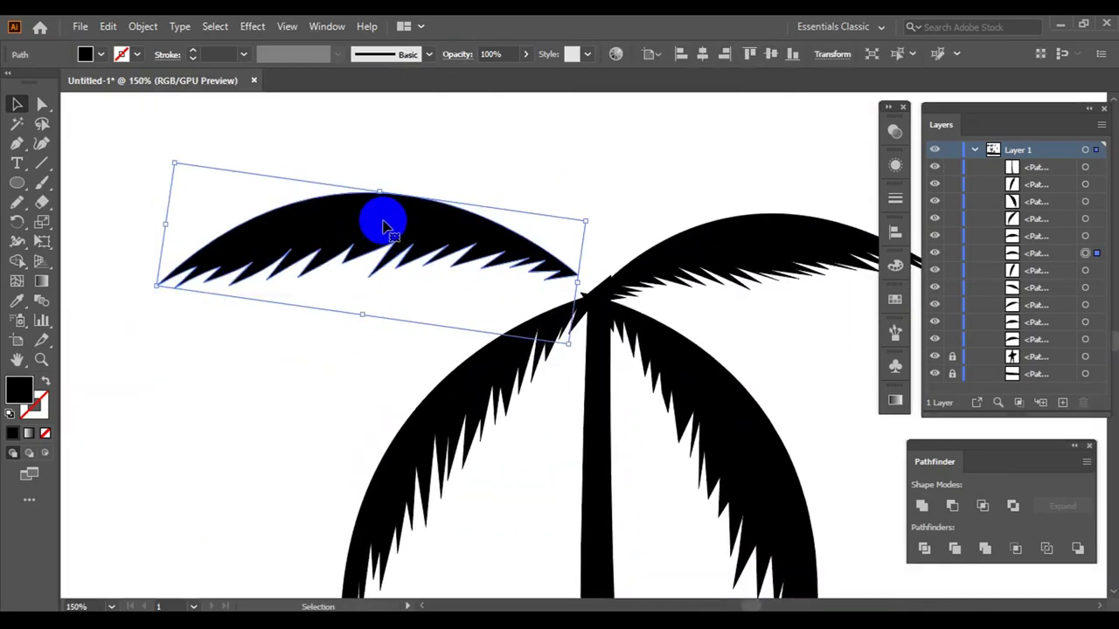
left_click_drag(98, 302, 114, 418)
left_click(813, 341)
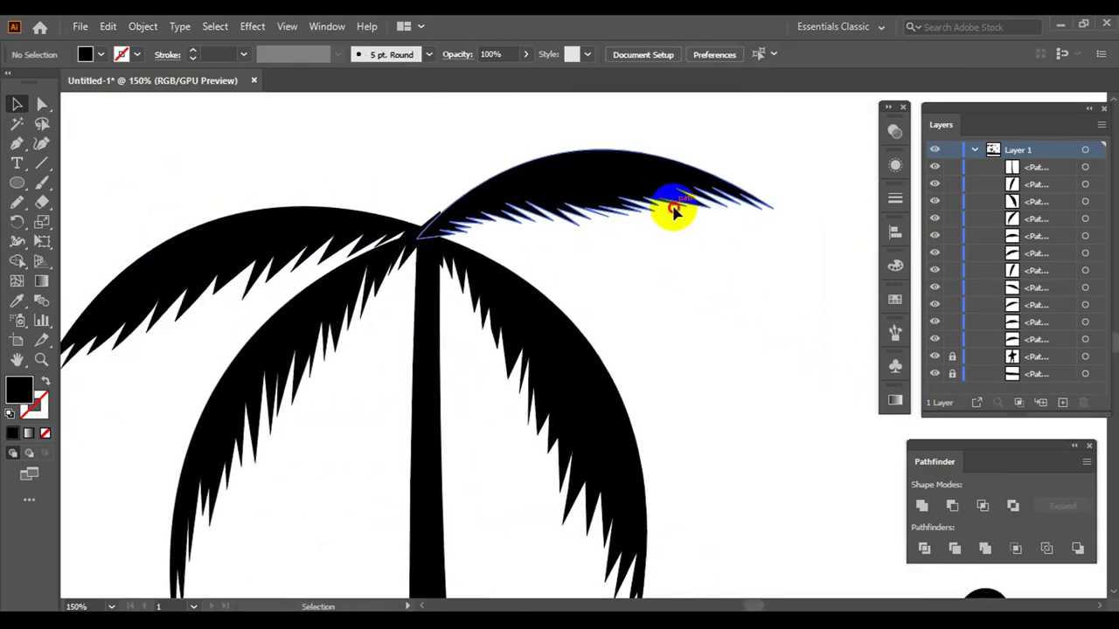
mouse_move(670, 212)
left_mouse_down()
mouse_move(624, 212)
mouse_move(779, 475)
left_mouse_up()
left_click(724, 422)
left_click(732, 412)
key("ctrl+1")
left_click(428, 288)
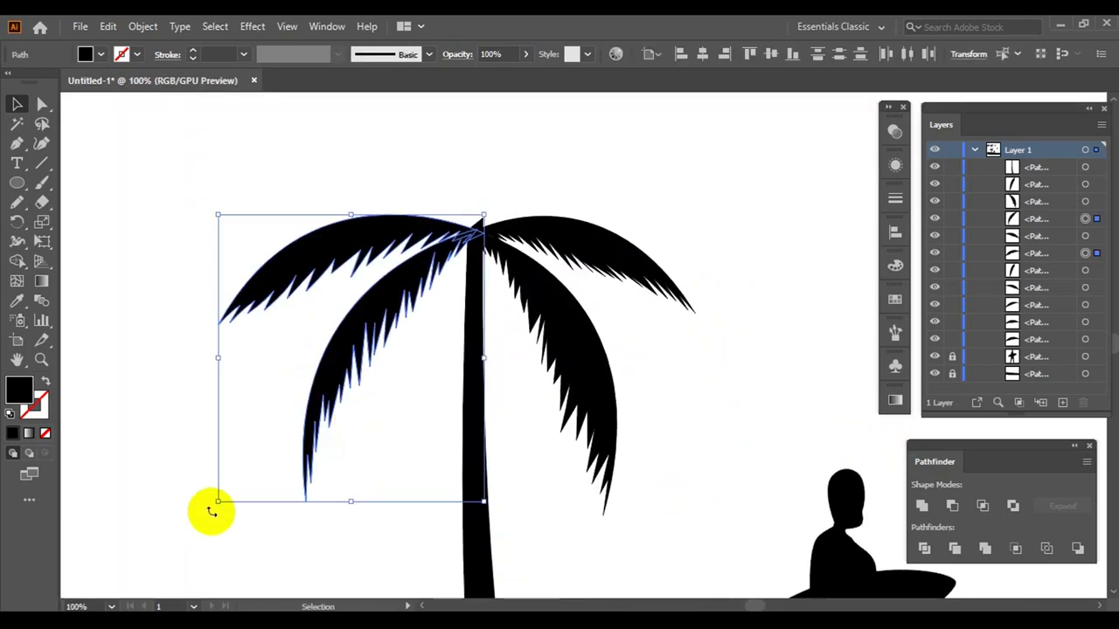
left_click_drag(213, 507, 375, 388)
left_click(720, 404)
key("ctrl+minus")
left_click_drag(671, 404, 682, 405)
- Copy a spare frond onto the trunk top and tilt the upright frond to the right
left_click(618, 387)
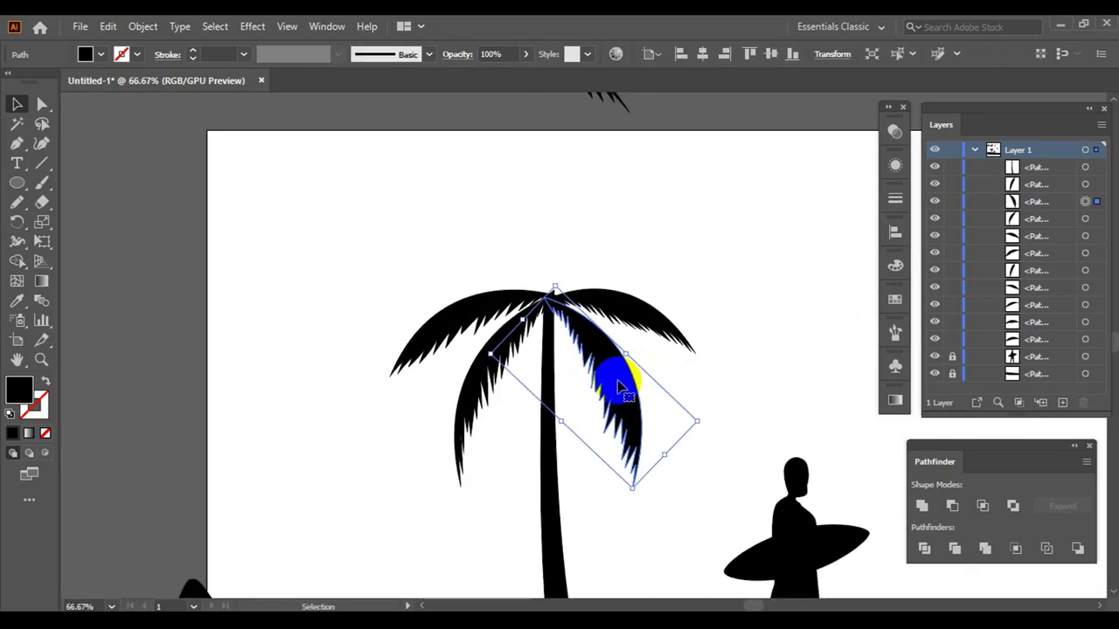
scroll(512, 296, "up", 3)
left_click_drag(687, 337, 212, 312)
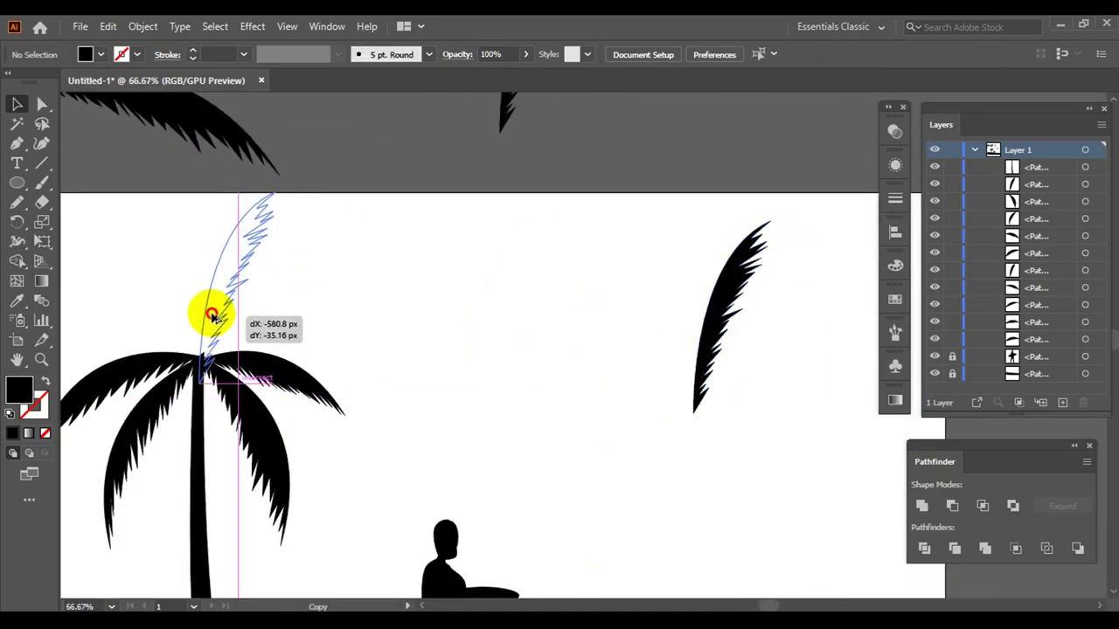
key("ctrl+plus")
key("ctrl+plus")
key("ctrl+minus")
left_click(463, 169)
left_click_drag(462, 169, 569, 246)
left_click(642, 321)
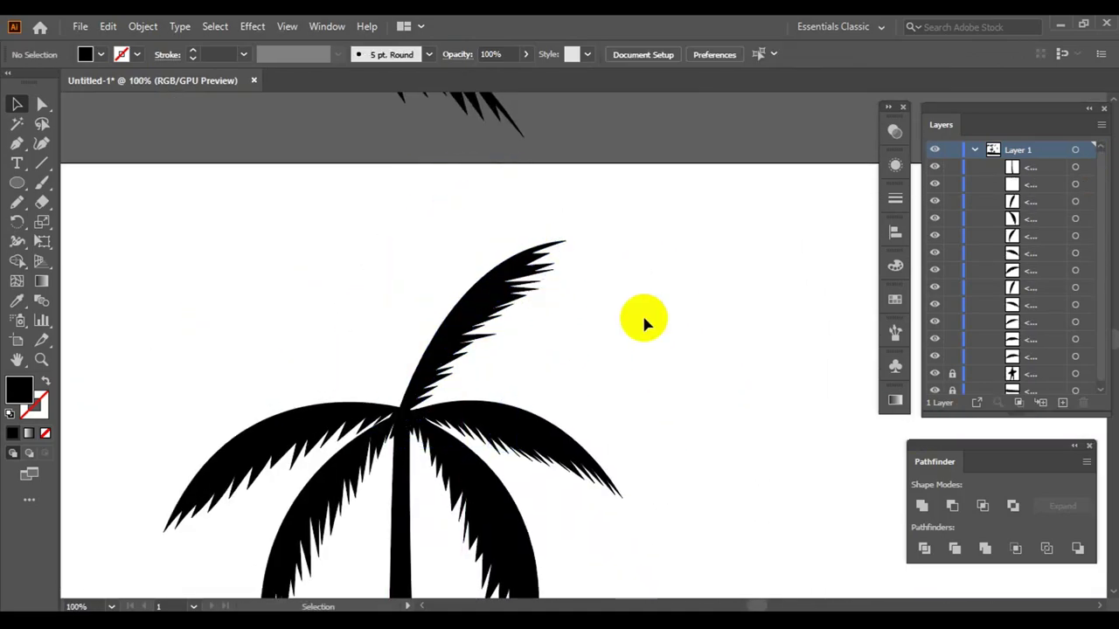
- Rotate the up-left frond to point left and the right frond to point up-right
left_click(480, 359)
right_click(437, 251)
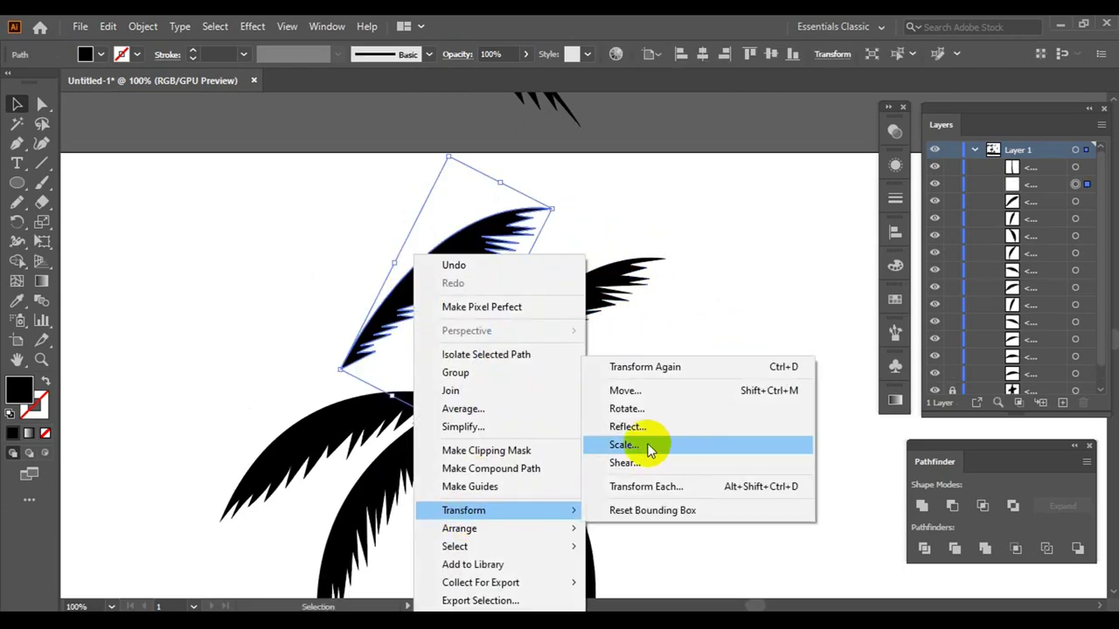
key("Escape")
left_click_drag(334, 203, 230, 240)
left_click(512, 332)
left_click_drag(666, 258, 662, 307)
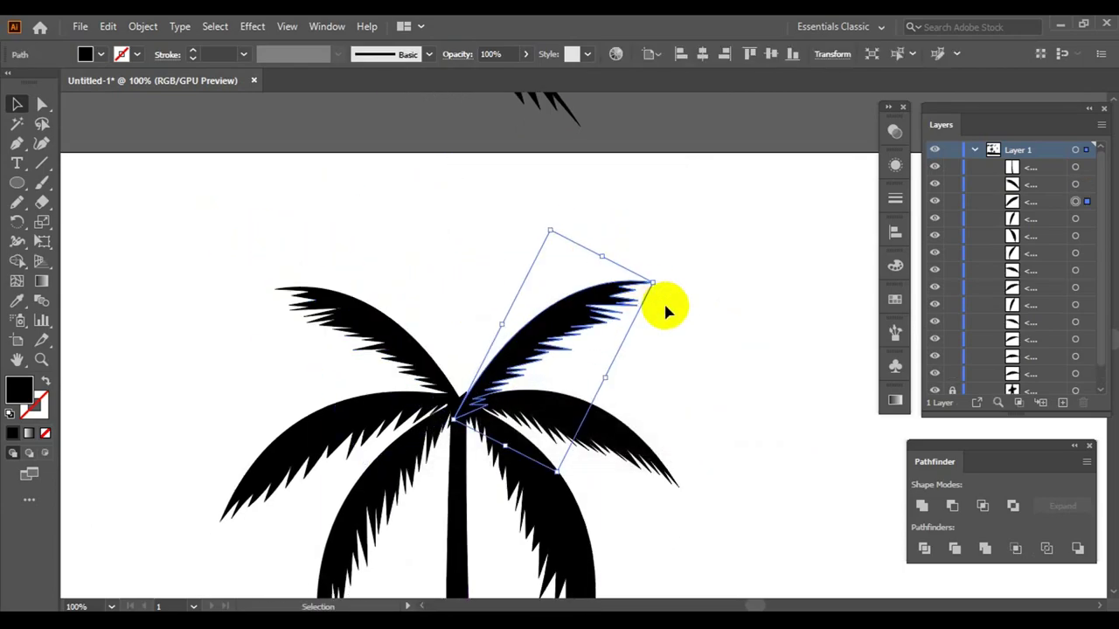
left_click(562, 343)
- Bring another frond onto the crown and rotate it upright among the others
left_click(732, 368)
key("ctrl+minus")
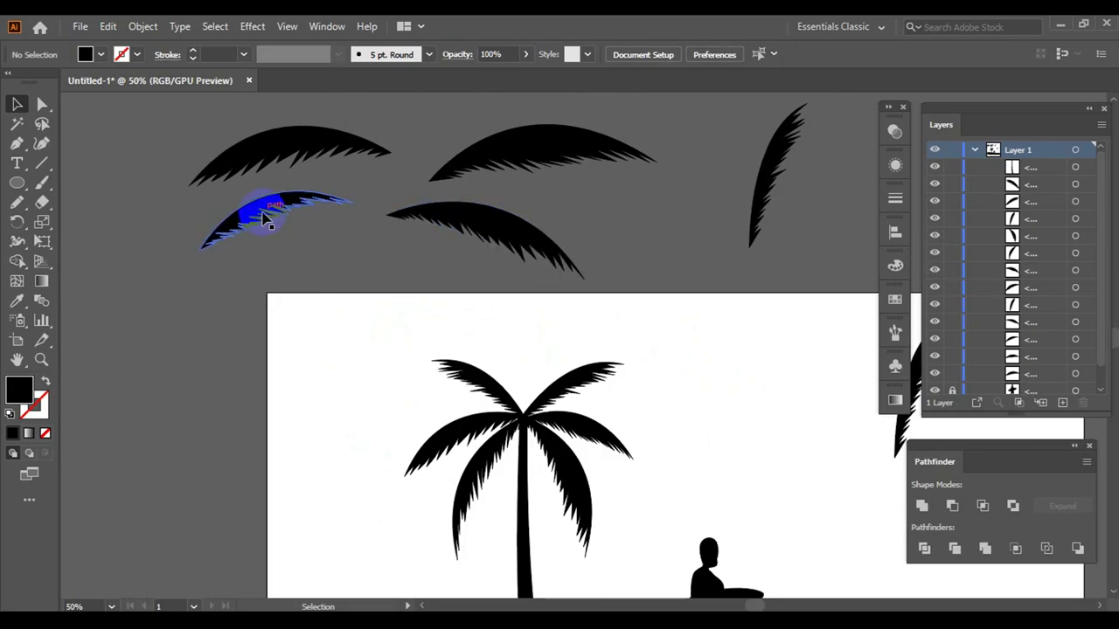
key("ctrl+plus")
left_click_drag(656, 403, 617, 387)
left_click_drag(542, 349, 467, 327)
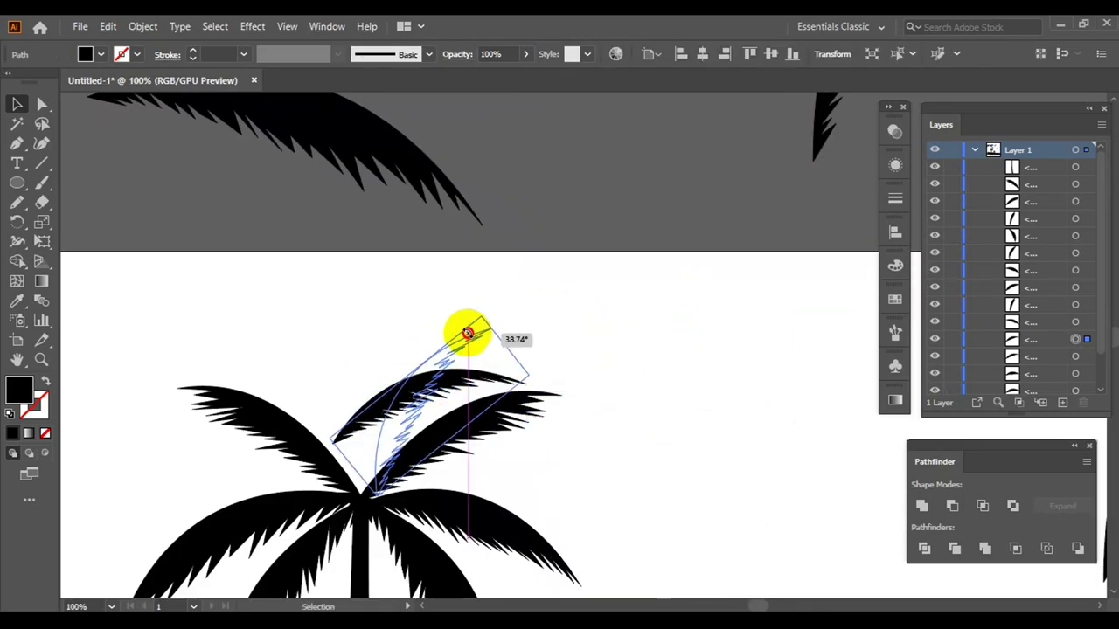
left_click(691, 375)
scroll(691, 374, "down", 1)
scroll(691, 374, "left", 2)
left_click(490, 345)
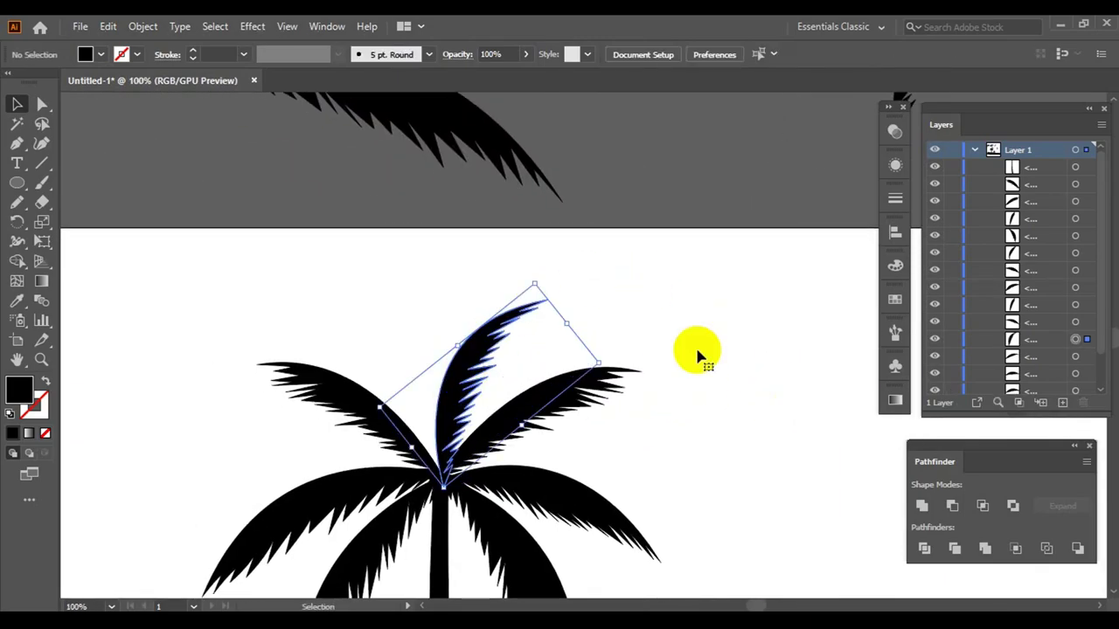
key("ctrl+minus")
key("ctrl+minus")
key("ctrl+minus")
left_click_drag(782, 350, 605, 312)
- Recolour the black left palm leaves dark green from the fill swatches
left_click(516, 359)
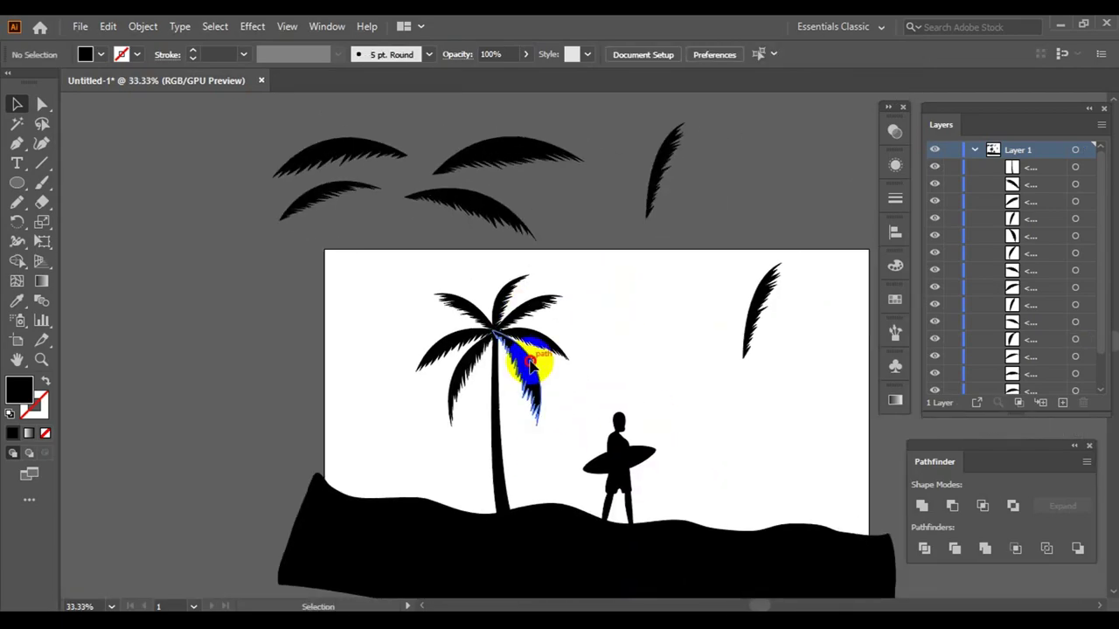
left_click(100, 54)
left_click(91, 101)
left_click(515, 389)
left_click(687, 347)
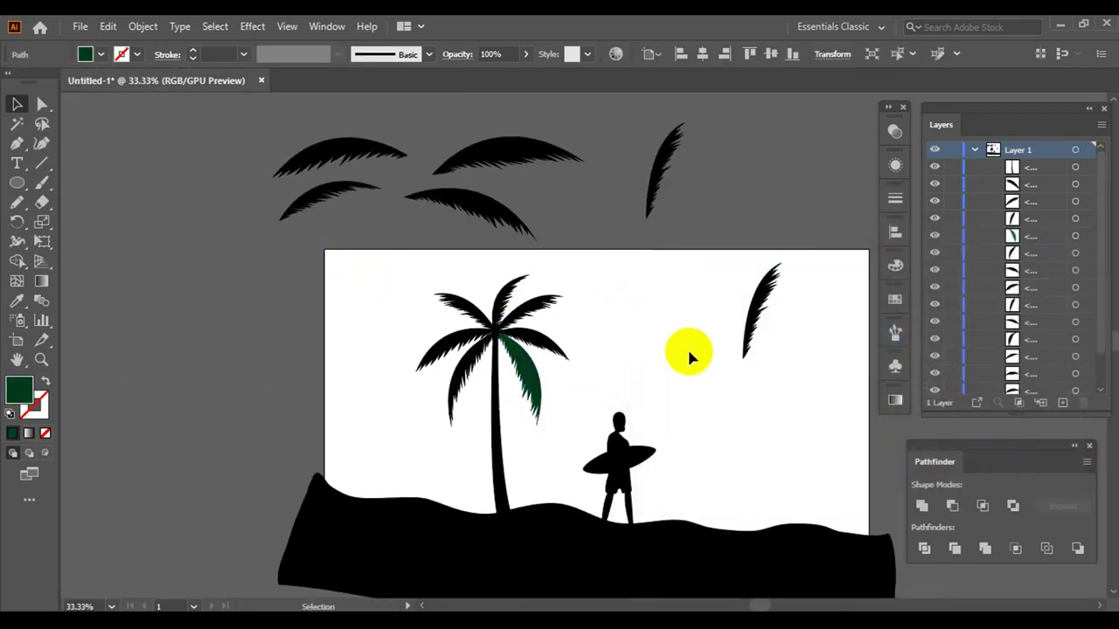
scroll(614, 374, "up", 2)
left_click(504, 417)
left_click(667, 294)
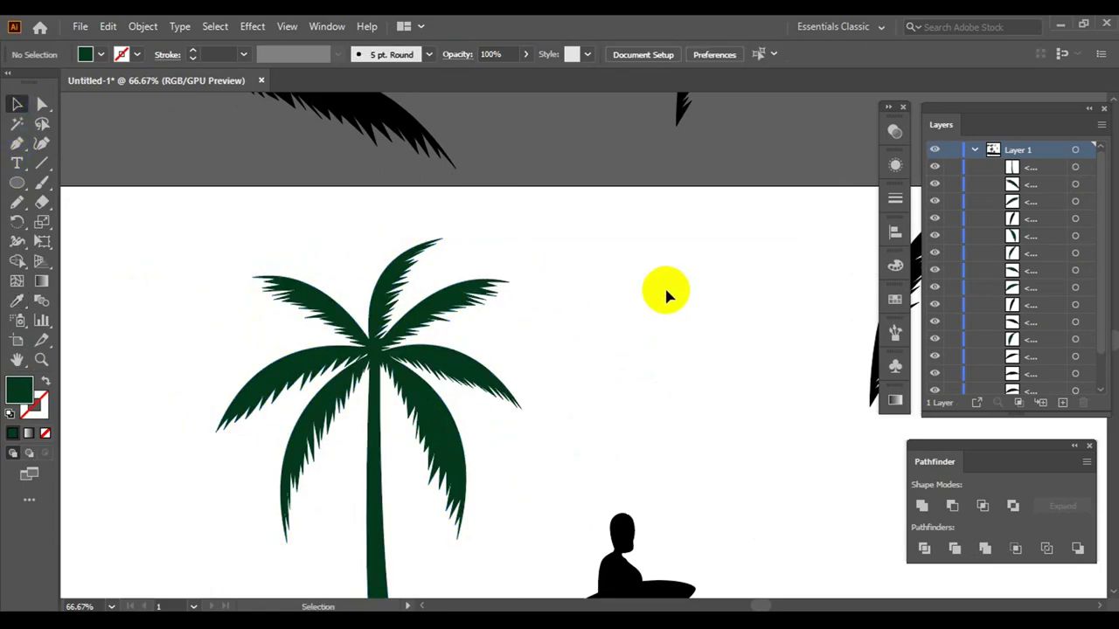
key("ctrl+minus")
key("ctrl+minus")
- Fill the palm trunk dark green using the Color Picker
left_click(450, 420)
double_click(19, 389)
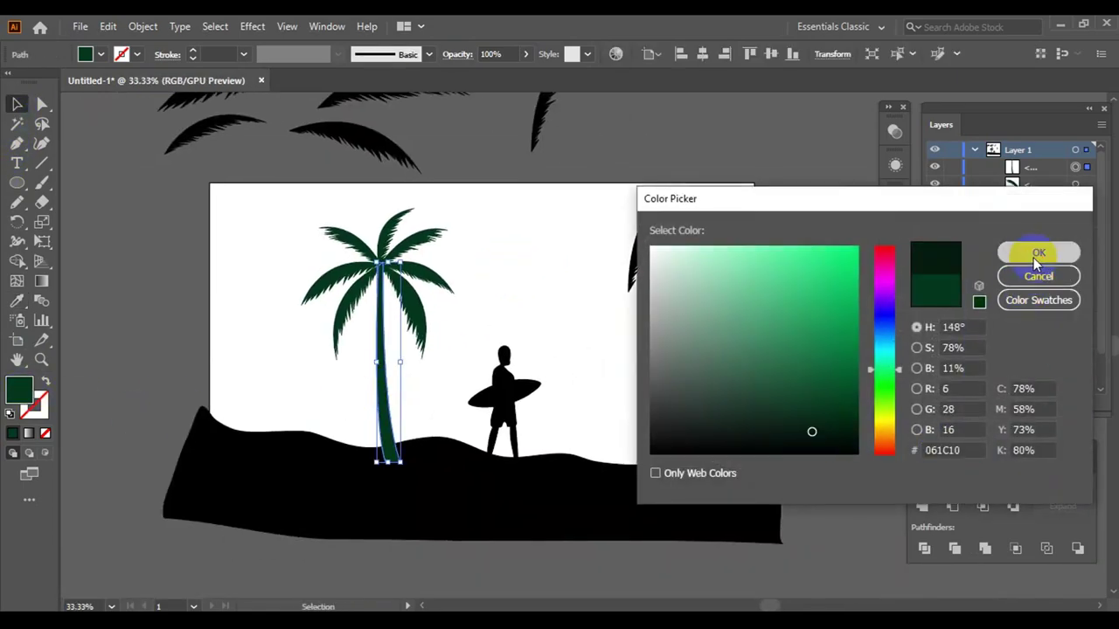
left_click(1037, 250)
scroll(449, 279, "up", 2)
scroll(623, 362, "up", 1)
- Give a leaf a slightly brighter dark green and select the other leaves
left_click(376, 297)
double_click(19, 387)
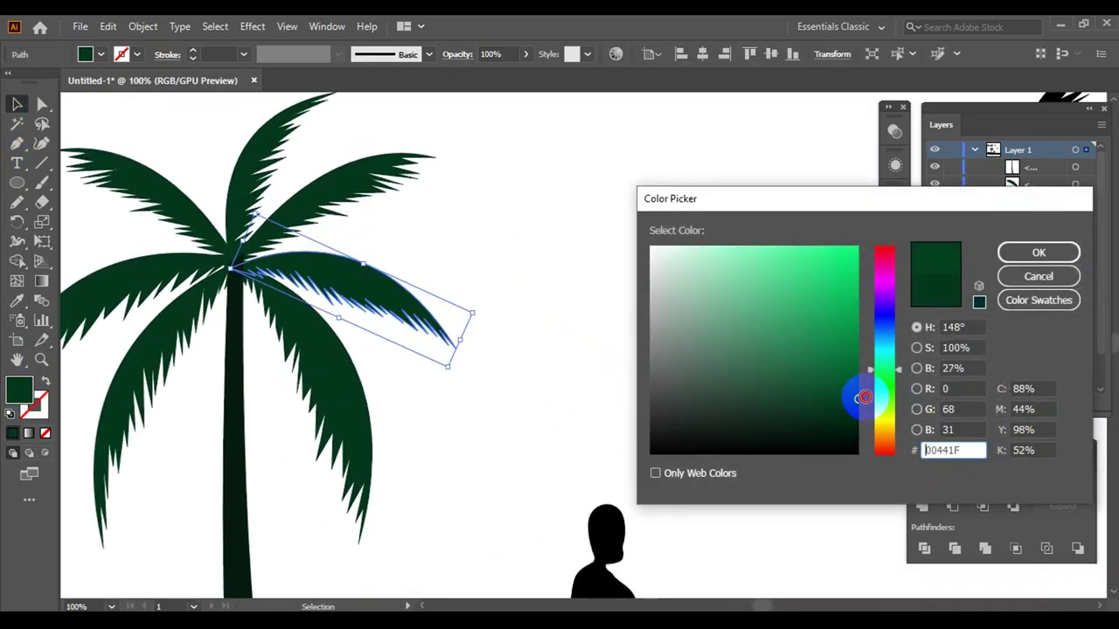
left_click(1036, 252)
left_click(324, 262)
left_click(144, 197, "shift")
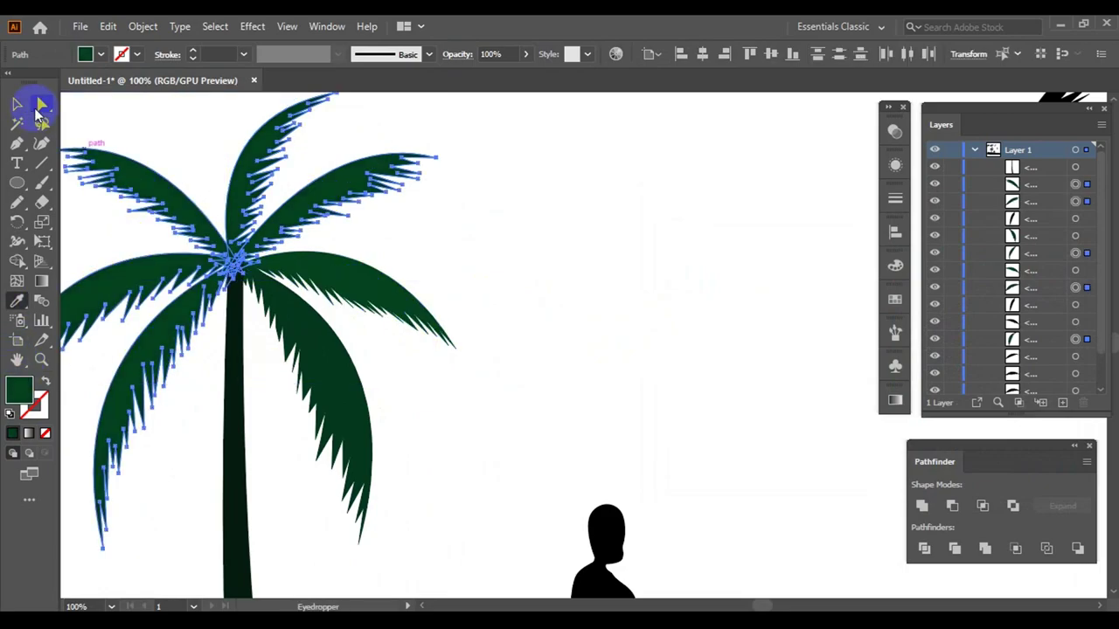
left_click(18, 105)
- Group the selected palm leaves into one object
scroll(629, 292, "down", 3)
scroll(618, 318, "up", 1)
scroll(619, 317, "up", 1)
right_click(442, 410)
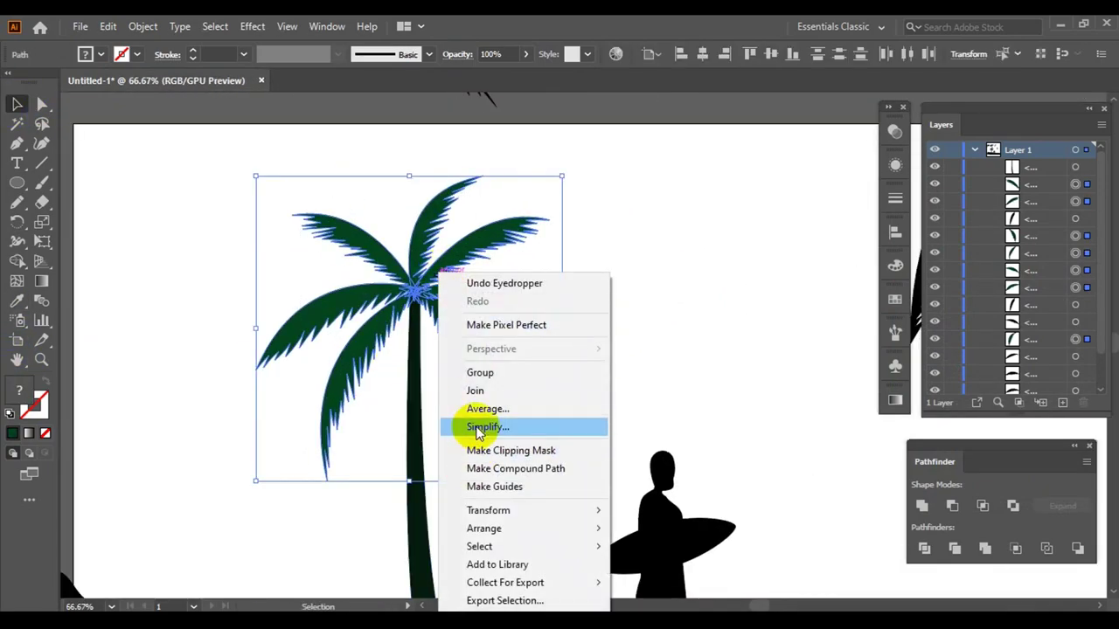
left_click(480, 373)
right_click(462, 313)
left_click(670, 512)
left_click(388, 345)
- Duplicate the left palm to the right and reflect the copy horizontally
scroll(547, 281, "down", 2)
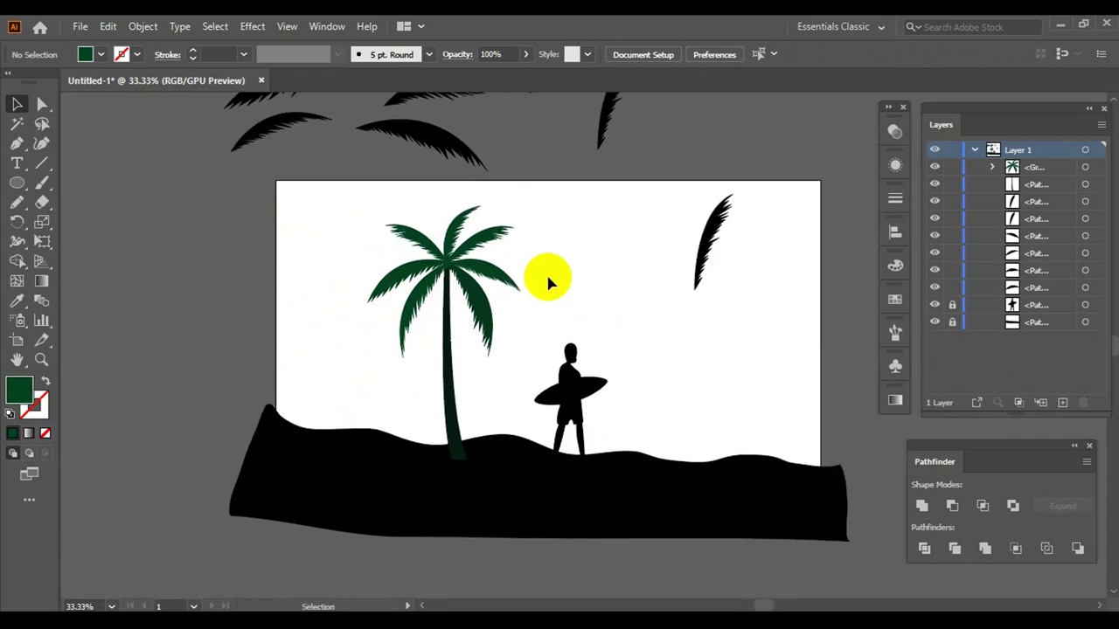
left_click(487, 428)
scroll(536, 375, "right", 2)
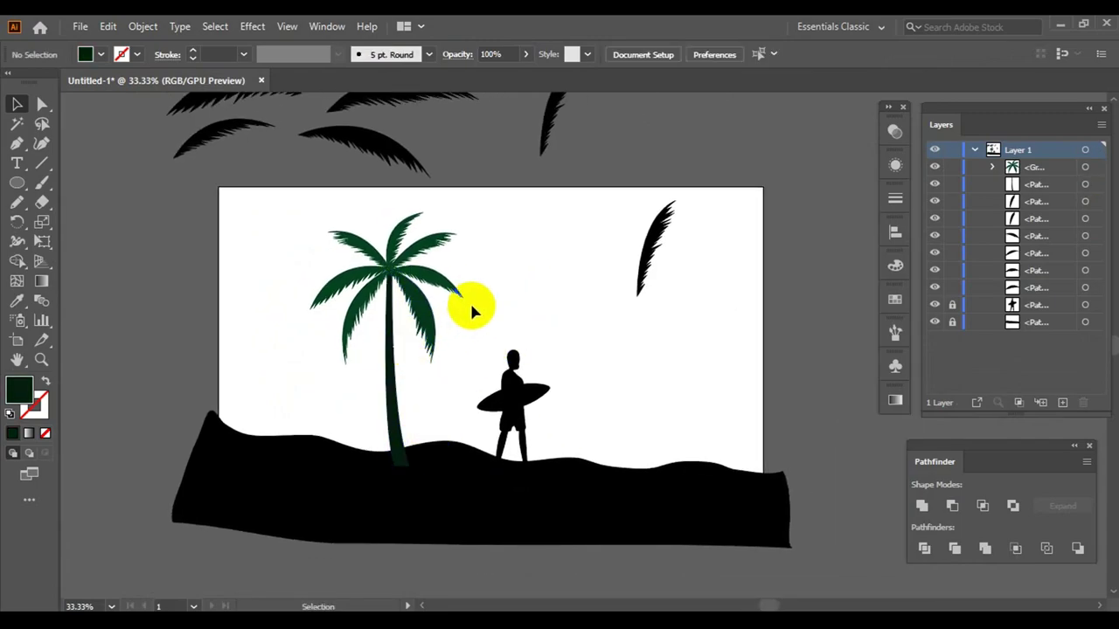
mouse_move(472, 305)
left_mouse_down()
mouse_move(638, 157)
mouse_move(616, 279)
left_mouse_up()
right_click(652, 270)
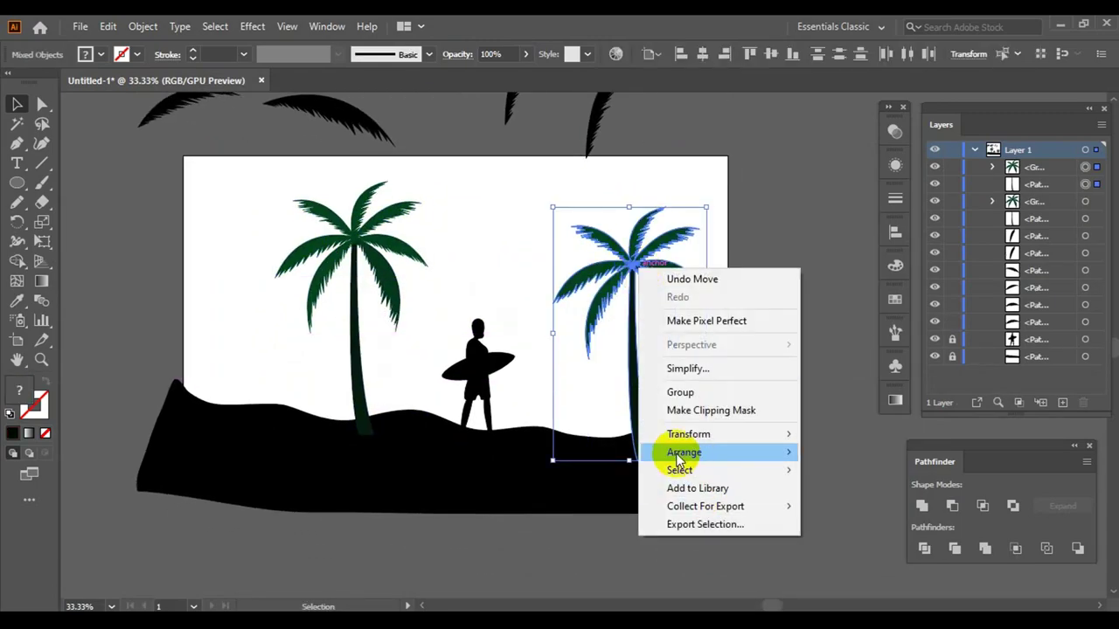
left_click(839, 492)
key("Return")
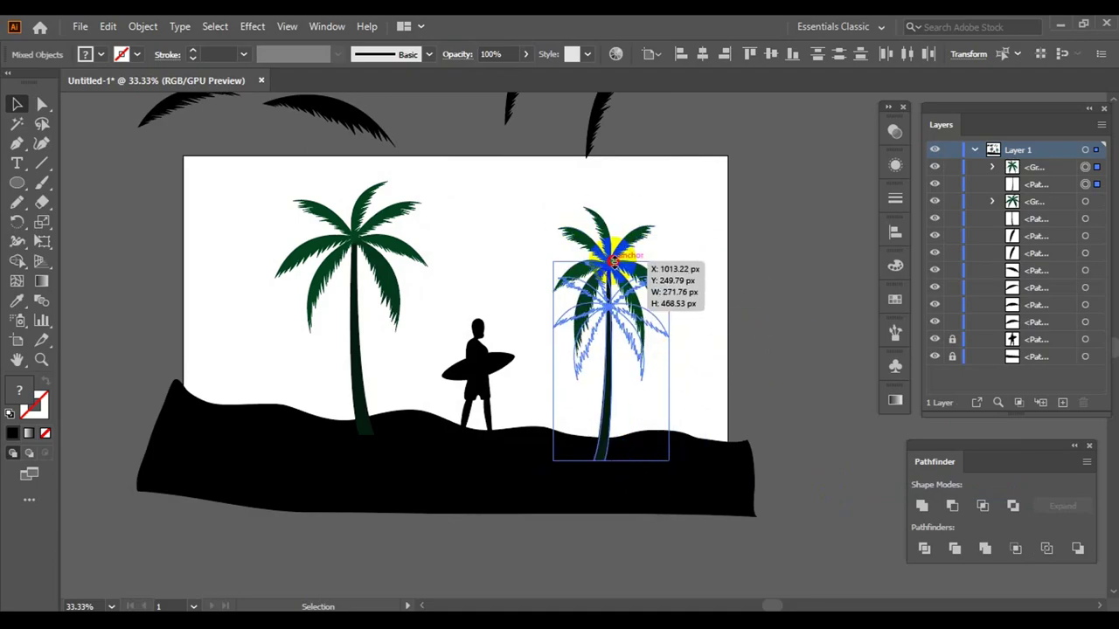
- Shrink the mirrored palm and place it on the right shore
left_click_drag(612, 250, 574, 362)
scroll(731, 326, "right", 1)
scroll(690, 302, "up", 1)
left_click_drag(524, 289, 600, 266)
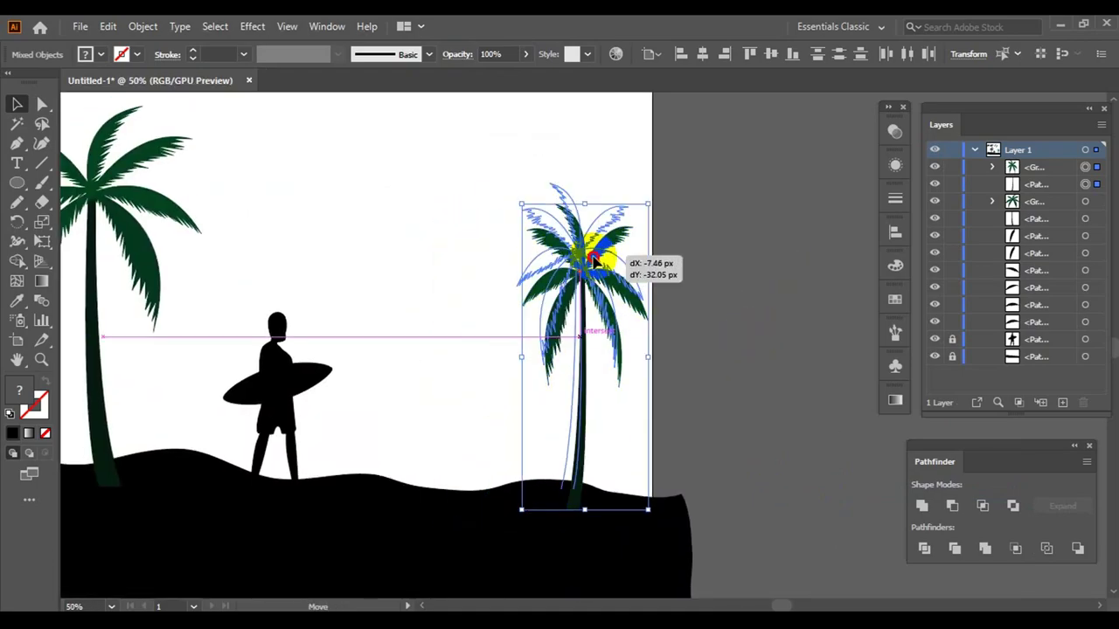
left_click(710, 298)
scroll(710, 297, "down", 1)
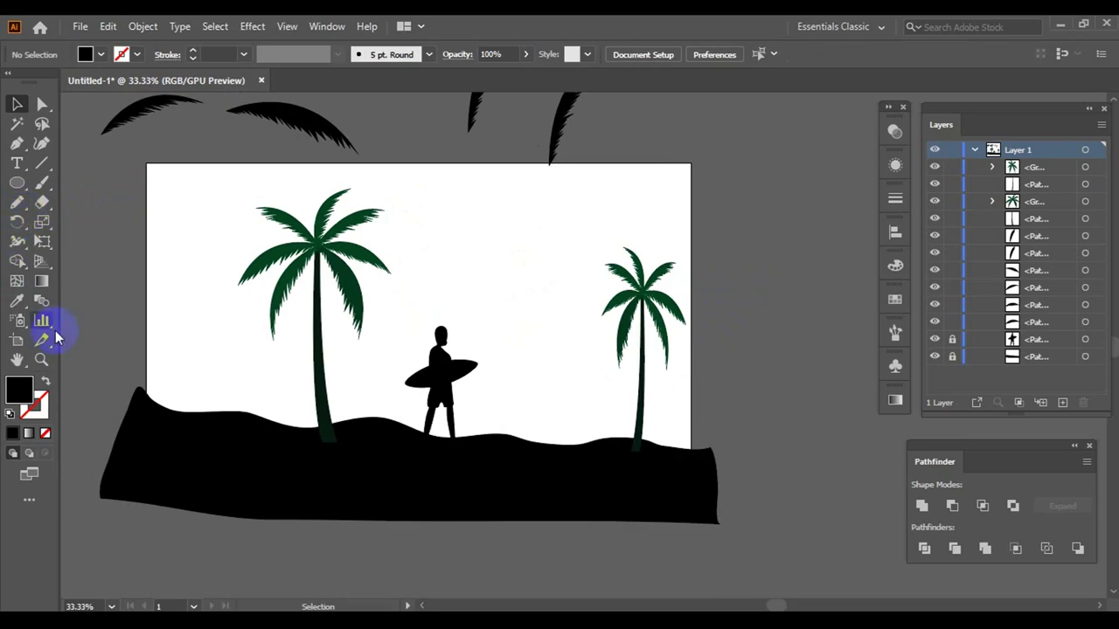
- Draw a thin curved trunk outline rising from the sand with the Pen tool
scroll(550, 437, "up", 1)
left_click(520, 525)
scroll(489, 420, "up", 1)
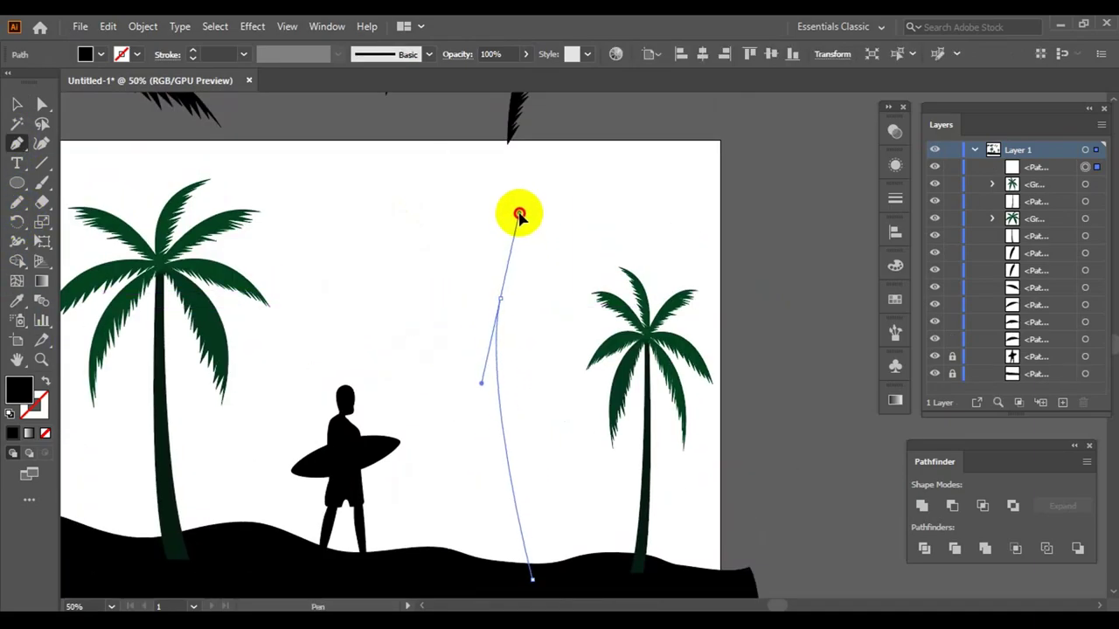
left_click_drag(519, 214, 515, 196)
left_click_drag(495, 498, 511, 595)
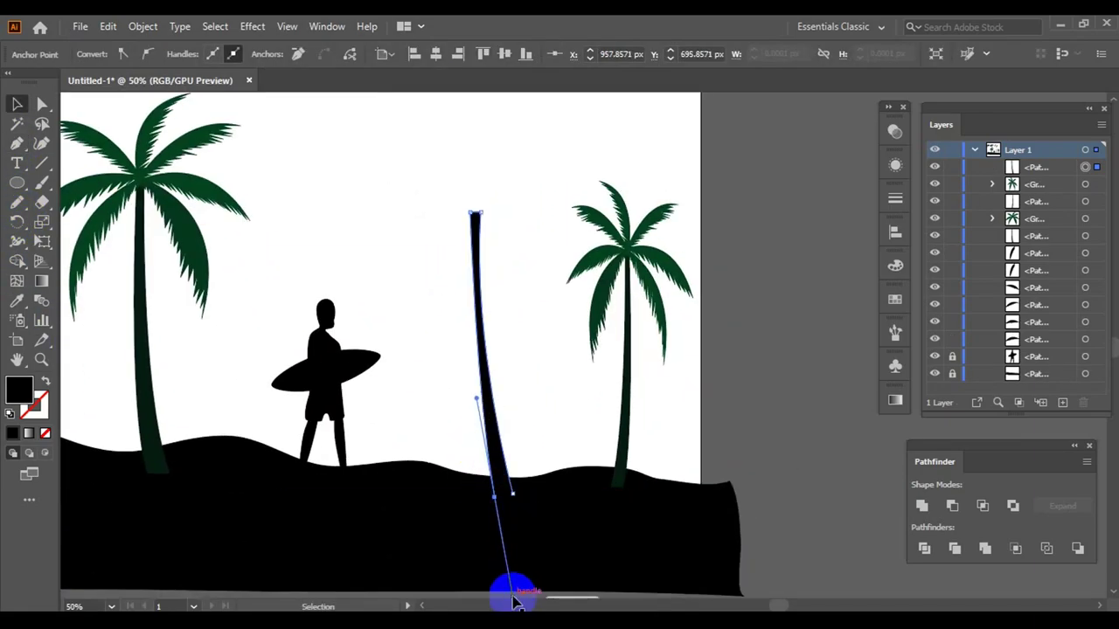
scroll(417, 218, "up", 2)
scroll(417, 218, "up", 8)
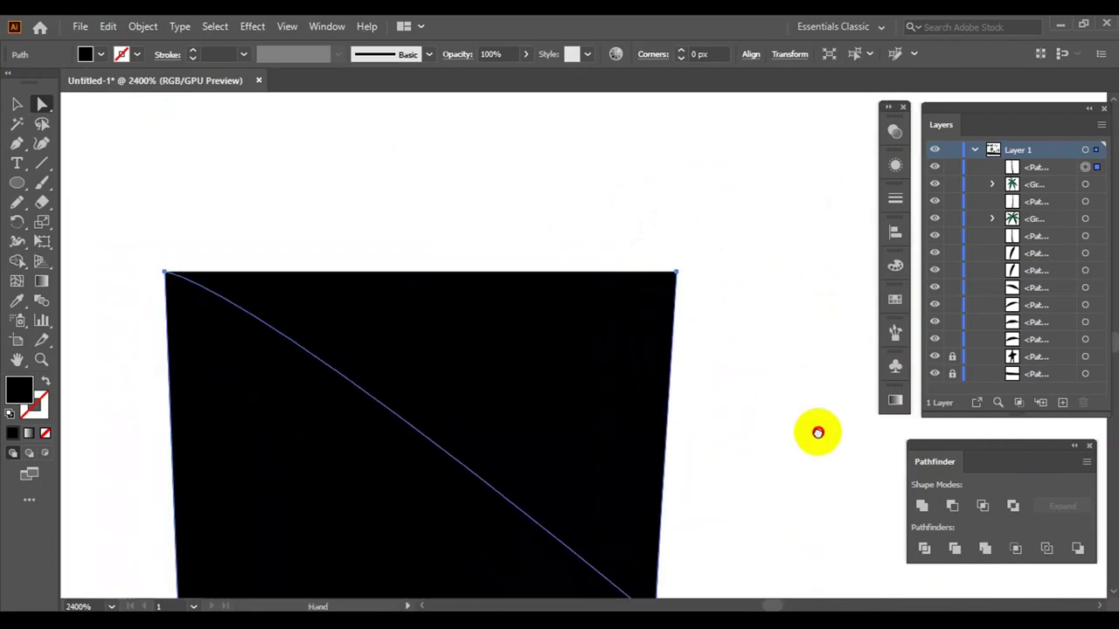
- Move the trunk's top corner point to narrow its tip
left_click(678, 277)
scroll(612, 323, "down", 3)
scroll(376, 490, "down", 4)
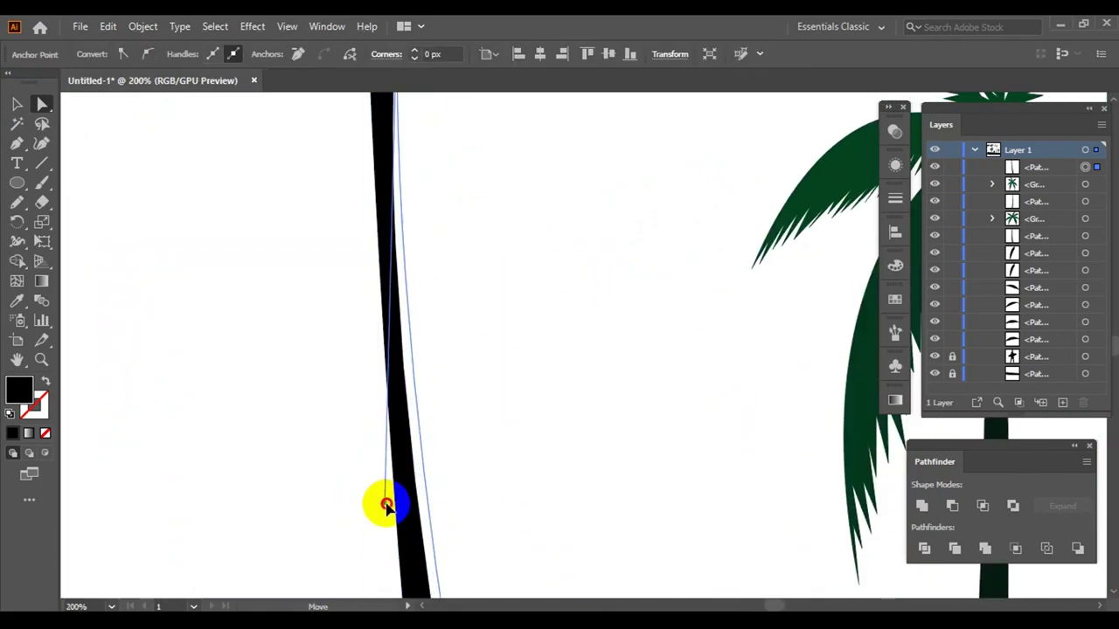
scroll(386, 506, "up", 3)
scroll(628, 354, "up", 5)
left_click_drag(407, 356, 407, 356)
scroll(568, 324, "down", 5)
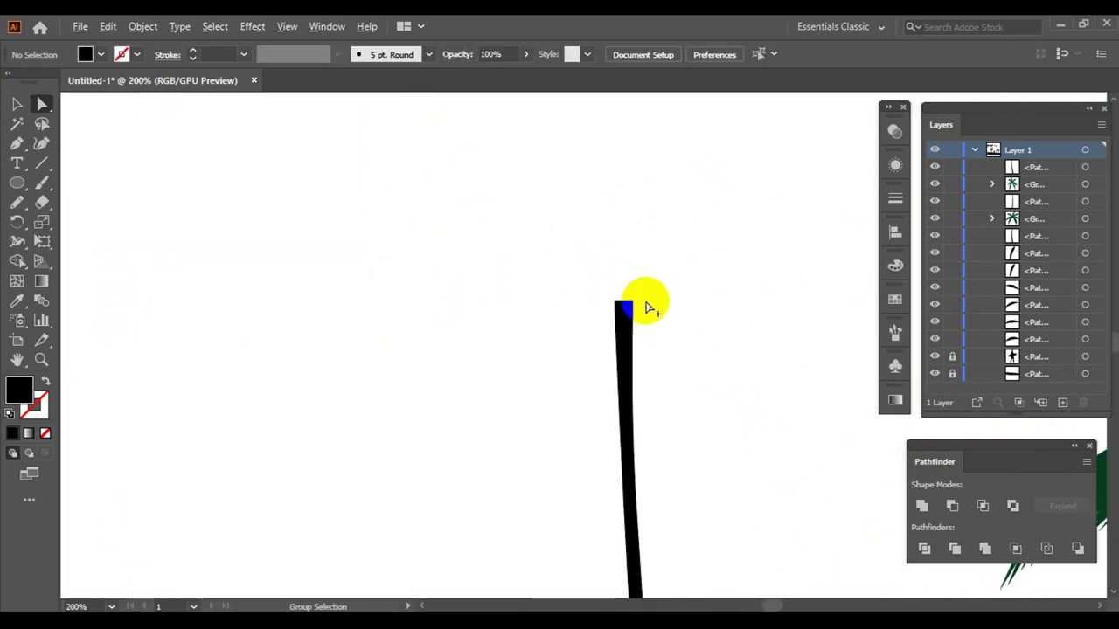
scroll(594, 308, "down", 3)
left_click(511, 346)
scroll(515, 358, "up", 2)
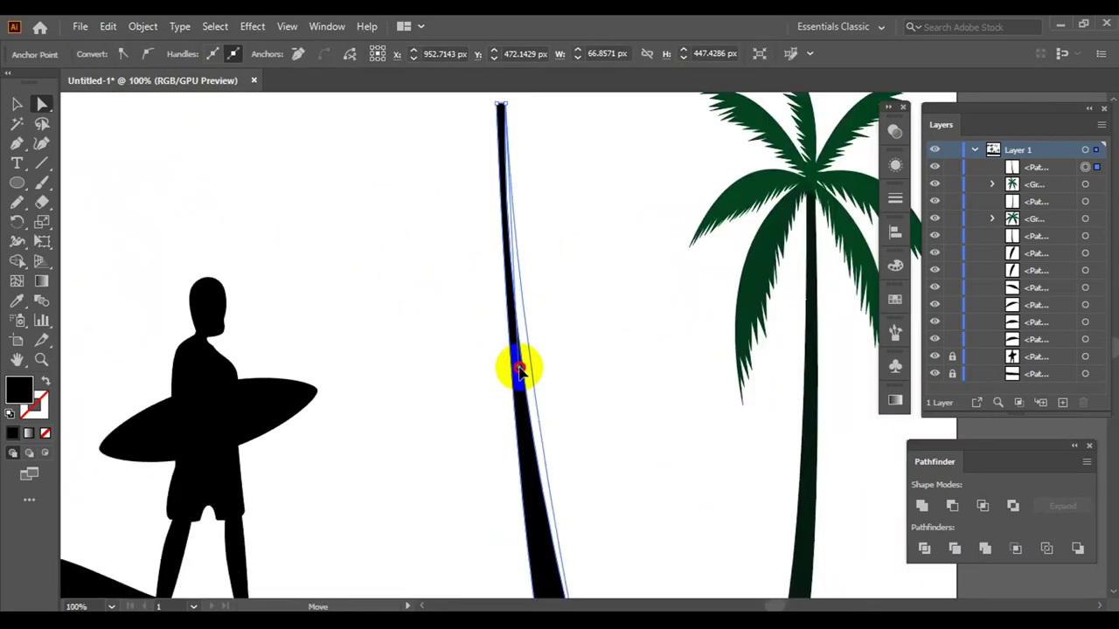
left_click(594, 356)
scroll(577, 376, "down", 1)
- Lower the new trunk's top, adjust its base point, and move it toward the right palm
left_click_drag(558, 231, 558, 291)
left_click(590, 229)
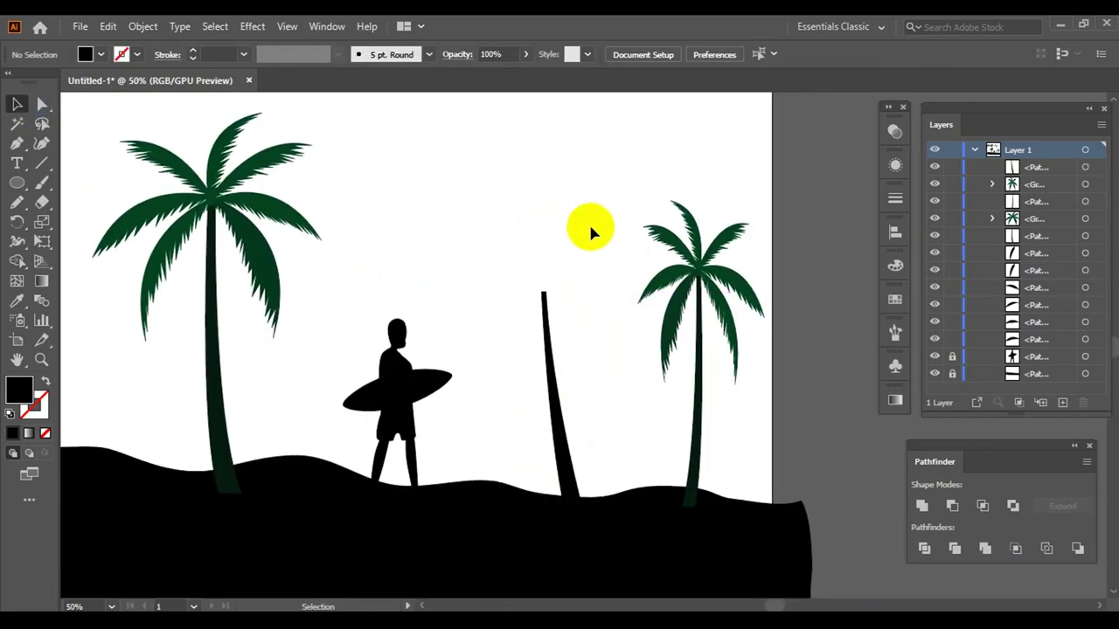
left_click(551, 393)
left_click(42, 104)
left_click(569, 492)
scroll(647, 494, "up", 3)
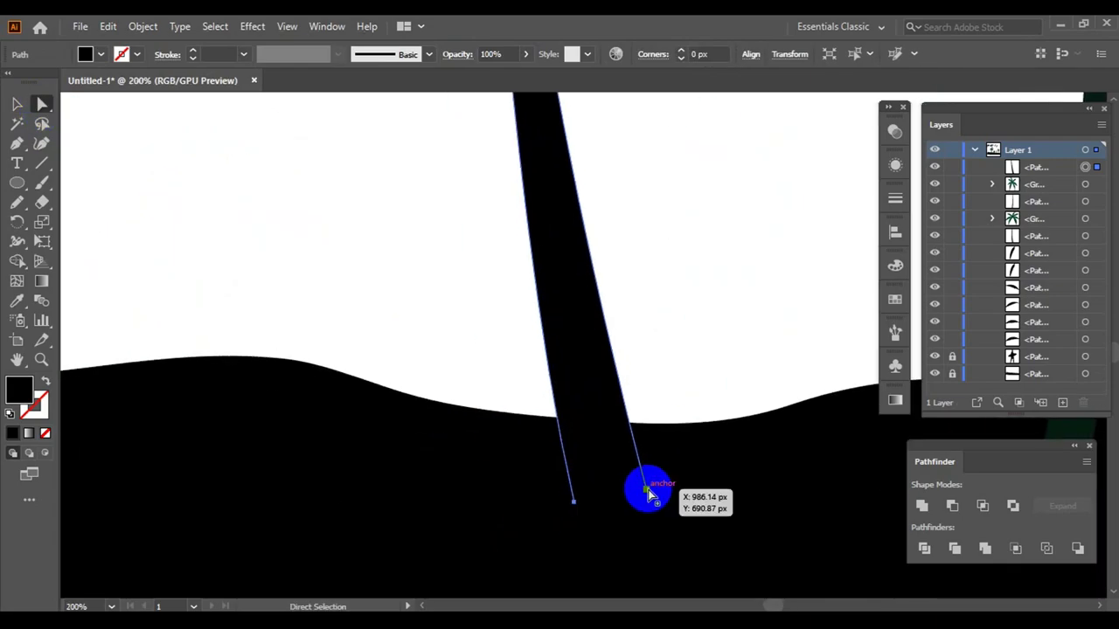
left_click(687, 312)
scroll(612, 394, "down", 3)
key("v")
mouse_move(614, 376)
left_mouse_down()
mouse_move(640, 395)
mouse_move(622, 376)
left_mouse_up()
- Duplicate the left palm's fronds and place a smaller copy over the new trunk
left_click(225, 219)
left_click_drag(224, 220, 512, 187)
left_click_drag(532, 227, 581, 298)
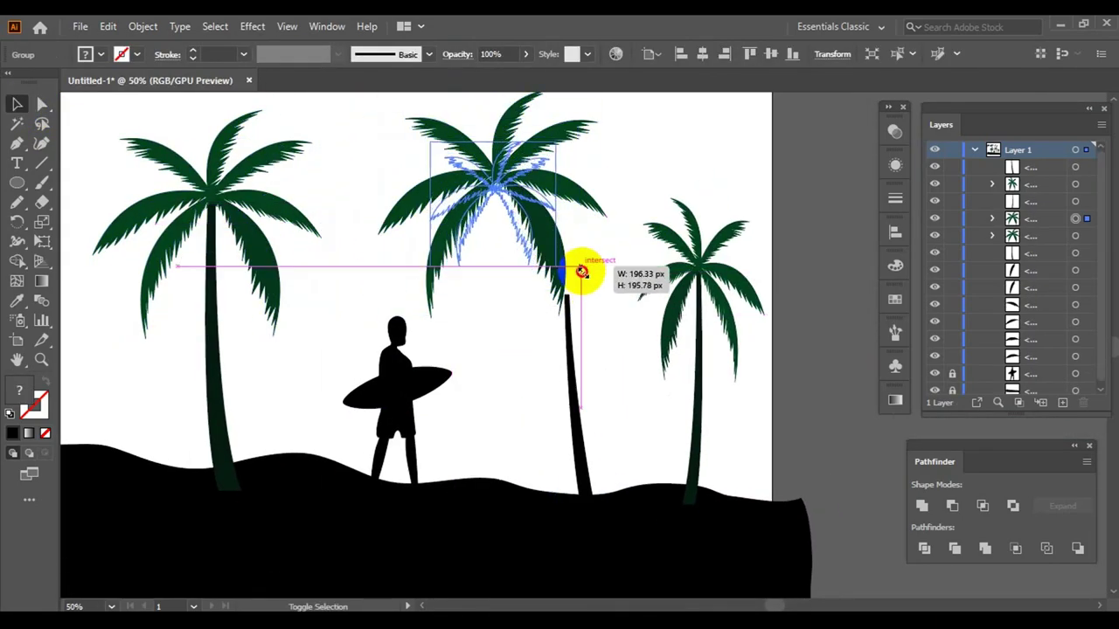
left_click_drag(593, 408, 594, 409)
left_click(617, 514)
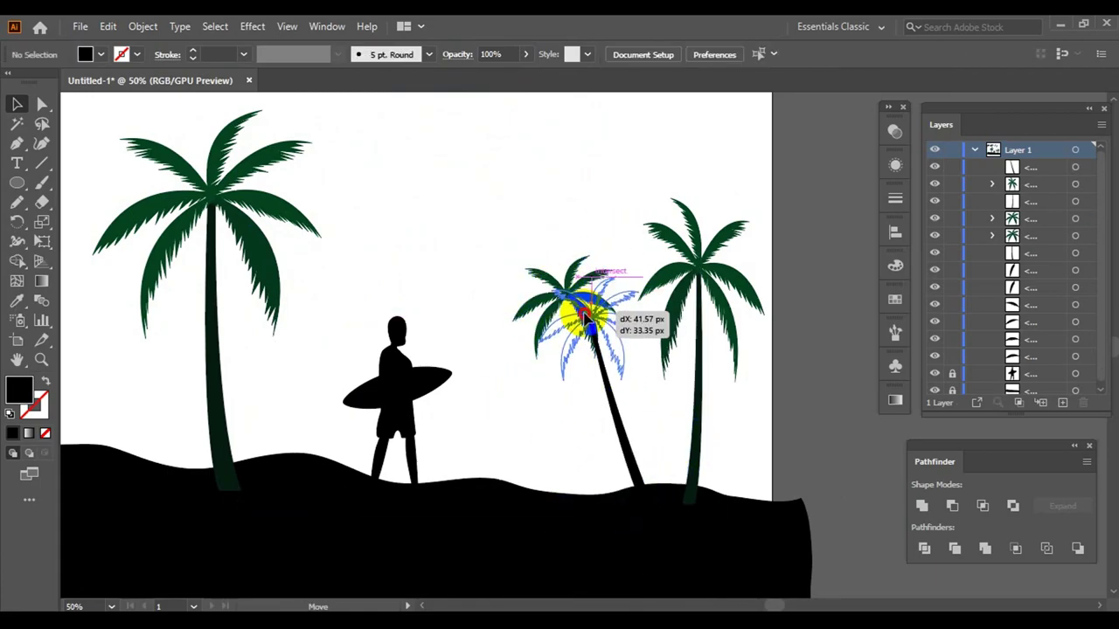
left_click_drag(584, 319, 584, 319)
scroll(584, 319, "up", 3)
scroll(726, 449, "down", 3)
scroll(612, 218, "up", 3)
right_click(592, 41)
left_click(718, 431)
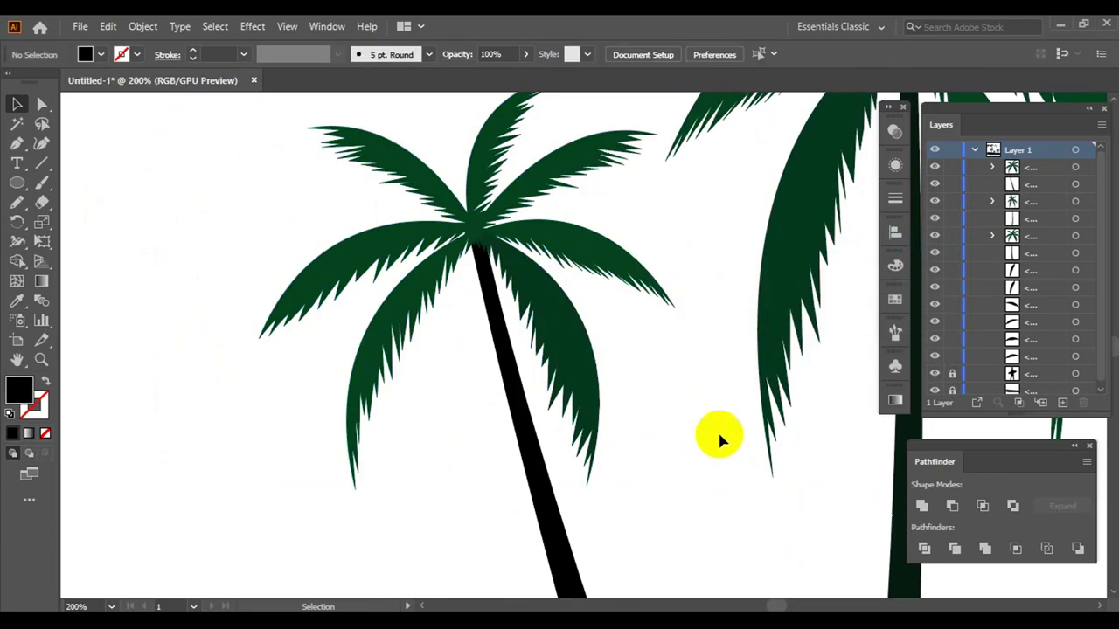
- Straighten the small palm's trunk by moving its base point
scroll(718, 430, "down", 3)
scroll(616, 450, "up", 2)
left_click(579, 370)
left_click(634, 465)
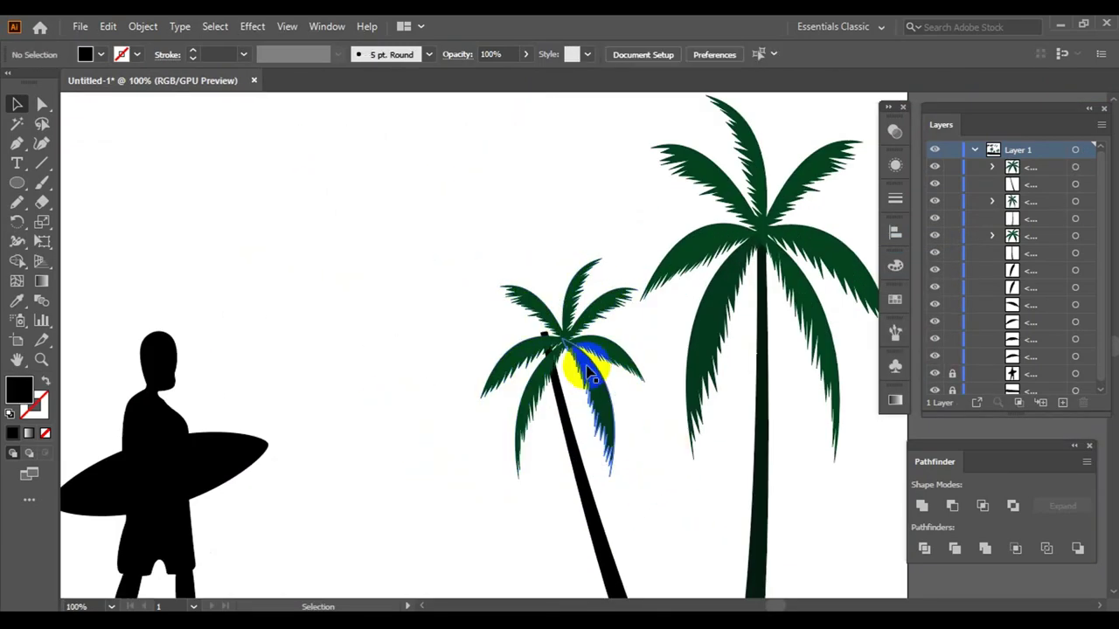
left_click(590, 372)
left_click(659, 510)
scroll(659, 509, "down", 2)
scroll(599, 507, "up", 2)
left_click(632, 496)
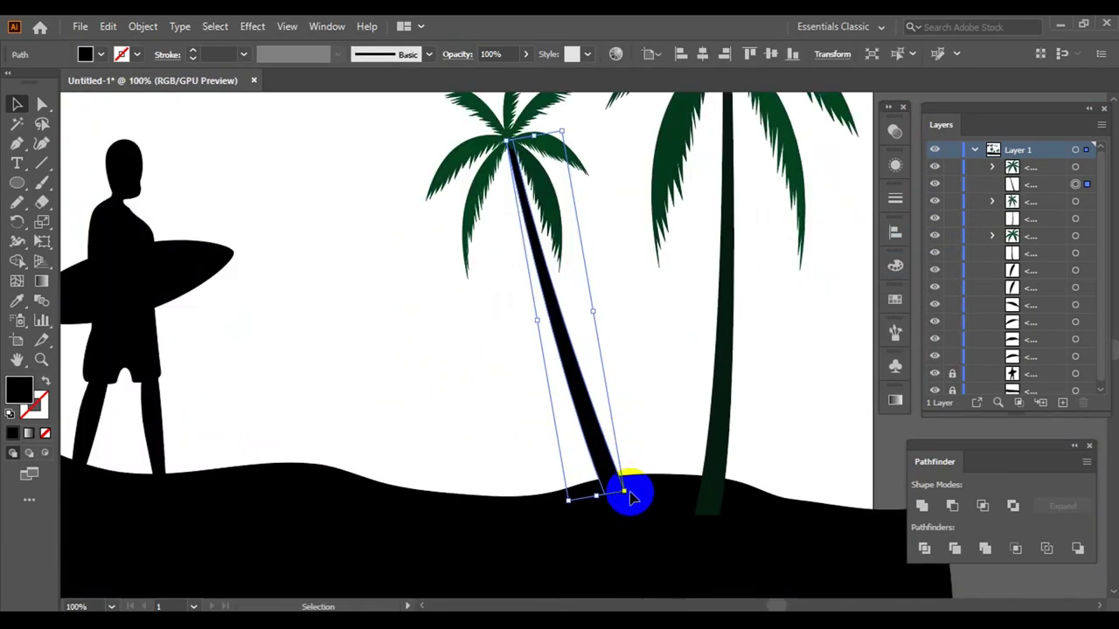
scroll(631, 496, "up", 2)
left_click_drag(620, 487, 529, 510)
scroll(529, 510, "down", 4)
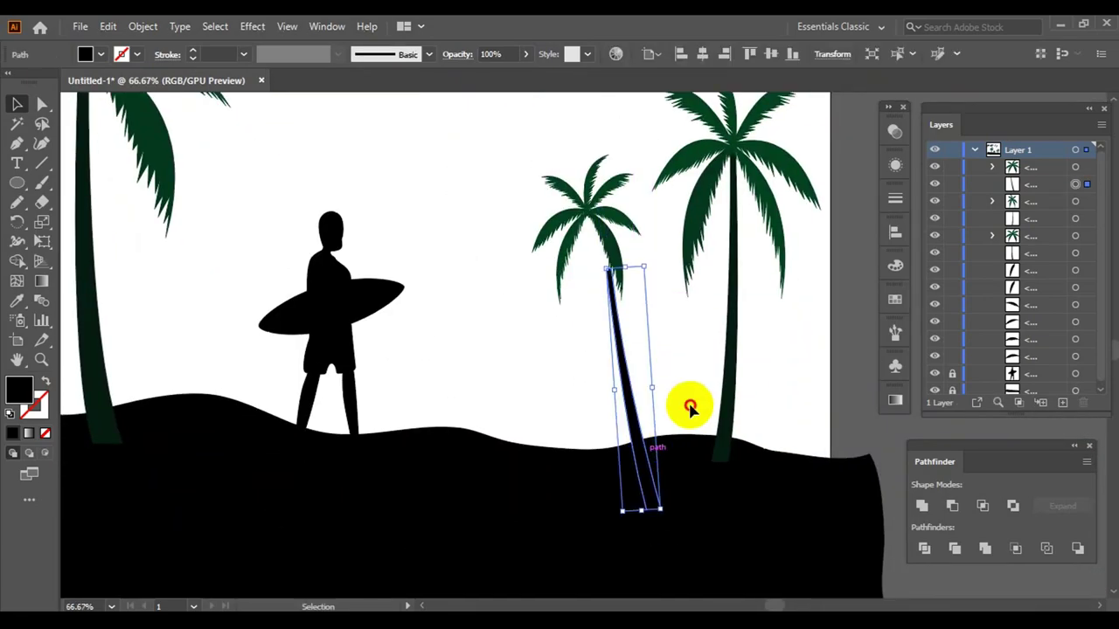
scroll(689, 408, "up", 2)
- Move the small crown down onto its trunk tip, resize it, and nudge it right
mouse_move(533, 123)
left_mouse_down()
mouse_move(544, 219)
mouse_move(579, 280)
left_mouse_up()
left_click(679, 430)
left_click(577, 288)
left_click_drag(648, 320, 664, 441)
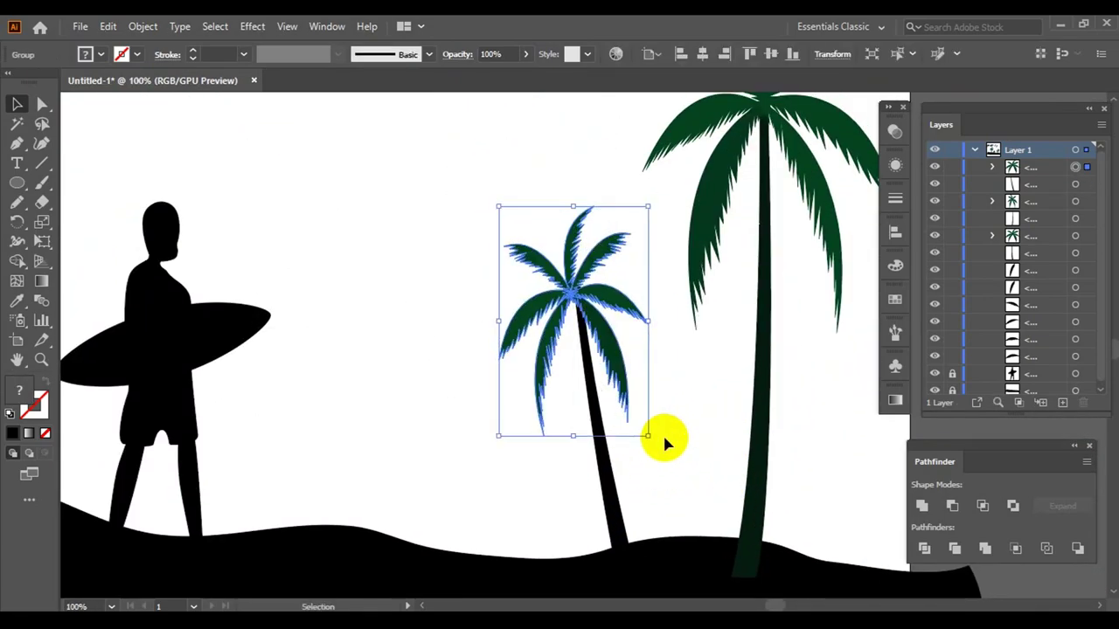
left_click_drag(619, 370, 627, 370)
left_click(679, 464)
scroll(679, 464, "down", 4)
scroll(557, 416, "up", 1)
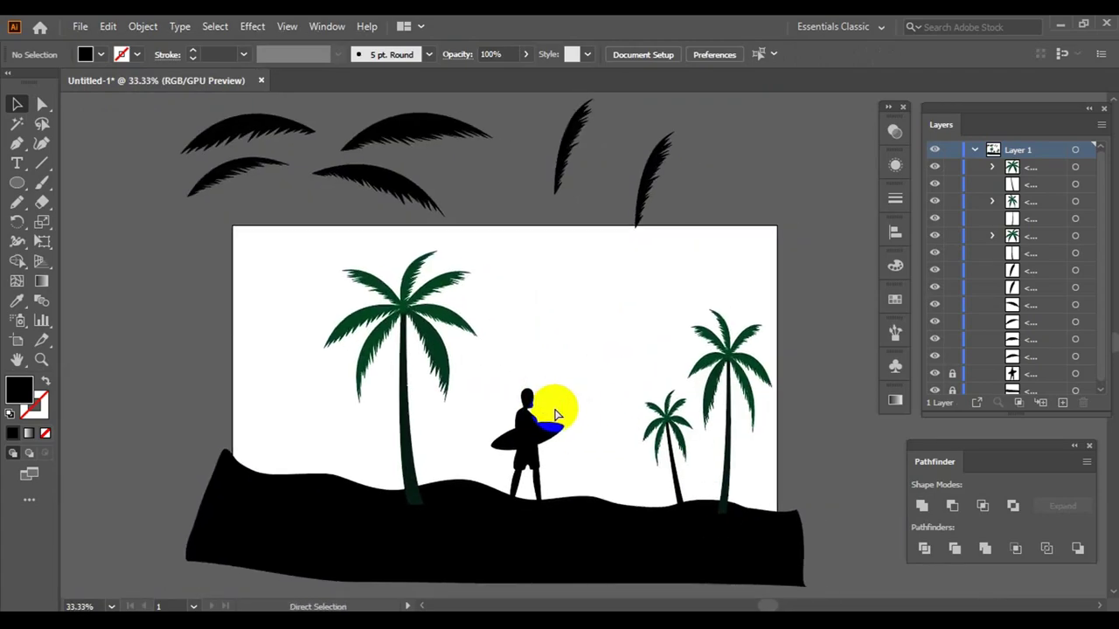
scroll(557, 415, "up", 1)
left_click(512, 344)
left_click(437, 300)
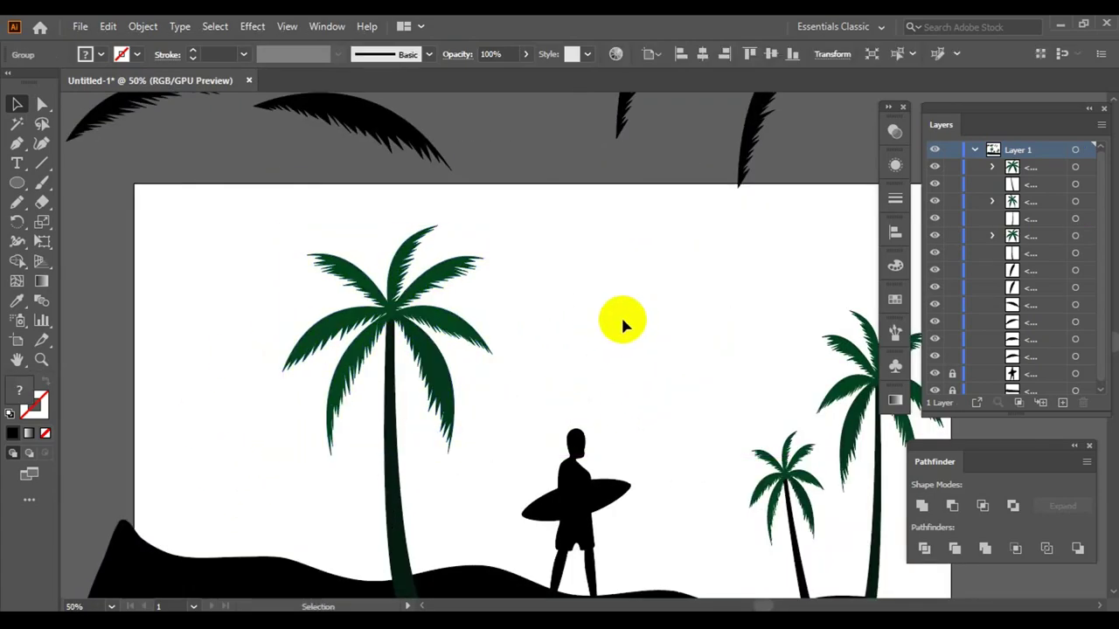
- Draw a thin trunk shape on the hill left of the big palm with the Pen tool
left_click(569, 337)
scroll(569, 337, "down", 1)
scroll(570, 337, "up", 1)
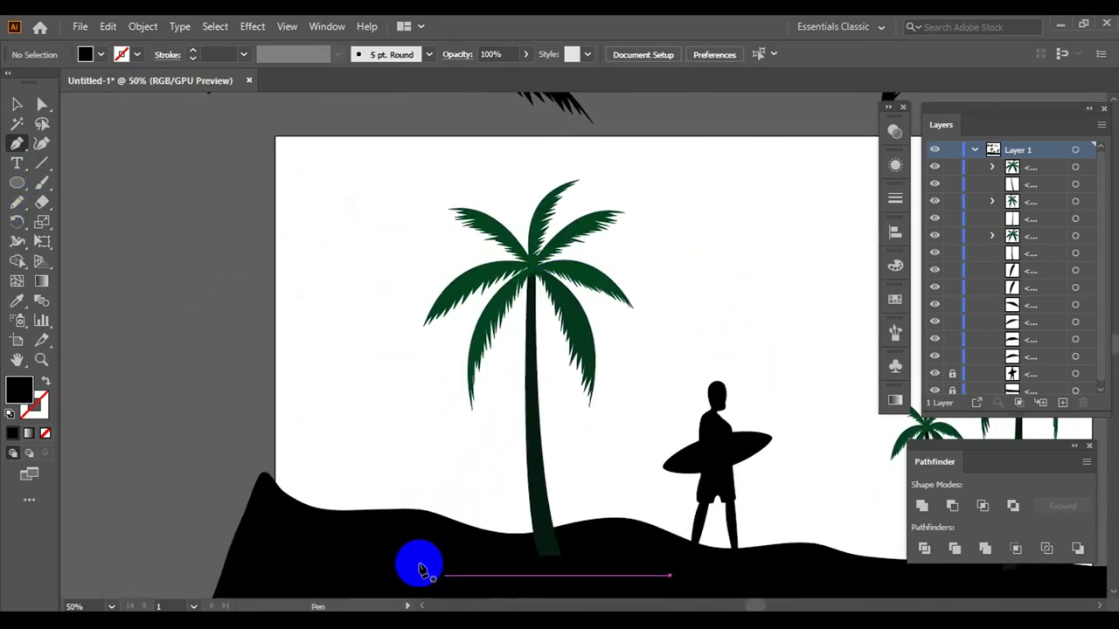
left_click(399, 521)
left_click(397, 248)
left_click(377, 340)
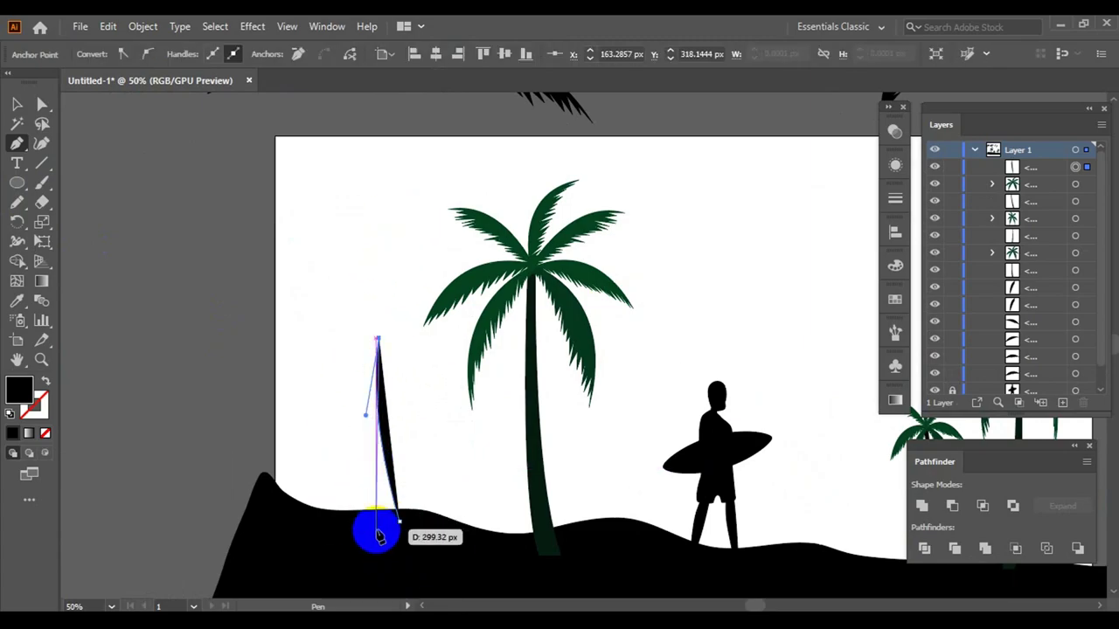
scroll(367, 370, "up", 5)
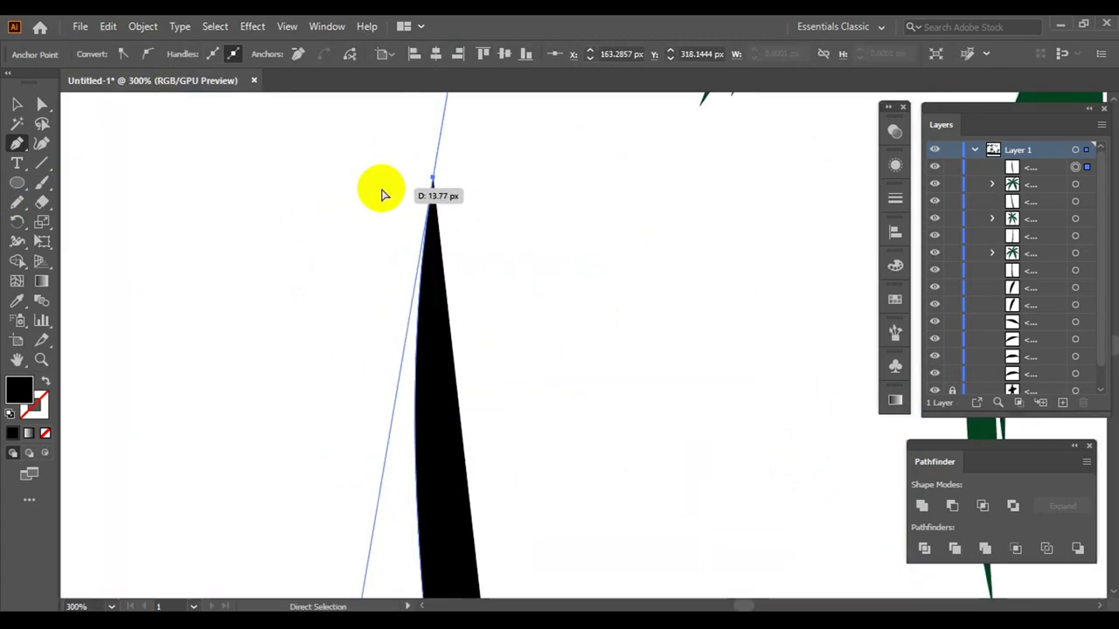
scroll(382, 195, "down", 5)
scroll(417, 200, "up", 1)
left_click(405, 242)
scroll(398, 243, "up", 5)
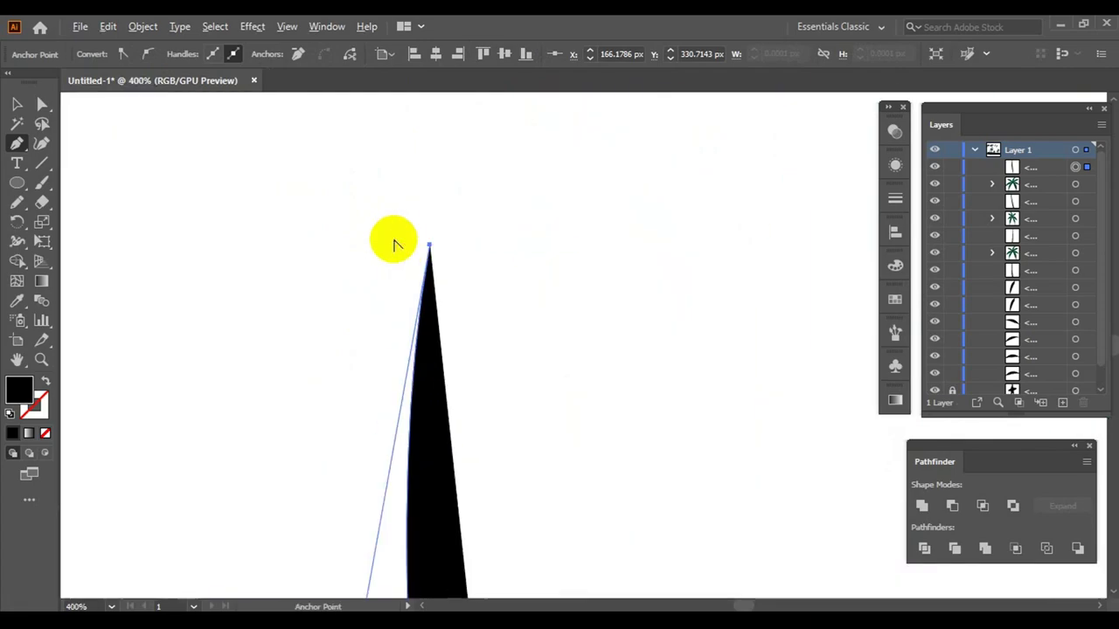
scroll(393, 243, "down", 3)
scroll(315, 338, "down", 2)
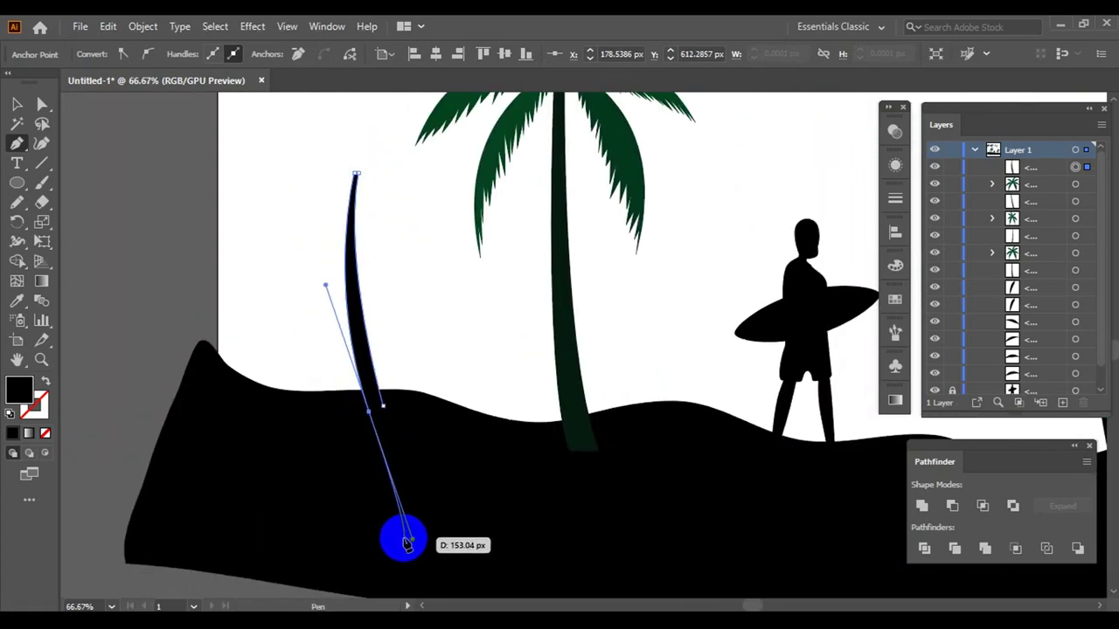
- Bend the new trunk into a gentle curve with the Direct Selection tool
left_click(42, 104)
scroll(362, 425, "up", 3)
left_click_drag(362, 425, 312, 253)
scroll(312, 253, "down", 2)
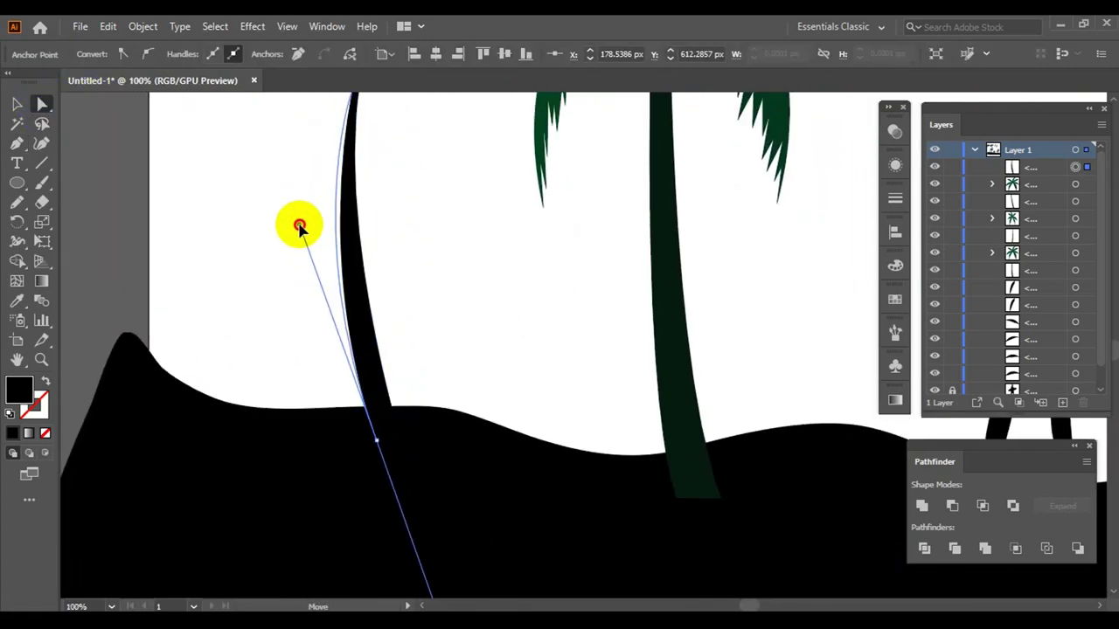
scroll(395, 424, "down", 2)
scroll(399, 429, "up", 2)
scroll(592, 248, "down", 2)
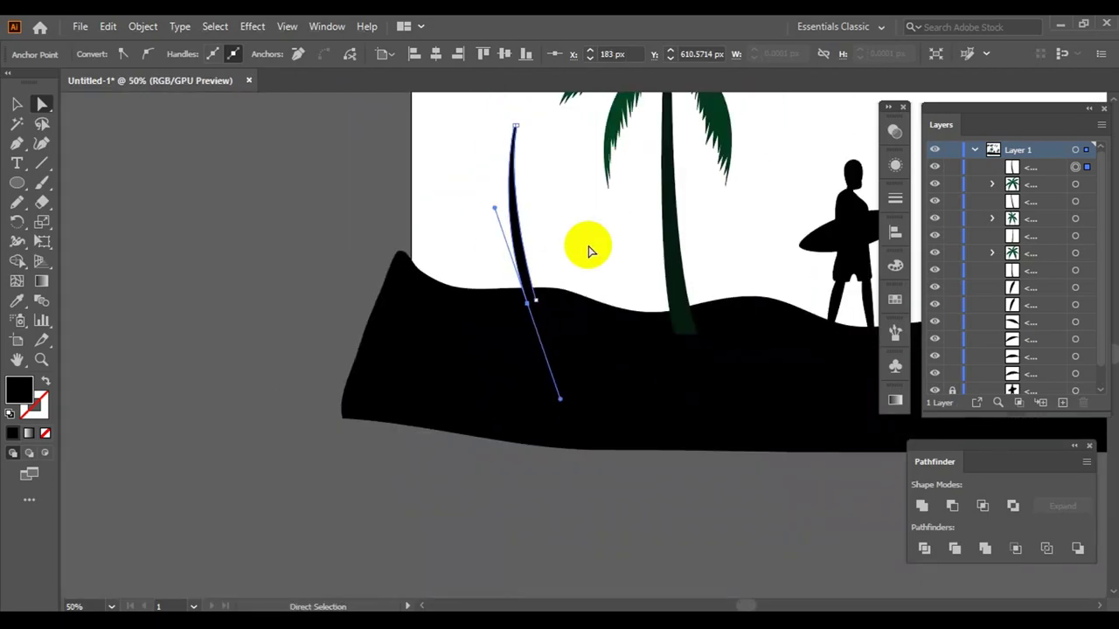
left_click(442, 429)
scroll(468, 370, "down", 2)
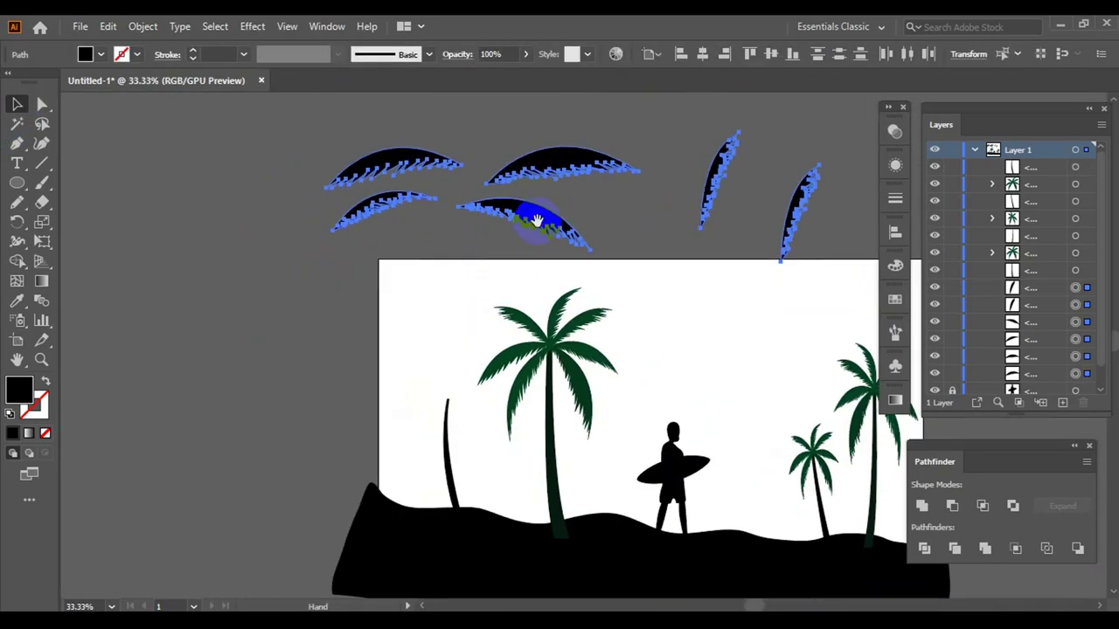
- Scale down a copy of the palm leaves, move it to the small trunk, and reflect one leaf
mouse_move(113, 333)
left_mouse_down()
mouse_move(599, 201)
mouse_move(477, 249)
mouse_move(407, 260)
left_mouse_up()
left_click_drag(371, 267, 347, 276)
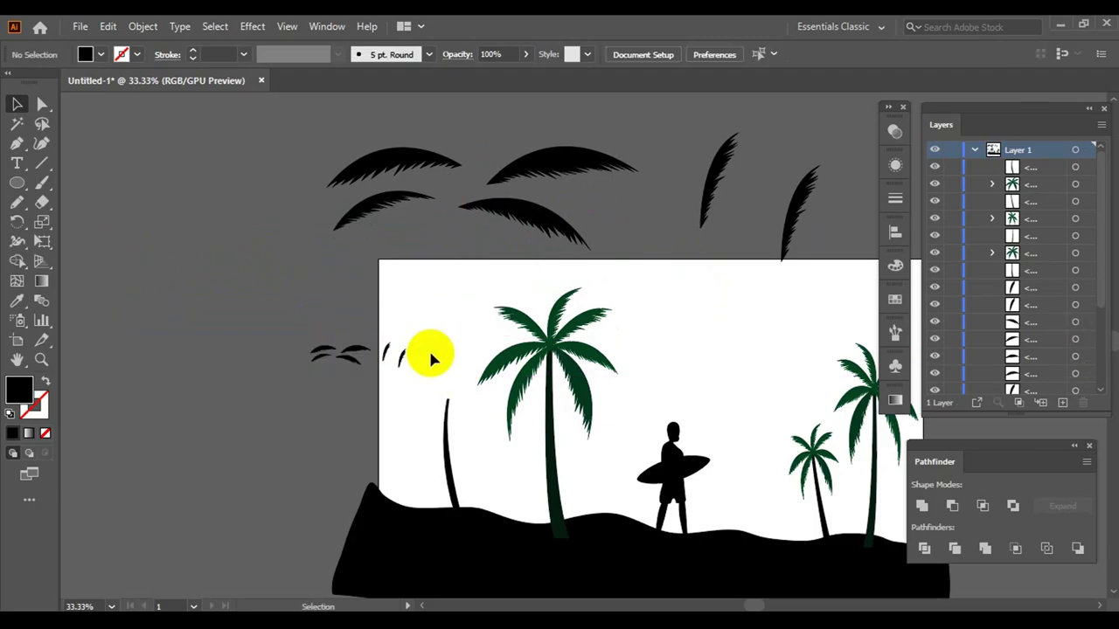
scroll(431, 357, "up", 3)
right_click(411, 376)
left_click(454, 511)
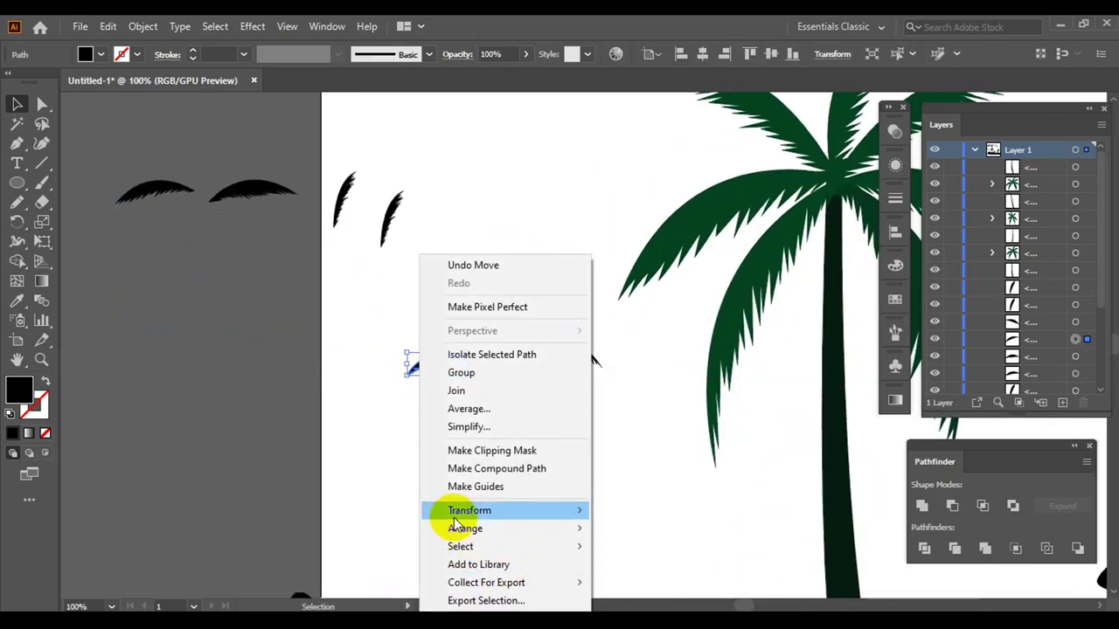
left_click(599, 449)
scroll(600, 450, "up", 5)
left_click(760, 437)
scroll(760, 437, "down", 2)
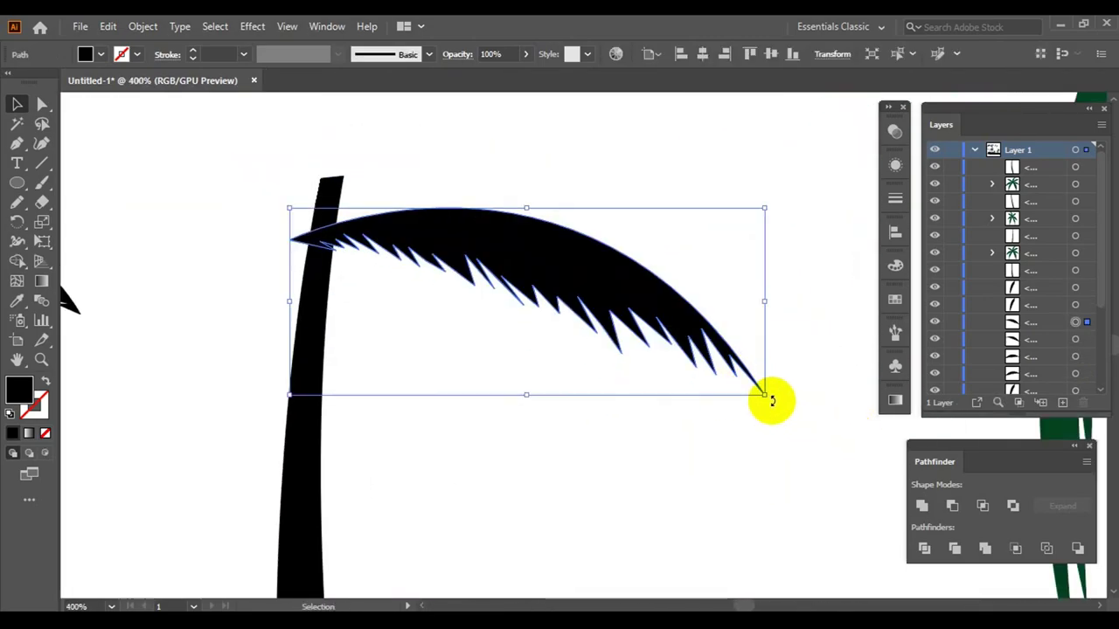
- Rotate leaf copies to droop from the trunk top's left side and upper left
left_click_drag(775, 399, 621, 243)
left_click(230, 300)
left_click_drag(305, 326, 632, 204)
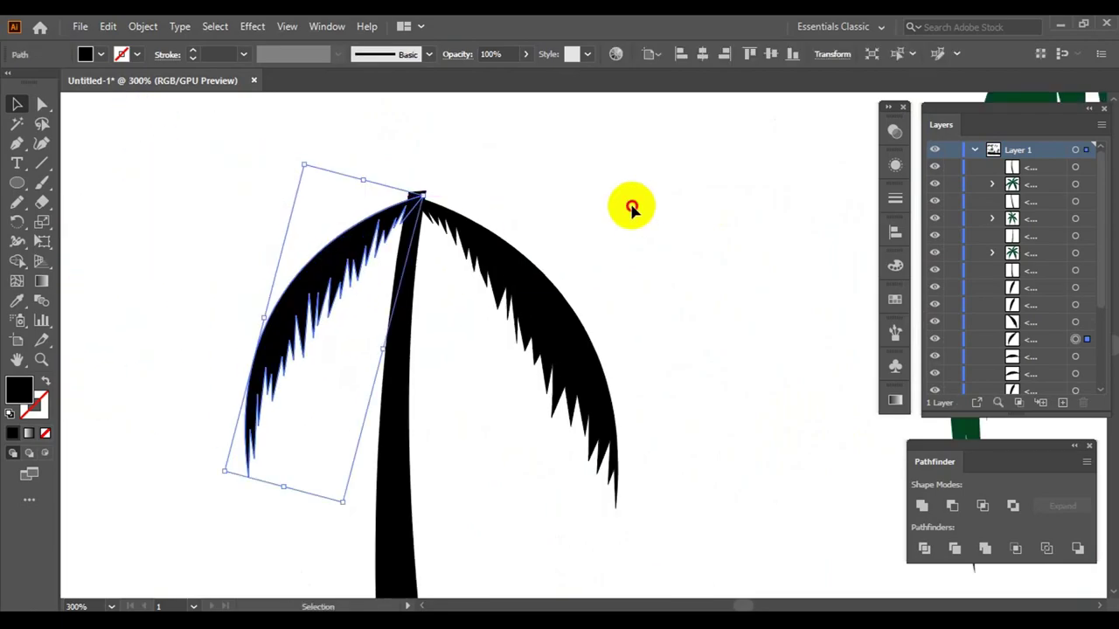
scroll(510, 237, "down", 2)
left_click_drag(272, 189, 603, 335)
left_click_drag(355, 320, 587, 395)
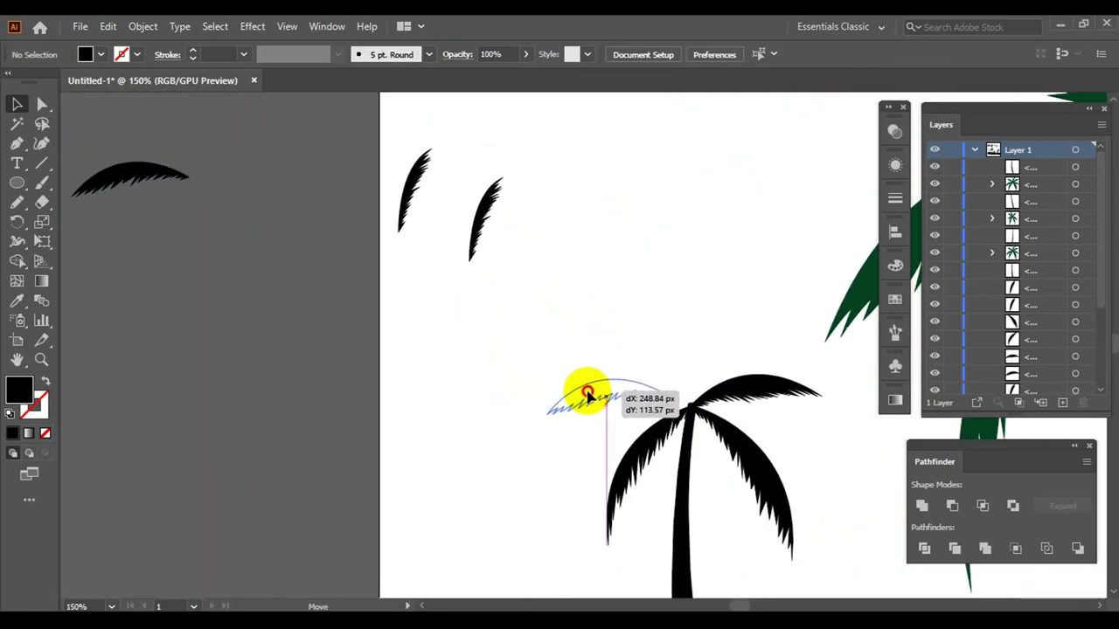
scroll(658, 357, "up", 2)
mouse_move(470, 278)
left_mouse_down()
mouse_move(99, 288)
mouse_move(292, 232)
left_mouse_up()
- Rotate and tuck the right leaf against the crown so it points up-right
left_click(400, 312)
mouse_move(644, 506)
left_mouse_down()
mouse_move(617, 324)
mouse_move(512, 330)
mouse_move(499, 393)
left_mouse_up()
left_click_drag(562, 367, 424, 297)
scroll(424, 297, "down", 2)
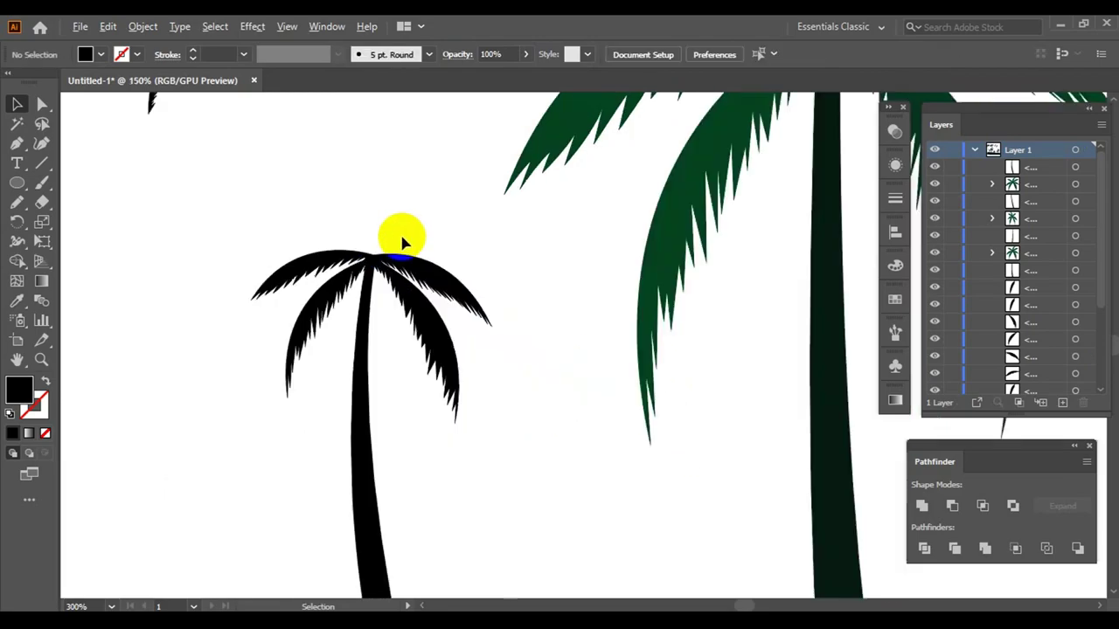
left_click(474, 324)
mouse_move(543, 378)
left_mouse_down()
mouse_move(532, 324)
mouse_move(541, 333)
left_mouse_up()
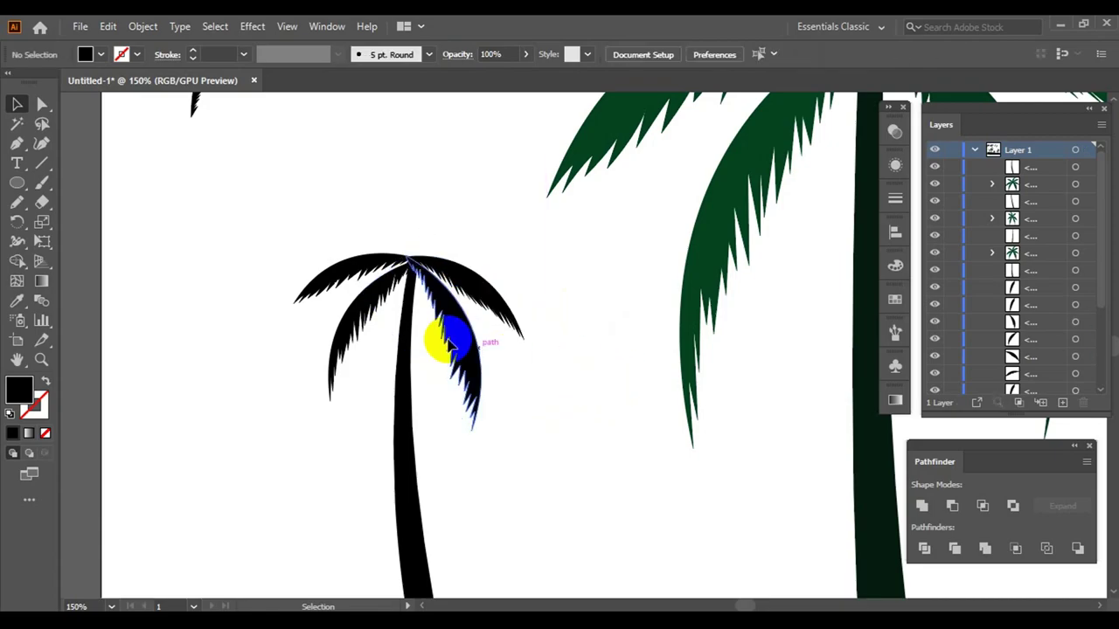
- Copy and paste two spare leaves, then rotate and resize one onto the crown
left_click(363, 341)
left_click(462, 313, "shift")
key("ctrl+c")
scroll(370, 260, "up", 3)
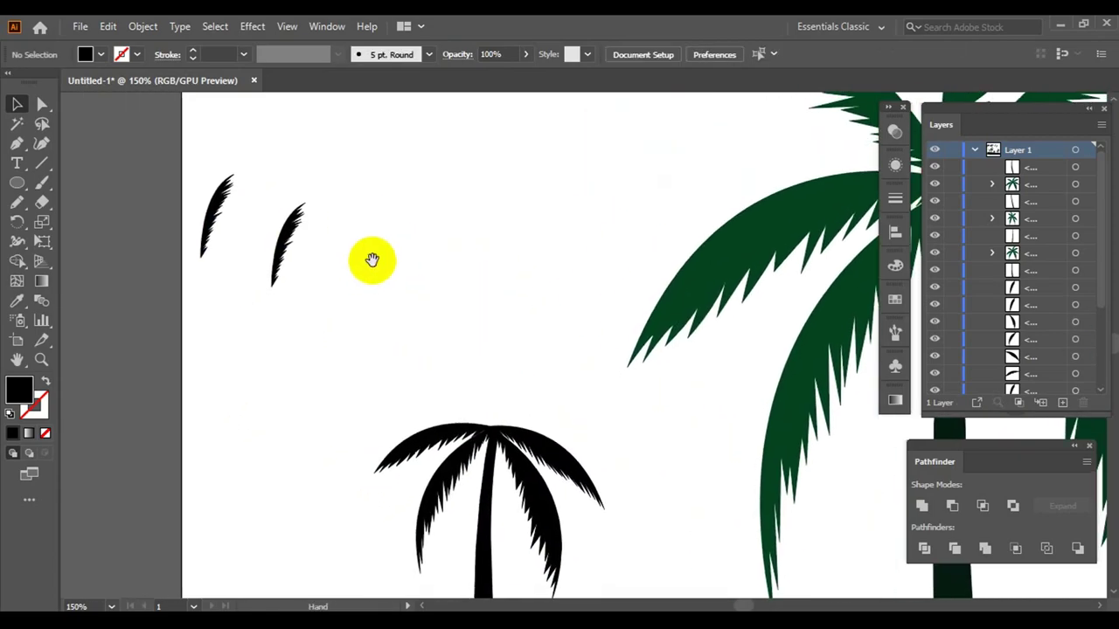
key("ctrl+v")
scroll(594, 333, "up", 2)
left_click_drag(445, 264, 385, 310)
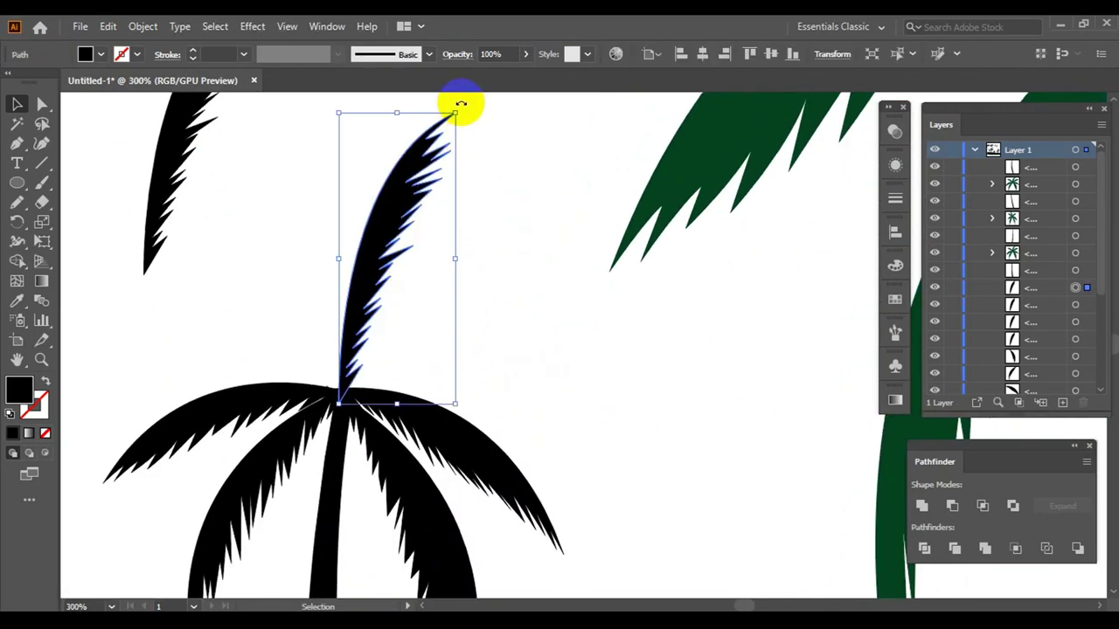
mouse_move(461, 100)
left_mouse_down()
mouse_move(494, 257)
mouse_move(535, 251)
left_mouse_up()
- Reflect a leaf copy and angle it up-left and left from the crown
scroll(535, 251, "down", 1)
right_click(158, 208)
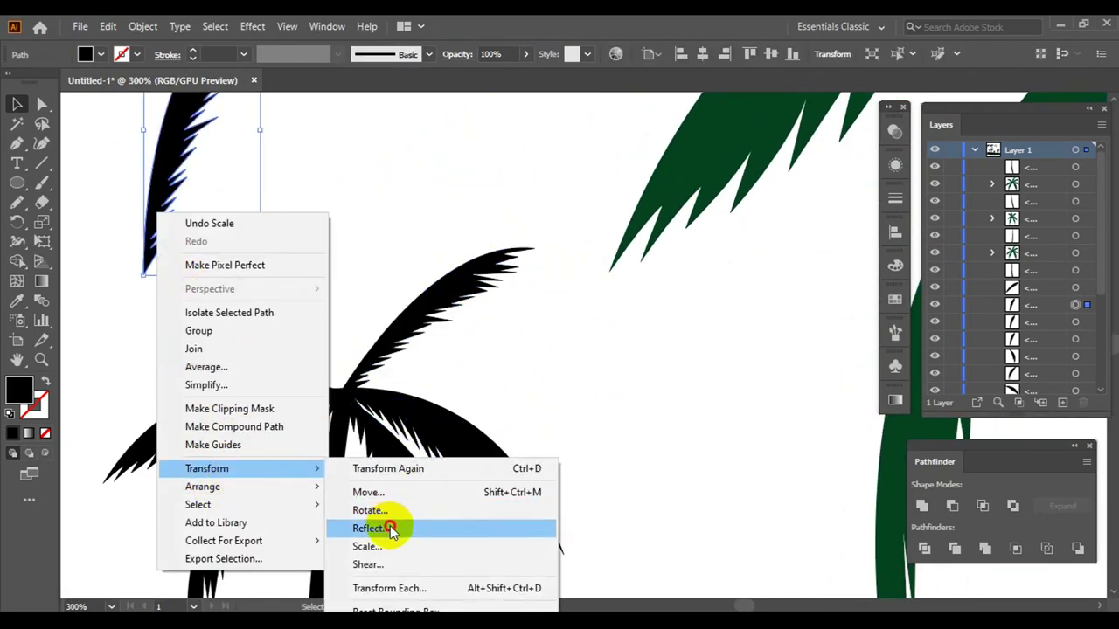
left_click(388, 527)
key("Return")
left_click_drag(338, 349, 390, 267)
left_click(378, 252)
left_click_drag(375, 230, 243, 251)
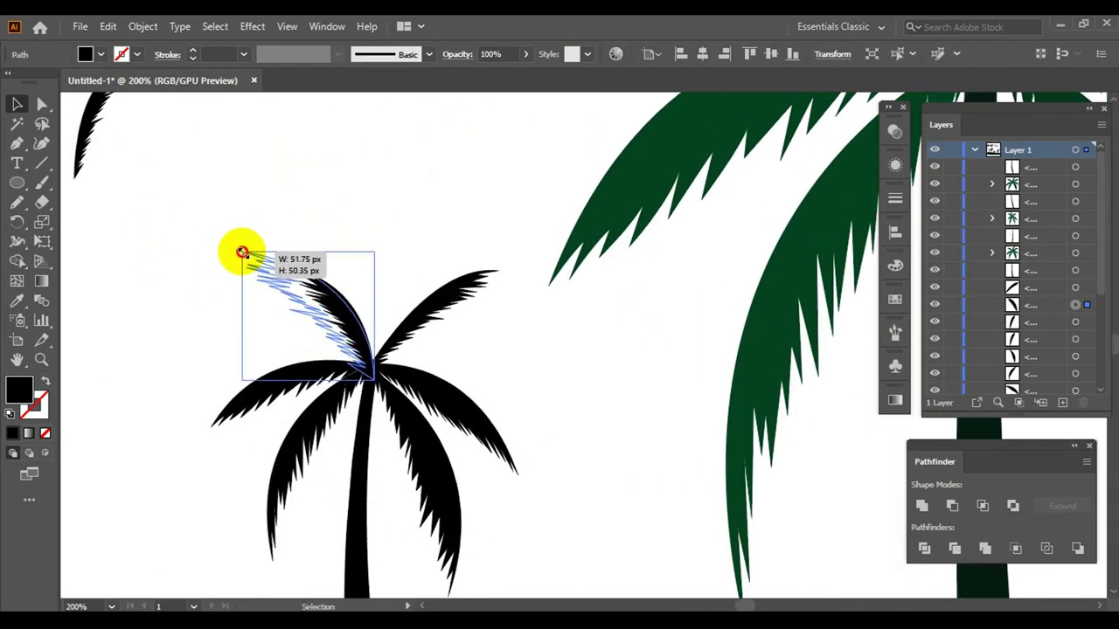
left_click(402, 247)
left_click_drag(300, 344, 314, 358)
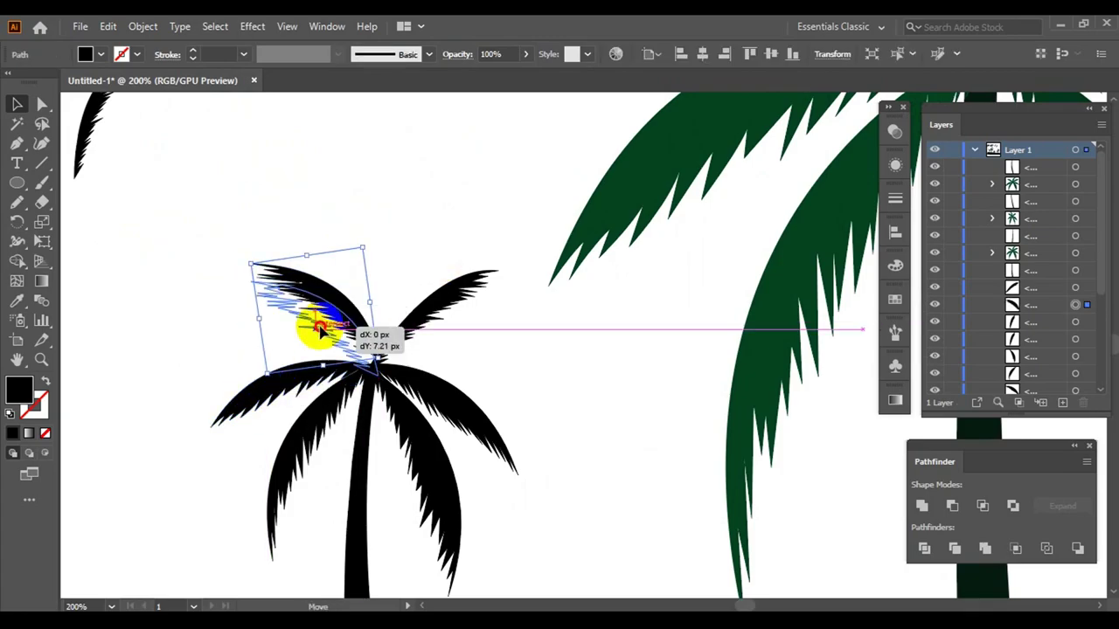
- Stand a leaf upright on top of the crown, lowering and straightening it
left_click(424, 334)
left_click_drag(463, 341, 573, 369)
scroll(358, 297, "up", 1)
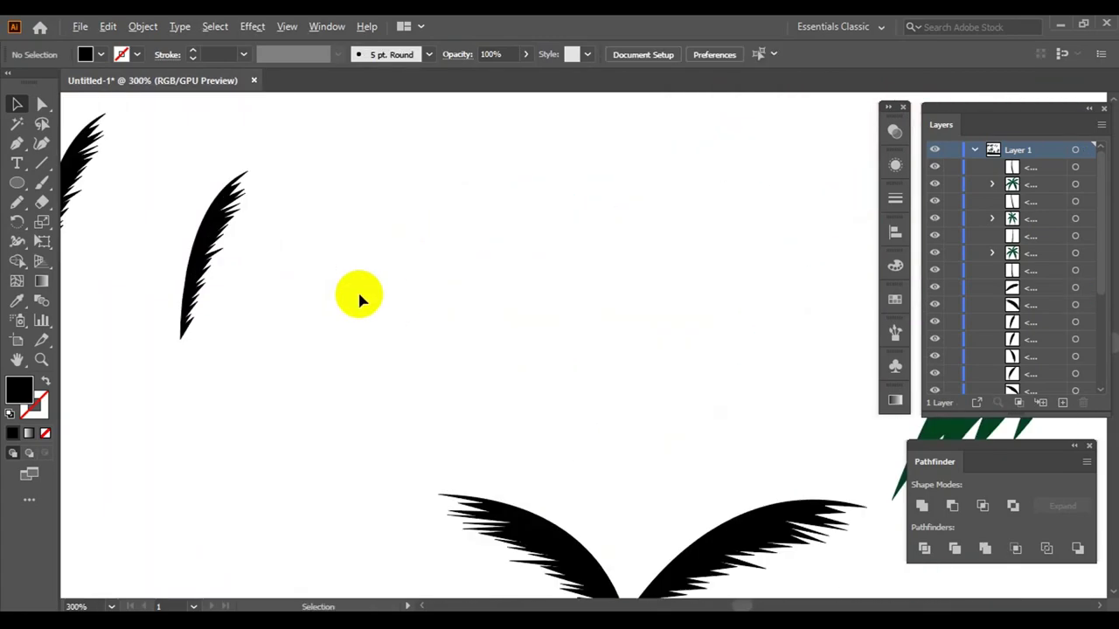
left_click_drag(358, 298, 492, 257)
left_click_drag(441, 297, 454, 376)
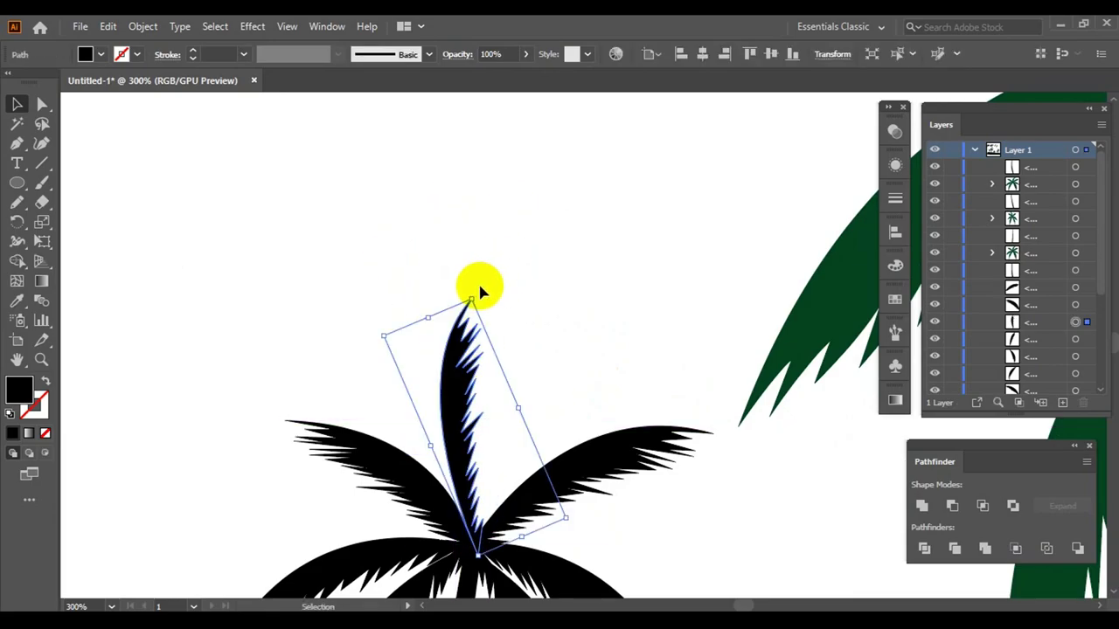
left_click_drag(480, 290, 382, 207)
scroll(382, 207, "up", 1)
left_click_drag(315, 291, 357, 302)
left_click(495, 218)
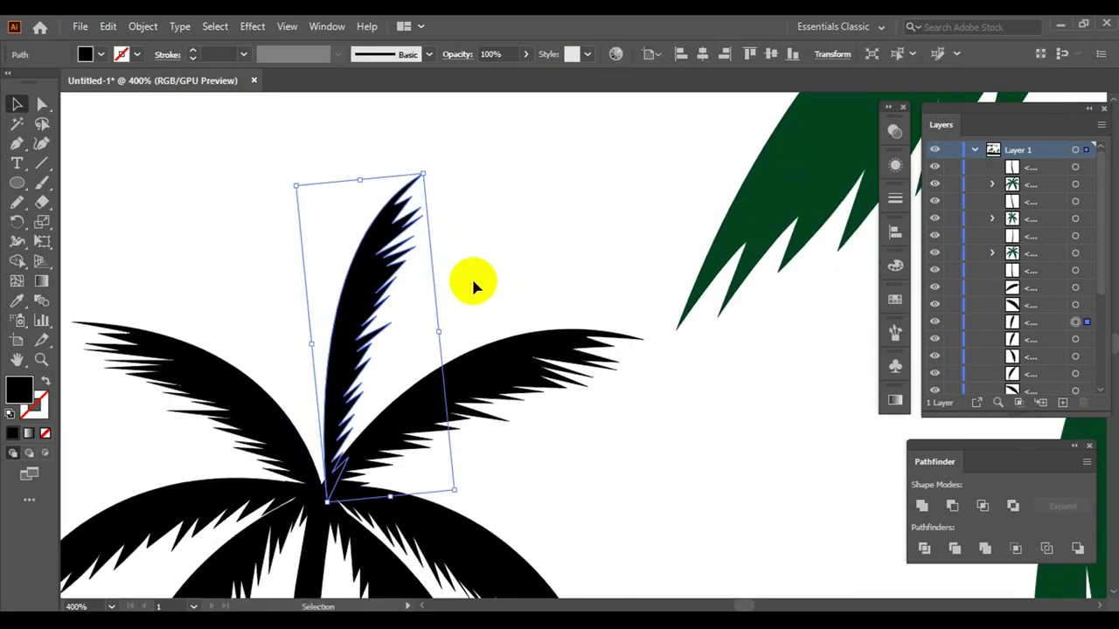
left_click_drag(333, 350, 363, 350)
left_click(532, 249)
scroll(535, 250, "down", 4)
- Lower the small palm's crown about 40 px onto its trunk
scroll(524, 332, "down", 2)
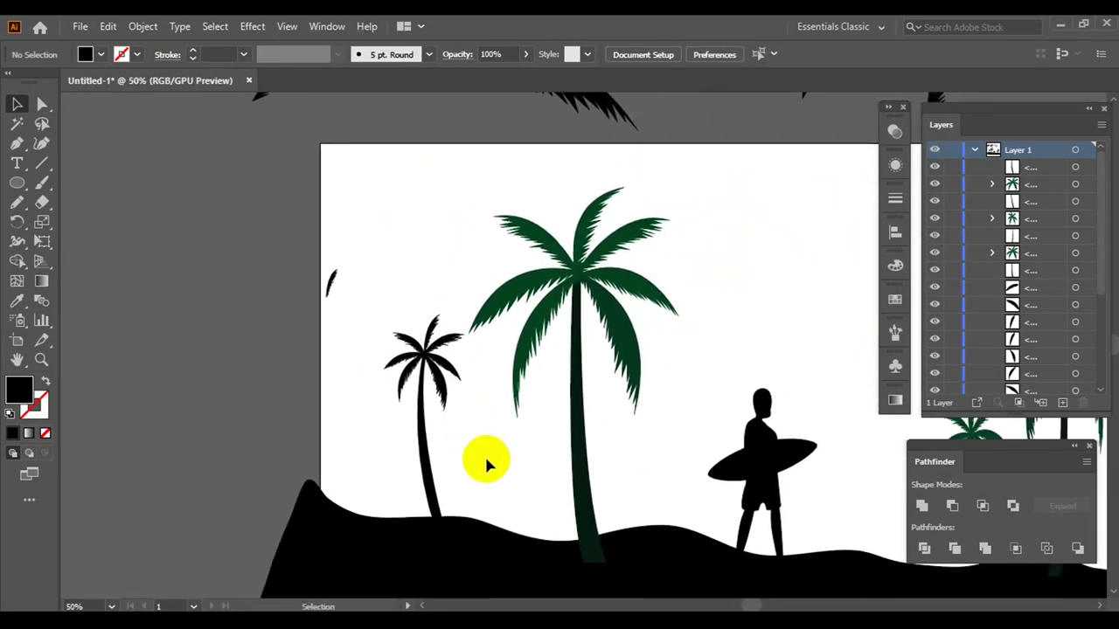
left_click(418, 446)
left_click(465, 503)
left_click(424, 354)
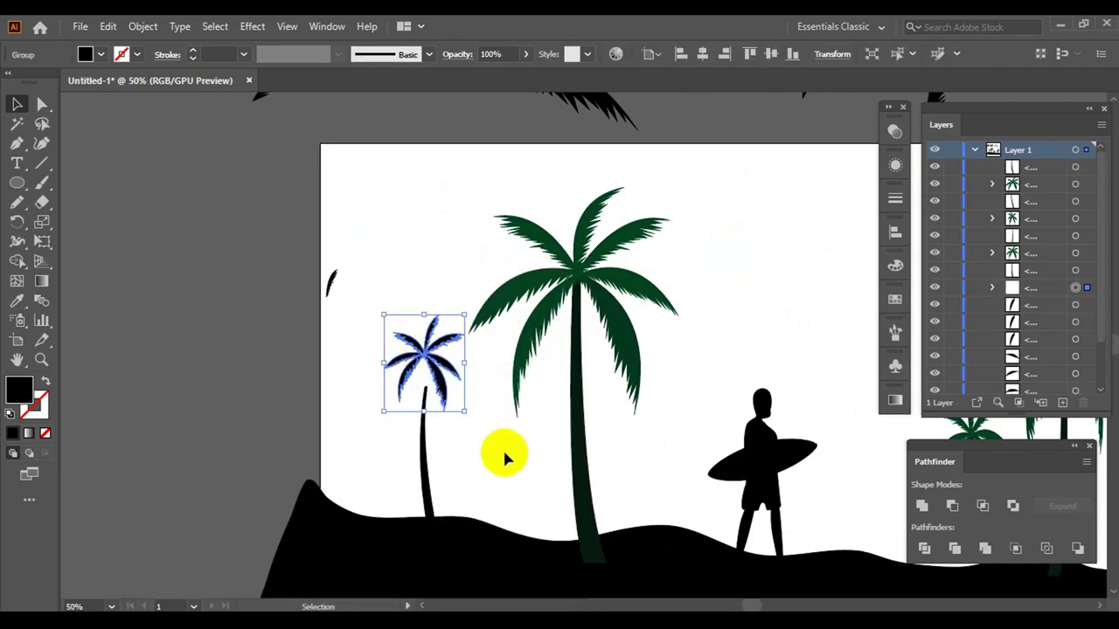
left_click_drag(423, 372, 423, 407)
left_click(309, 294)
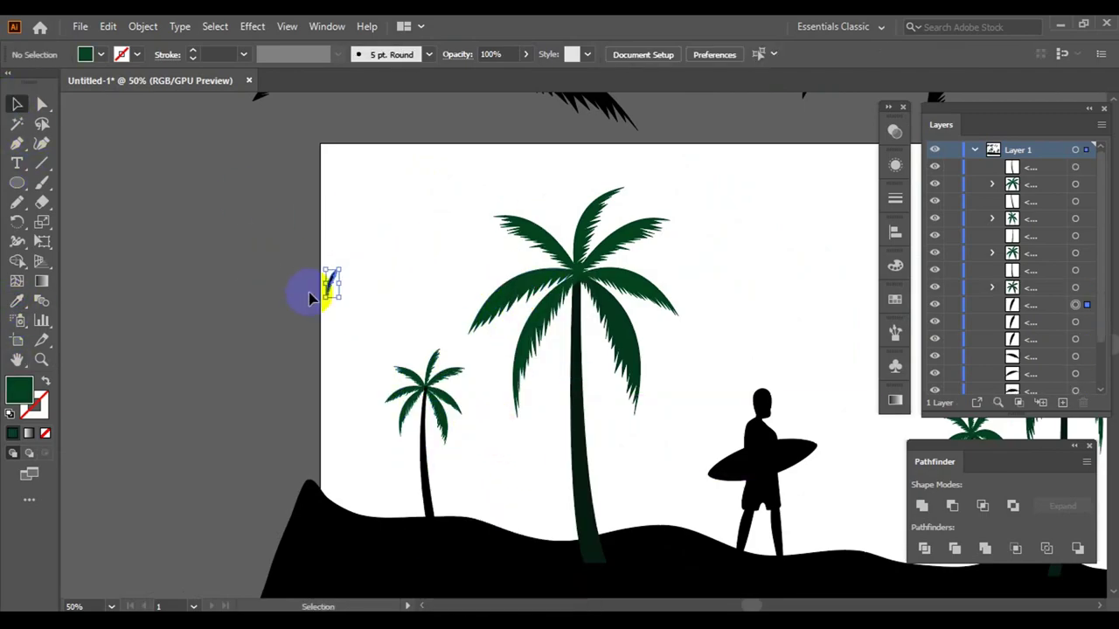
- Send the small palm backward in the stacking order
scroll(309, 302, "up", 1)
scroll(515, 265, "down", 2)
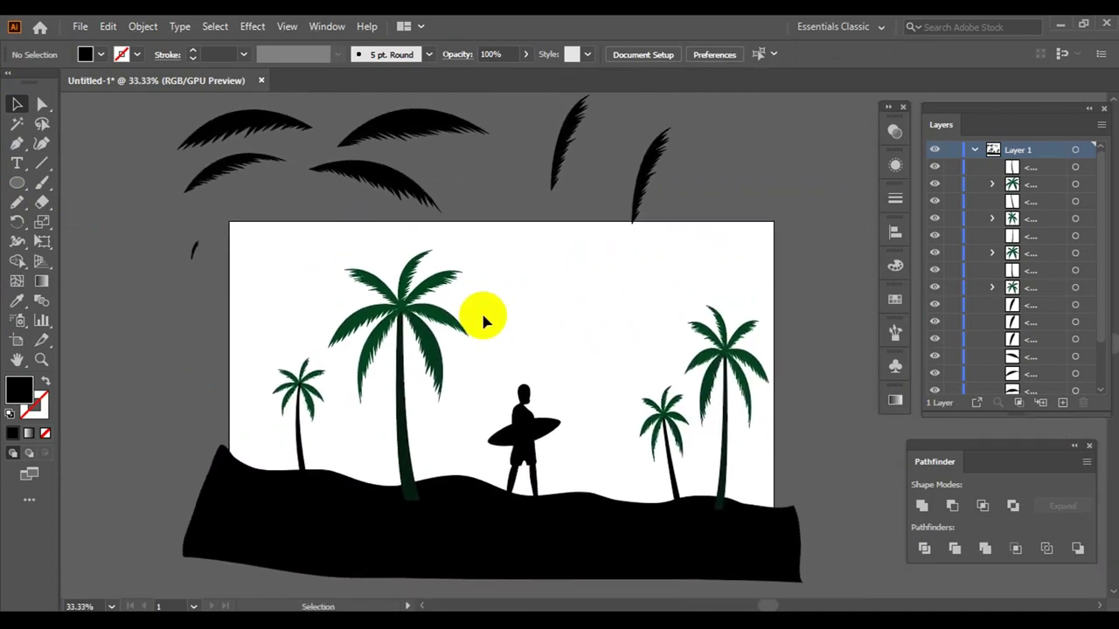
scroll(284, 402, "up", 2)
left_click(332, 360)
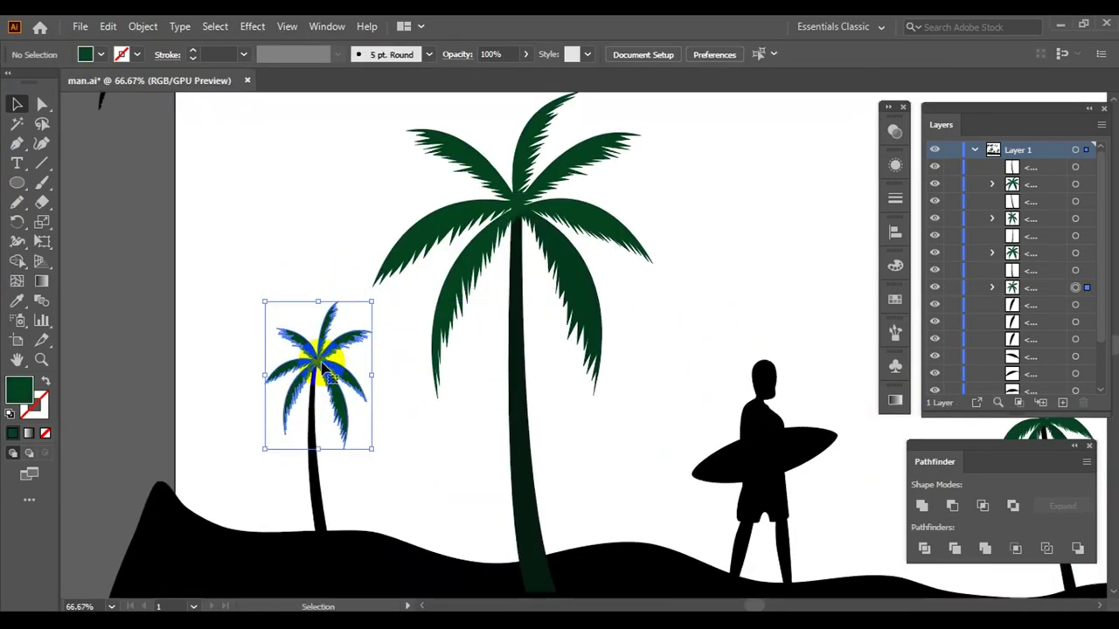
right_click(298, 385)
left_click(476, 306)
left_click(452, 467)
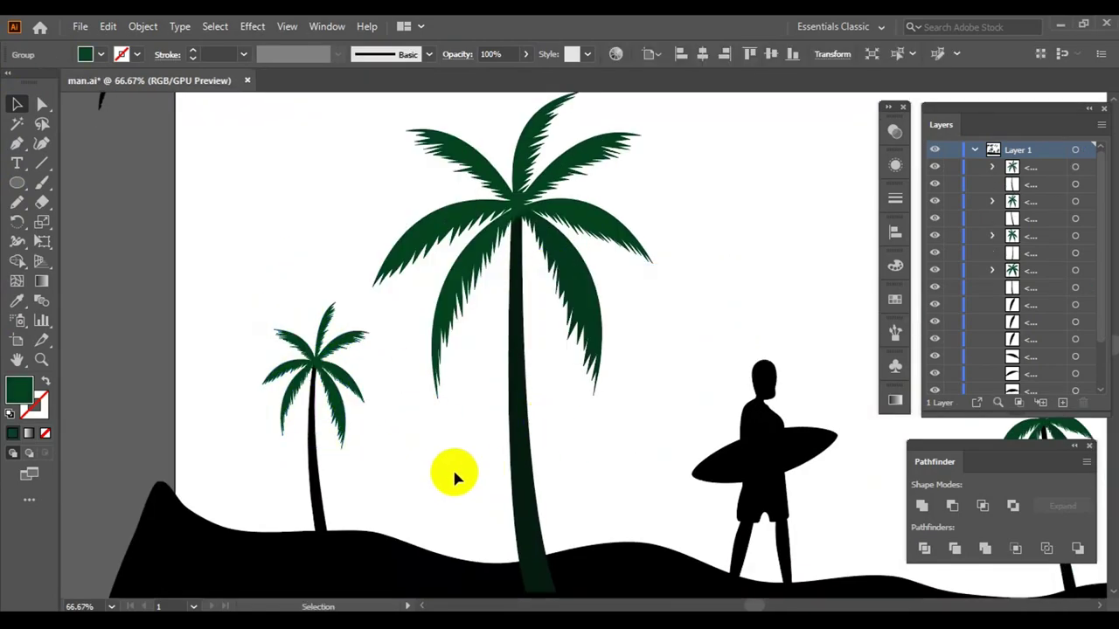
scroll(400, 468, "down", 3)
- Slightly straighten the big palm's lean
left_click(418, 376)
left_click_drag(425, 275, 464, 289)
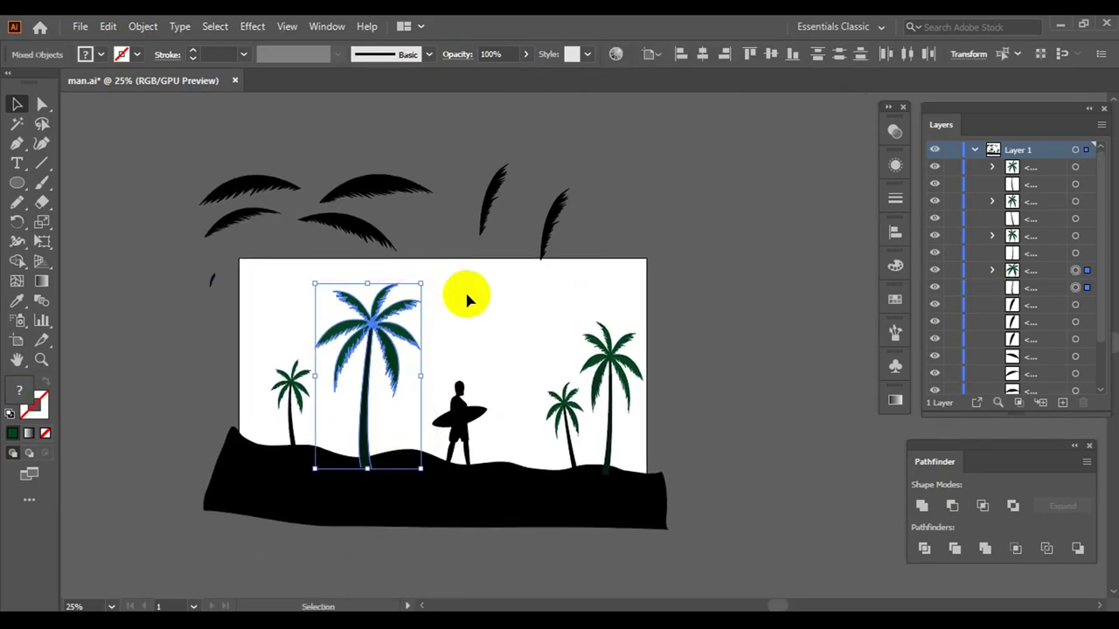
left_click(477, 308)
scroll(333, 444, "up", 2)
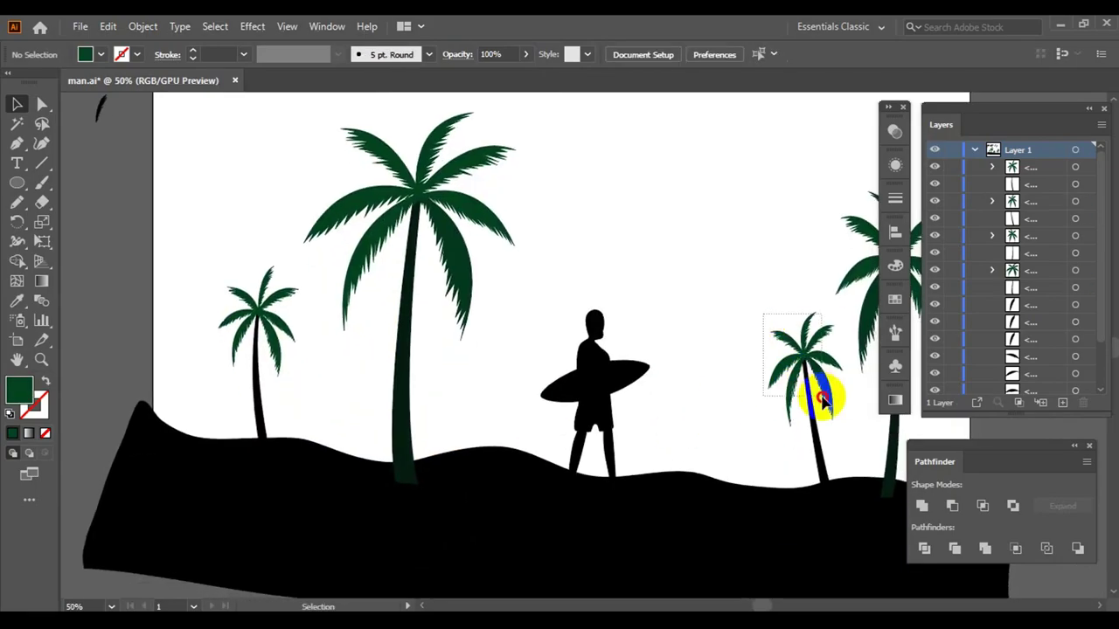
- Duplicate the right palm toward the big palm, resize it, and change its stacking order
left_click_drag(813, 383, 330, 371)
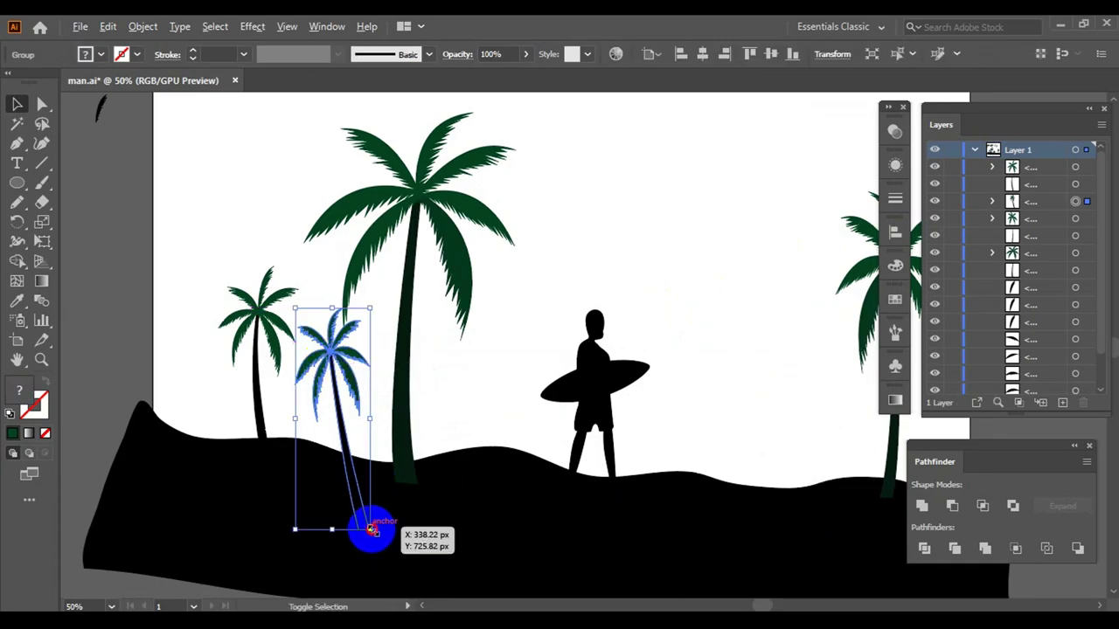
left_click_drag(371, 530, 332, 329)
right_click(332, 329)
left_click(552, 257)
scroll(350, 460, "up", 1)
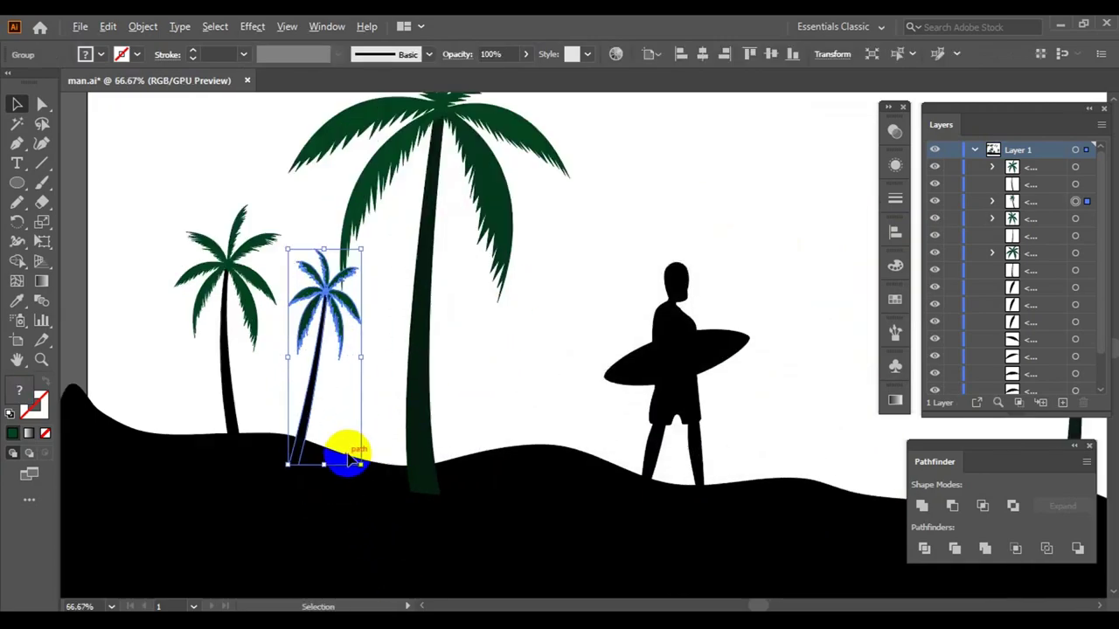
scroll(349, 459, "up", 1)
left_click(454, 349)
scroll(480, 354, "down", 1)
scroll(499, 391, "down", 3)
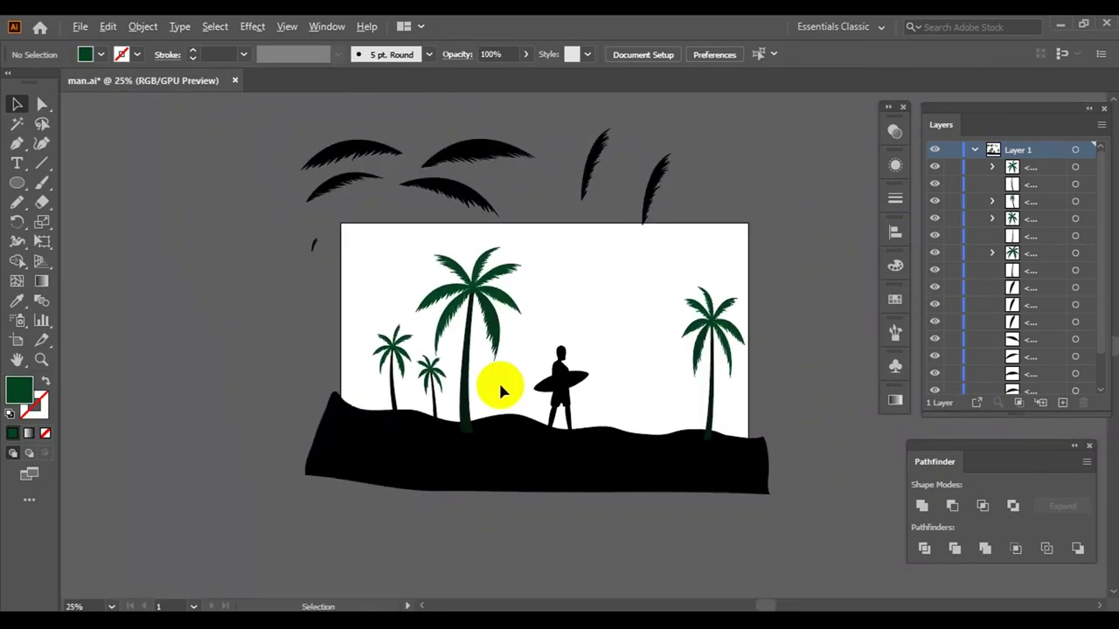
- Scale up the two small palms, reorder the small palm, and shift it slightly left
scroll(498, 391, "up", 1)
left_click(358, 297)
left_click_drag(334, 292, 302, 236)
left_click(537, 324)
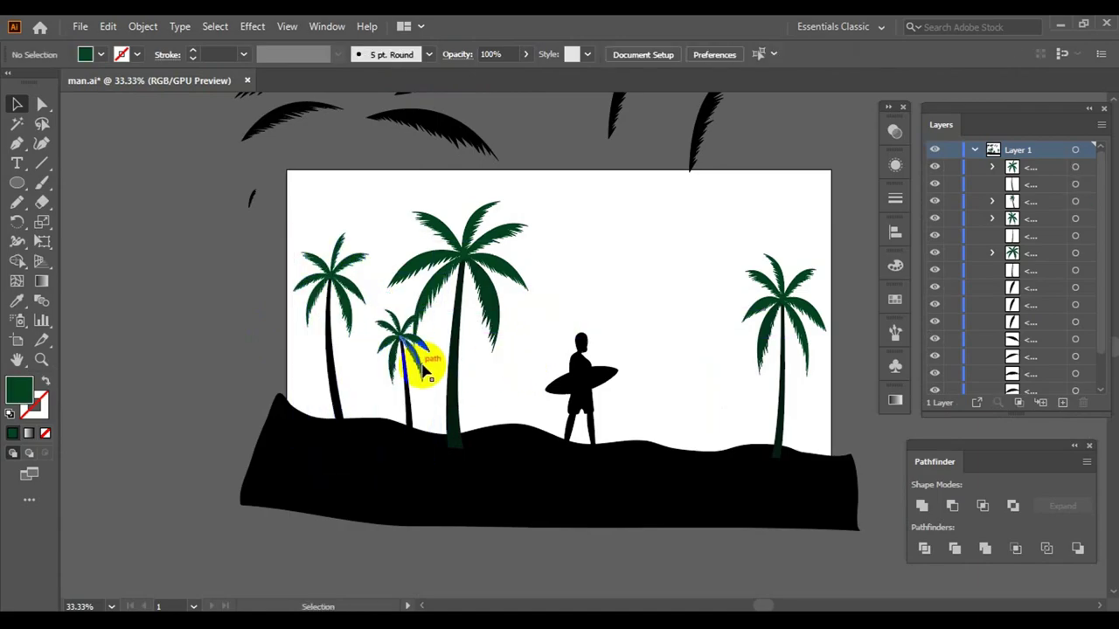
right_click(350, 369)
left_click(324, 387)
left_click(428, 364)
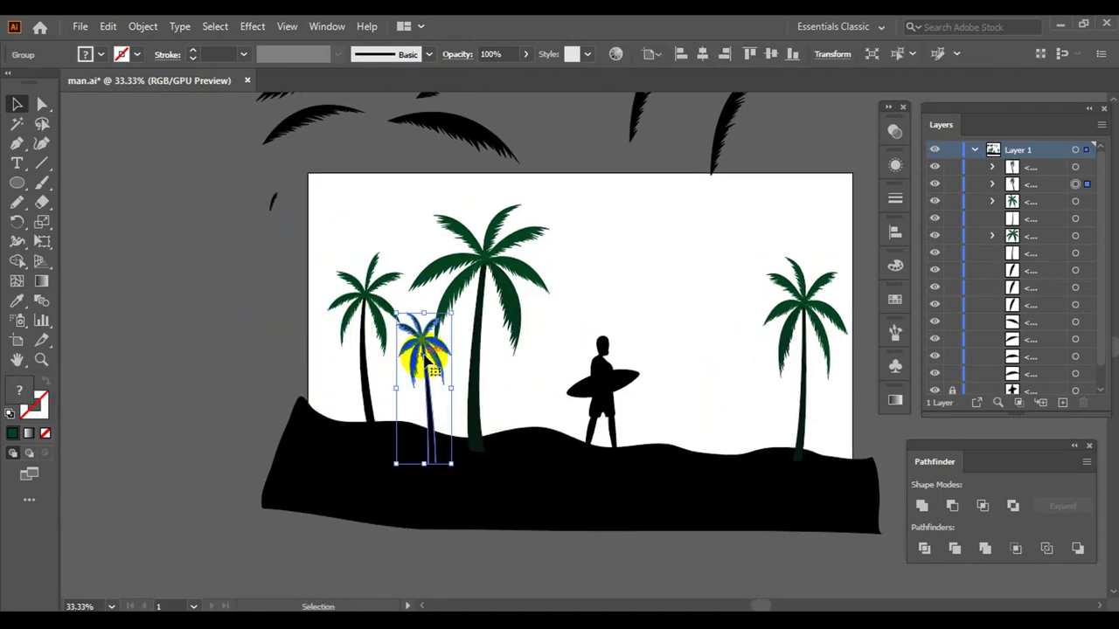
left_click_drag(429, 363, 416, 365)
left_click(550, 345)
scroll(587, 306, "down", 2)
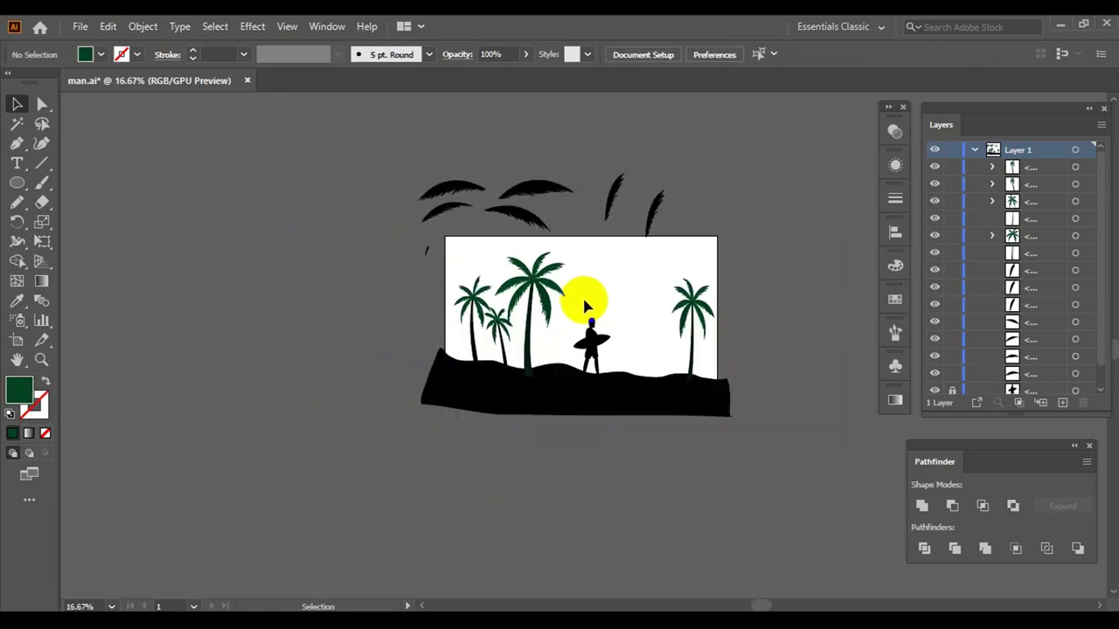
scroll(490, 321, "up", 1)
- Resize the small palm to a slightly smaller height
left_click(407, 348)
scroll(407, 359, "up", 3)
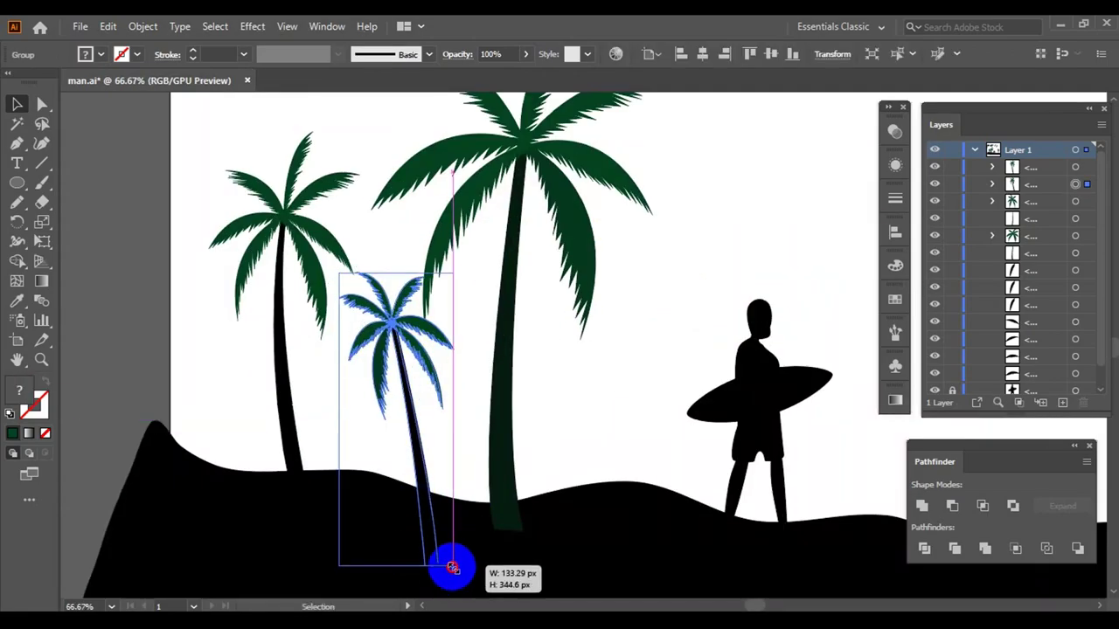
left_click_drag(449, 569, 451, 523)
left_click(457, 345)
left_click(475, 324)
scroll(475, 325, "down", 2)
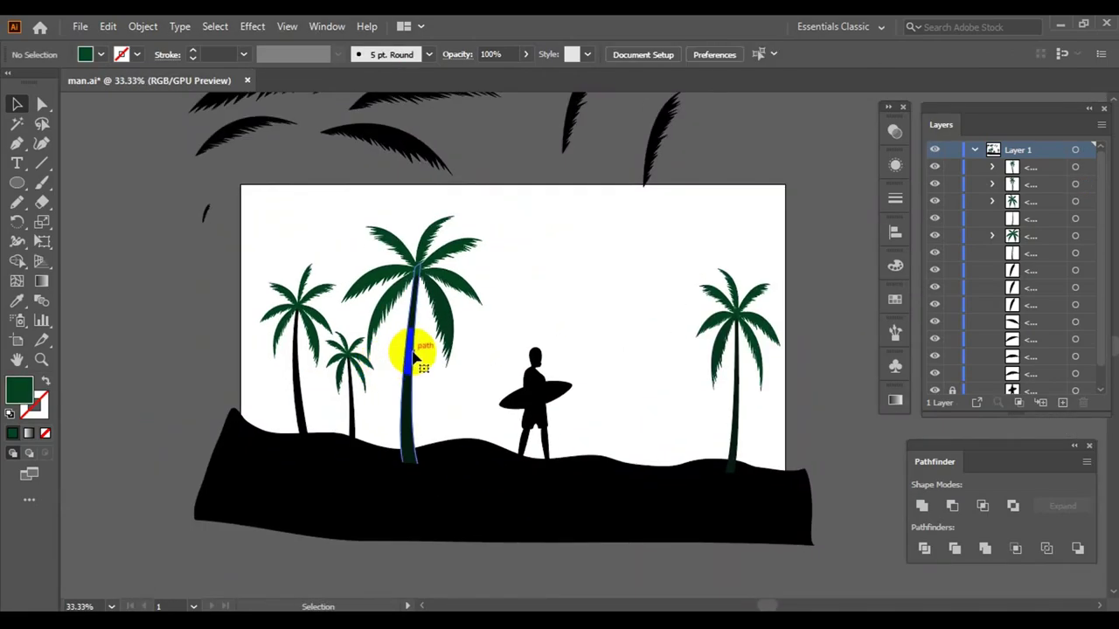
- Group the tall palm's crown and trunk
right_click(419, 253)
left_click(455, 375)
left_click(498, 276)
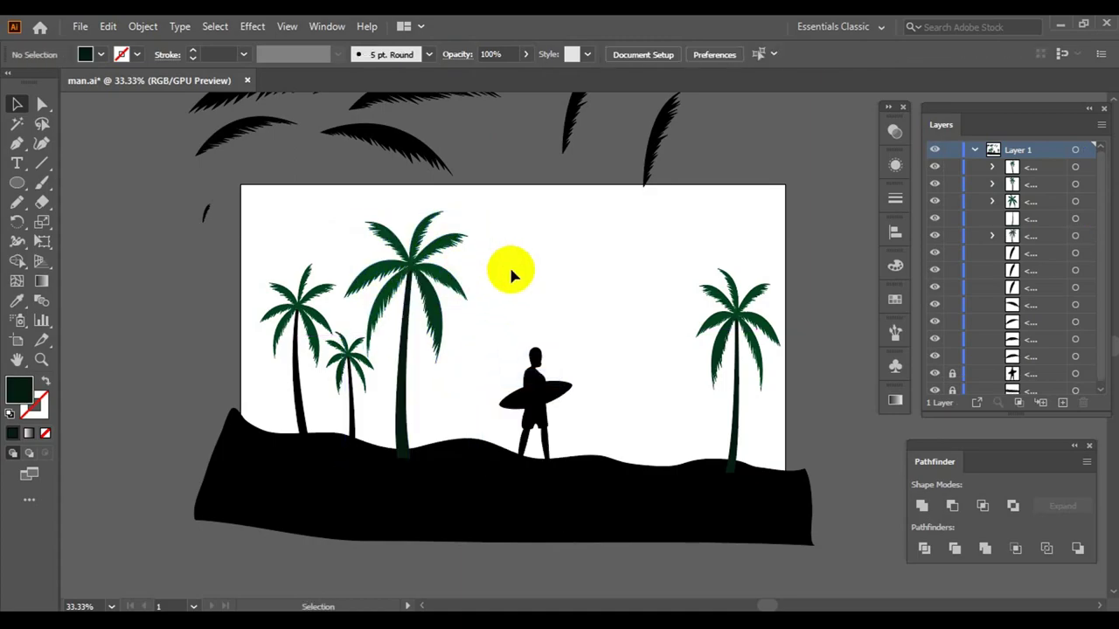
left_click_drag(691, 414, 665, 403)
- Place a reflected, smaller copy of the tall palm right of the surfer and group it
left_click_drag(419, 267, 638, 267)
right_click(631, 293)
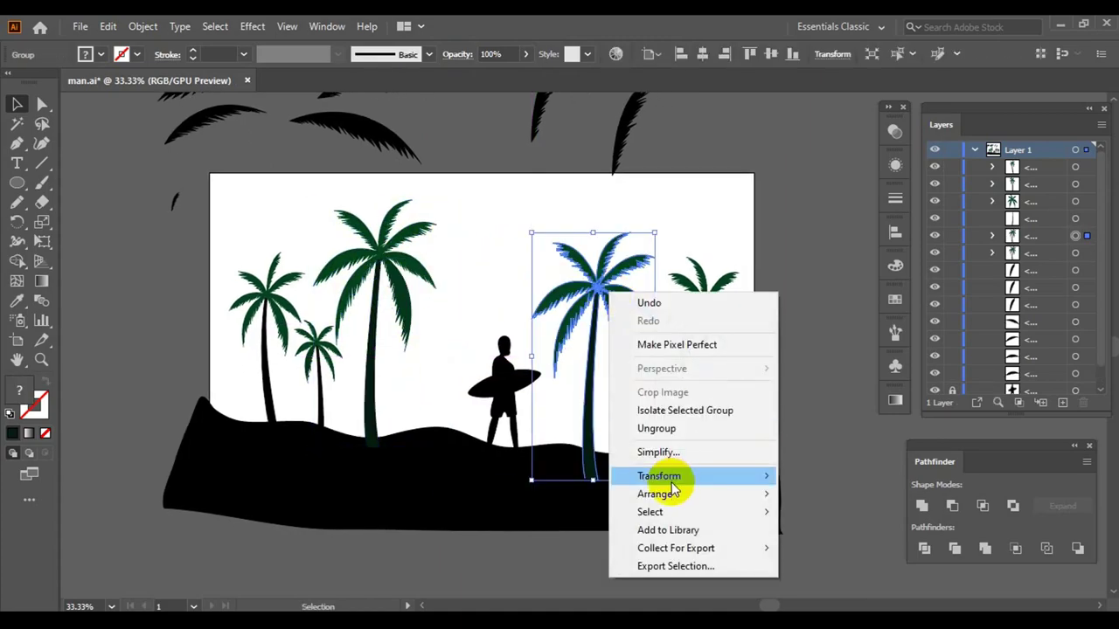
left_click(787, 525)
left_click(582, 425)
left_click_drag(531, 232, 549, 249)
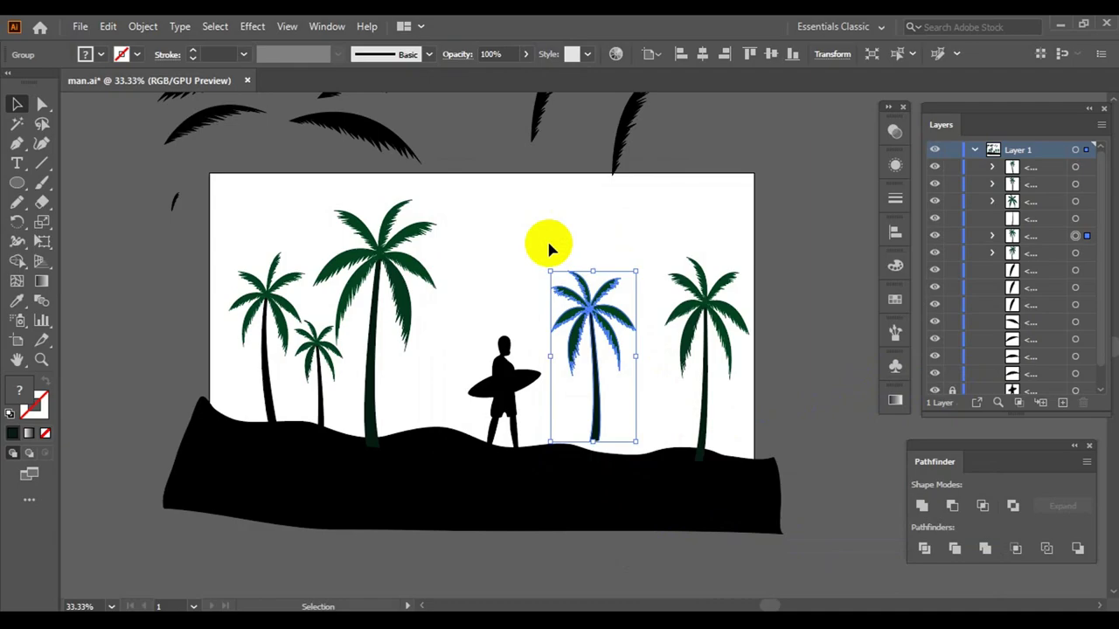
left_click_drag(597, 288, 632, 305)
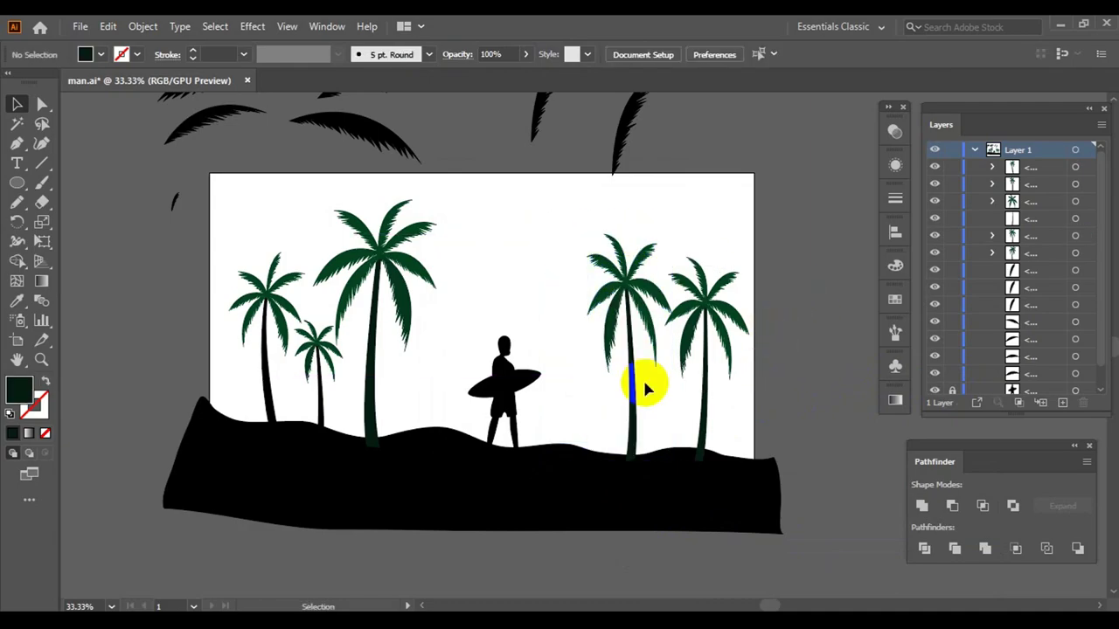
scroll(651, 381, "up", 2)
scroll(742, 455, "down", 2)
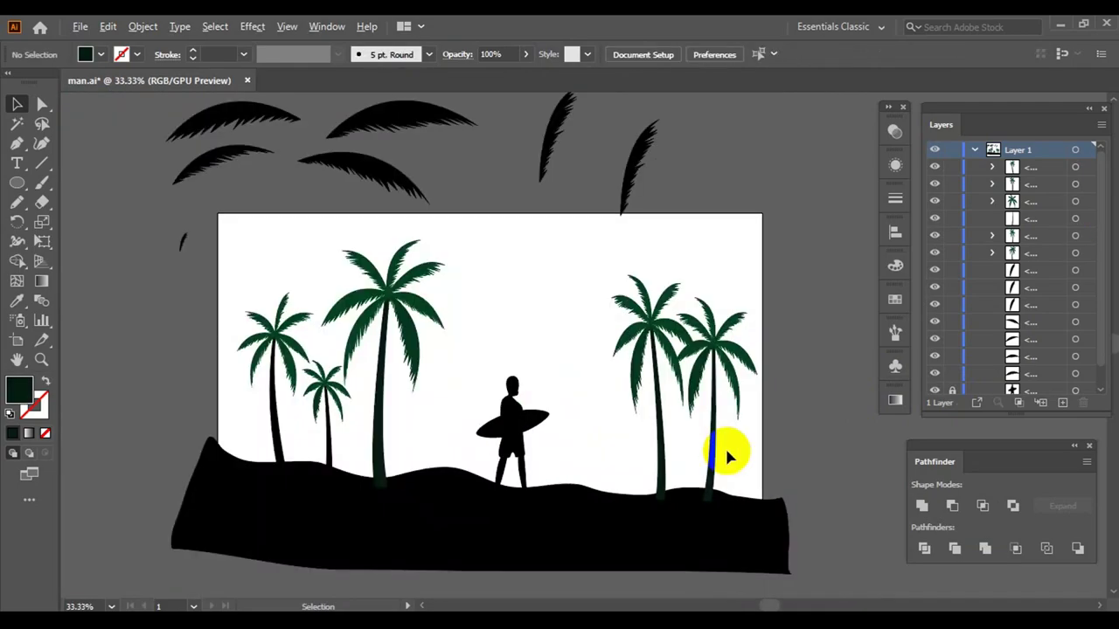
left_click_drag(729, 450, 737, 336)
right_click(737, 336)
left_click(774, 458)
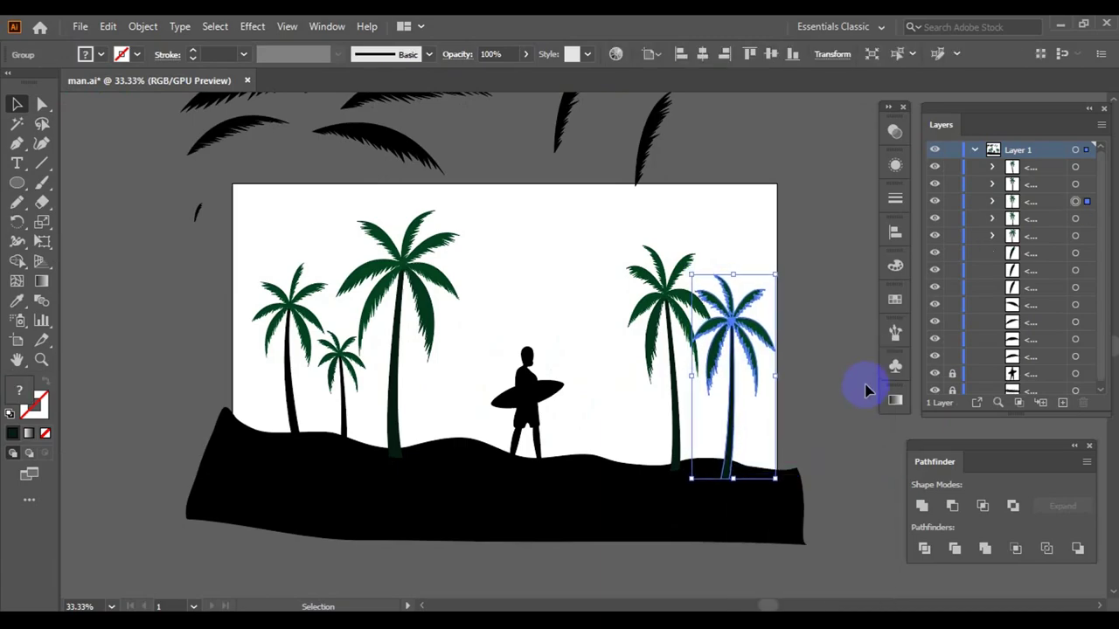
key("Right")
key("Right")
key("Right")
- Copy the small palm between the two right-hand palms and nudge the right palm into place
left_click_drag(342, 409, 706, 410)
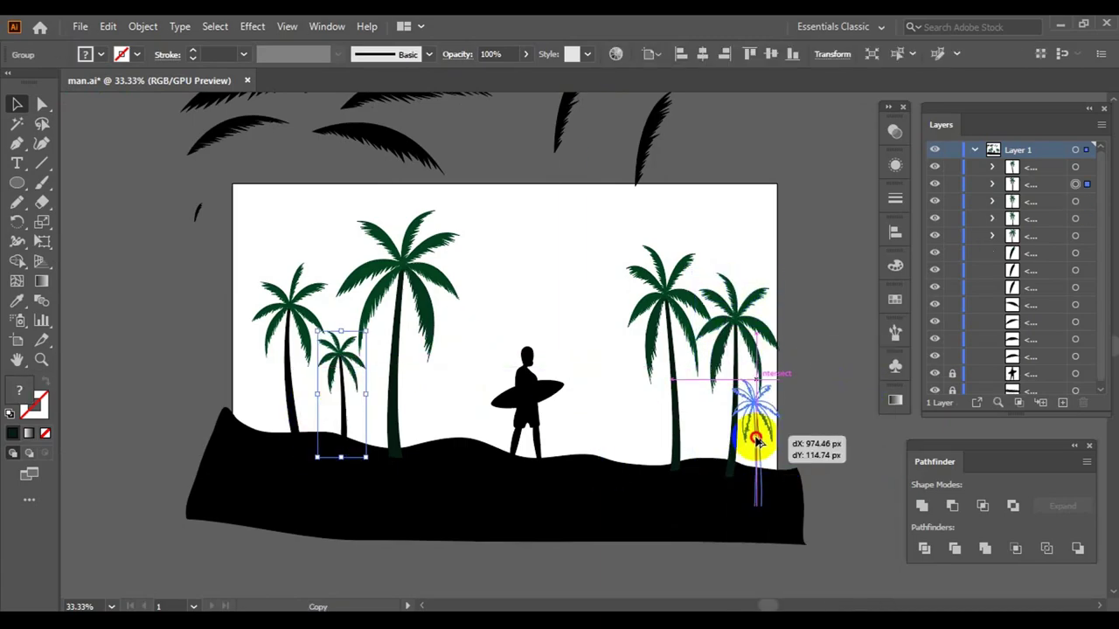
scroll(838, 450, "up", 2)
left_click_drag(568, 354, 545, 350)
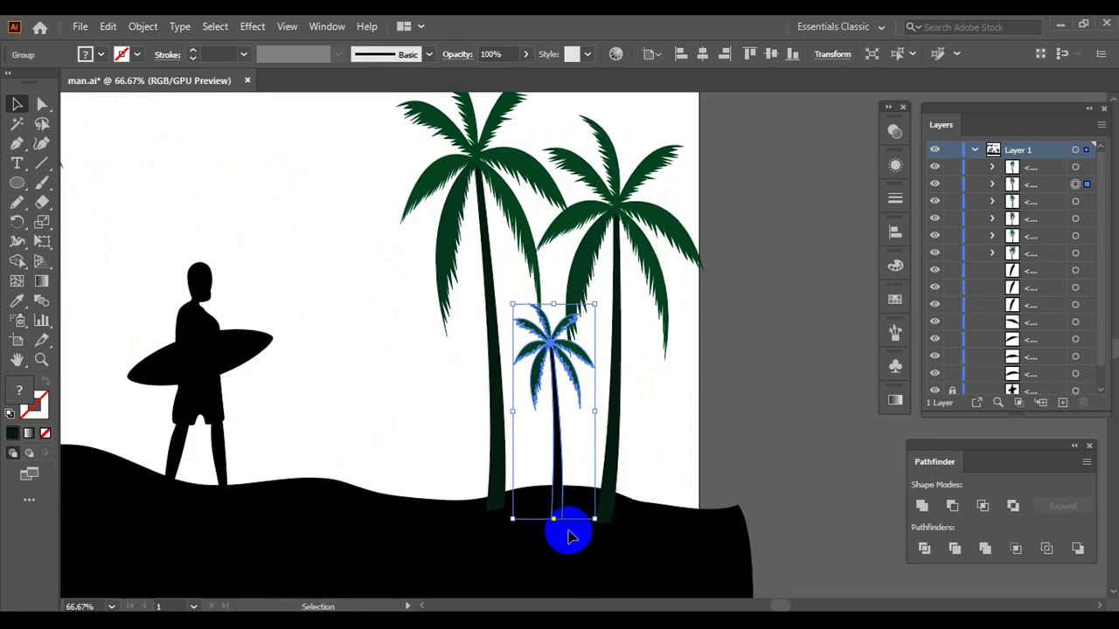
left_click_drag(554, 303, 504, 338)
scroll(537, 445, "up", 3)
scroll(582, 487, "down", 2)
scroll(717, 317, "down", 5)
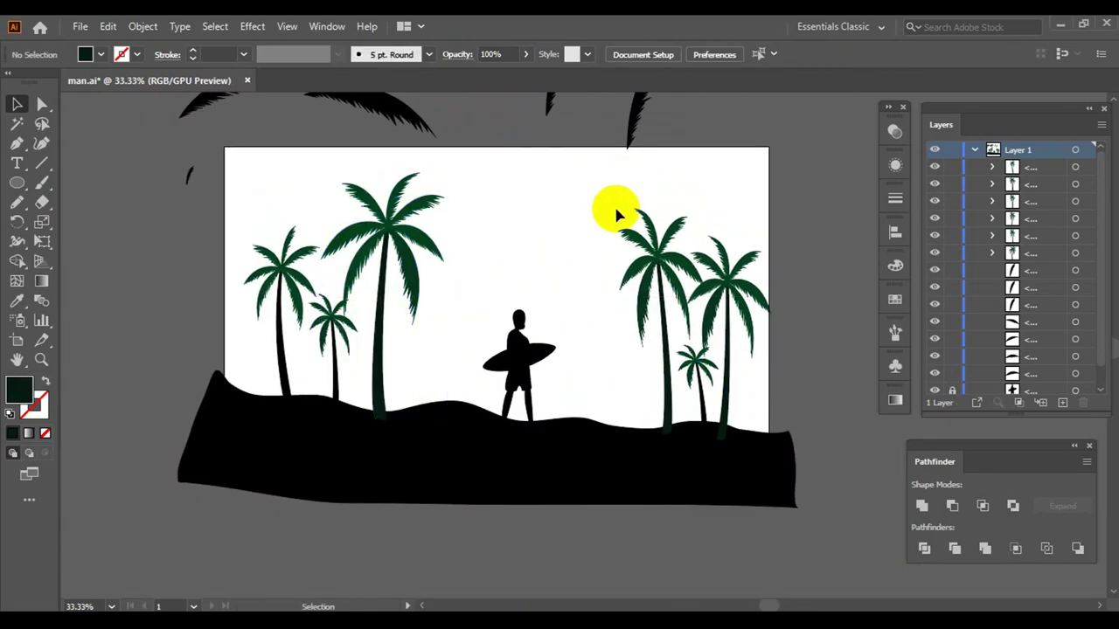
left_click(659, 219)
left_click_drag(659, 219, 650, 221)
left_click_drag(692, 329, 687, 332)
- Group the right palm's crown and trunk into a single object
left_click(819, 293)
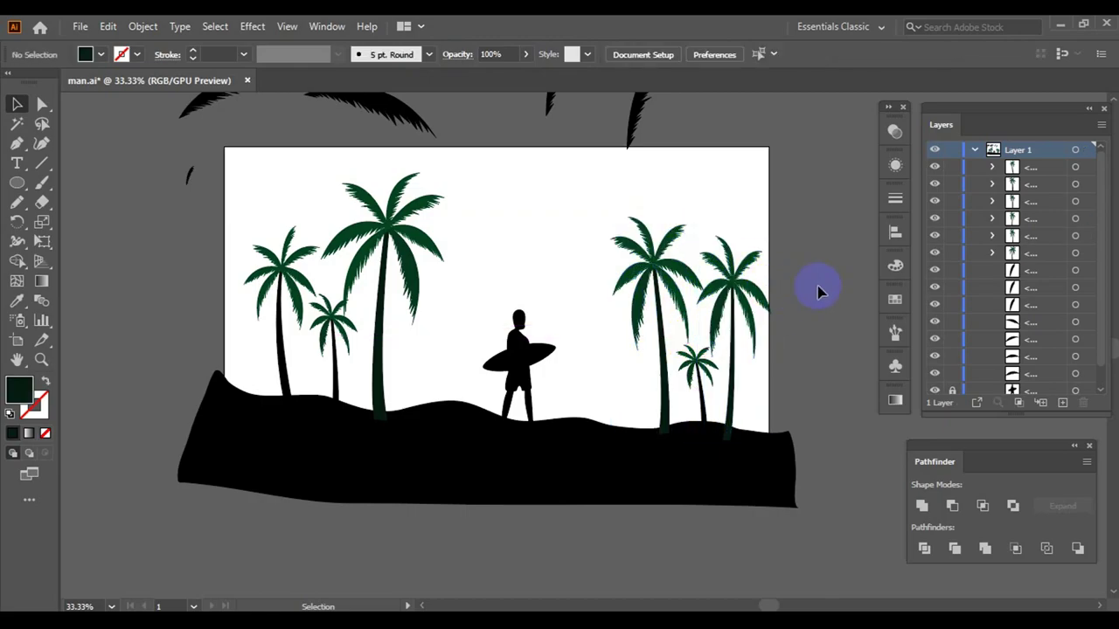
right_click(757, 290)
left_click(781, 437)
left_click(849, 345)
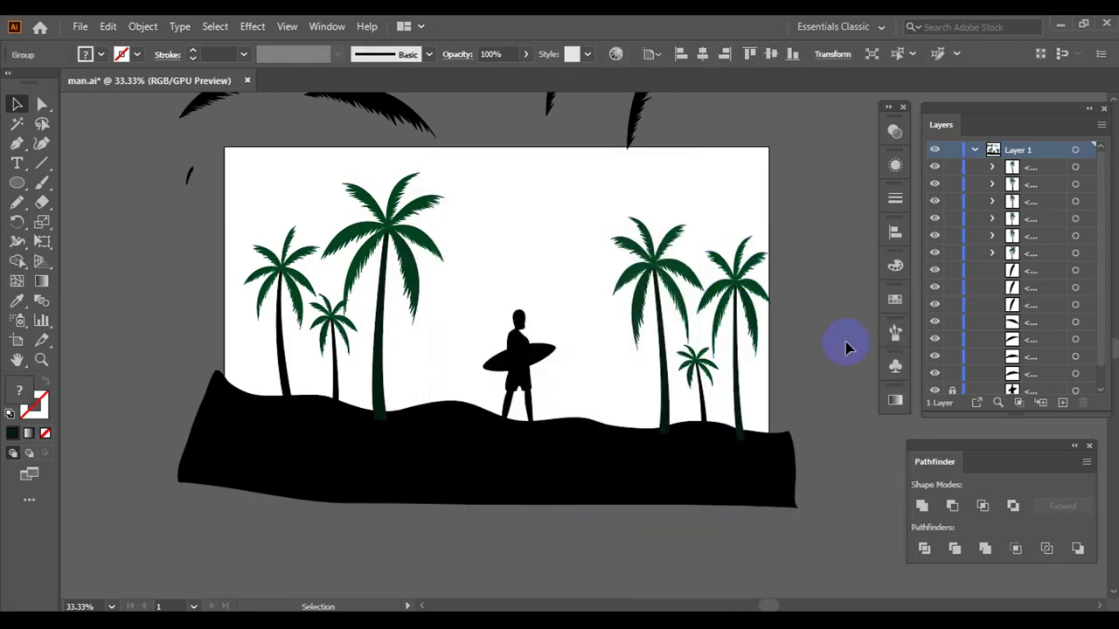
left_click(773, 442)
left_click(835, 356)
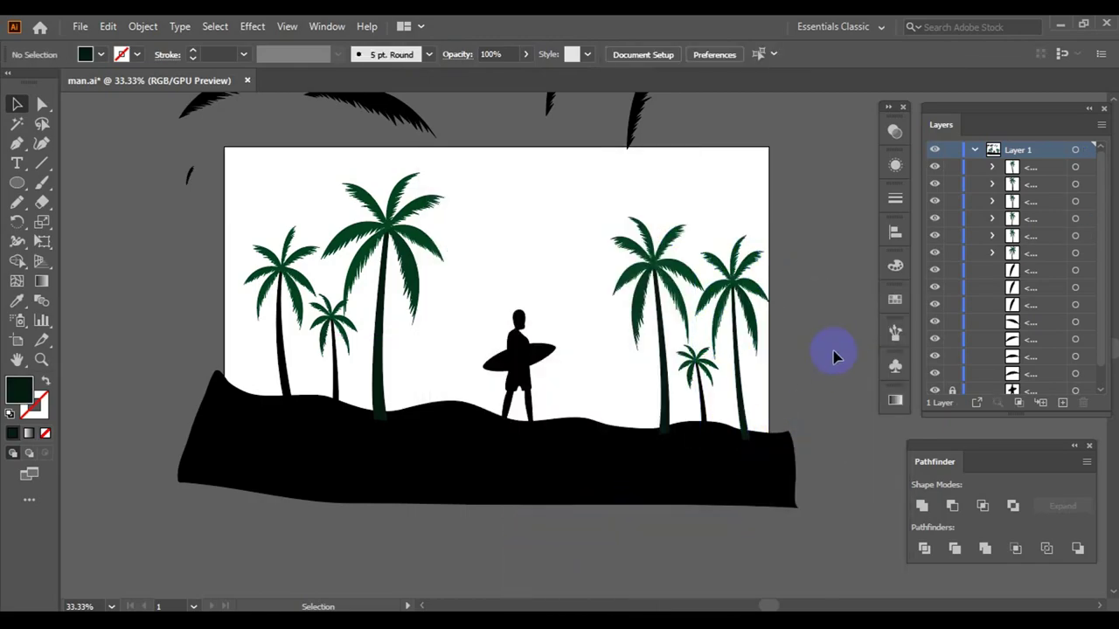
scroll(969, 387, "down", 1)
- Send the hill behind the surfer using the Arrange options
right_click(502, 393)
left_click(761, 344)
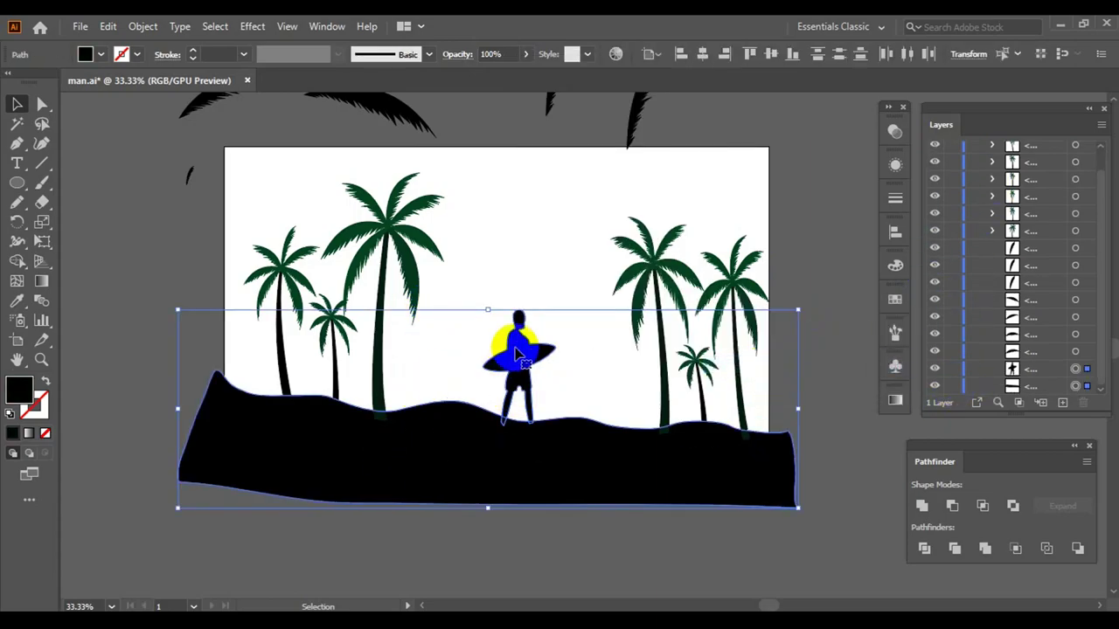
right_click(513, 337)
left_click(749, 530)
left_click(831, 404)
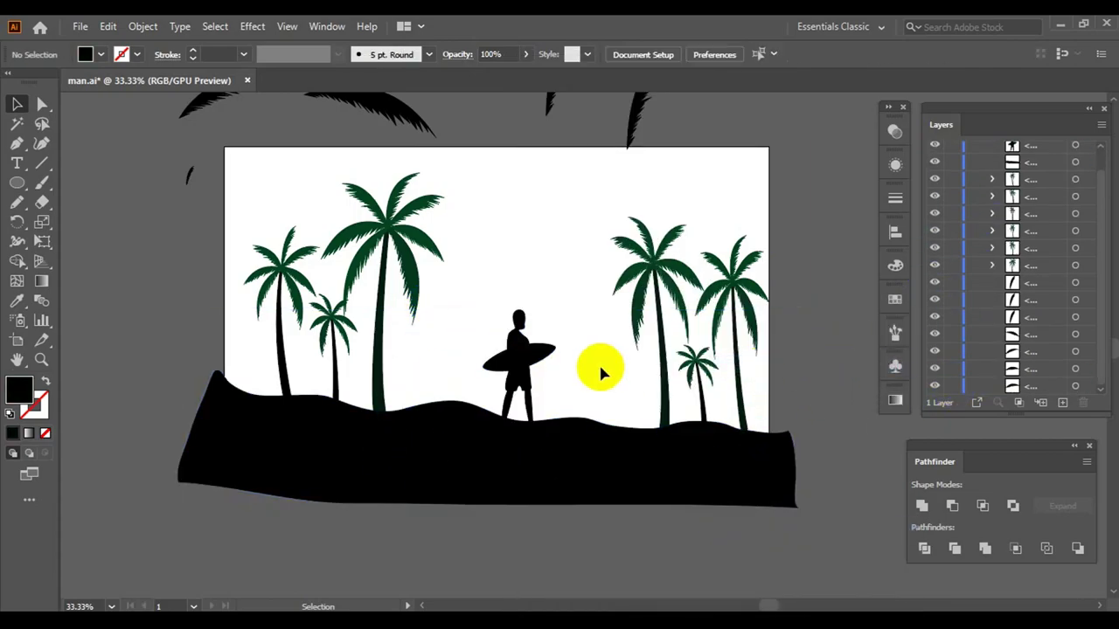
- Nudge the surfer silhouette slightly right into its final position
left_click(519, 315)
key("Right")
key("Right")
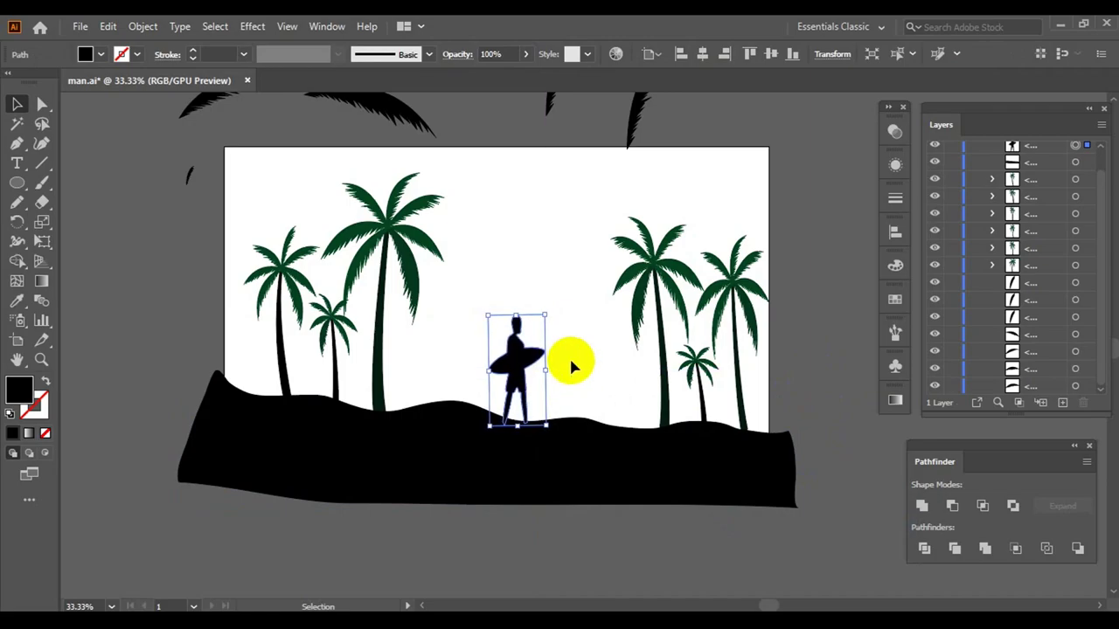
key("Right")
key("Right")
key("ctrl+shift+a")
scroll(979, 225, "up", 1)
- Lock Layer 1, add an empty Layer 2, and ready a red-filled Rectangle tool
left_click(974, 149)
left_click(1062, 402)
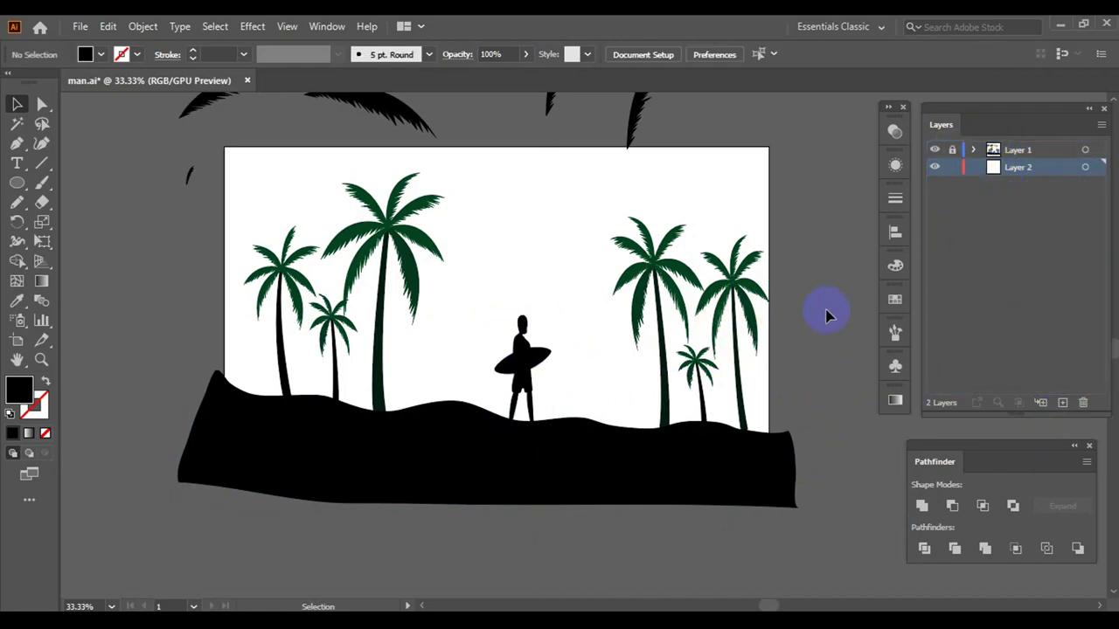
right_click(17, 183)
left_click(82, 182)
left_click(101, 55)
- Draw a red rectangle covering the whole artboard on Layer 2
left_click(83, 87)
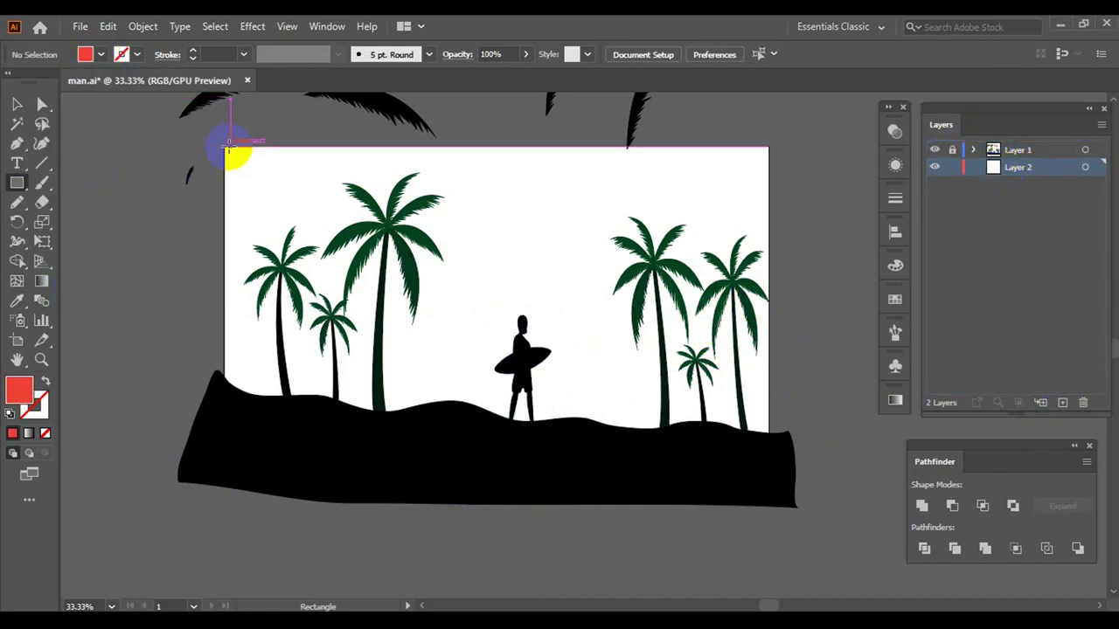
mouse_move(214, 144)
left_mouse_down()
mouse_move(774, 456)
mouse_move(778, 488)
left_mouse_up()
key("v")
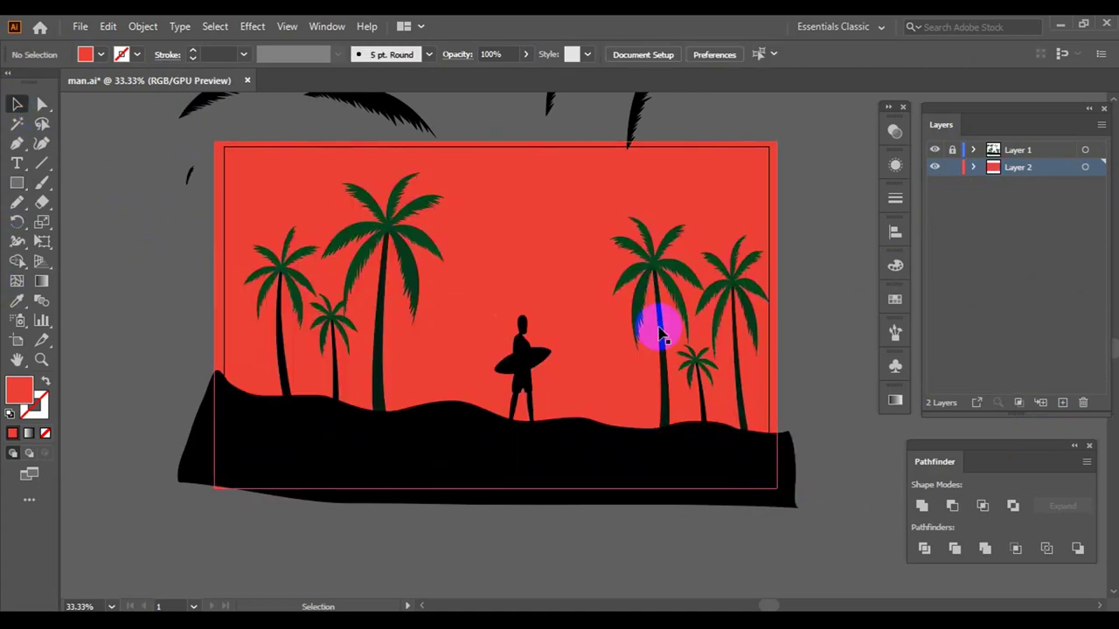
left_click(564, 258)
- Fill the rectangle with a top-to-bottom gradient whose first stop is orange
key("g")
left_click(400, 230)
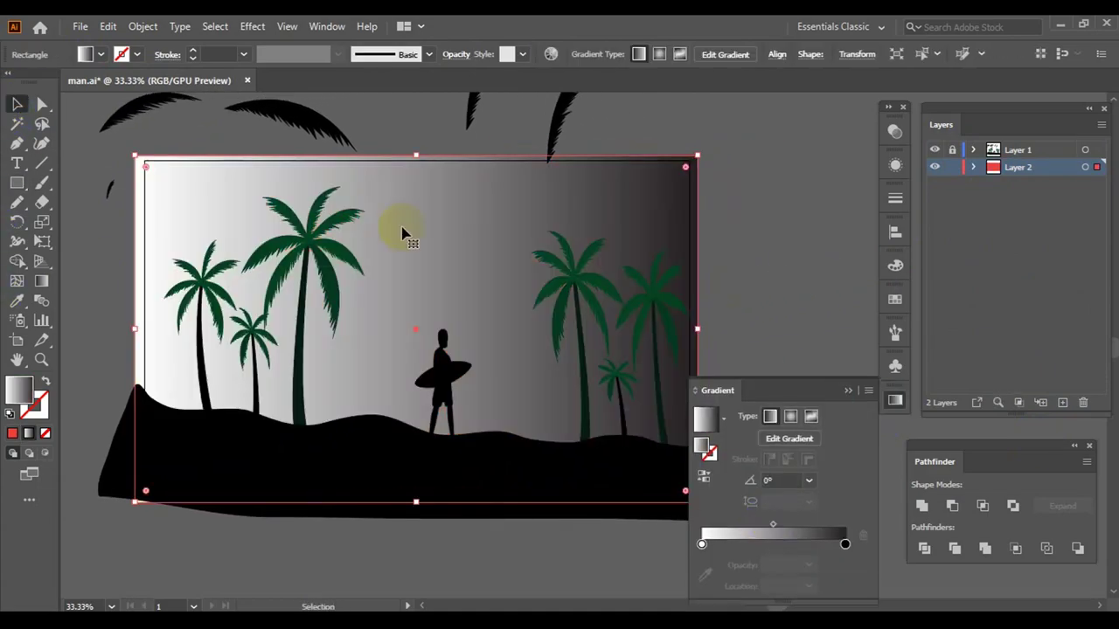
left_click_drag(424, 150, 426, 503)
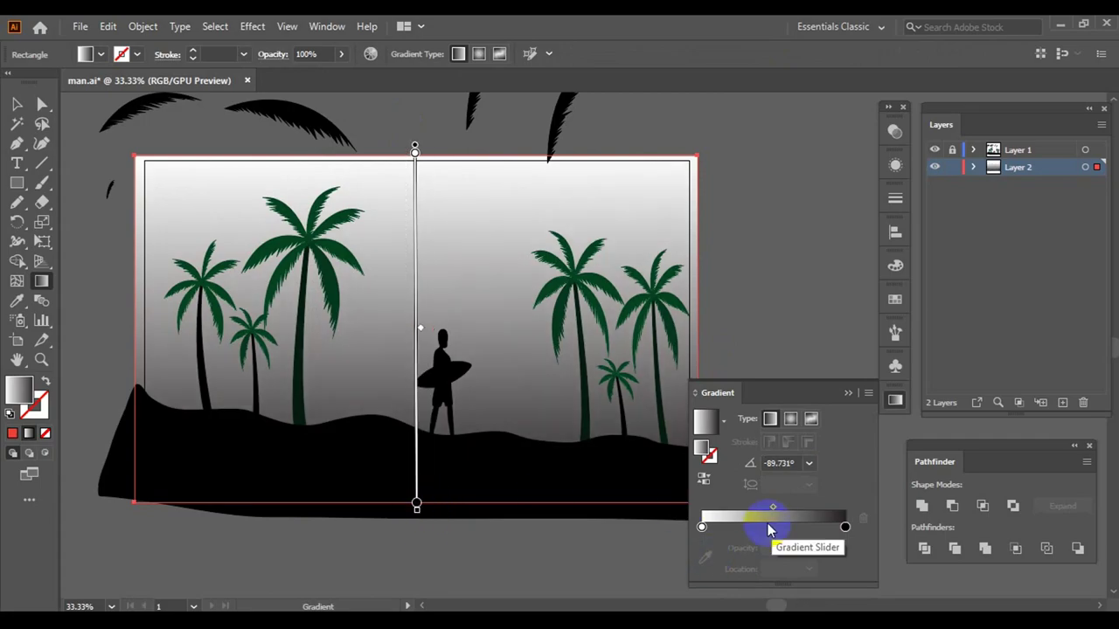
double_click(701, 528)
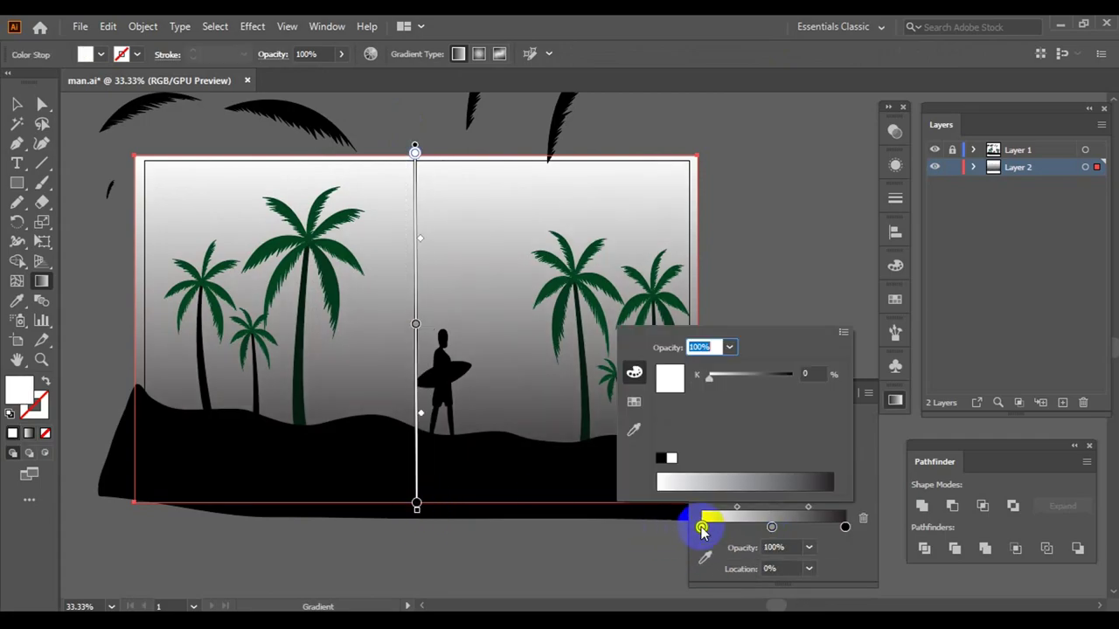
left_click(100, 54)
left_click(148, 81)
- Colour the sky gradient's middle stop yellow and its right stop orange
left_click(772, 527)
double_click(772, 527)
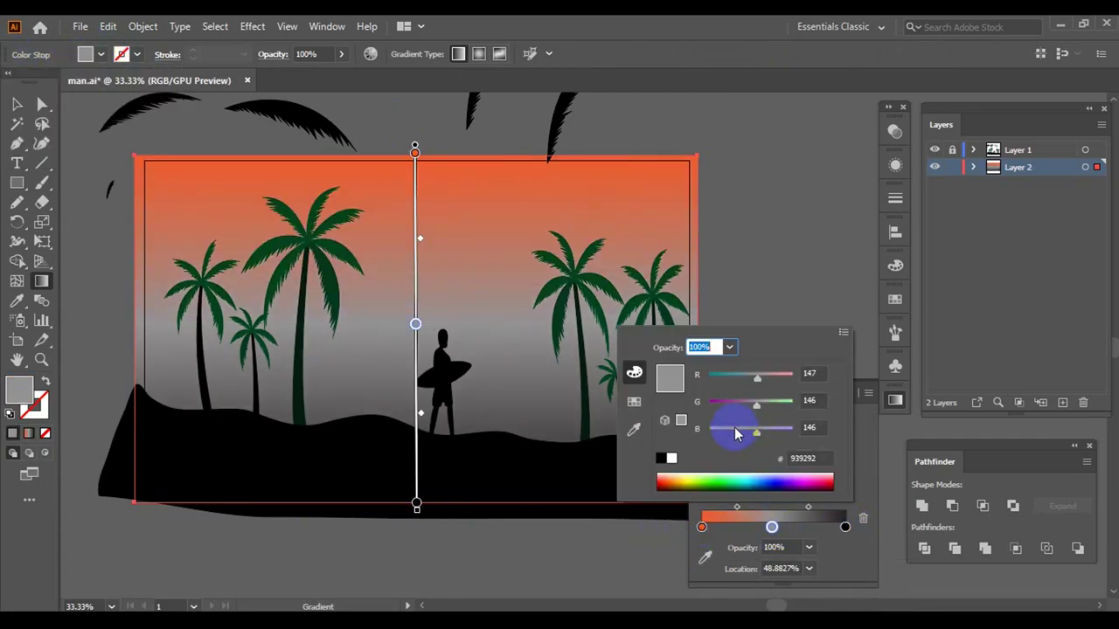
left_click(696, 473)
left_click(844, 527)
double_click(845, 527)
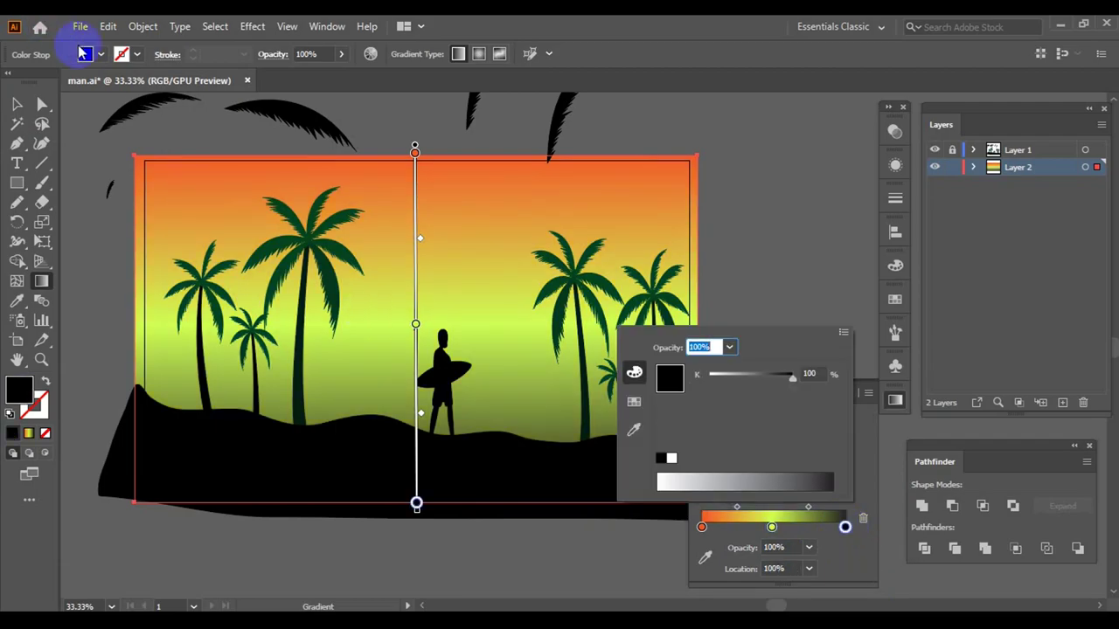
left_click(100, 54)
left_click(140, 82)
- Shift the sky gradient's blend points and turn the green stop light orange
left_click_drag(809, 514, 787, 514)
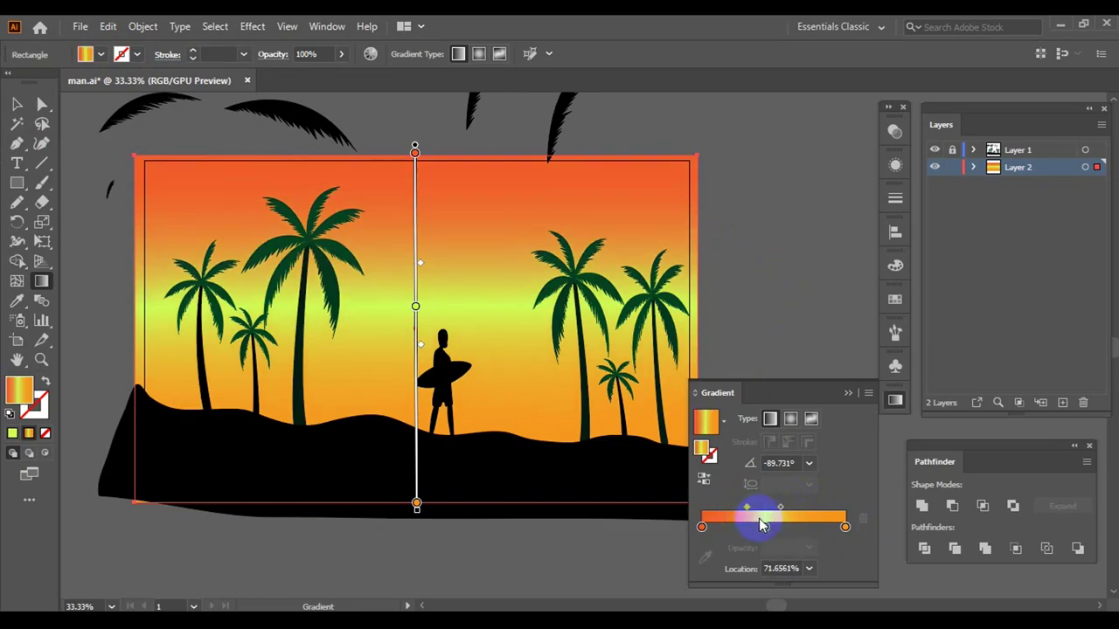
left_click_drag(765, 528, 774, 528)
left_click(771, 522)
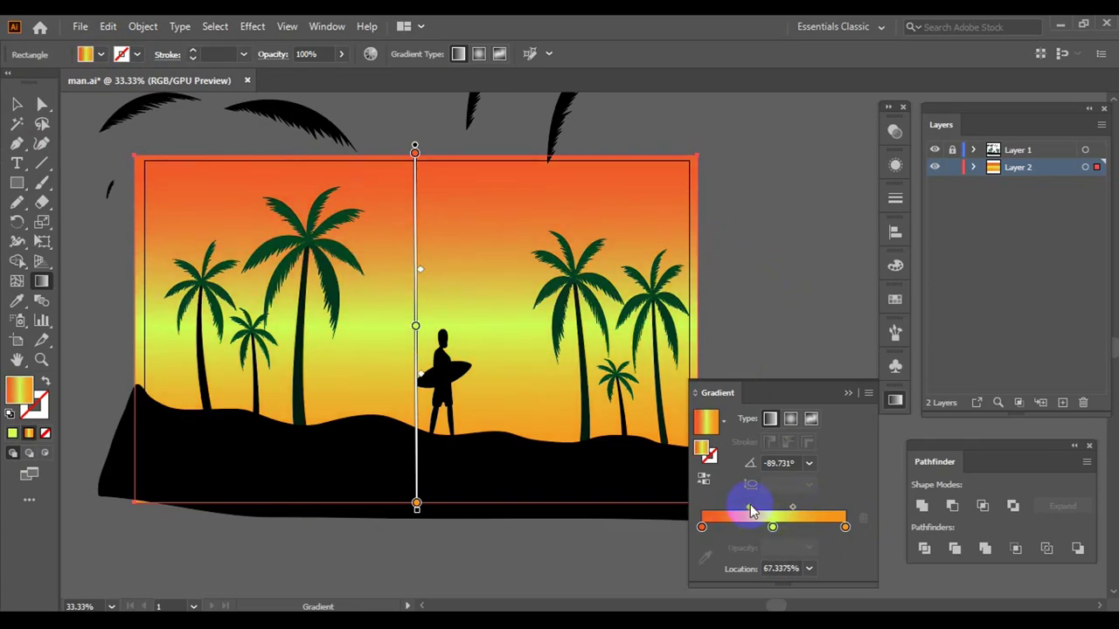
left_click(897, 267)
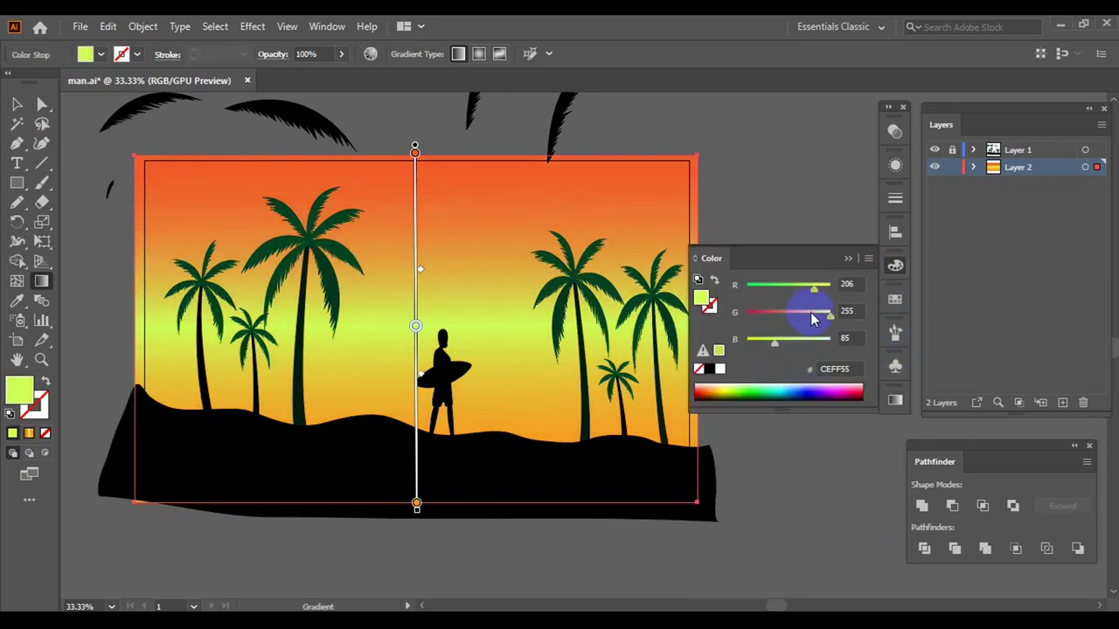
mouse_move(814, 288)
left_mouse_down()
mouse_move(830, 288)
mouse_move(811, 314)
left_mouse_up()
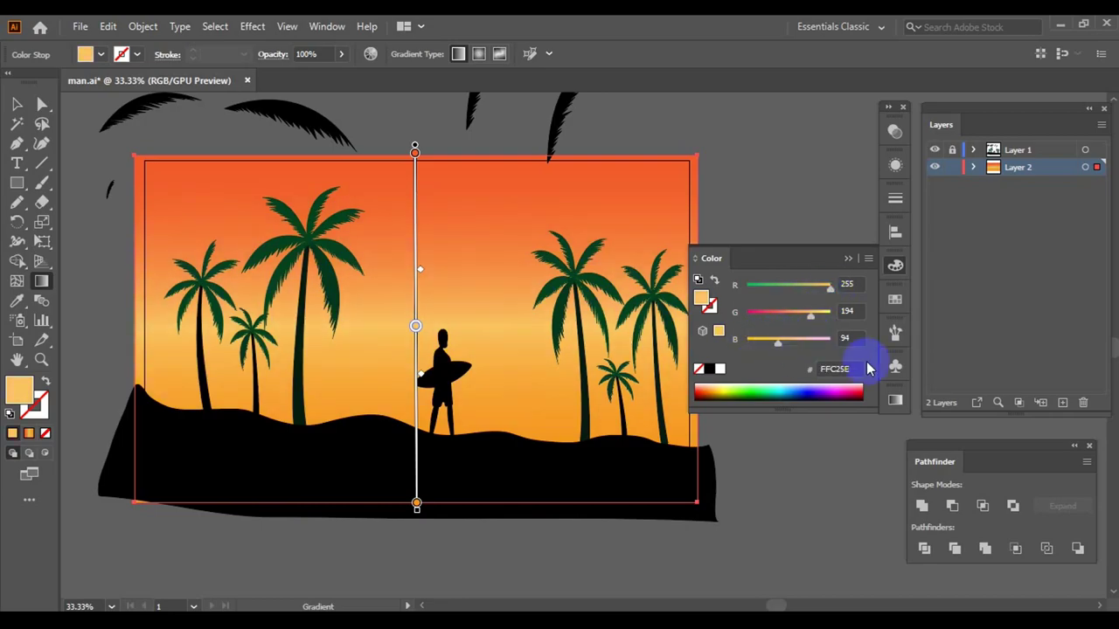
left_click(895, 399)
- Move the orange stop to about 53% and lighten it to peach
mouse_move(799, 526)
left_mouse_down()
mouse_move(749, 526)
mouse_move(779, 527)
left_mouse_up()
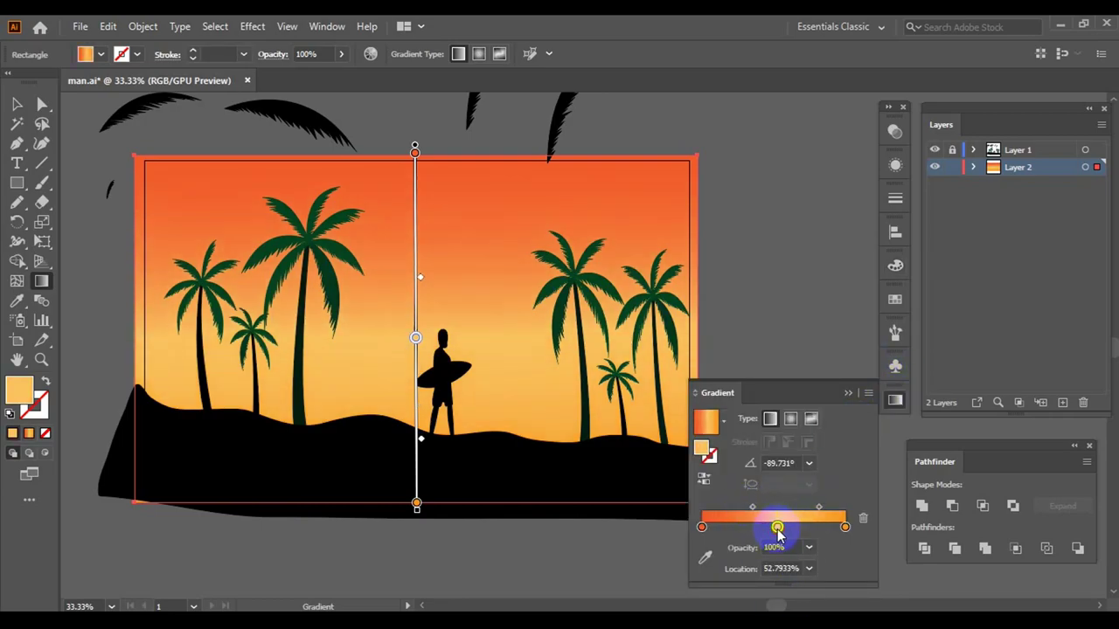
left_click(895, 267)
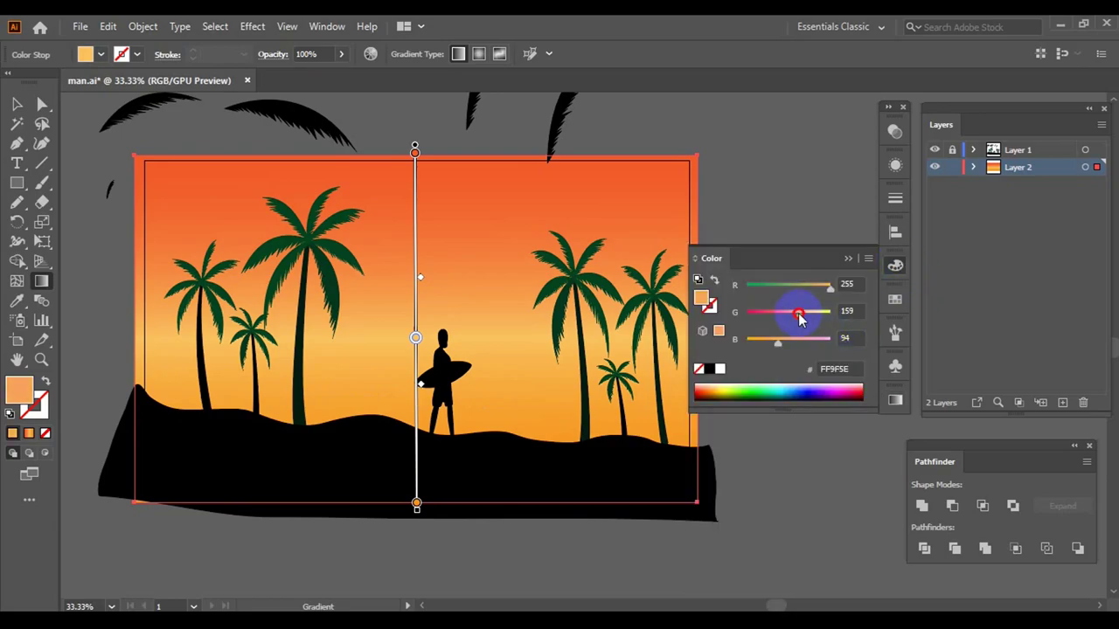
left_click_drag(776, 341, 791, 342)
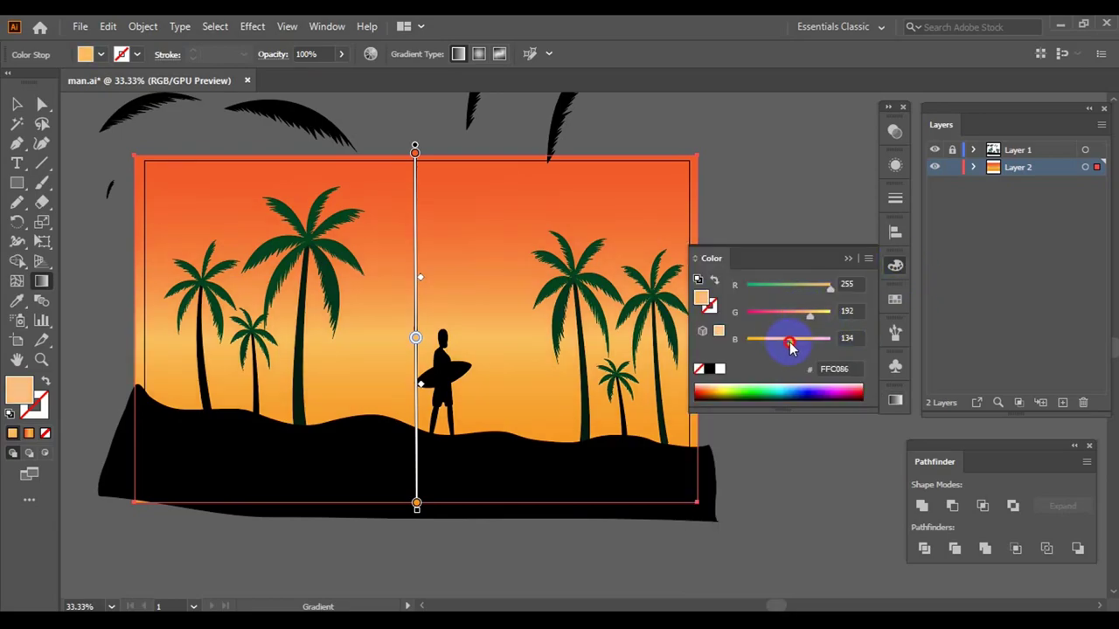
left_click(892, 406)
- Add a warm-orange stop (F69F4C) at 27.65% in the upper sky
left_click(741, 526)
double_click(741, 526)
left_click_drag(739, 402, 761, 407)
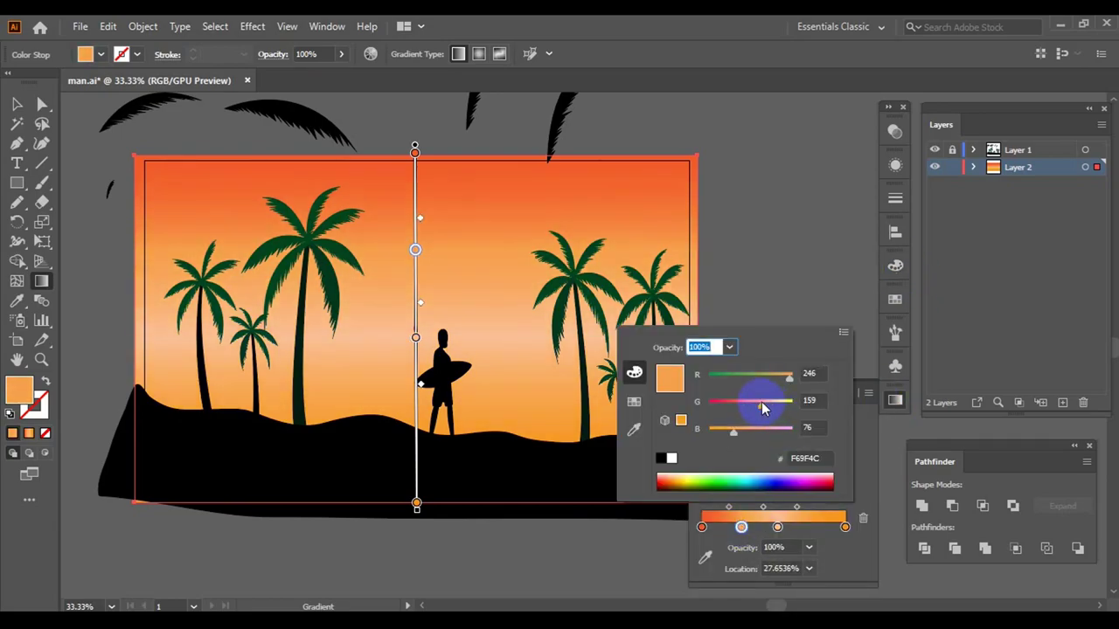
left_click(721, 511)
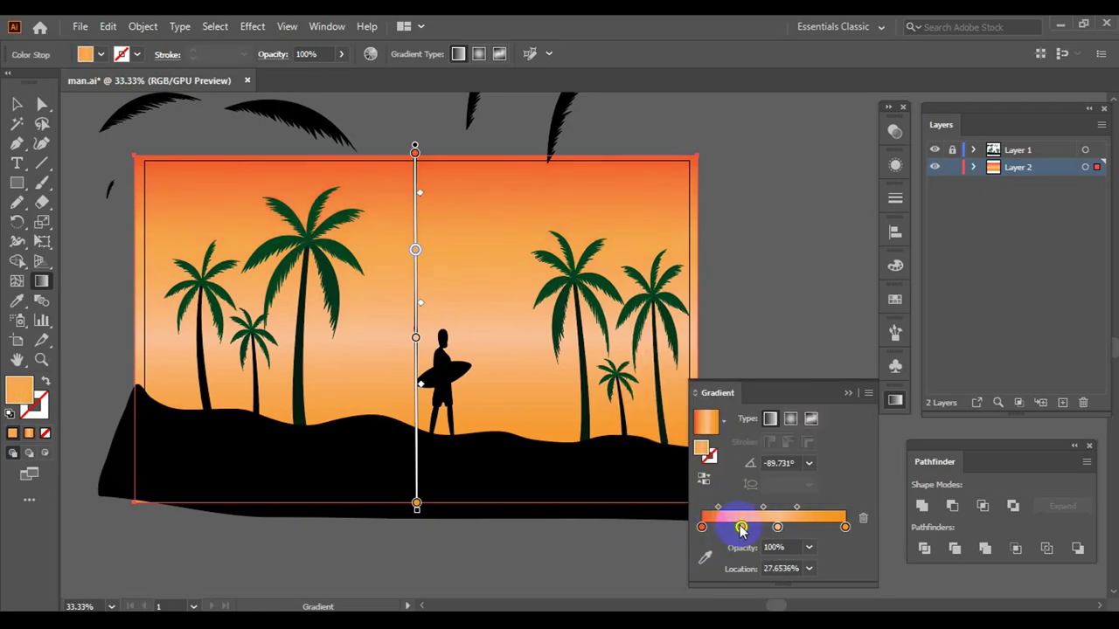
double_click(741, 528)
left_click(18, 104)
left_click_drag(743, 286, 790, 290)
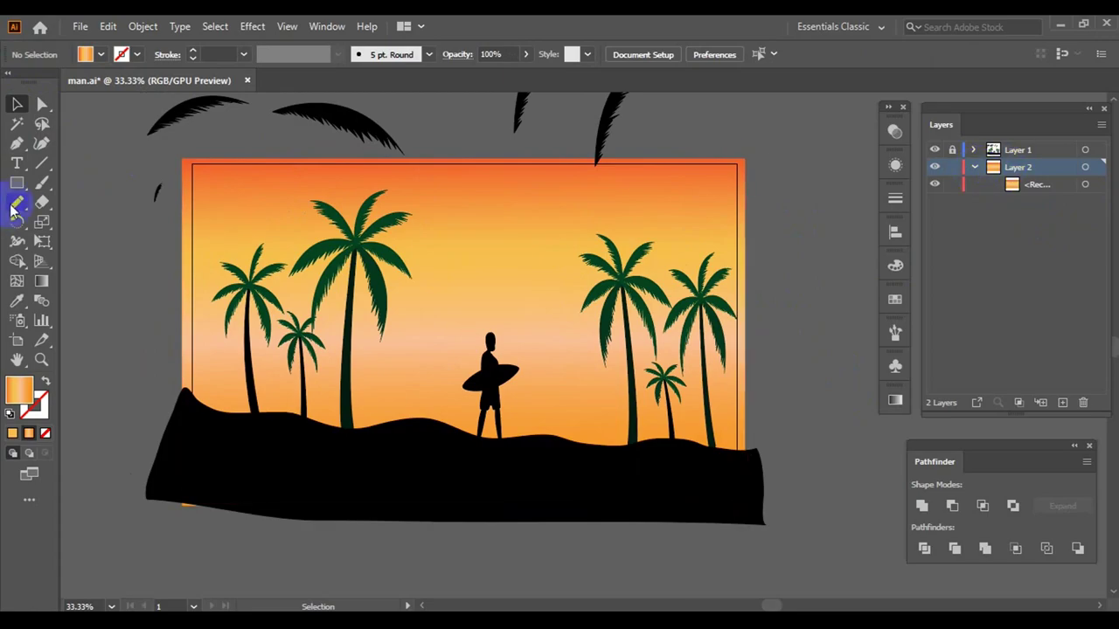
- Draw a rectangle over the lower half of the scene for the sea
left_click_drag(178, 290, 752, 524)
left_click(17, 103)
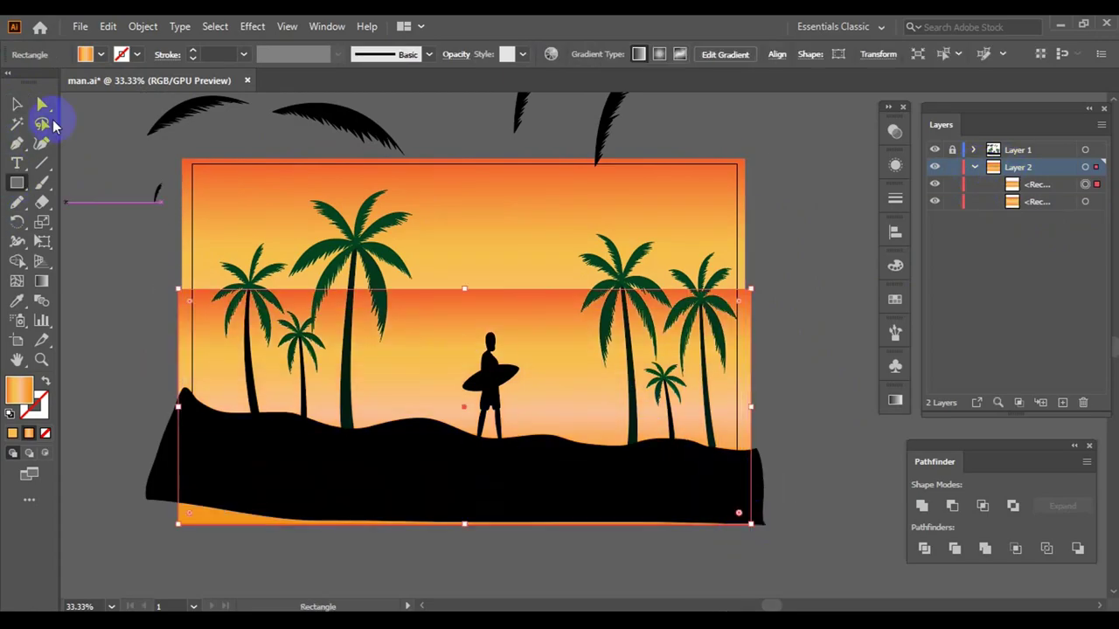
left_click(790, 328)
left_click(518, 309)
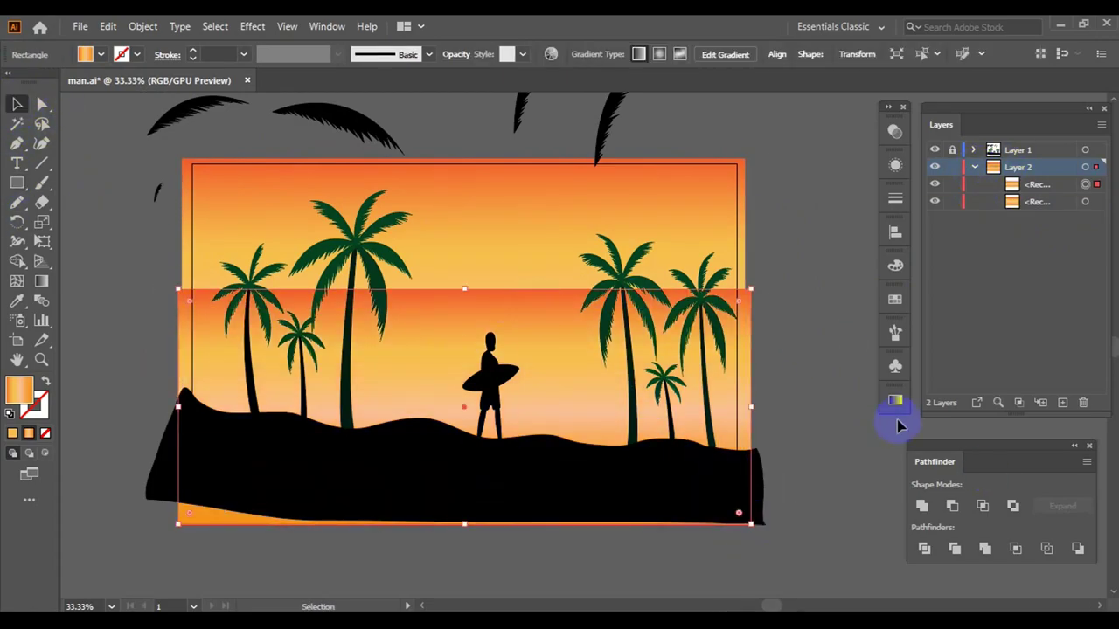
left_click(795, 403)
left_click(527, 304)
- Make the sea gradient's first stop red-orange and add a golden-orange stop
double_click(701, 543)
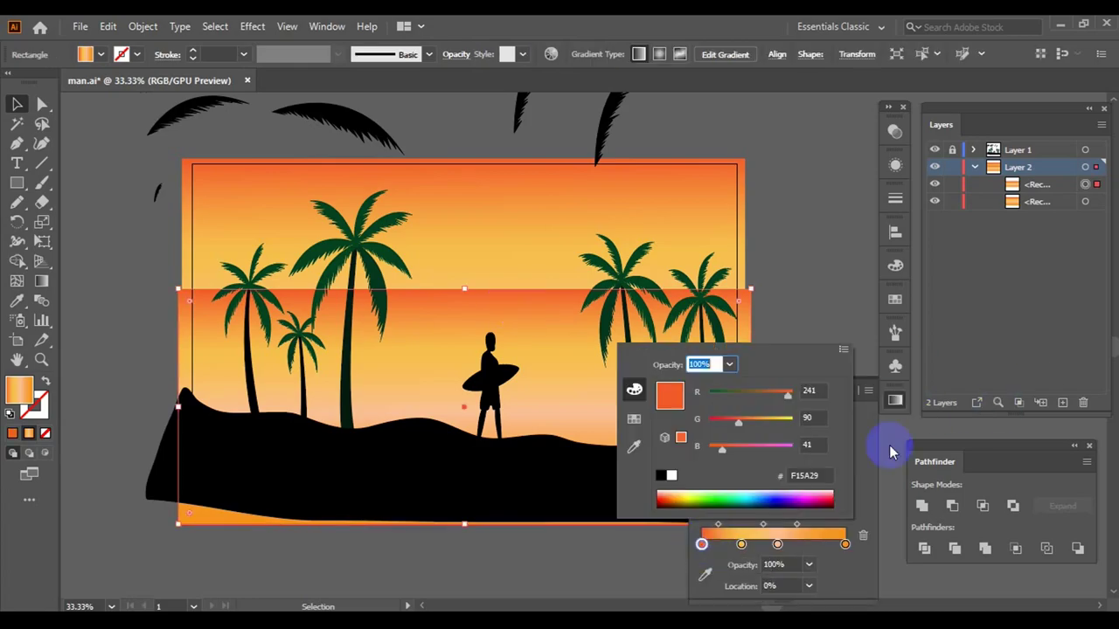
left_click_drag(787, 392, 766, 398)
left_click(778, 544)
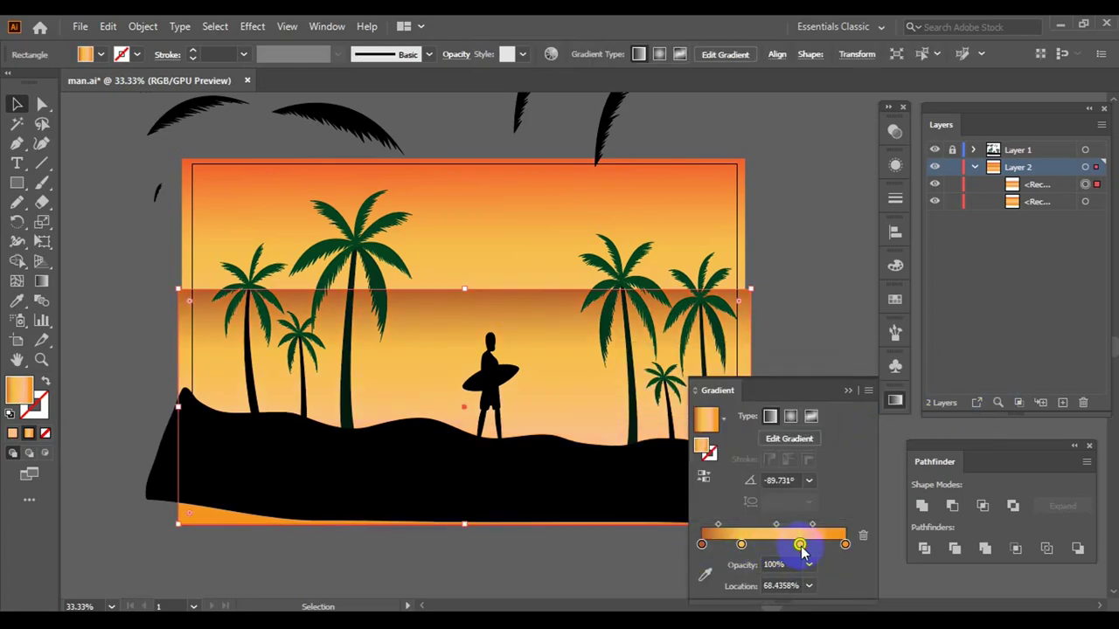
left_click(896, 265)
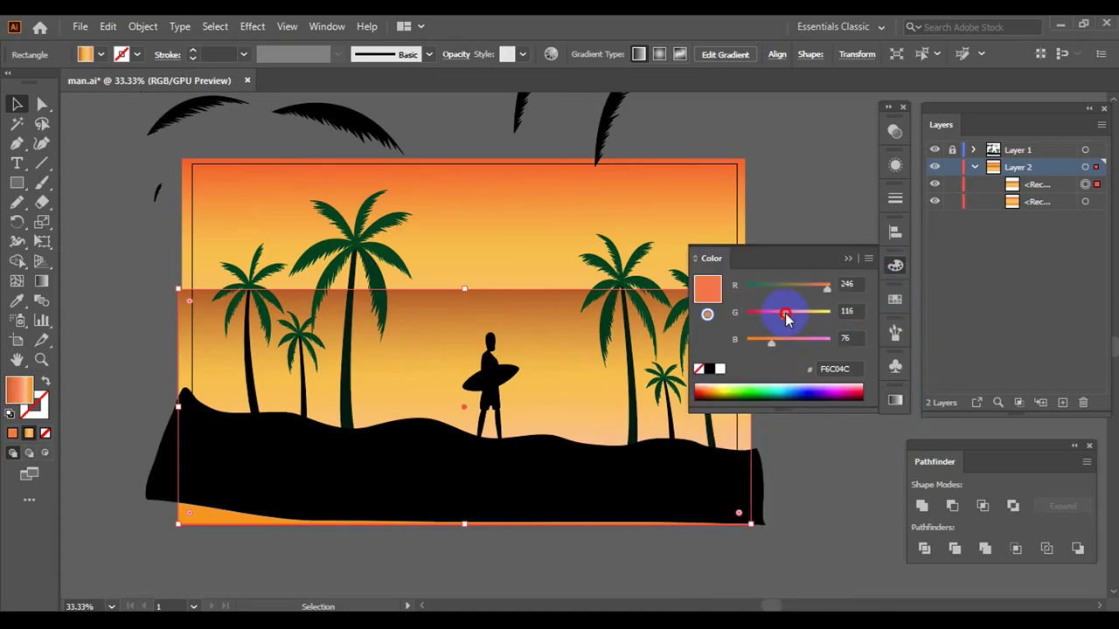
left_click_drag(781, 312, 801, 318)
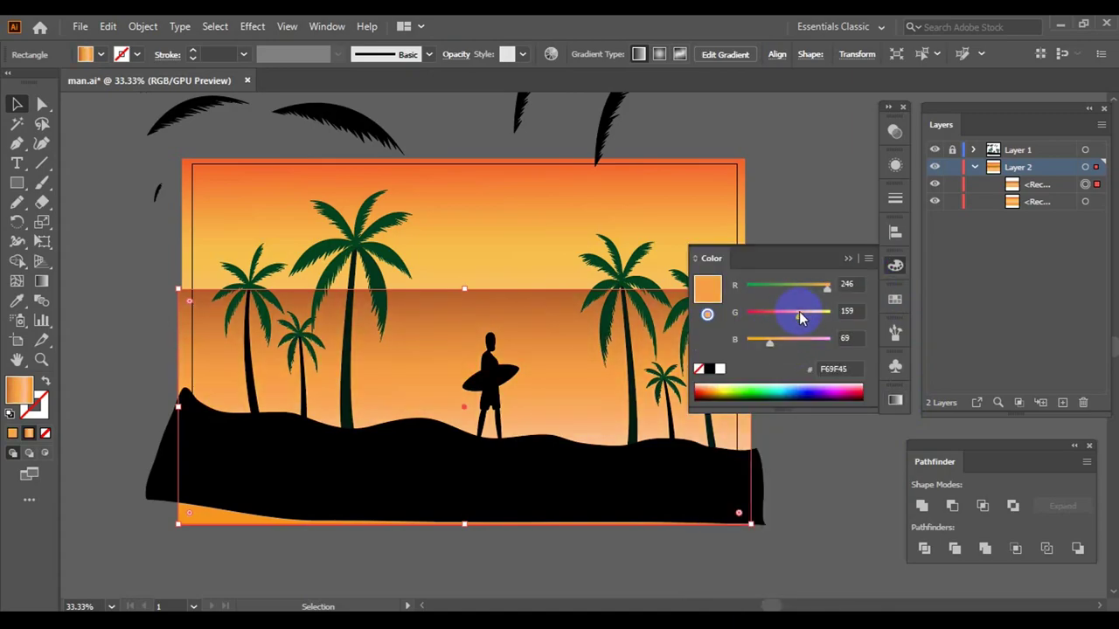
left_click(895, 399)
- Darken the sea gradient's horizon stop toward brown
double_click(800, 544)
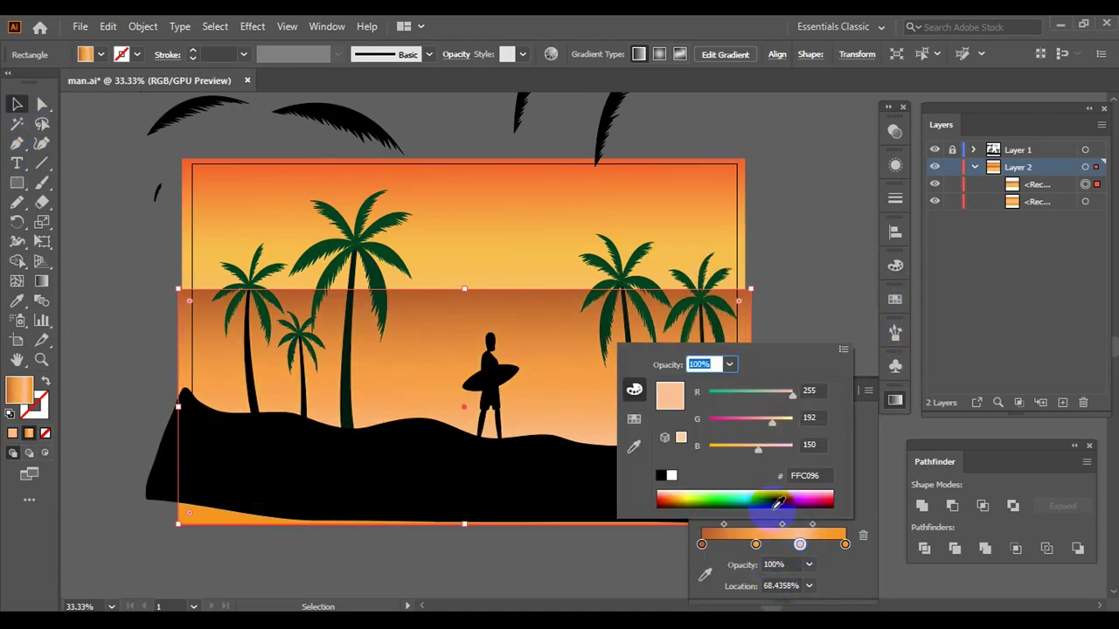
left_click(684, 498)
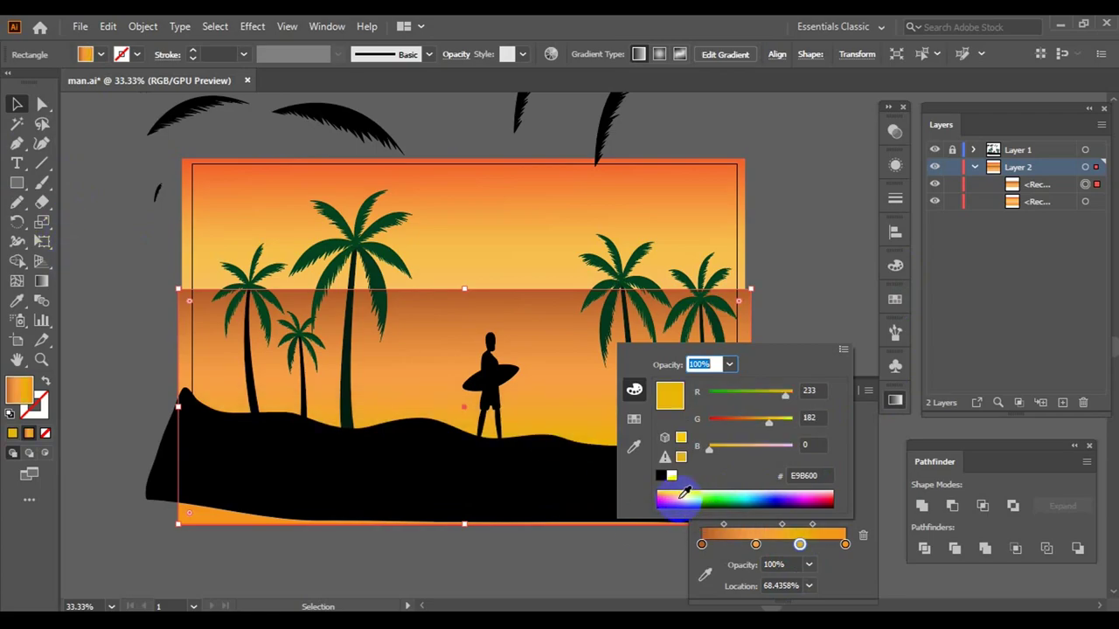
left_click(849, 393)
left_click(895, 400)
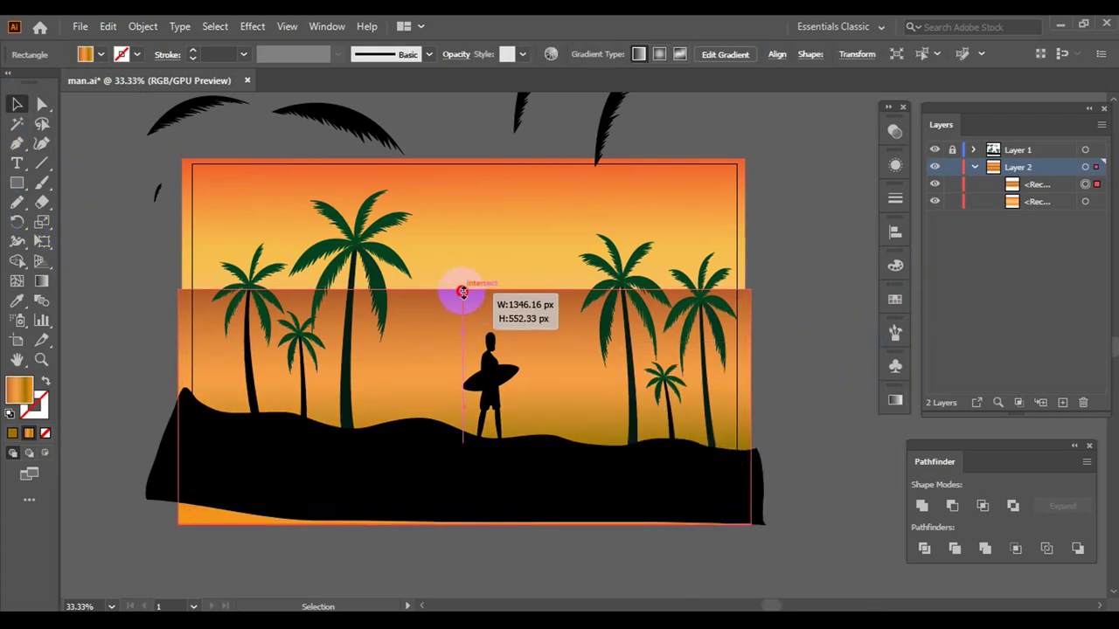
- Align the sea's top edge with the horizon and lock the rectangle with Ctrl+2
left_click_drag(462, 291, 463, 287)
left_click(816, 355)
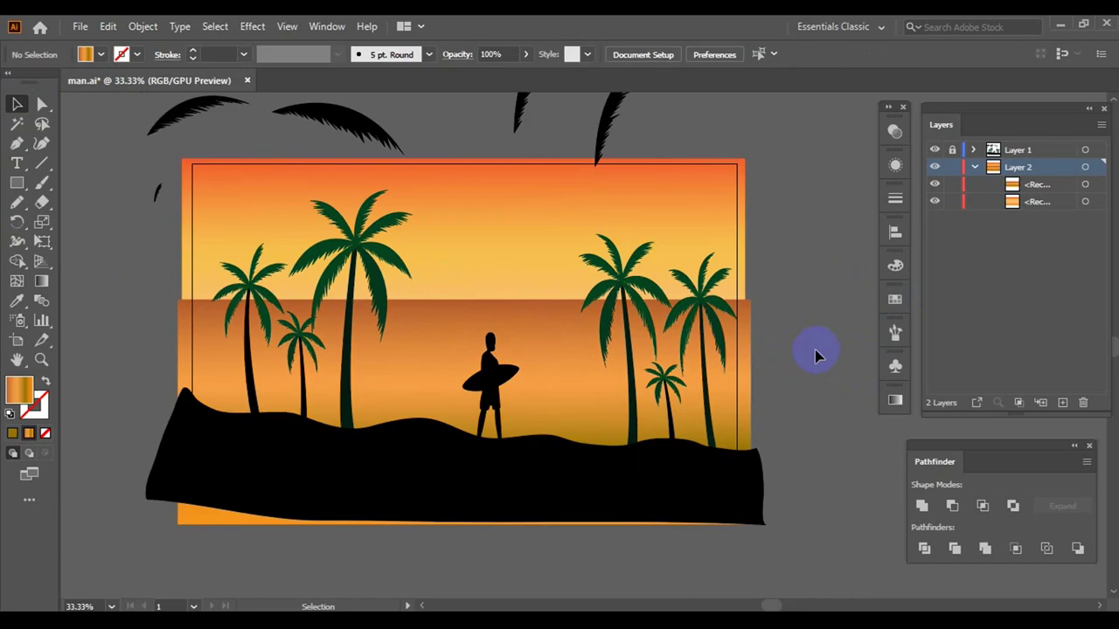
scroll(807, 342, "left", 1)
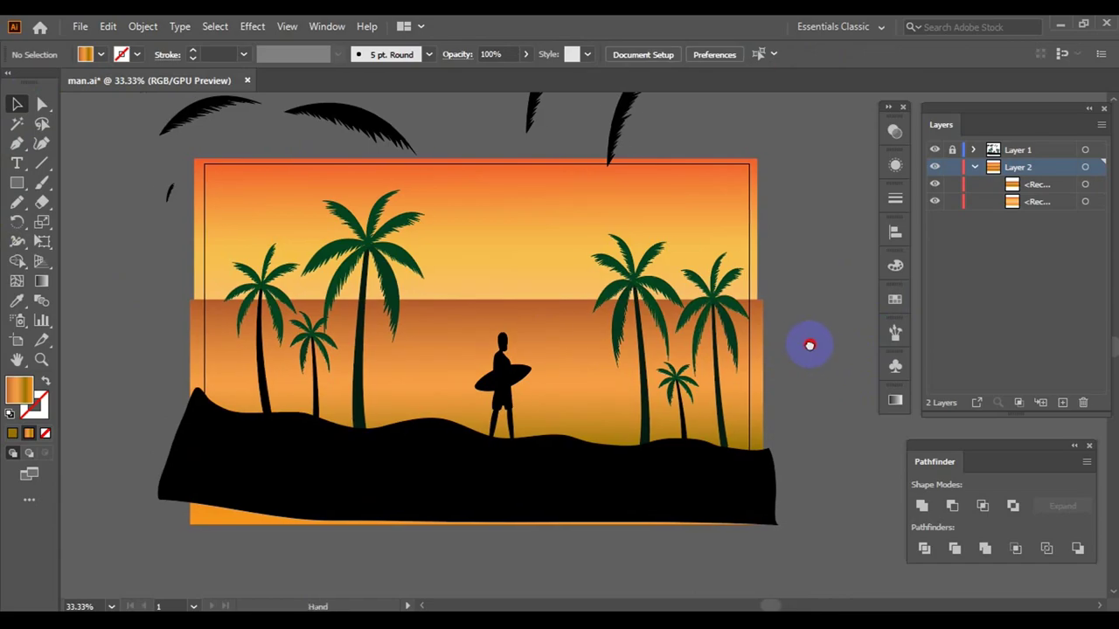
left_click(603, 361)
key("ctrl+2")
- Draw a sun circle on the horizon and give it a radial gradient
left_click_drag(16, 182, 70, 215)
left_click_drag(451, 242, 583, 374)
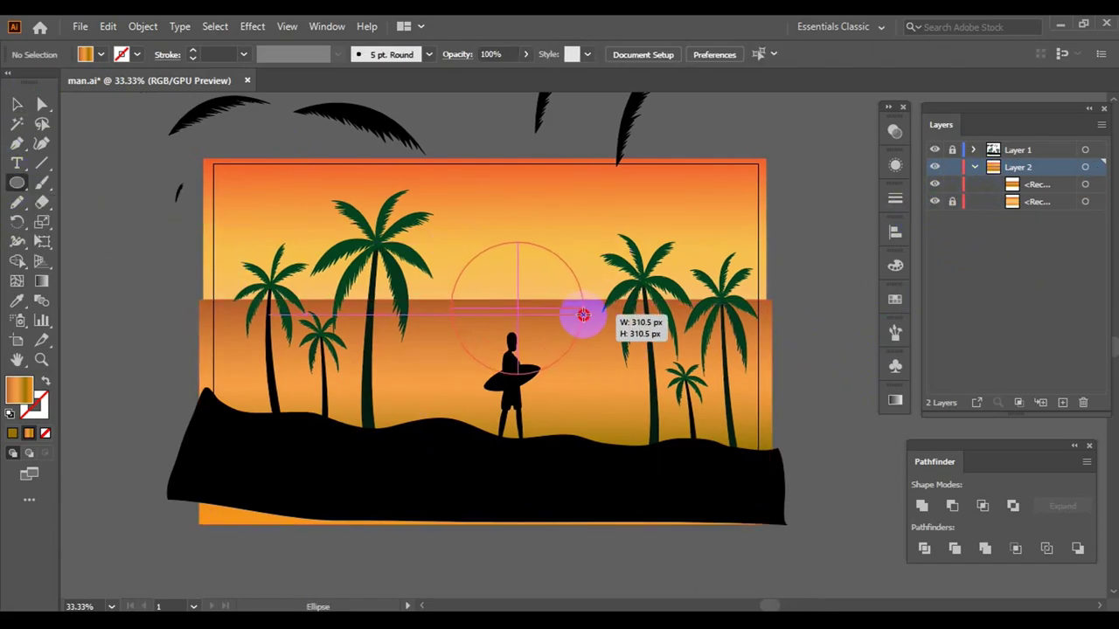
key("ctrl+F9")
left_click(791, 417)
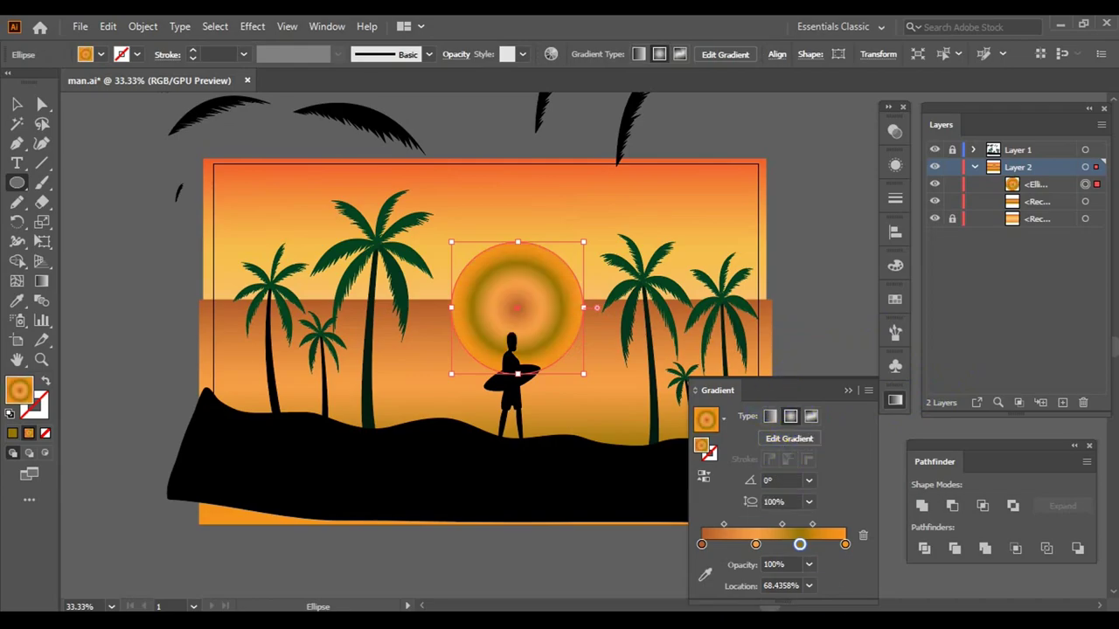
- Make the sun's outer stop yellow at the gradient's end and recolour the middle stop
double_click(845, 544)
left_click_drag(759, 419, 789, 422)
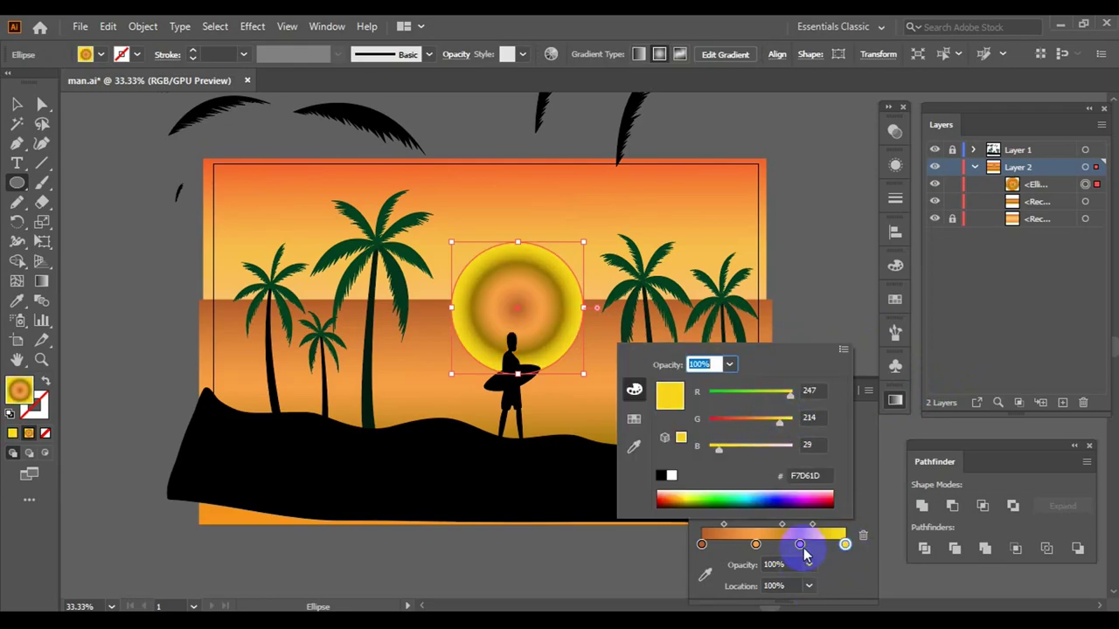
left_click(861, 539)
left_click_drag(853, 542, 799, 529)
left_click(757, 545)
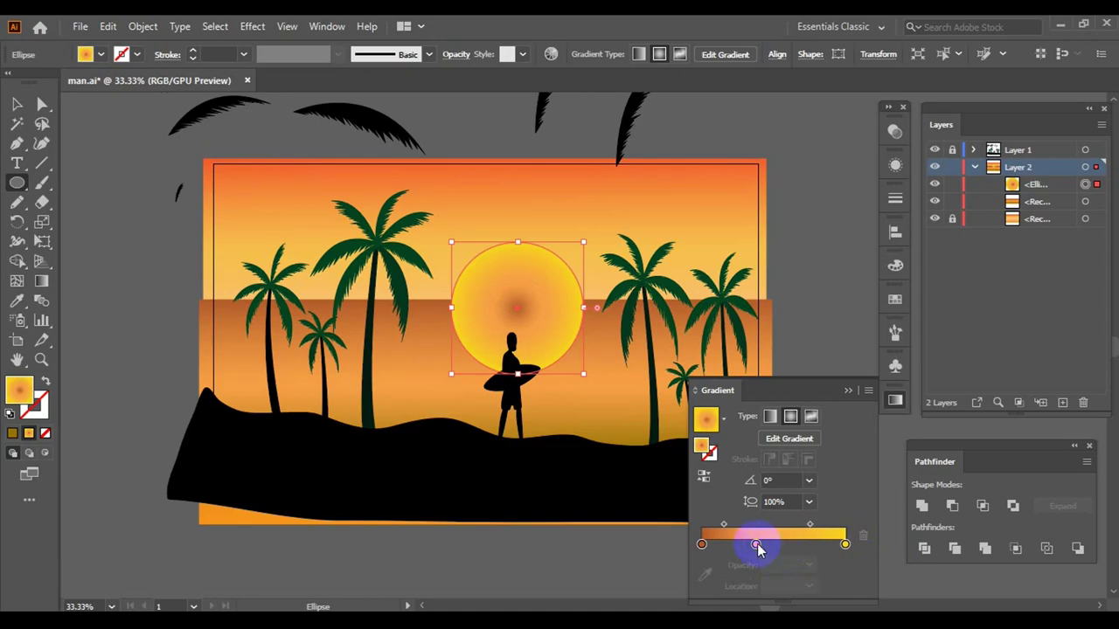
double_click(780, 545)
left_click(775, 486)
left_click_drag(774, 486, 748, 486)
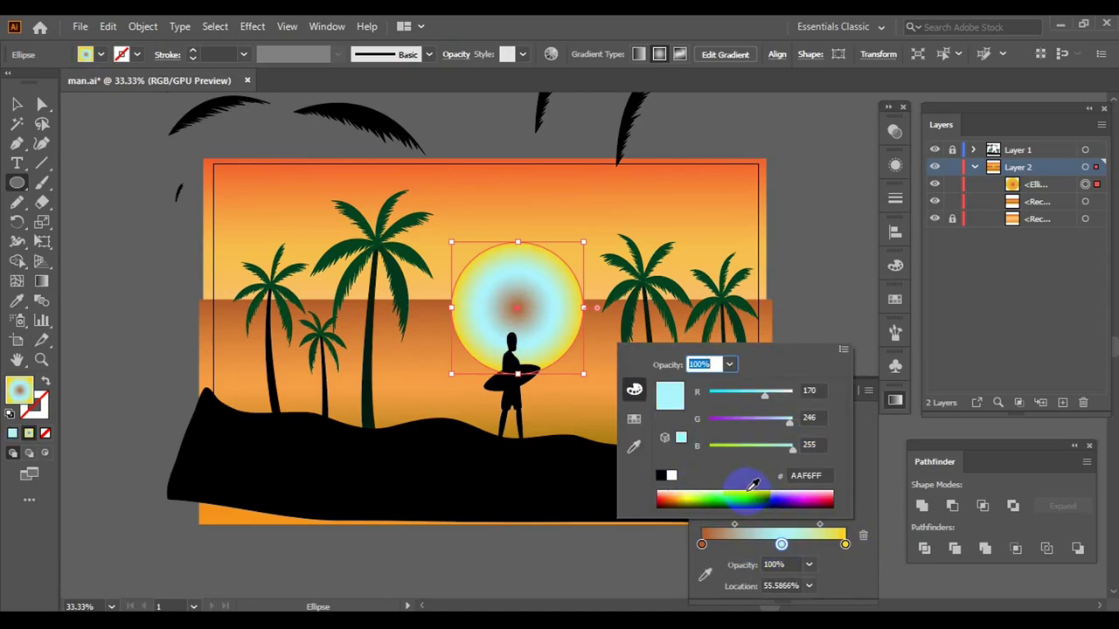
left_click(101, 75)
- Remove the orange stop and set the sun's centre stop to white
left_click(624, 305)
left_click(781, 545)
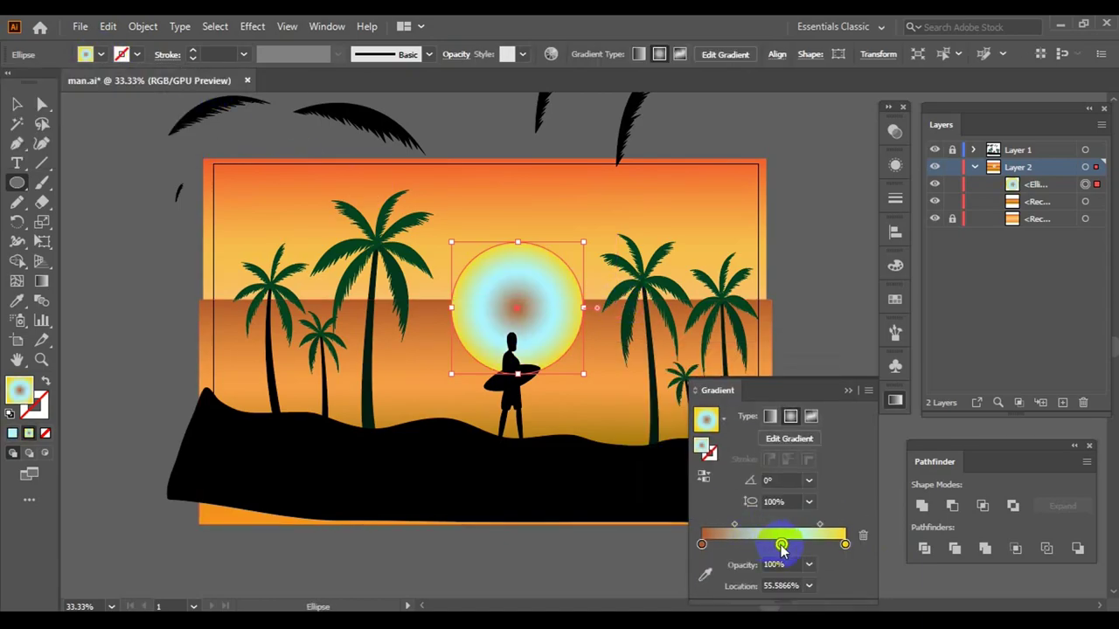
left_click(863, 536)
left_click(85, 55)
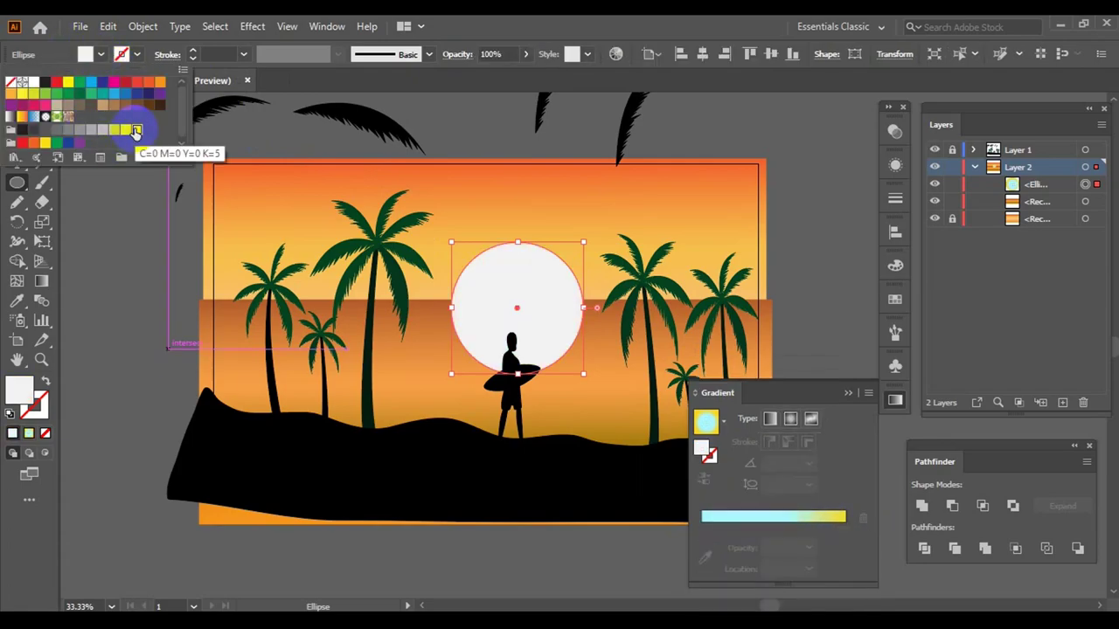
key("Escape")
left_click(780, 545)
double_click(781, 545)
left_click_drag(789, 395, 794, 395)
left_click(766, 552)
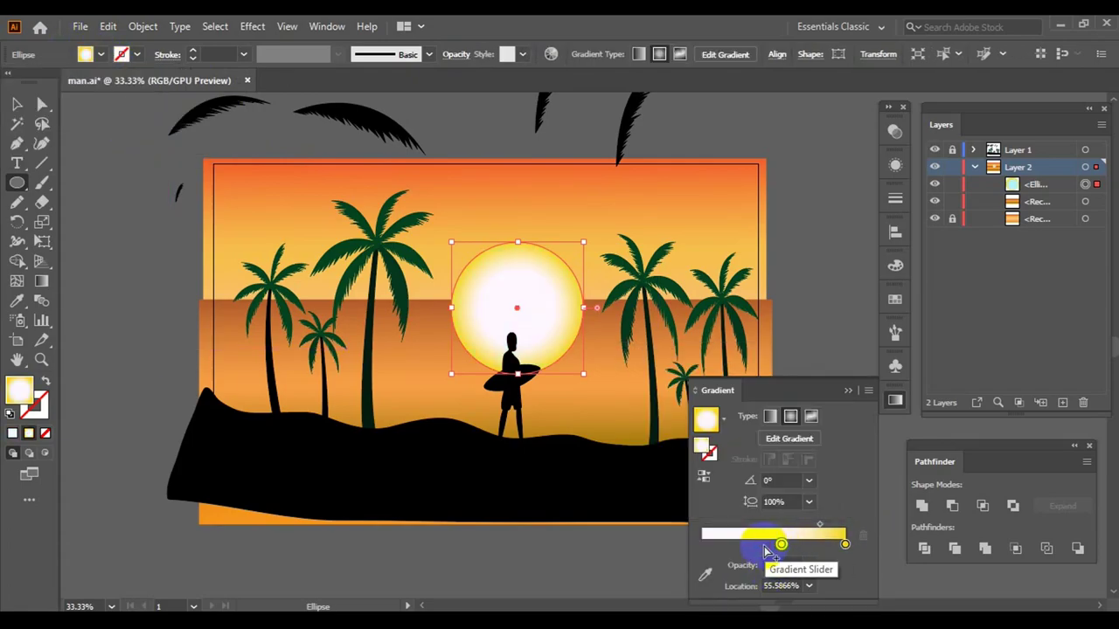
left_click(895, 401)
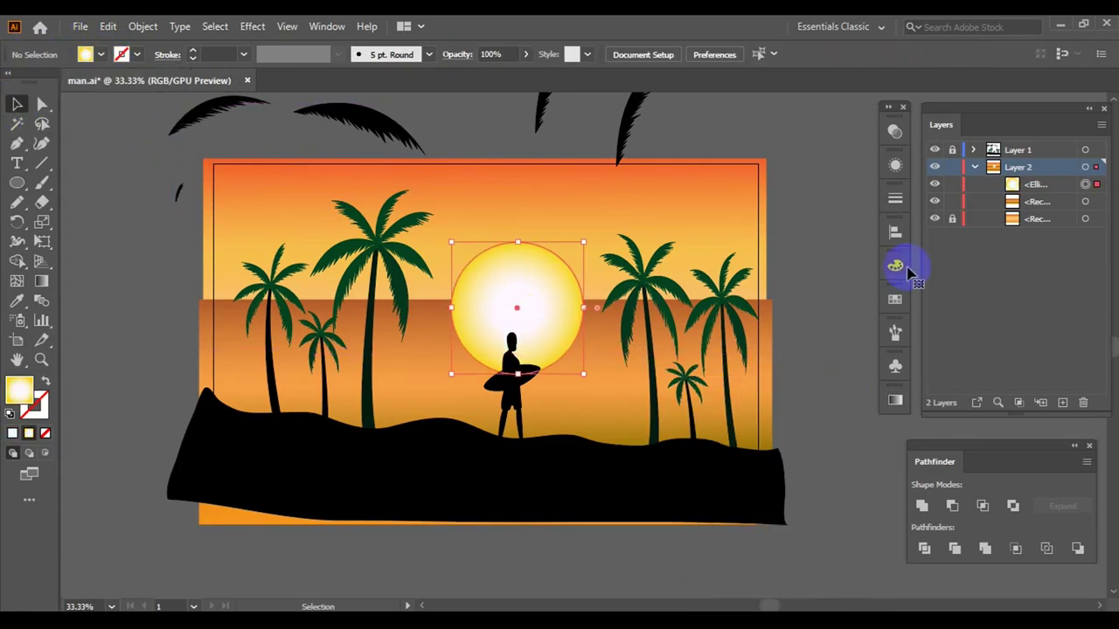
- Send the sun behind the sea rectangle with Ctrl+[ and deselect it
key("v")
key("ctrl+[")
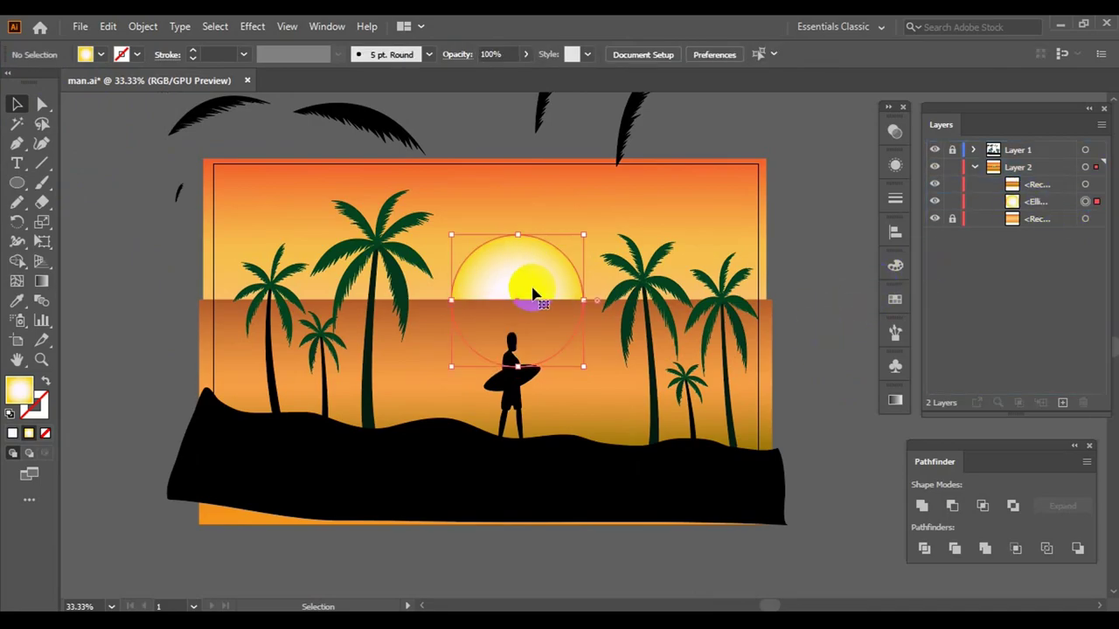
key("ctrl+F9")
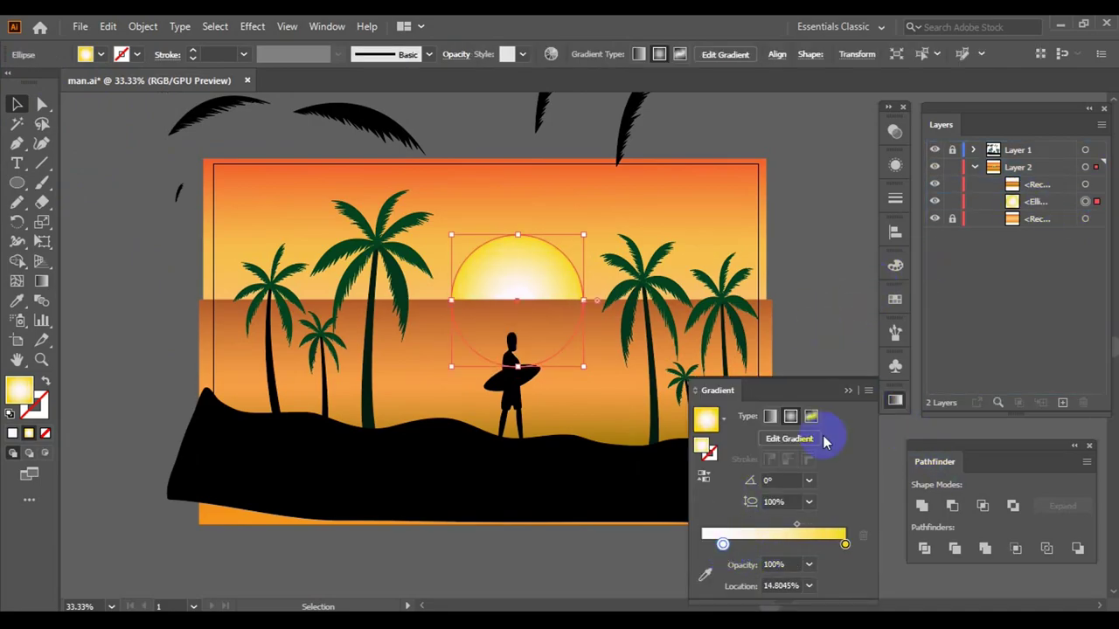
left_click(806, 337)
key("ctrl+z")
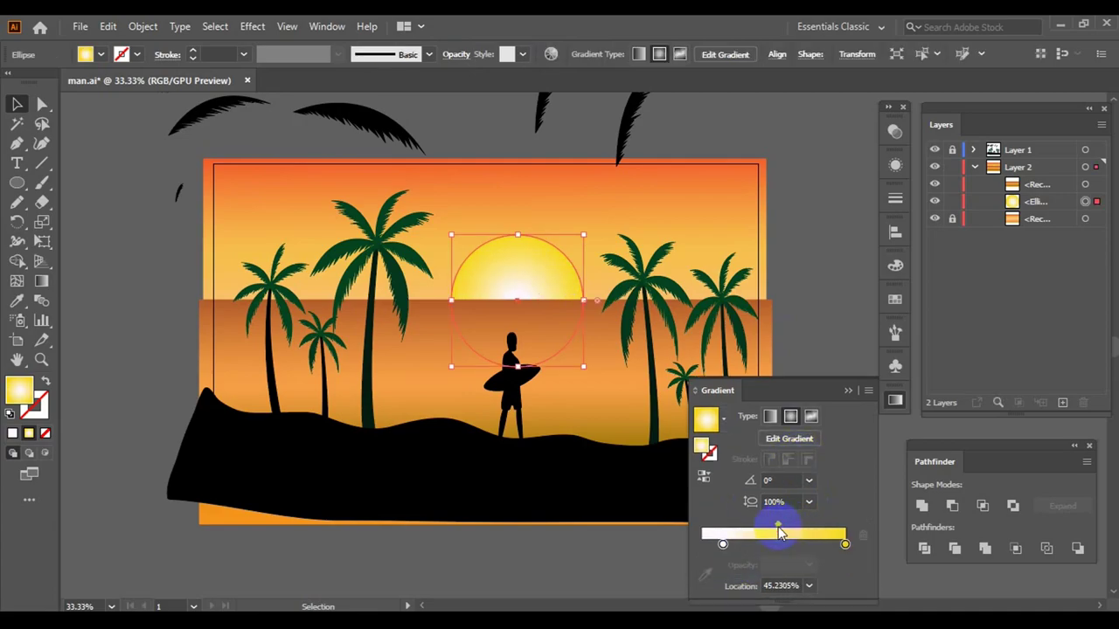
left_click(806, 302)
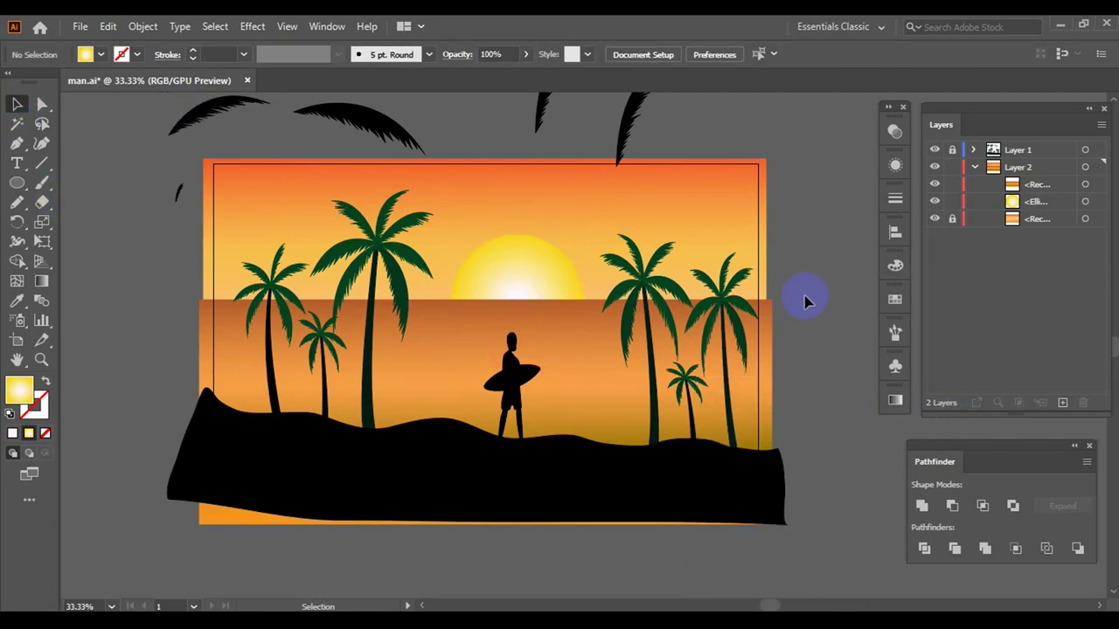
- Lower the sea gradient's first stop to 40% opacity and shift its midpoint left
left_click(486, 306)
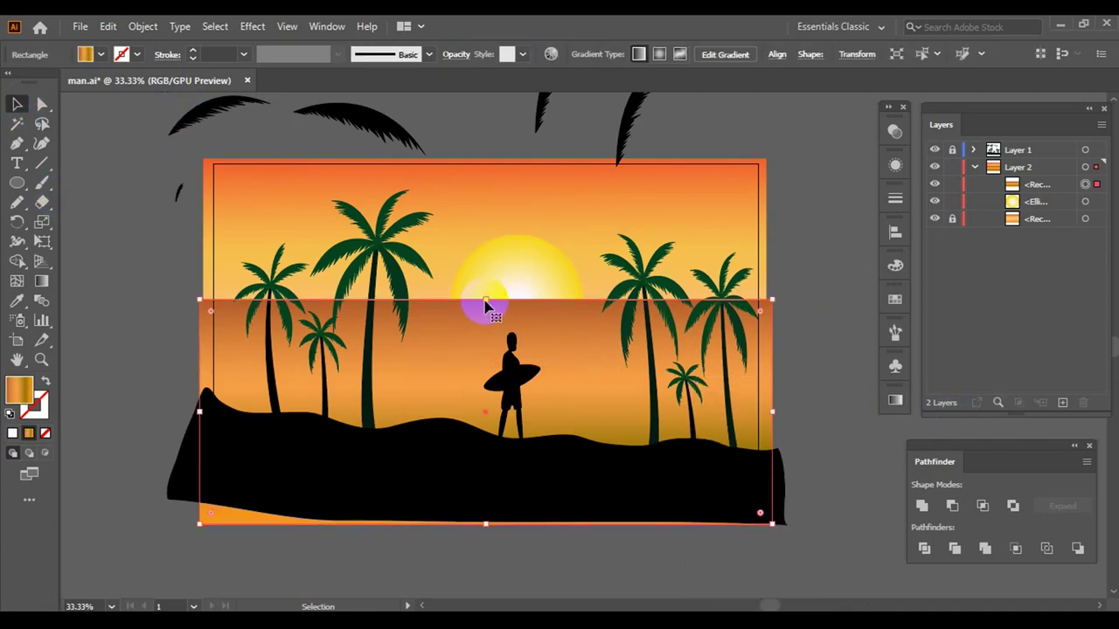
left_click(896, 401)
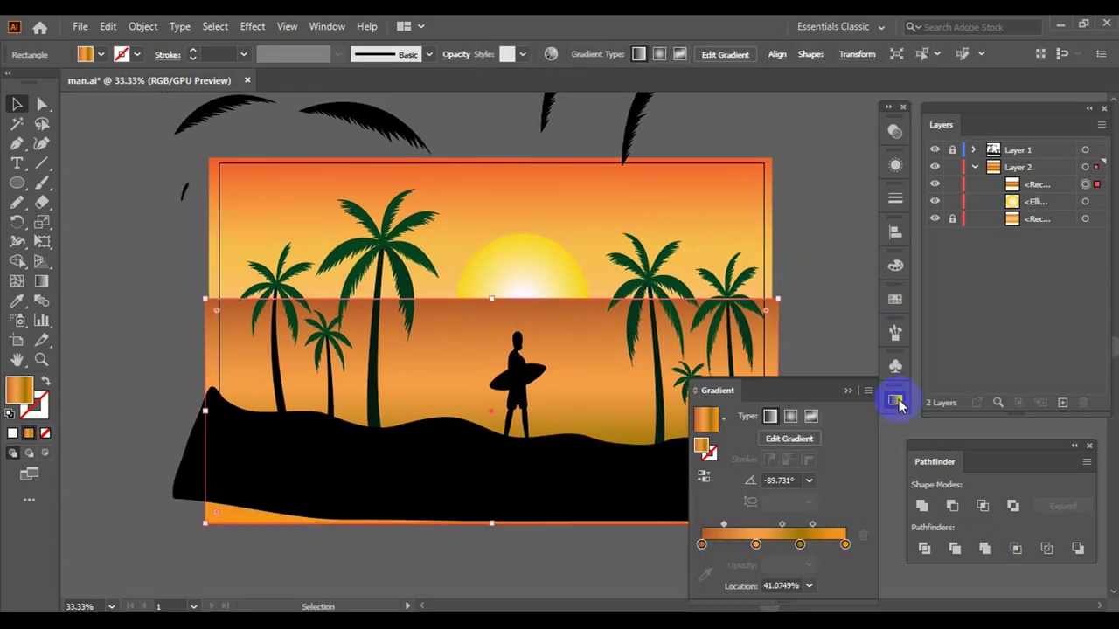
left_click(808, 564)
left_click(831, 439)
left_click(816, 317)
left_click(701, 544)
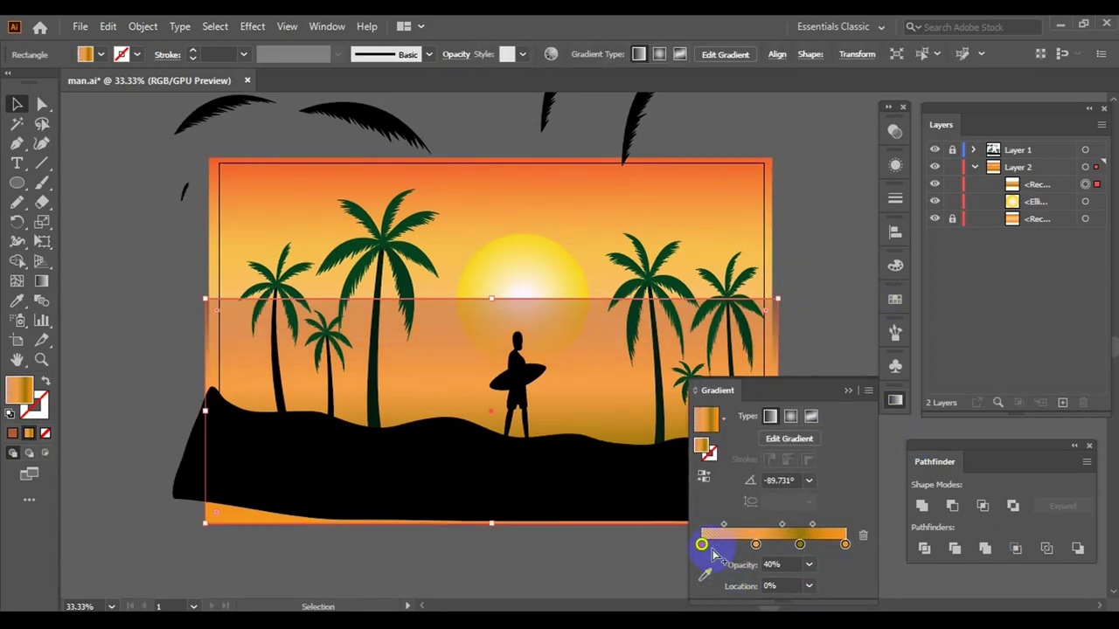
left_click(808, 565)
left_click(829, 386)
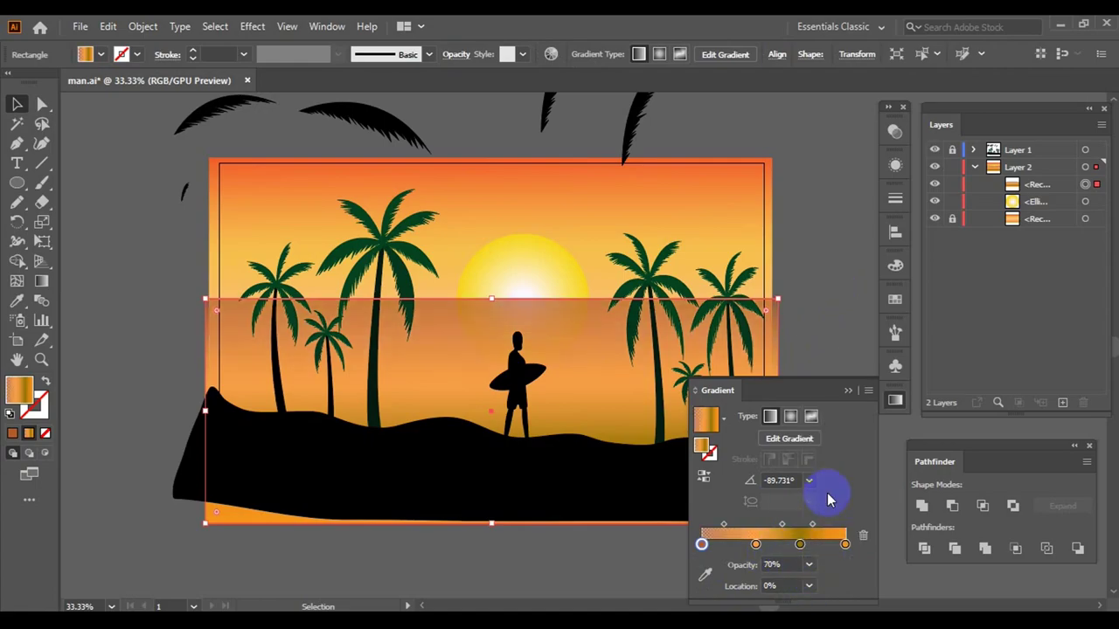
left_click_drag(756, 544, 742, 543)
- Adjust the sea rectangle's overall opacity, then choose an orange fill for reflections
left_click(830, 348)
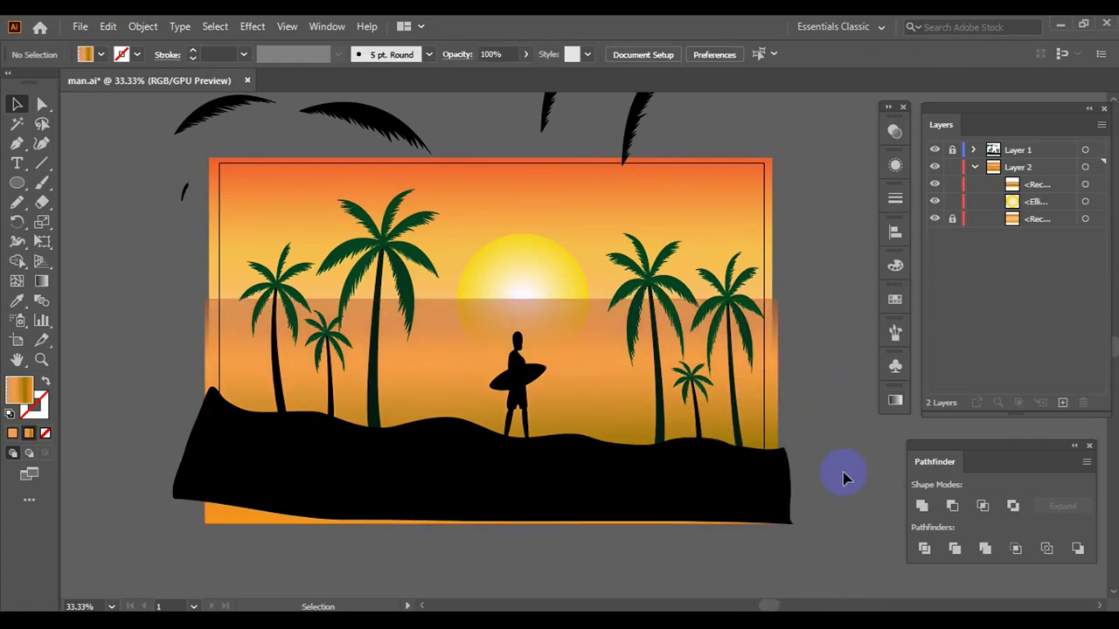
left_click(770, 348)
left_click(449, 54)
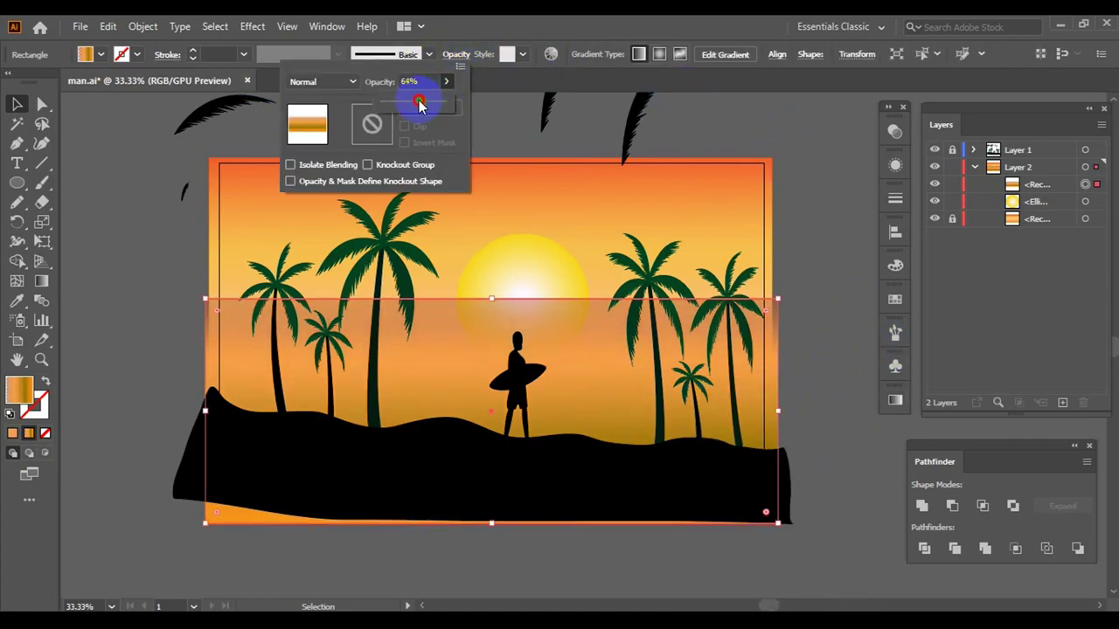
left_click(799, 165)
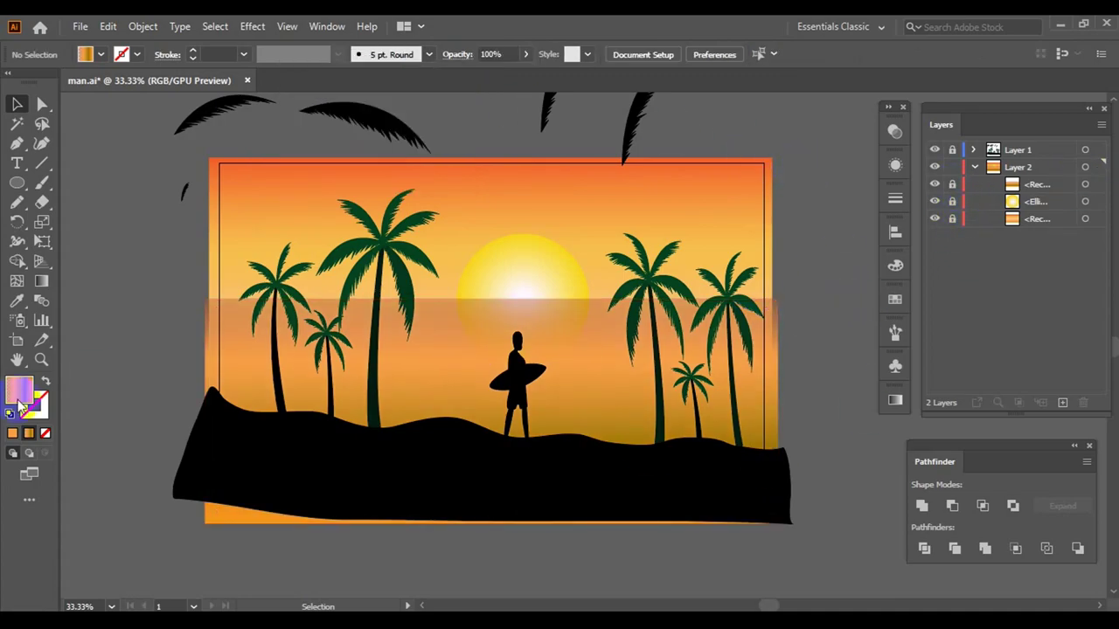
left_click(101, 54)
- Start an orange Pen reflection path just below the horizon, running leftward across the sea
key("p")
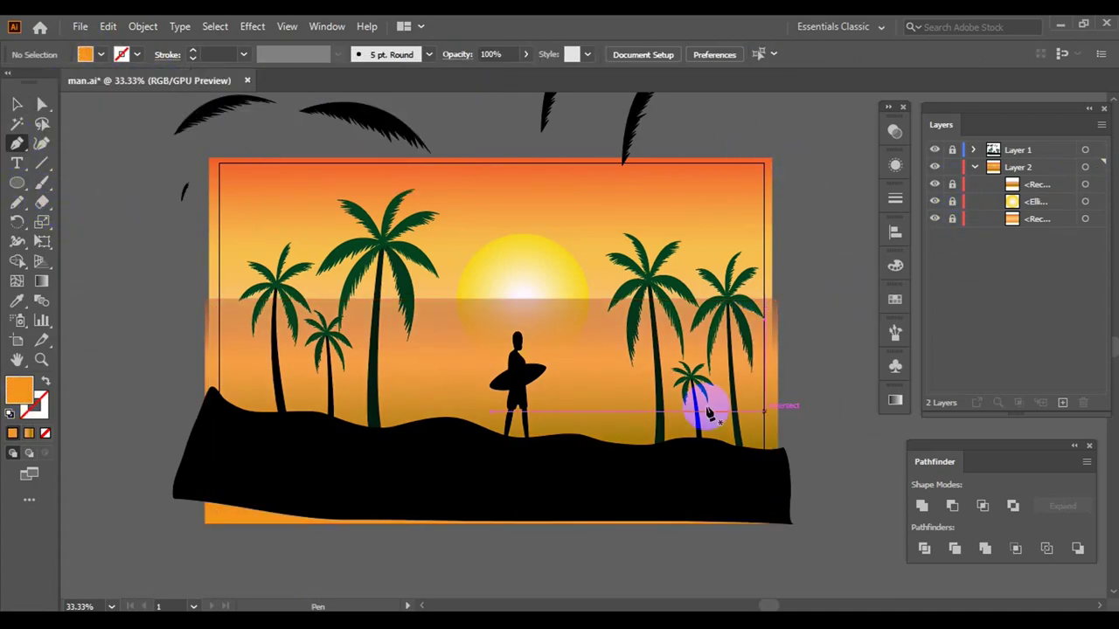
key("ctrl+plus")
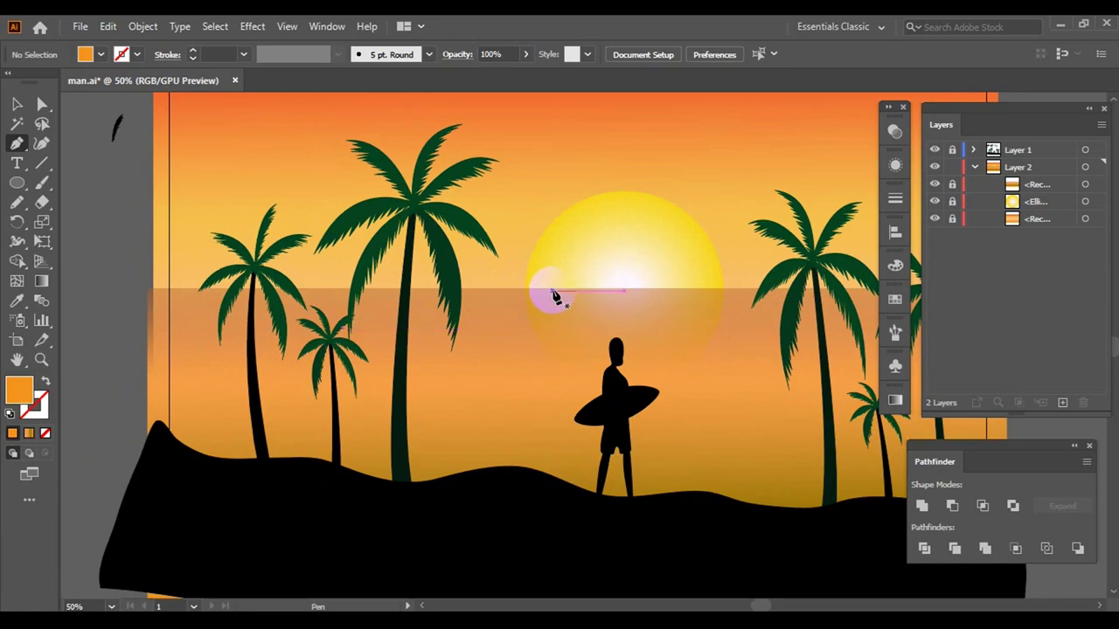
left_click(555, 293)
left_click_drag(164, 298, 207, 310)
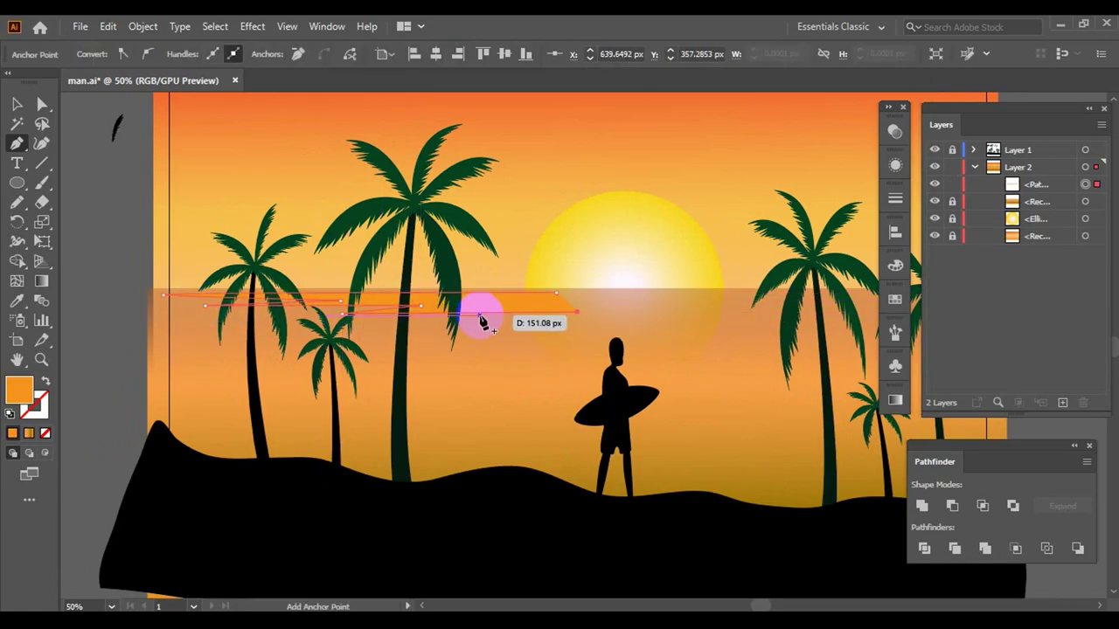
key("ctrl+equal")
key("ctrl+equal")
key("ctrl+equal")
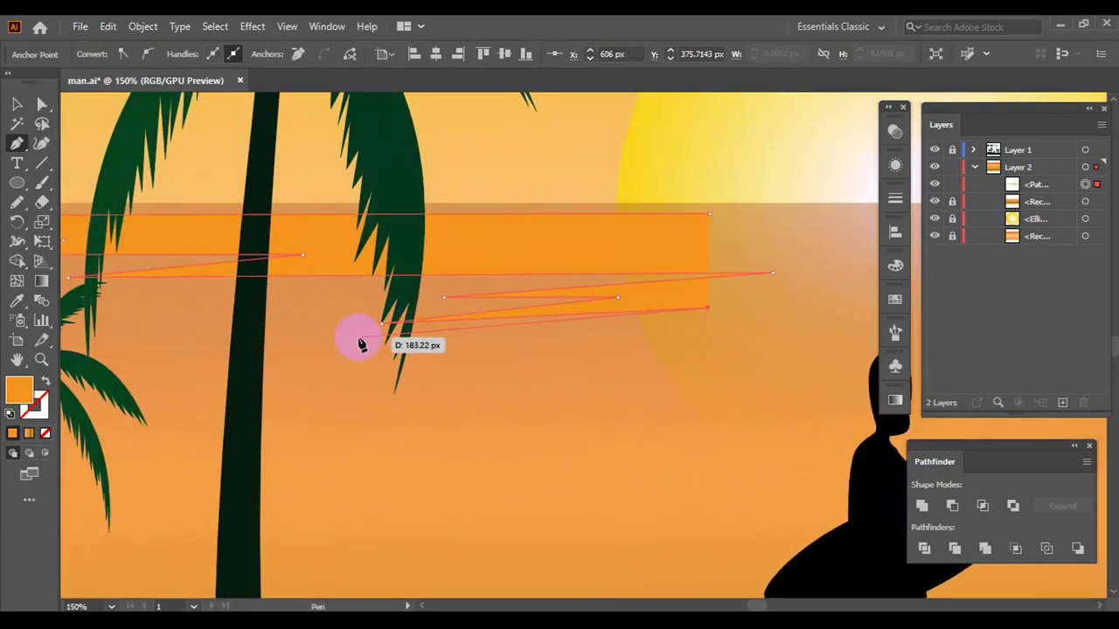
- Add six alternating zigzag points to the reflection path down the sea
left_click(510, 335)
left_click(799, 335)
left_click(235, 361)
left_click(545, 361)
left_click(165, 379)
left_click(730, 379)
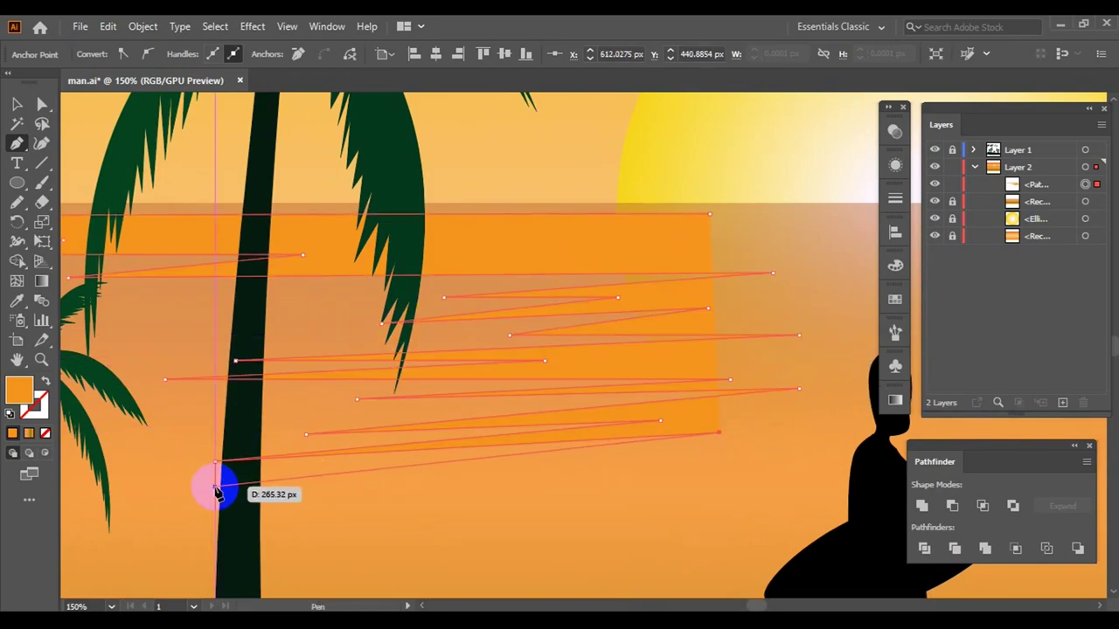
- Extend the zigzag further down the sea, then end the first reflection path
key("ctrl+minus")
key("ctrl+minus")
left_click(556, 428)
left_click(506, 446)
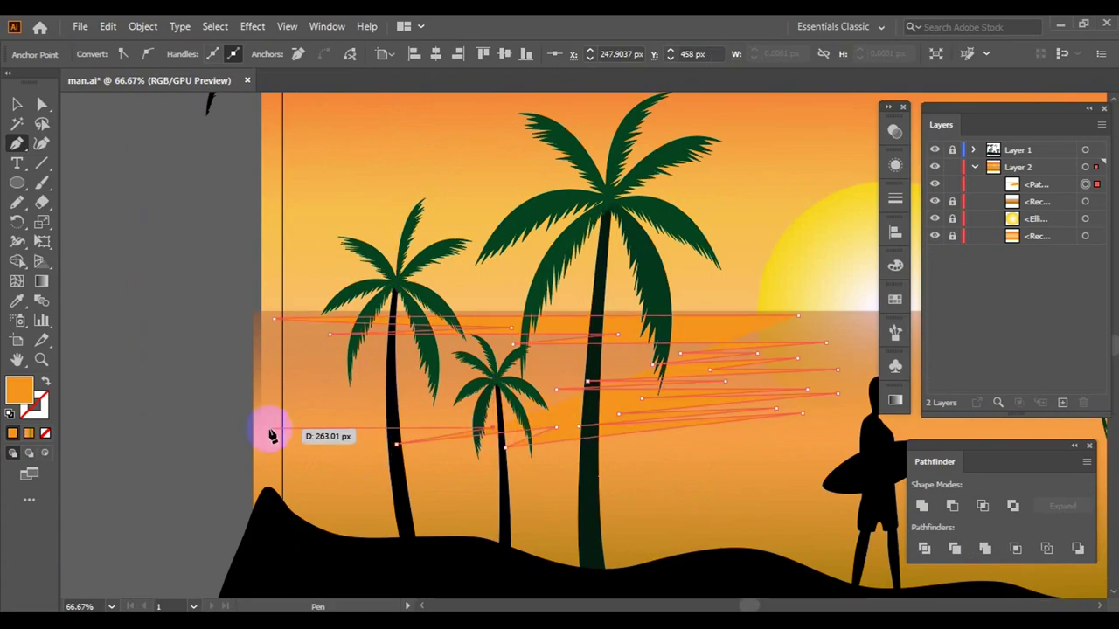
key("ctrl+plus")
key("ctrl+plus")
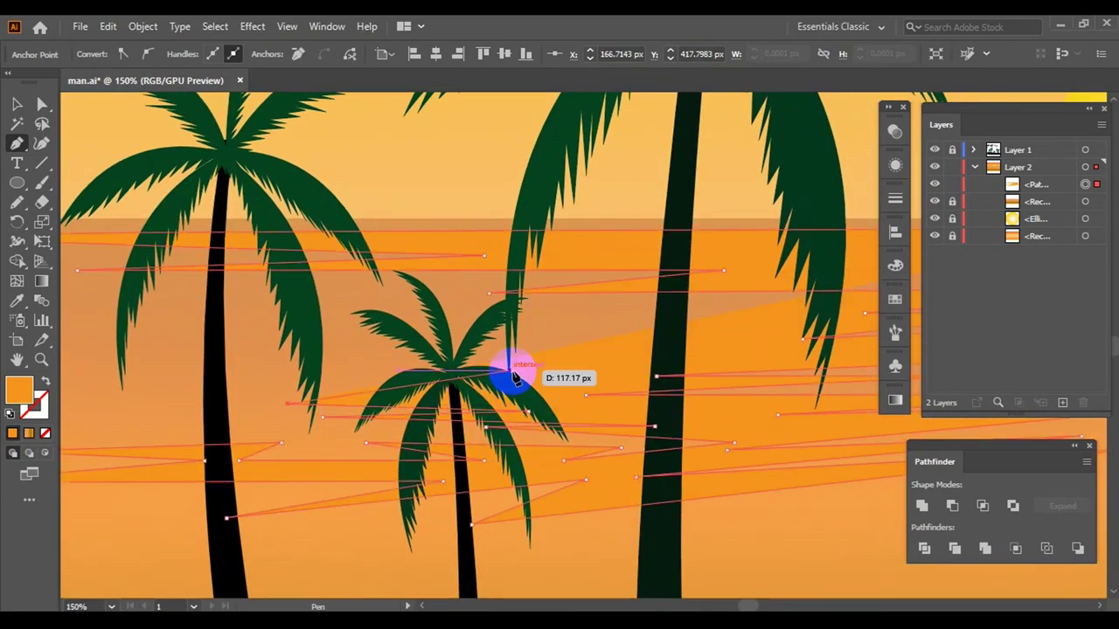
key("Escape")
- Draw a second zigzag reflection path with several points across the sea
left_click(552, 327)
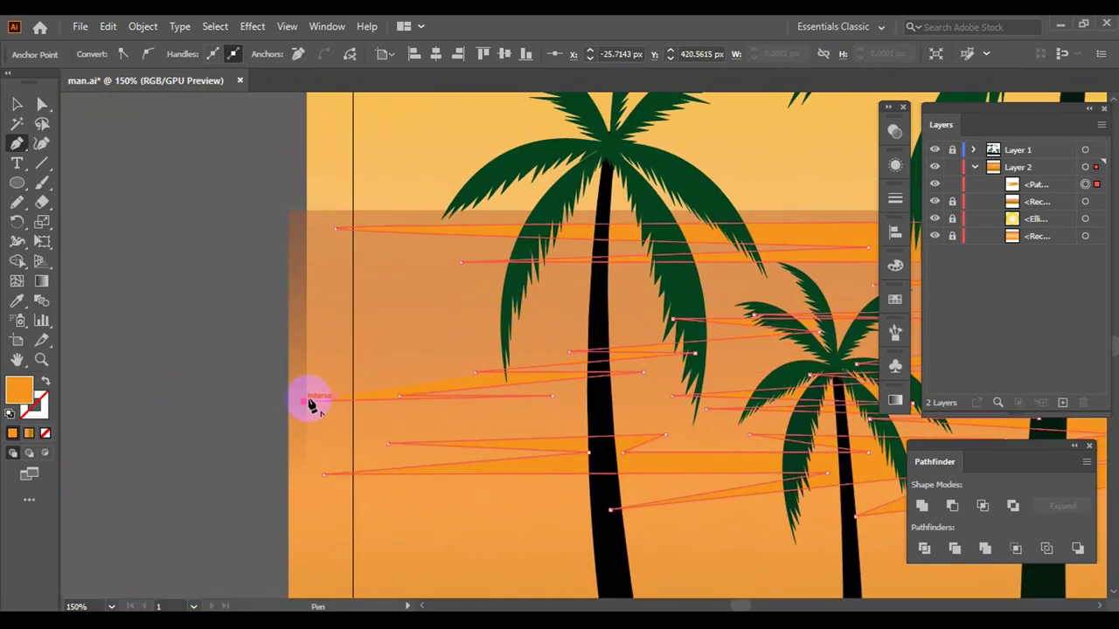
left_click(305, 403)
left_click(499, 409)
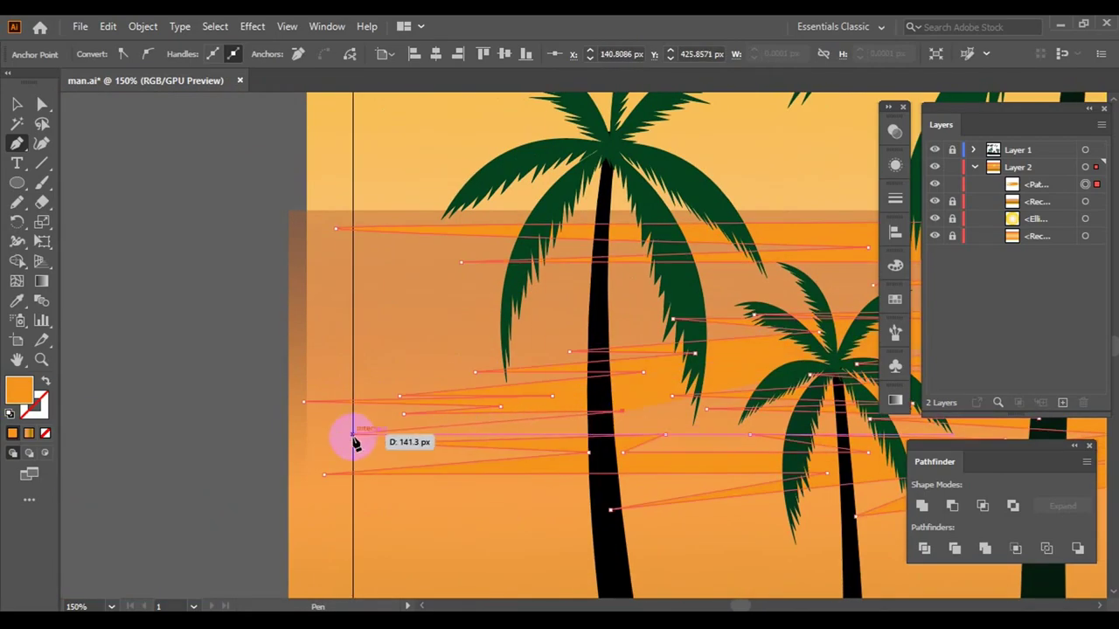
left_click(304, 402)
left_click(212, 401)
left_click(452, 376)
key("ctrl+a")
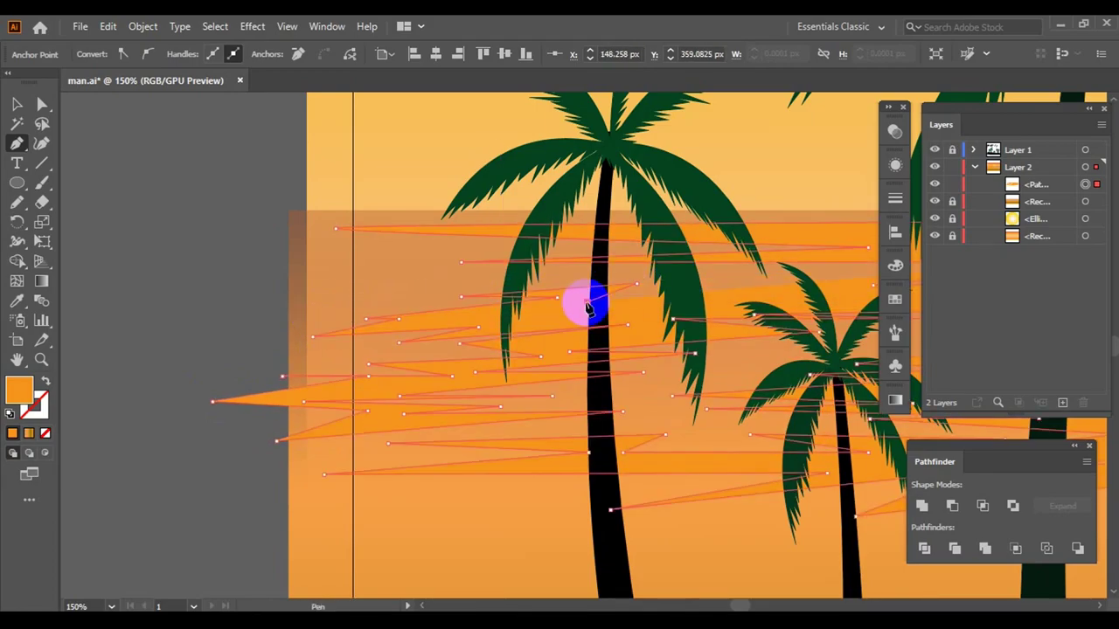
- Extend the zigzag reflection toward the artboard's left edge with four more points
left_click_drag(586, 302, 515, 362)
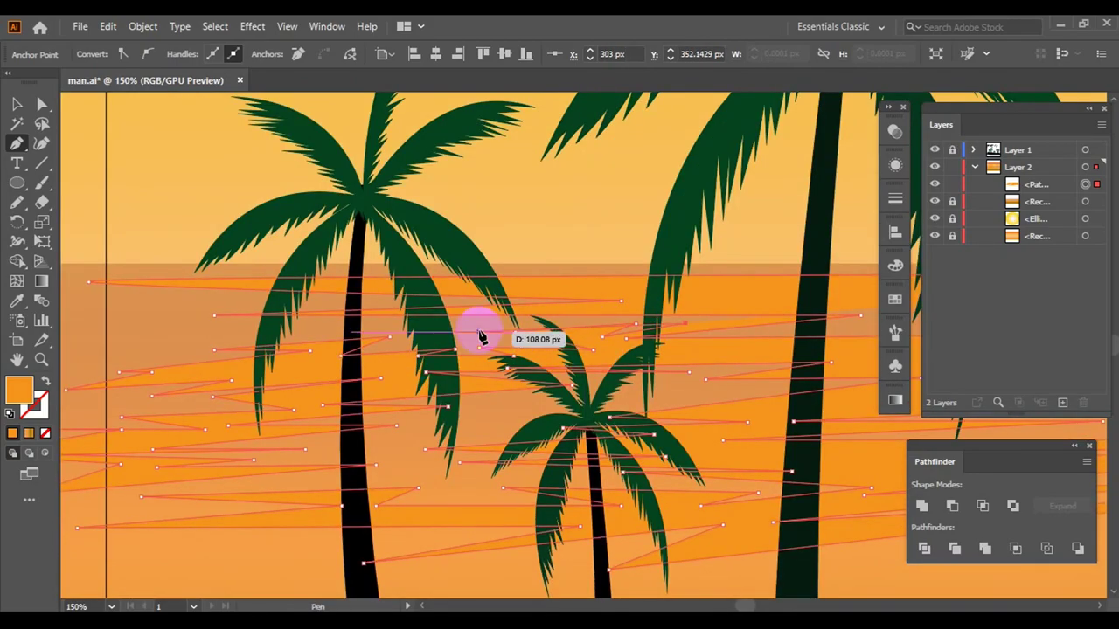
key("ctrl+plus")
key("ctrl+plus")
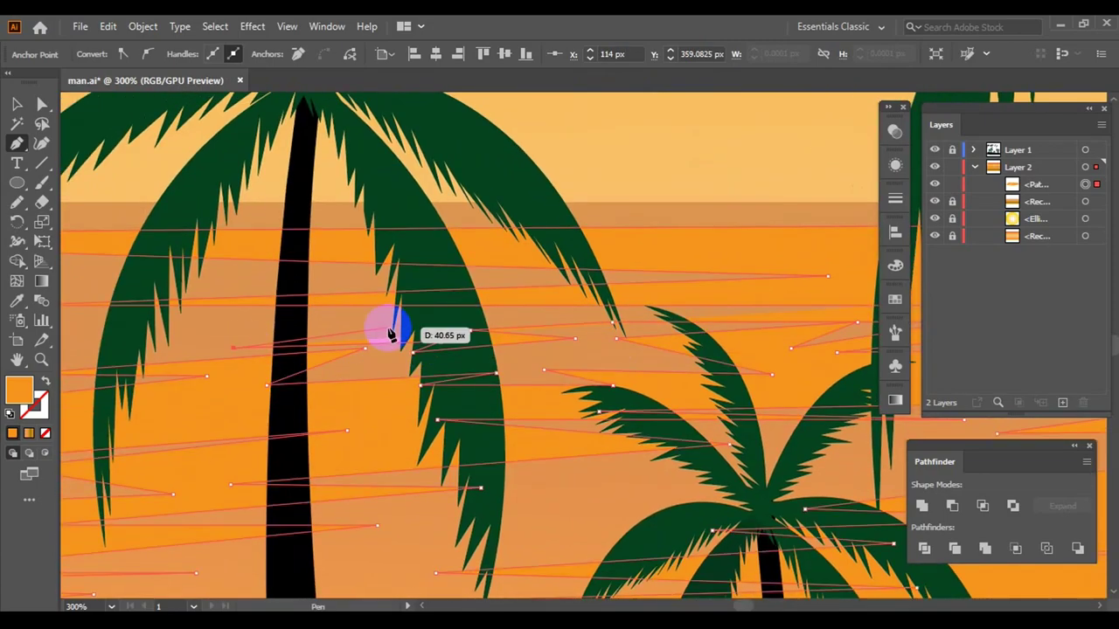
scroll(390, 333, "left", 5)
scroll(444, 342, "left", 3)
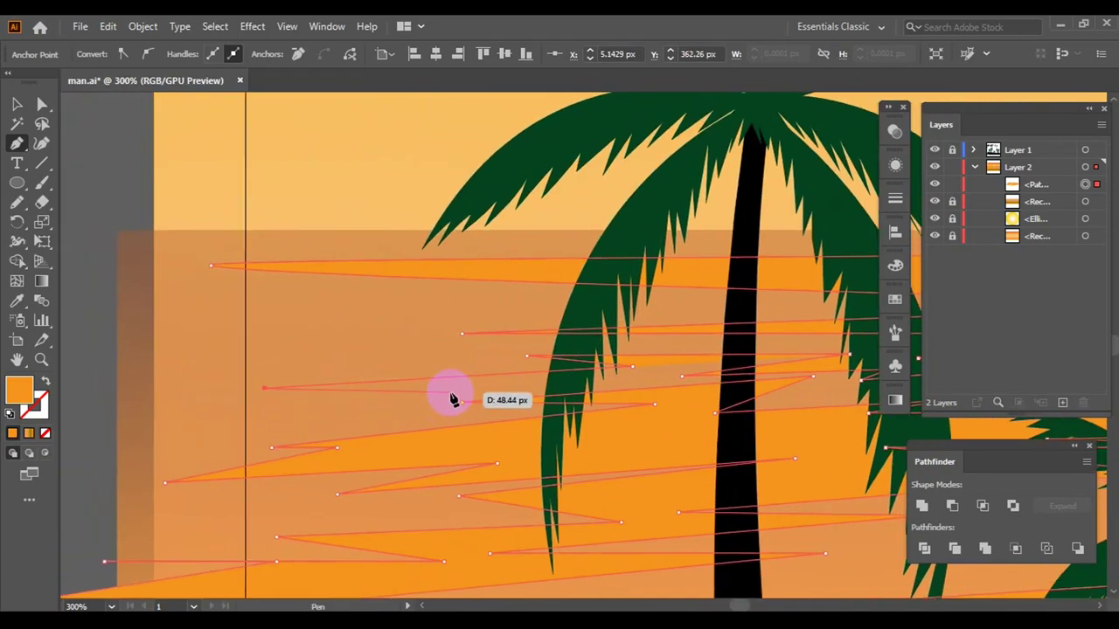
left_click(518, 343)
left_click(266, 333)
left_click(545, 312)
left_click(698, 295)
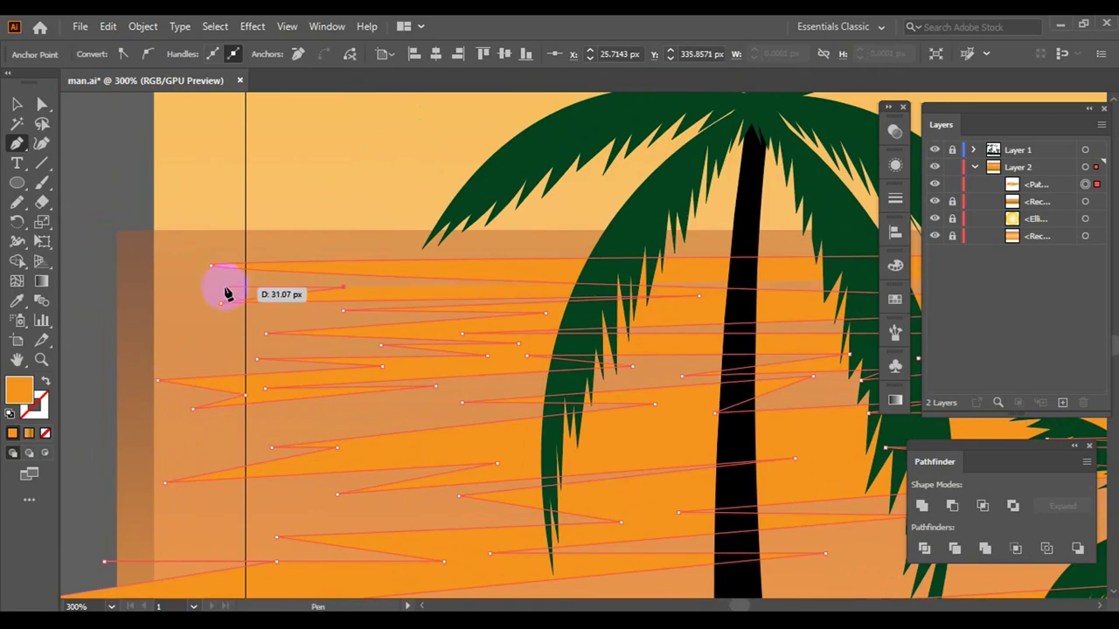
- Finish the zigzag reflection path and zoom out to view the whole scene
left_click_drag(349, 278, 444, 299)
key("ctrl+minus")
key("ctrl+minus")
key("ctrl+minus")
key("ctrl+minus")
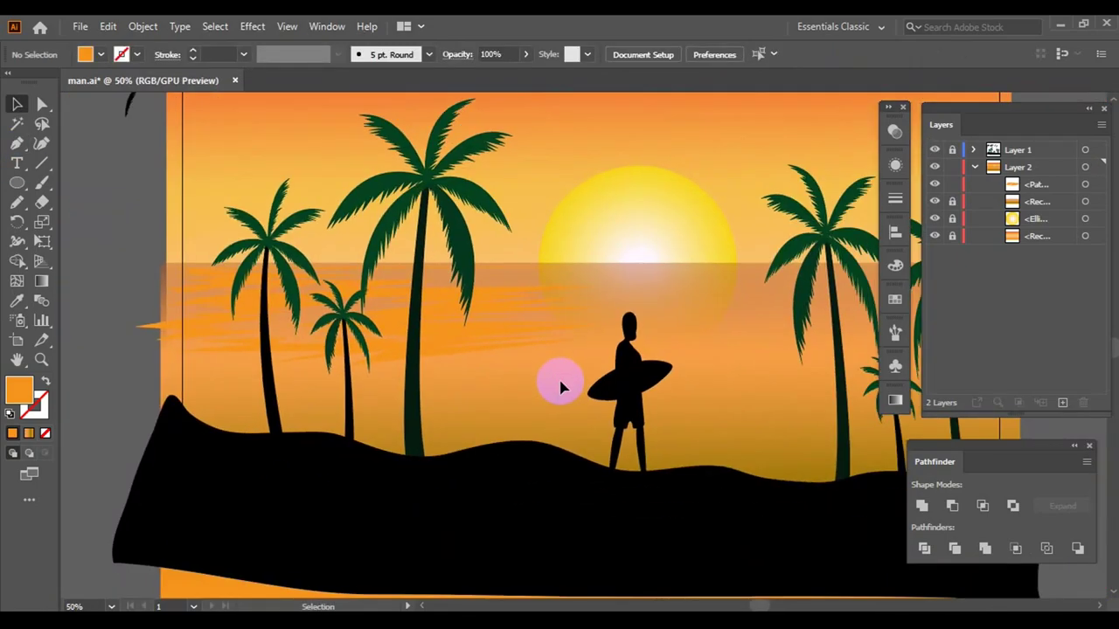
key("v")
key("ctrl+minus")
- Duplicate the zigzag reflection to the right of the sea and mirror it
left_click_drag(336, 331, 626, 357)
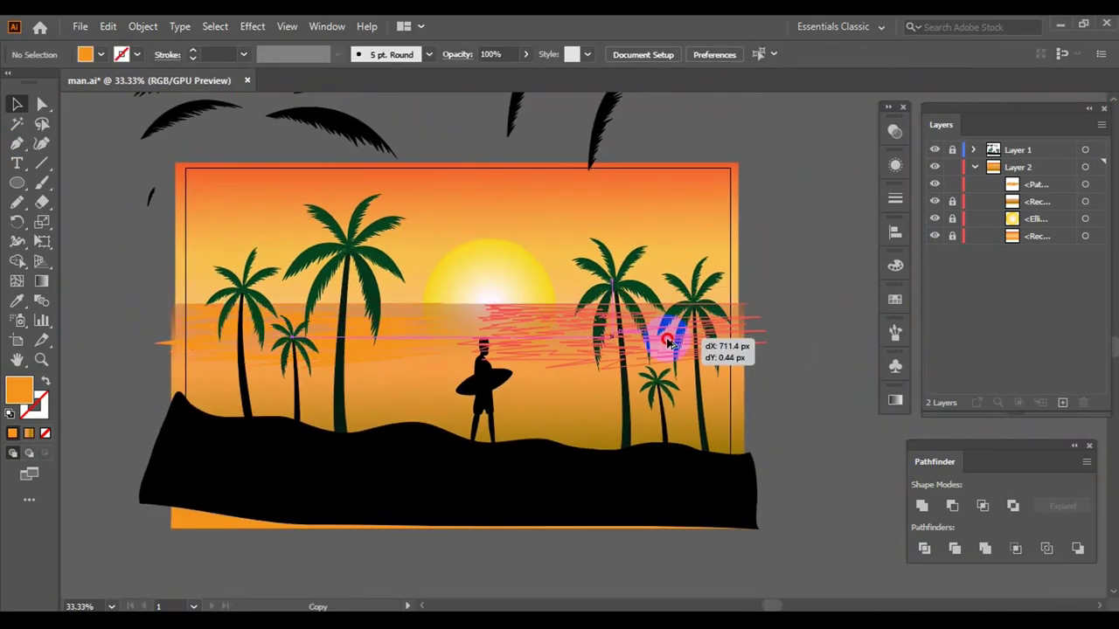
right_click(628, 357)
left_click(841, 428)
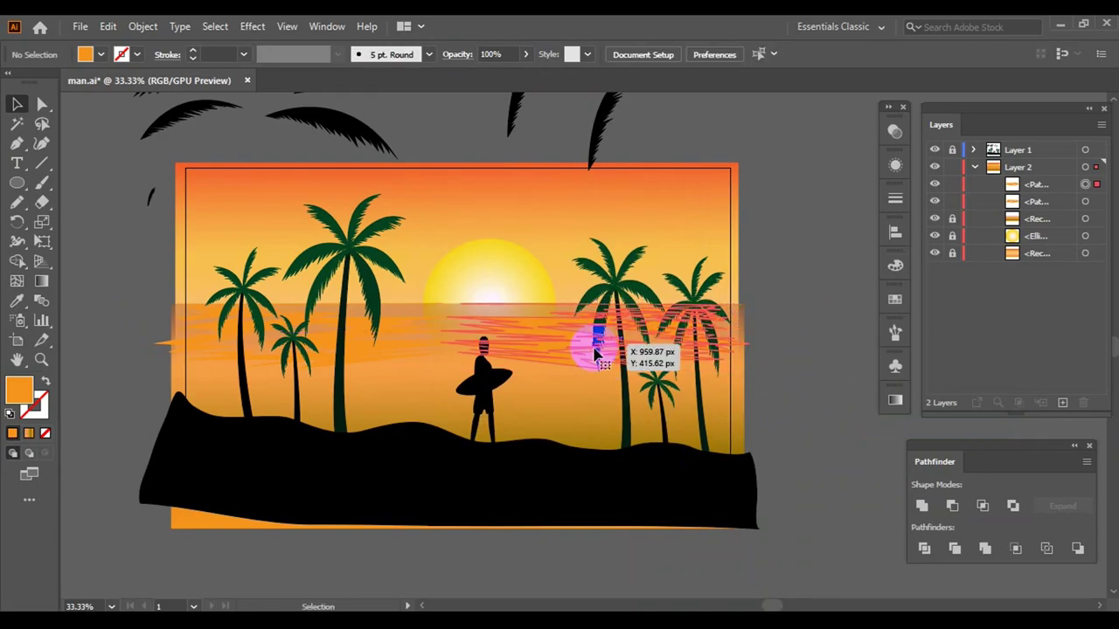
left_click_drag(594, 353, 574, 343)
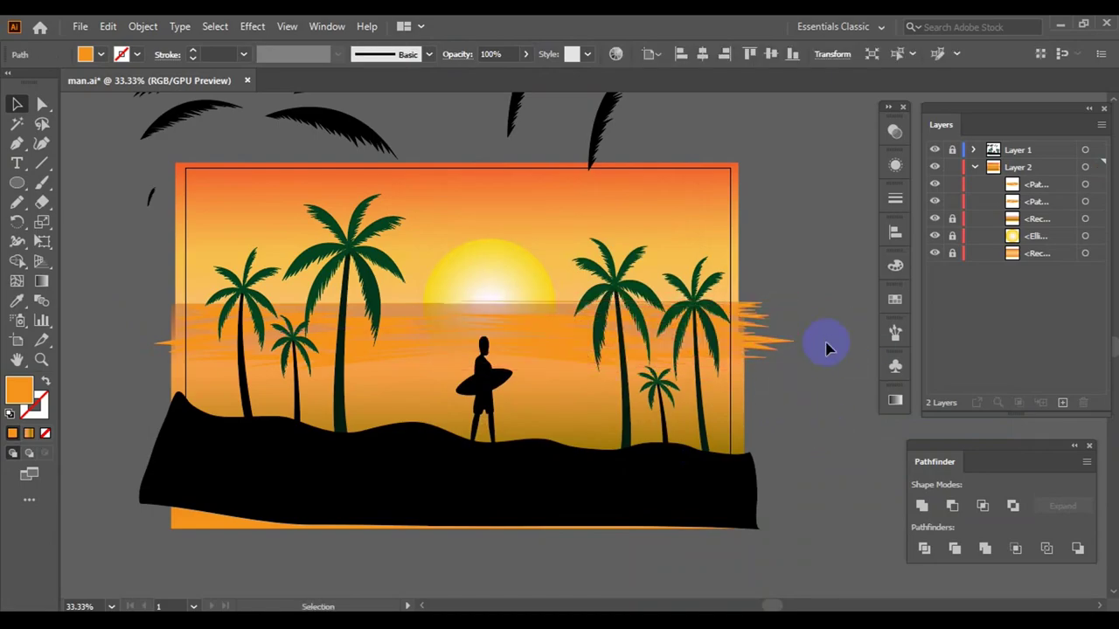
- Recolour the zigzag reflections to the lighter golden orange F7A61D
left_click(896, 265)
left_click(781, 232)
key("i")
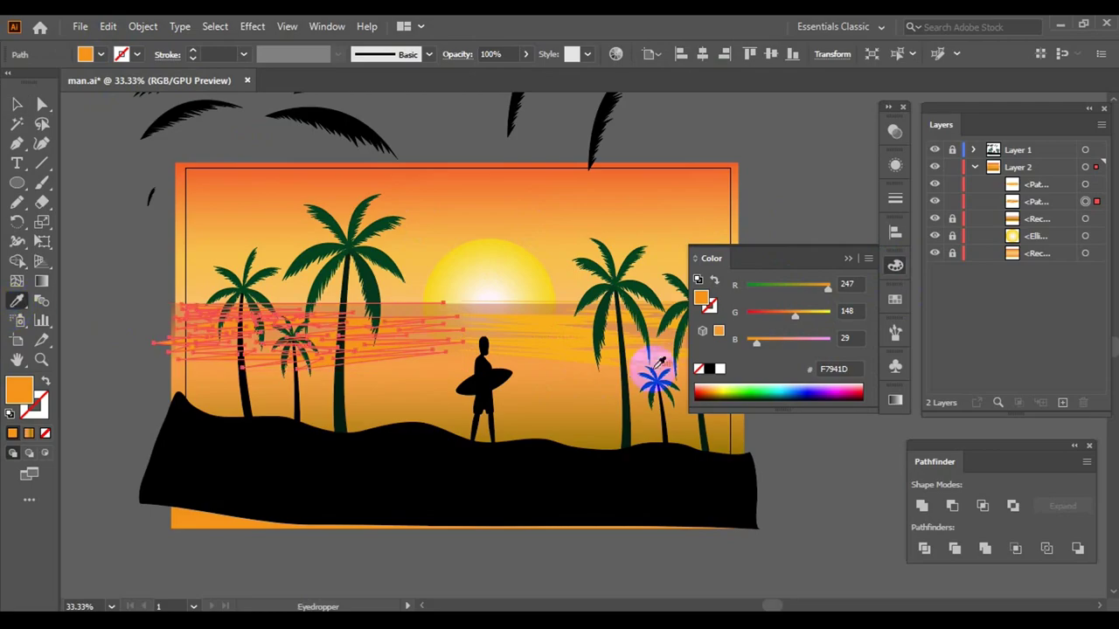
key("v")
left_click(107, 158)
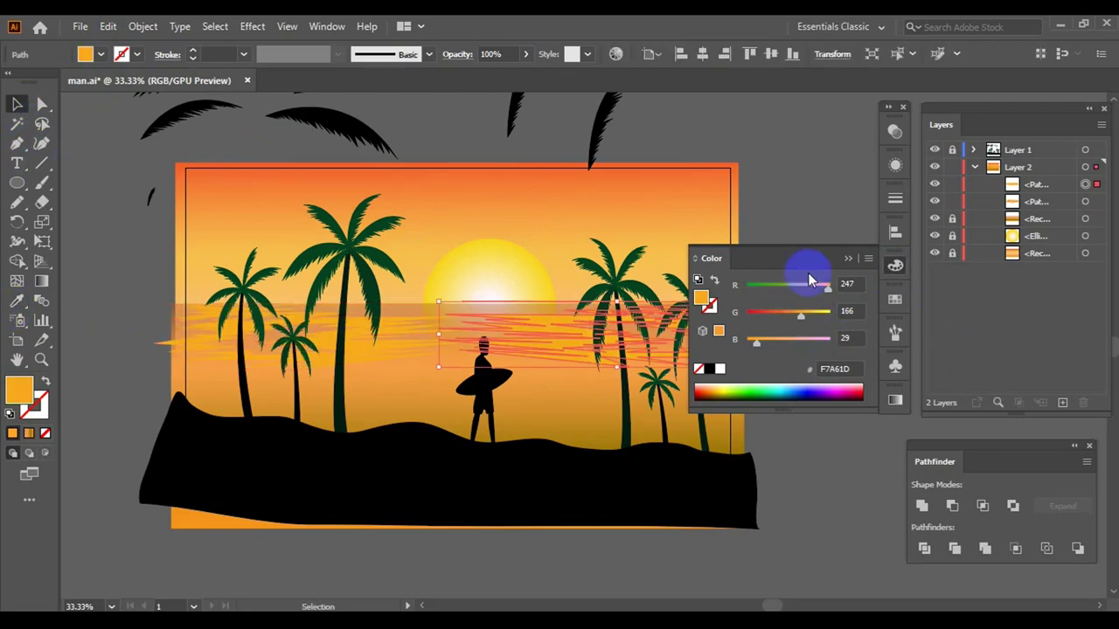
left_click(542, 336)
left_click(831, 216)
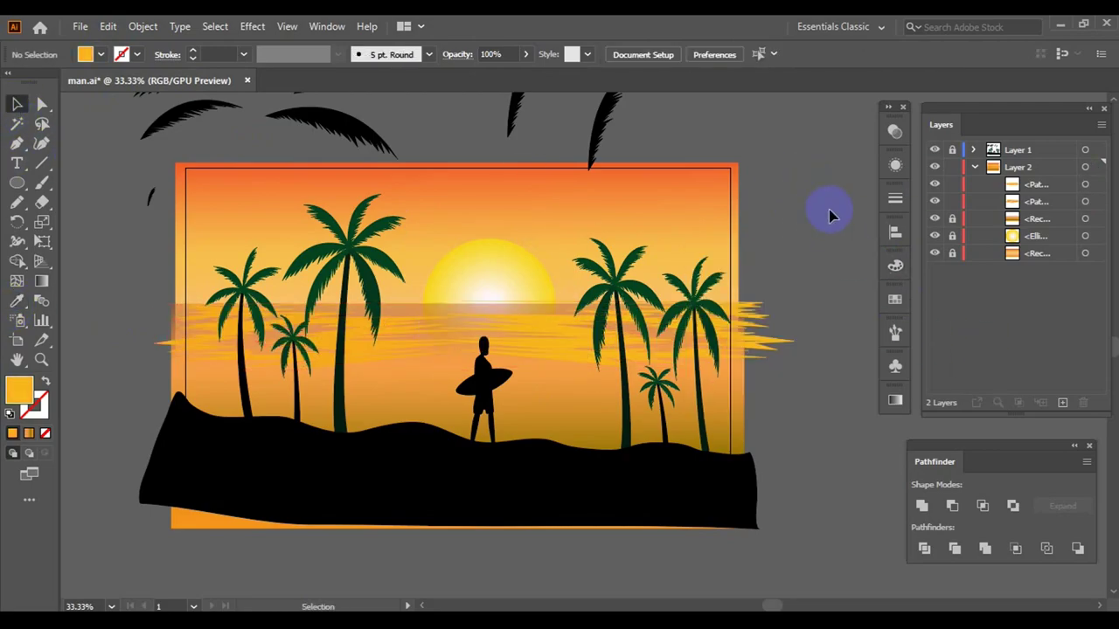
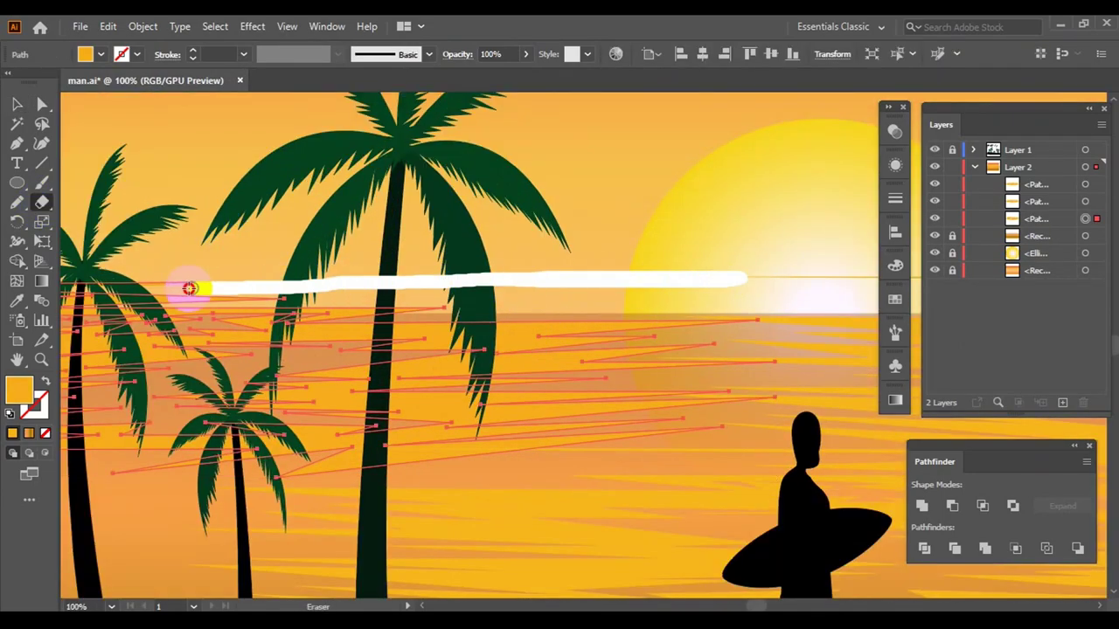
- Erase horizontal cuts through the yellow streak shapes, including a band along the palm's edge
left_click_drag(190, 289, 600, 271)
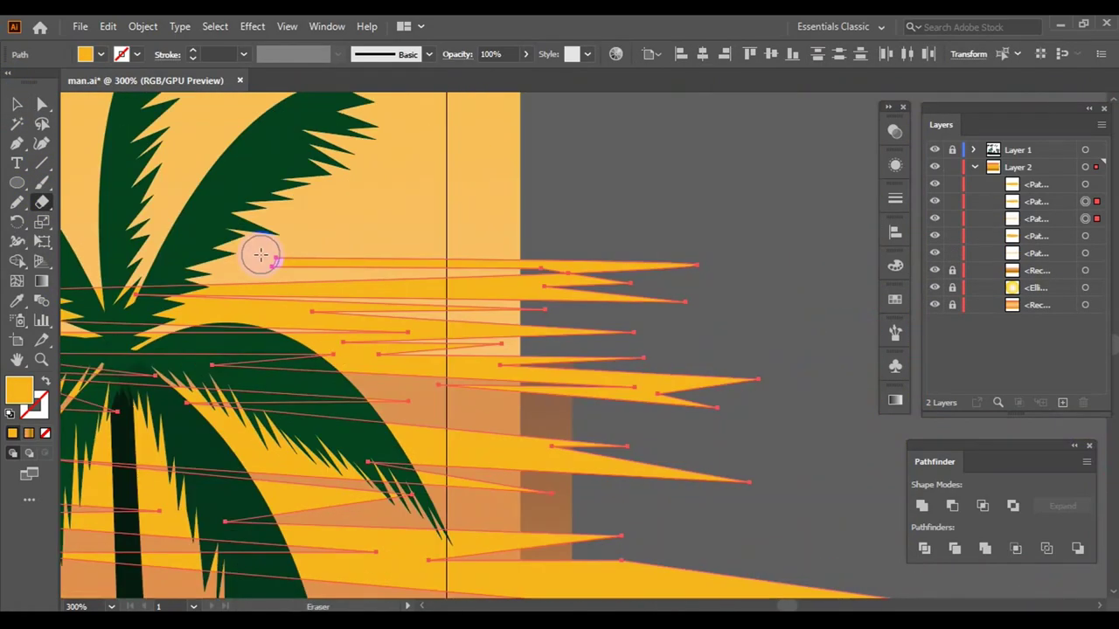
left_click_drag(247, 255, 435, 250)
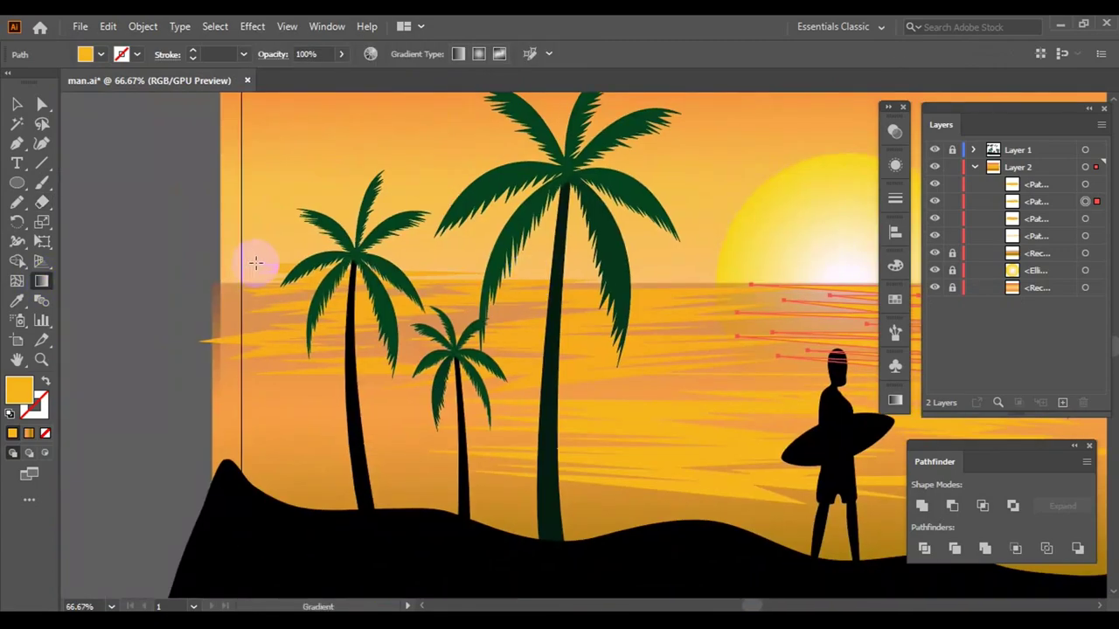
key("v")
left_click(42, 202)
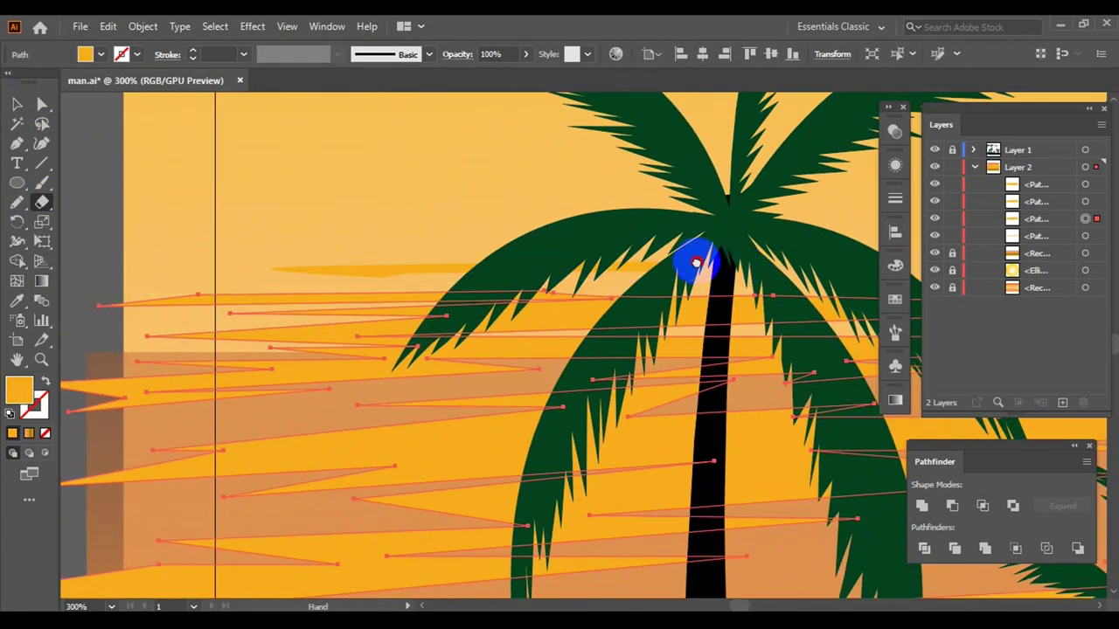
left_click_drag(153, 252, 652, 251)
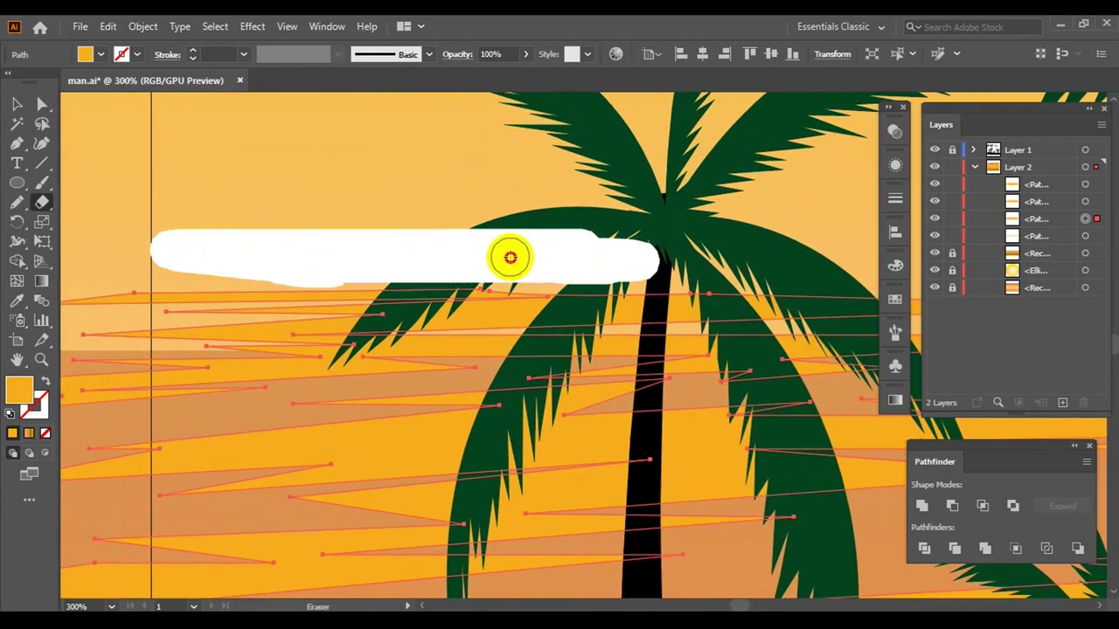
key("v")
- Move the cut streak shapes off the artwork to the right and select them
scroll(271, 271, "down", 6)
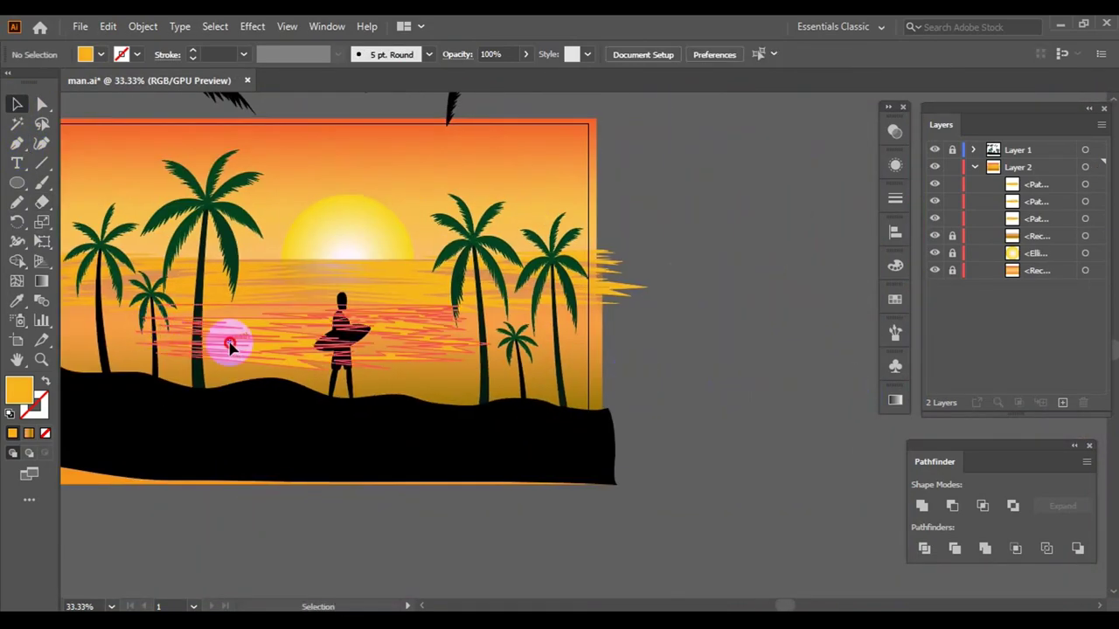
left_click_drag(230, 346, 554, 407)
scroll(692, 429, "up", 2)
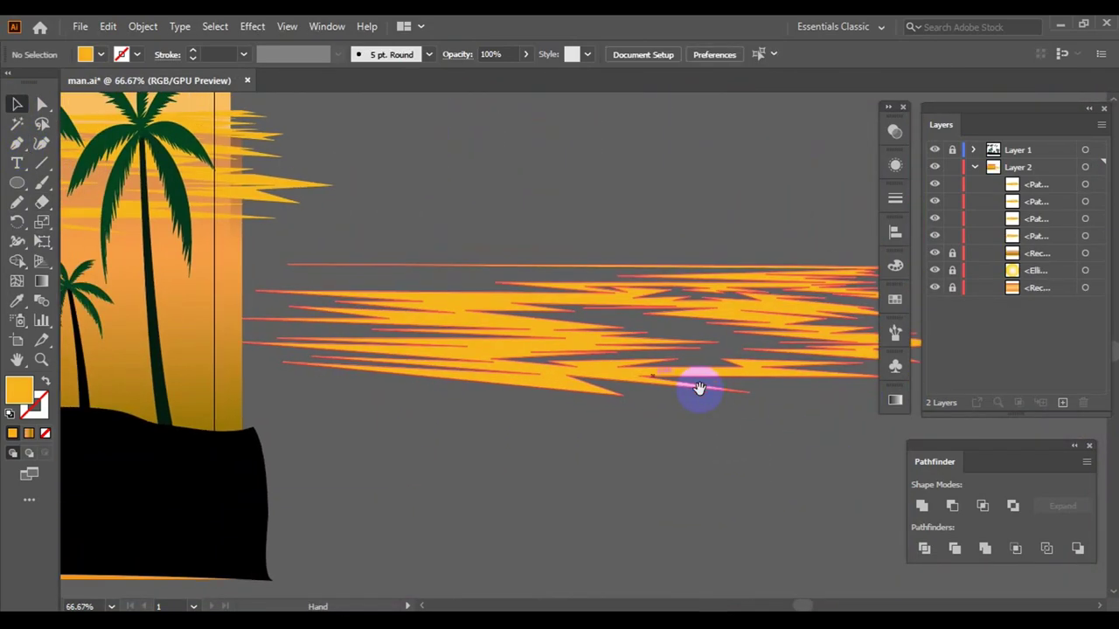
key("v")
left_click(459, 349)
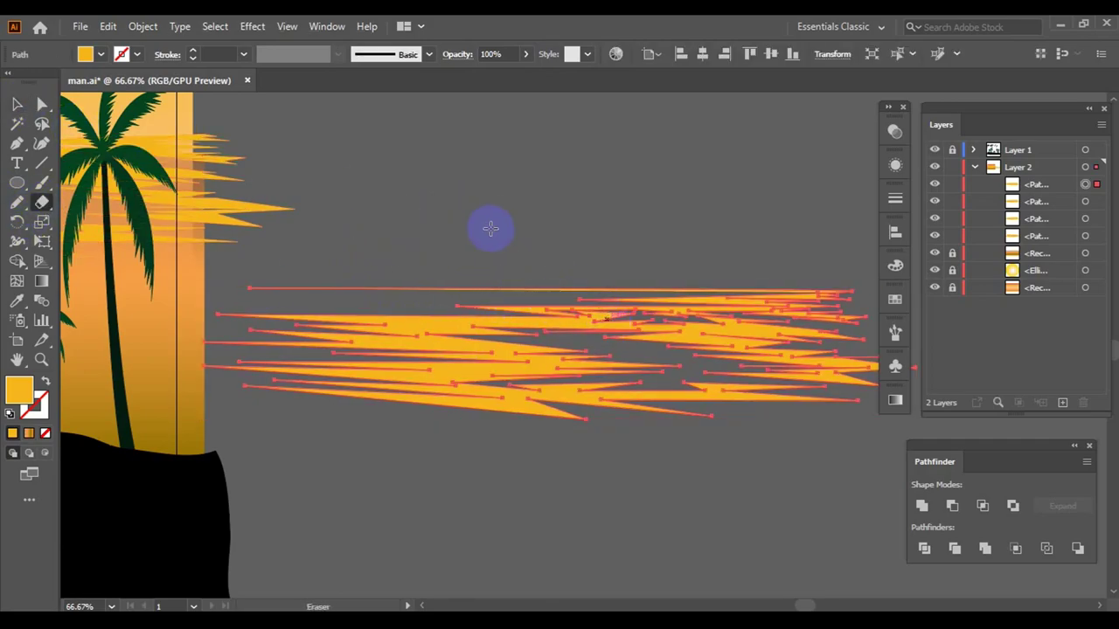
scroll(595, 295, "up", 2)
- Finish cutting the top streaks and pull one piece away from the rest
left_click_drag(262, 234, 411, 312)
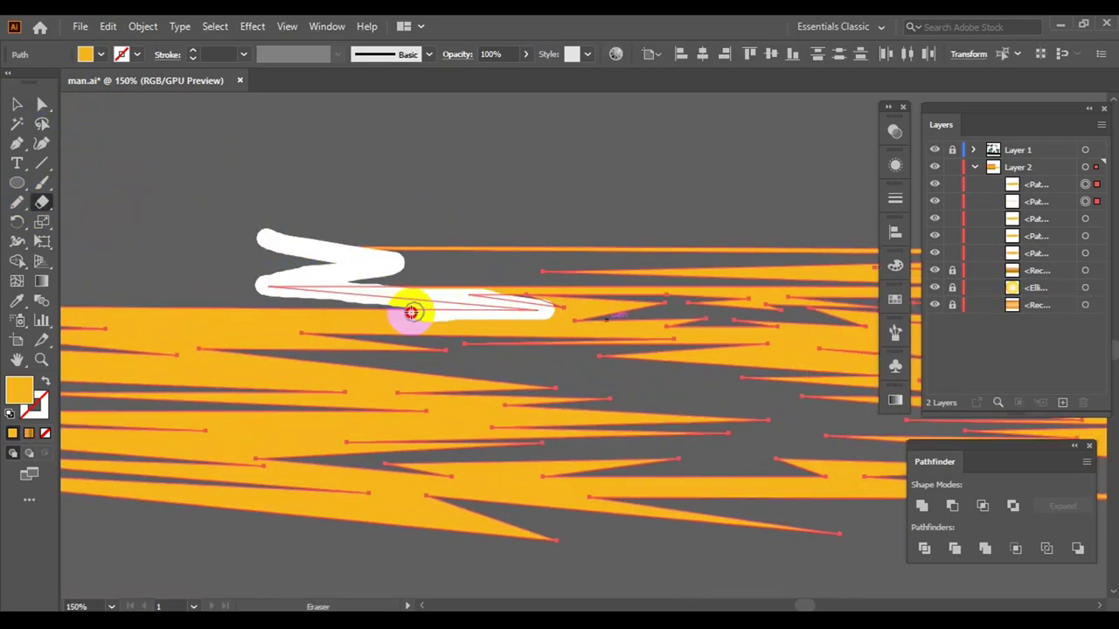
left_click_drag(805, 417, 592, 513)
left_click(15, 104)
left_click(594, 302)
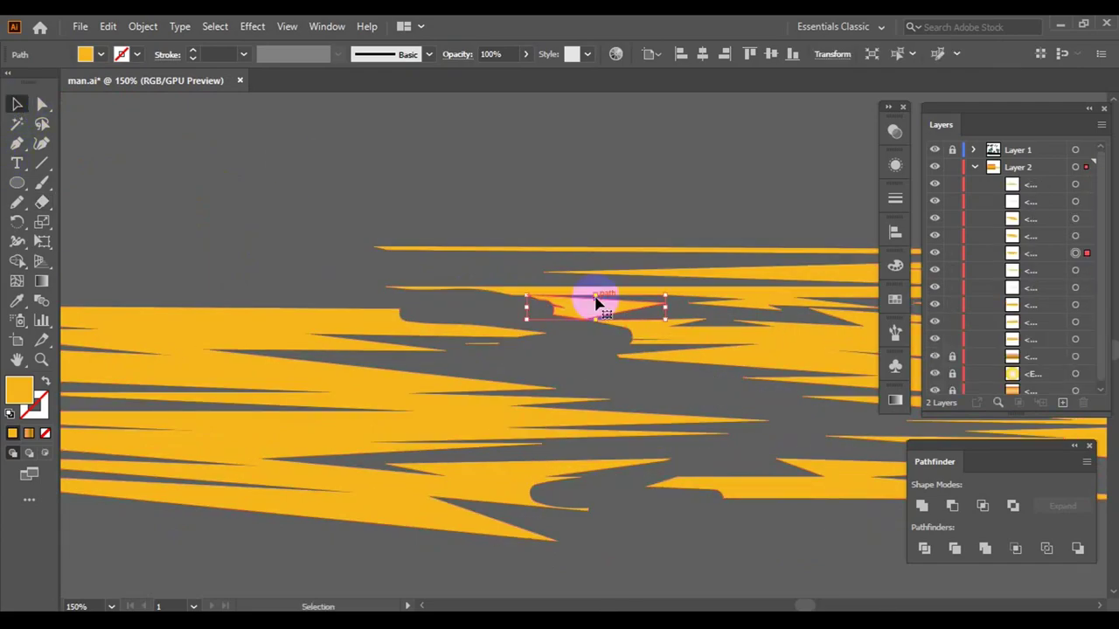
scroll(347, 321, "down", 2)
left_click_drag(639, 365, 643, 371)
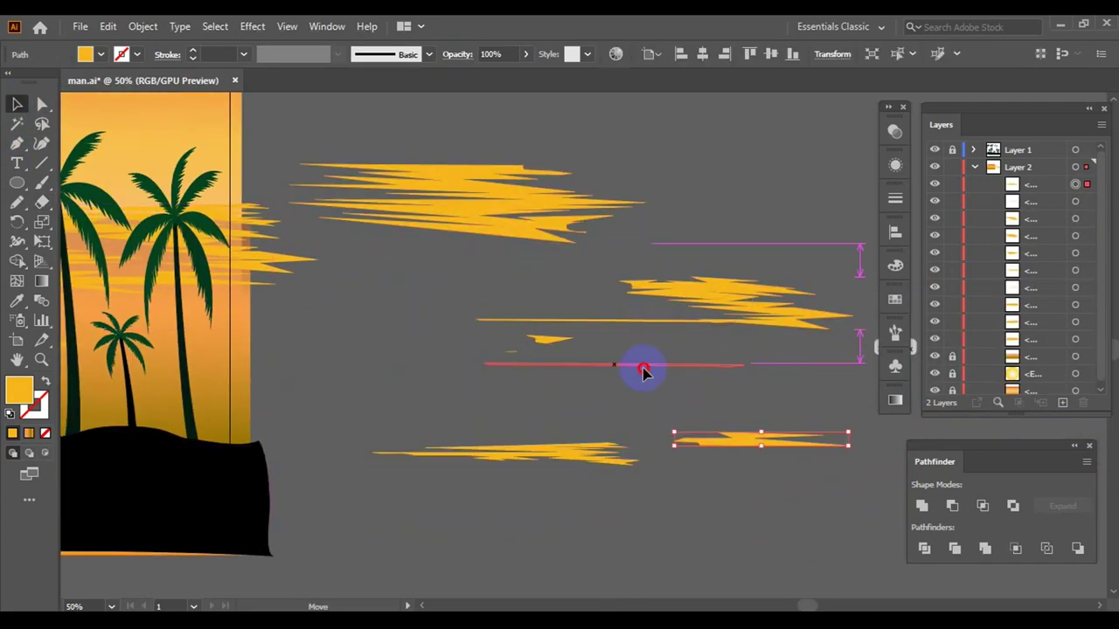
- Place a streak piece over the water by the island and rotate it horizontal
scroll(517, 330, "down", 2)
left_click_drag(694, 295, 214, 349)
right_click(224, 350)
mouse_move(273, 510)
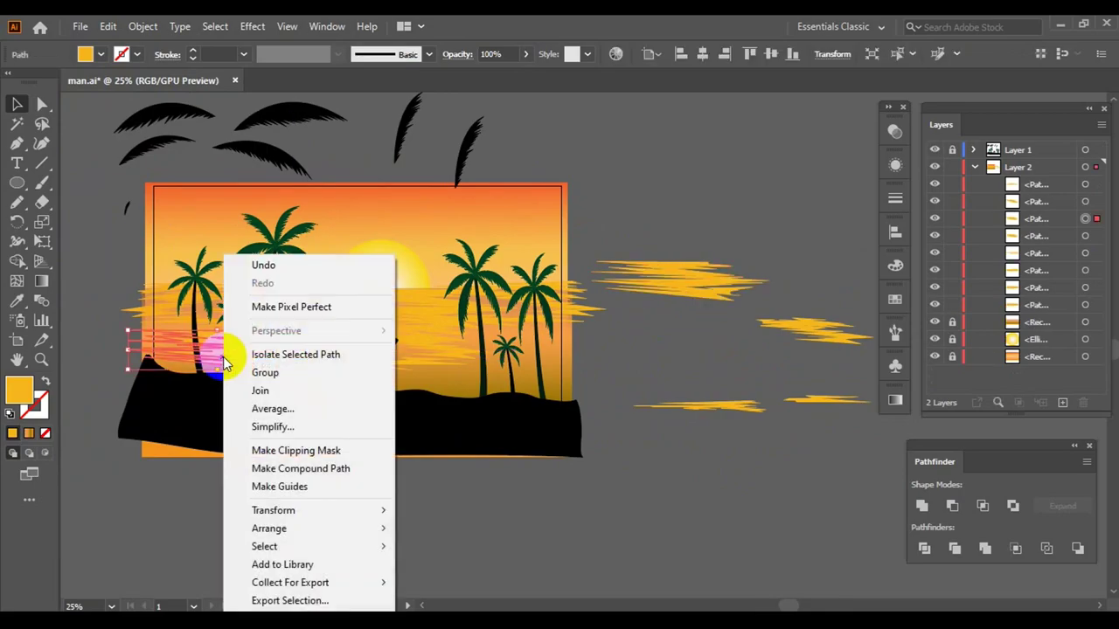
left_click(457, 511)
scroll(497, 382, "up", 2)
left_click_drag(498, 382, 662, 370)
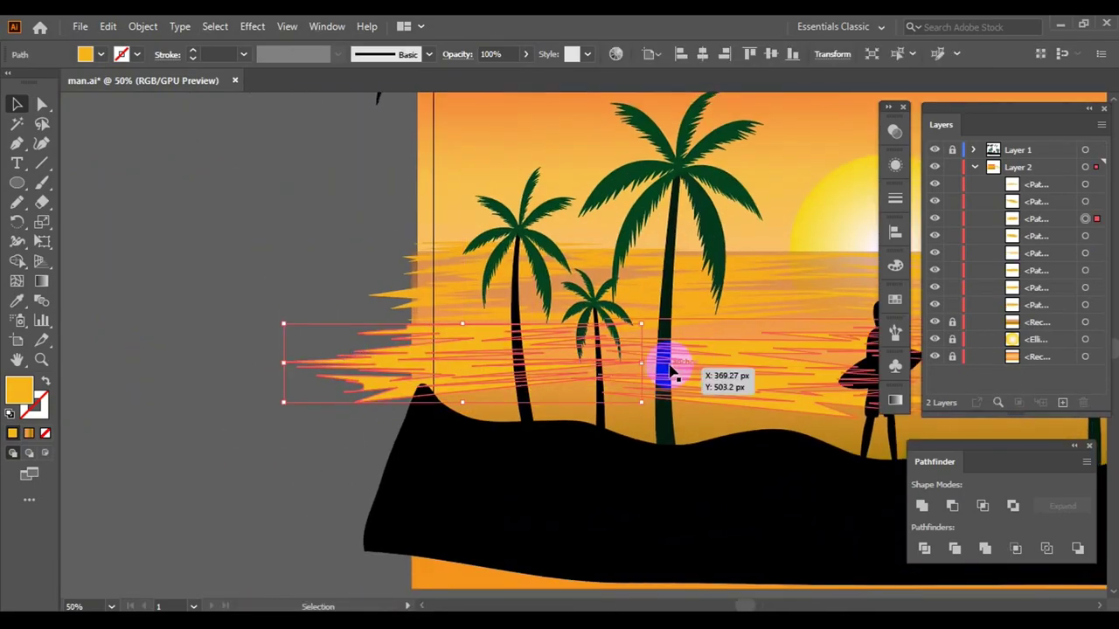
left_click_drag(317, 430, 310, 445)
- Position a streak across the surfer and duplicate another piece to a new spot
scroll(588, 415, "up", 2)
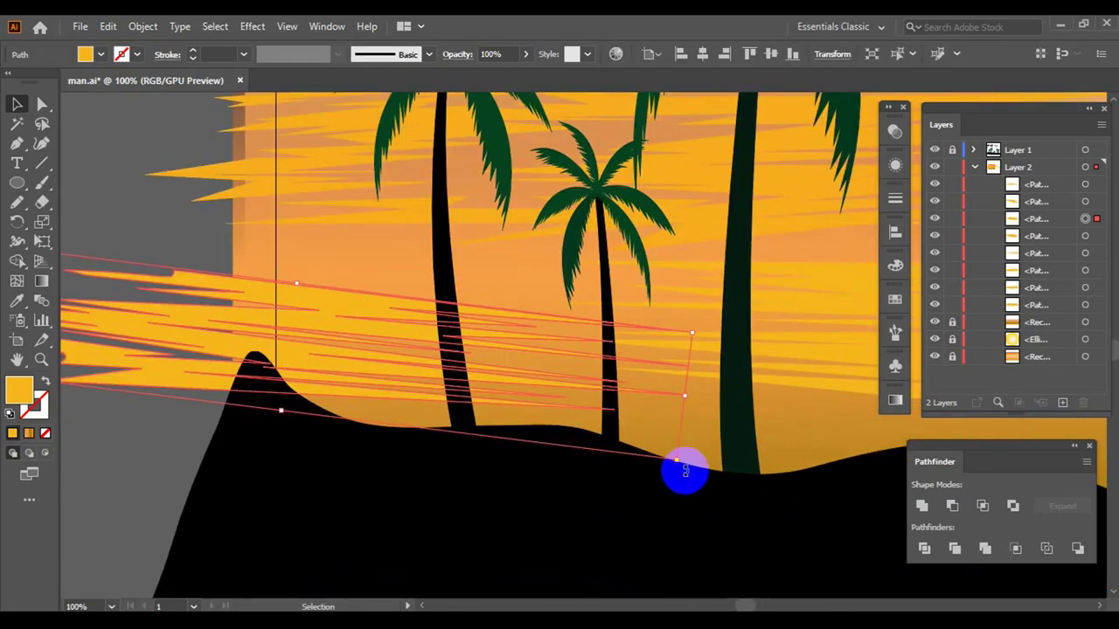
left_click_drag(194, 241, 387, 317)
scroll(512, 379, "down", 3)
left_click_drag(489, 341, 568, 277)
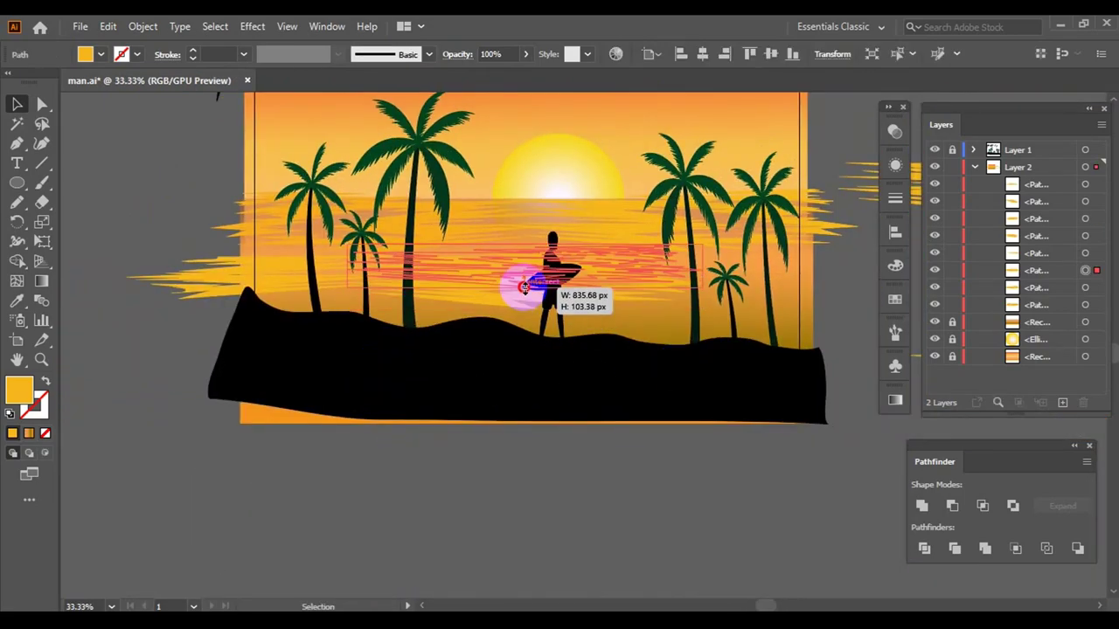
left_click(568, 276)
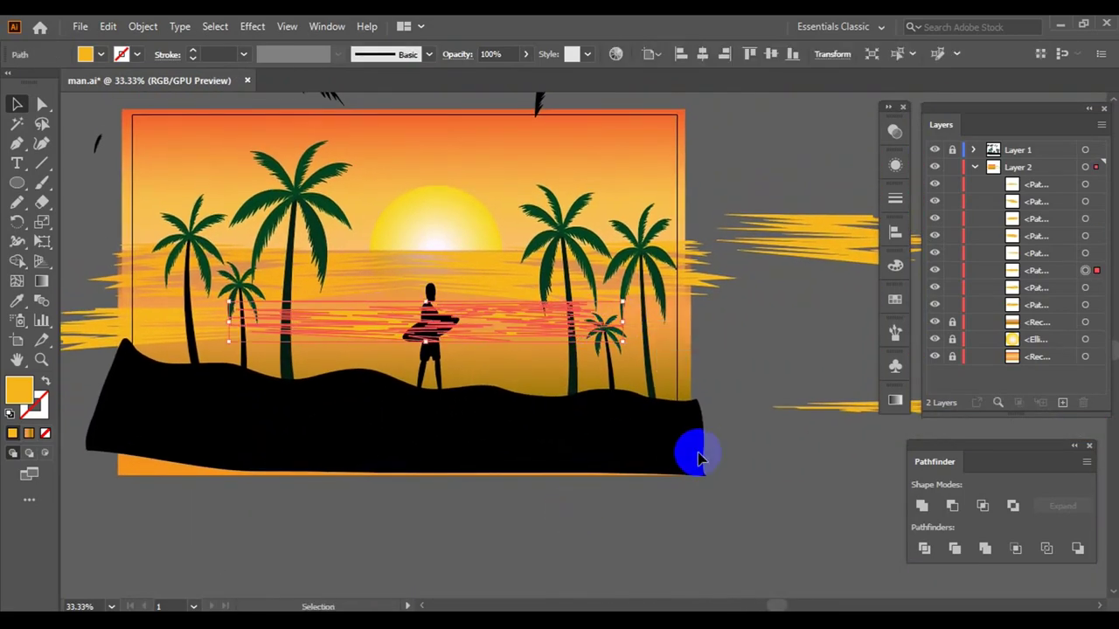
left_click(760, 337)
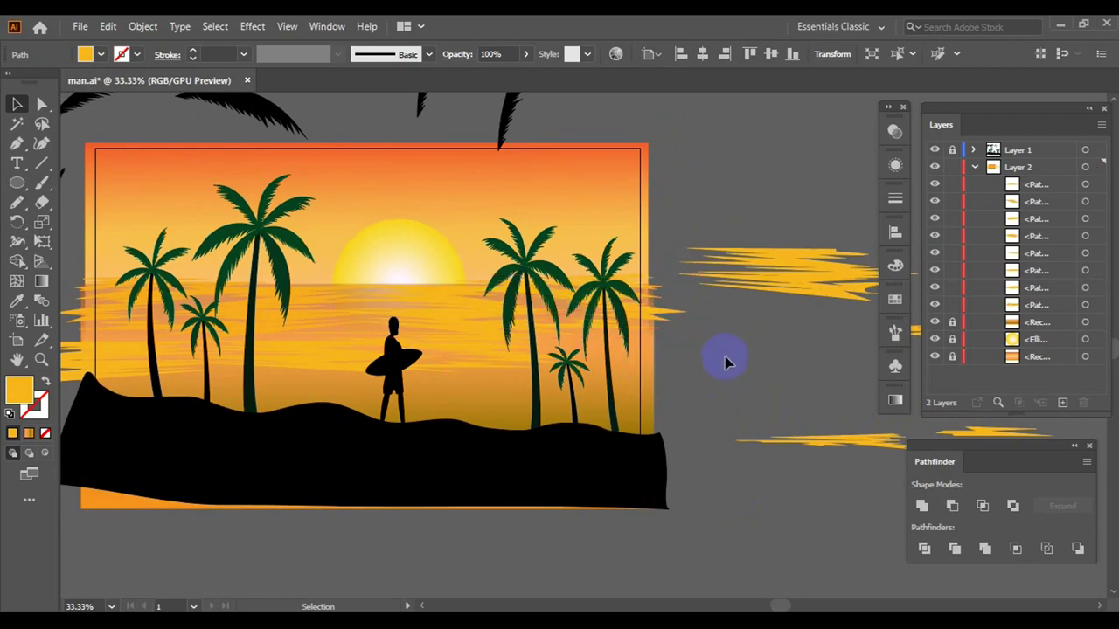
left_click_drag(762, 328, 665, 412)
- Shift a streak further right, then mirror another horizontally and move it left
scroll(722, 384, "up", 2)
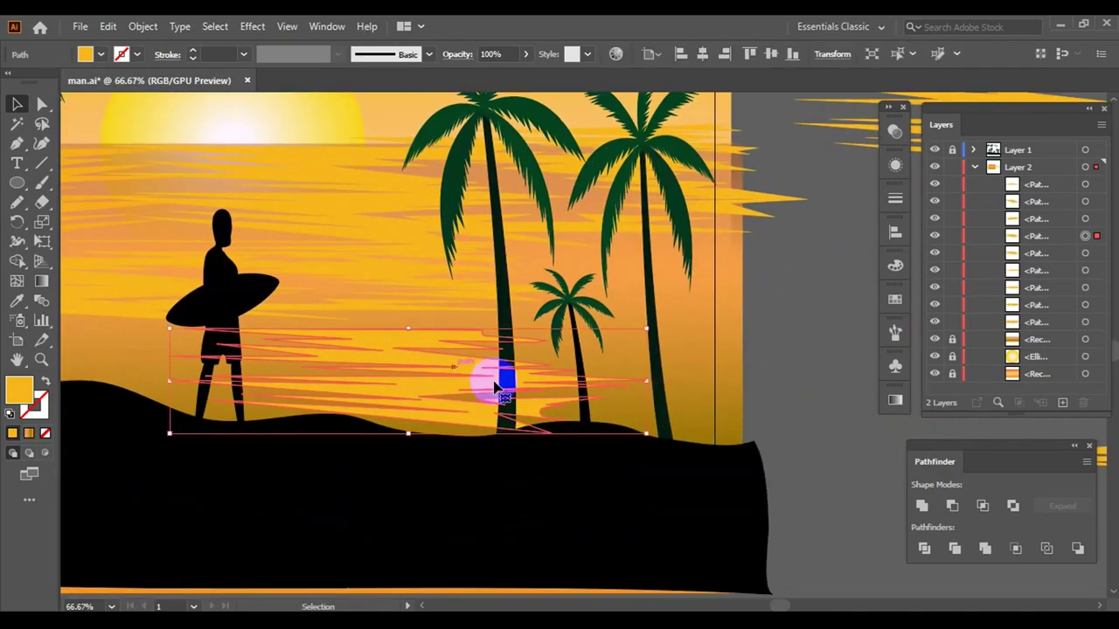
left_click_drag(492, 379, 789, 377)
scroll(624, 342, "down", 3)
scroll(759, 388, "up", 1)
left_click(324, 467)
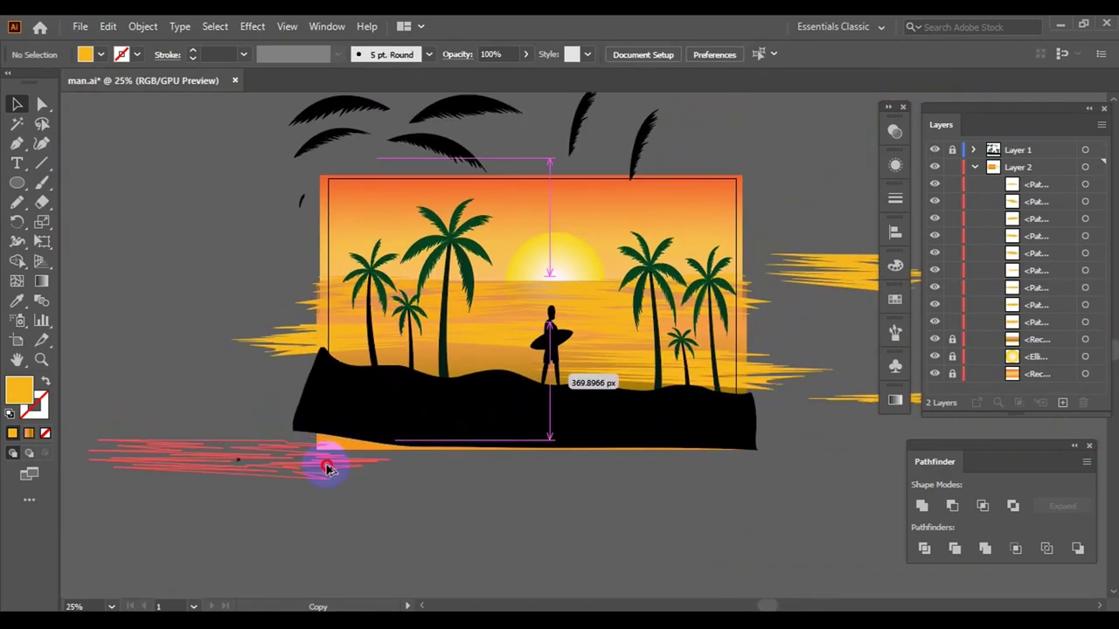
right_click(276, 455)
left_click(476, 420)
mouse_move(288, 458)
left_mouse_down()
mouse_move(369, 390)
mouse_move(452, 375)
left_mouse_up()
left_click(553, 539)
- Arrange streak pieces over the island's left side and beside its right side
scroll(419, 469, "up", 2)
scroll(370, 382, "down", 1)
left_click(370, 382)
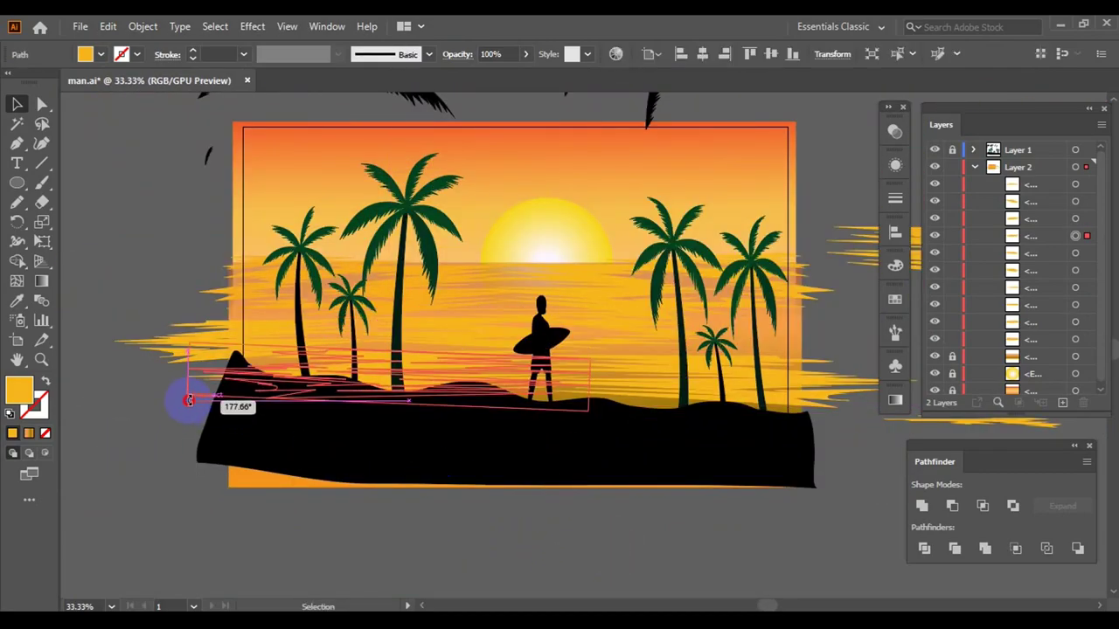
left_click_drag(189, 400, 689, 464)
scroll(689, 550, "up", 1)
left_click(757, 456)
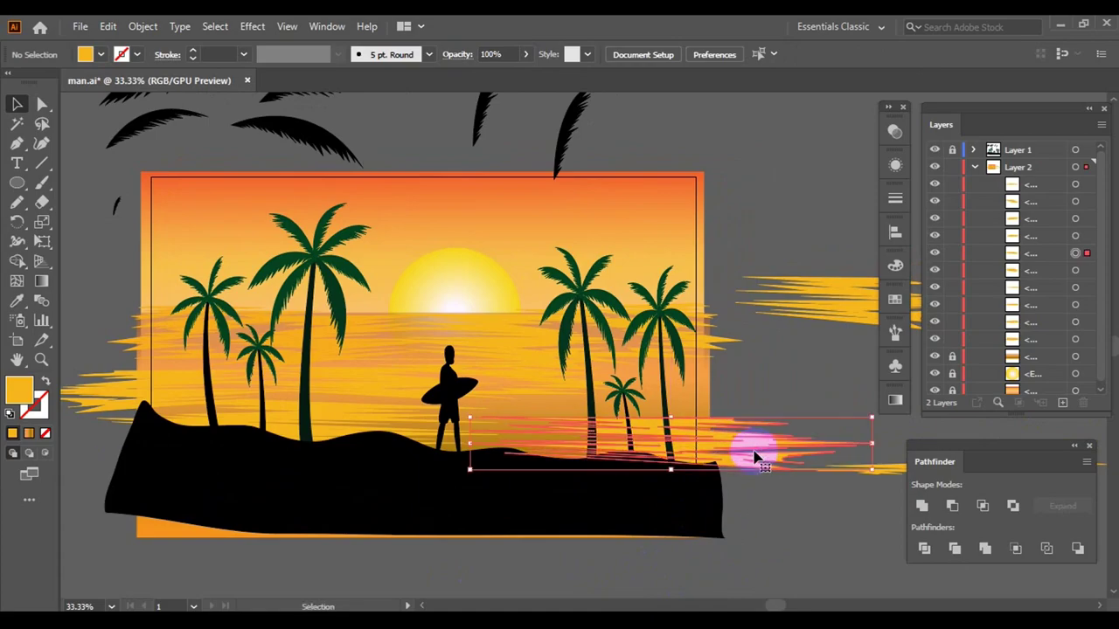
left_click_drag(777, 530, 754, 537)
left_click_drag(768, 456, 777, 425)
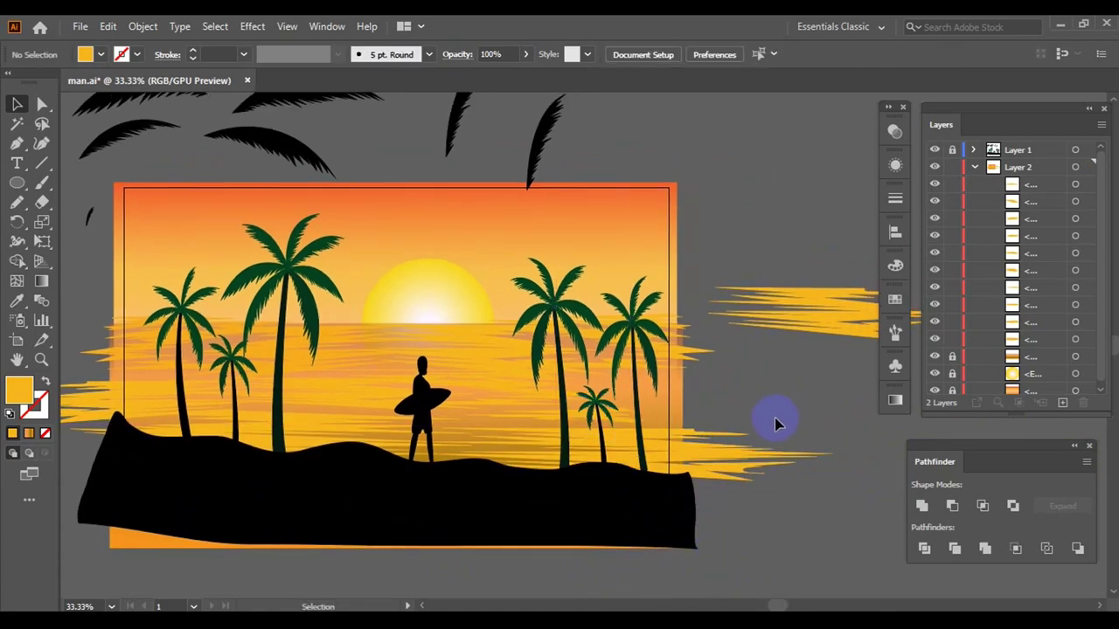
scroll(778, 425, "up", 2)
left_click_drag(665, 385, 570, 367)
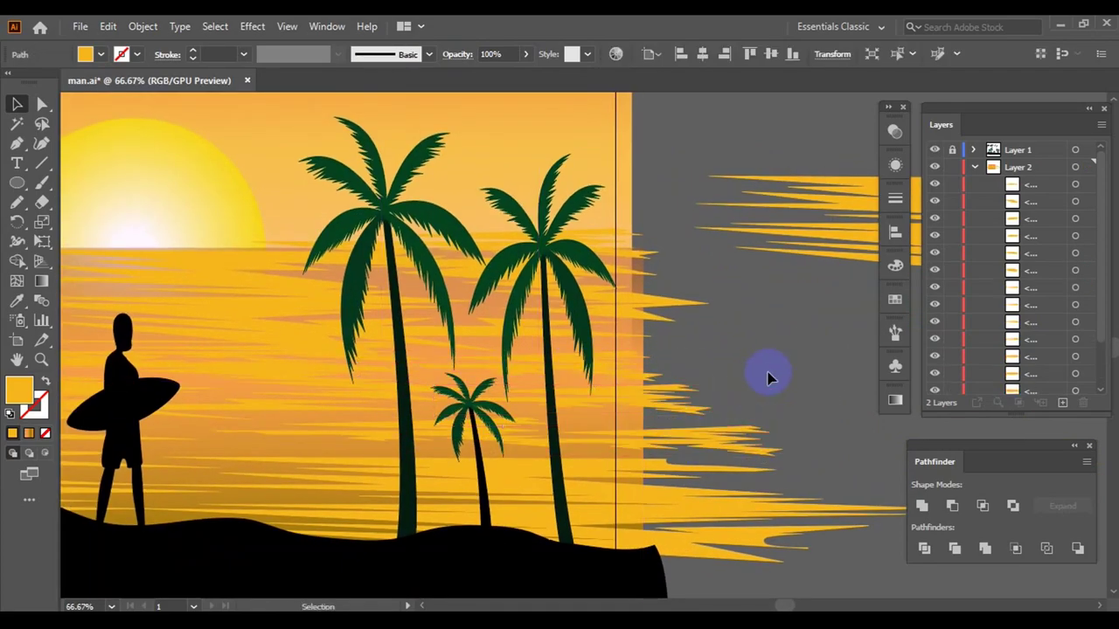
- Move streaks onto the water above the island and beside the palms
scroll(770, 377, "left", 3)
left_click_drag(849, 408, 338, 419)
scroll(562, 394, "down", 2)
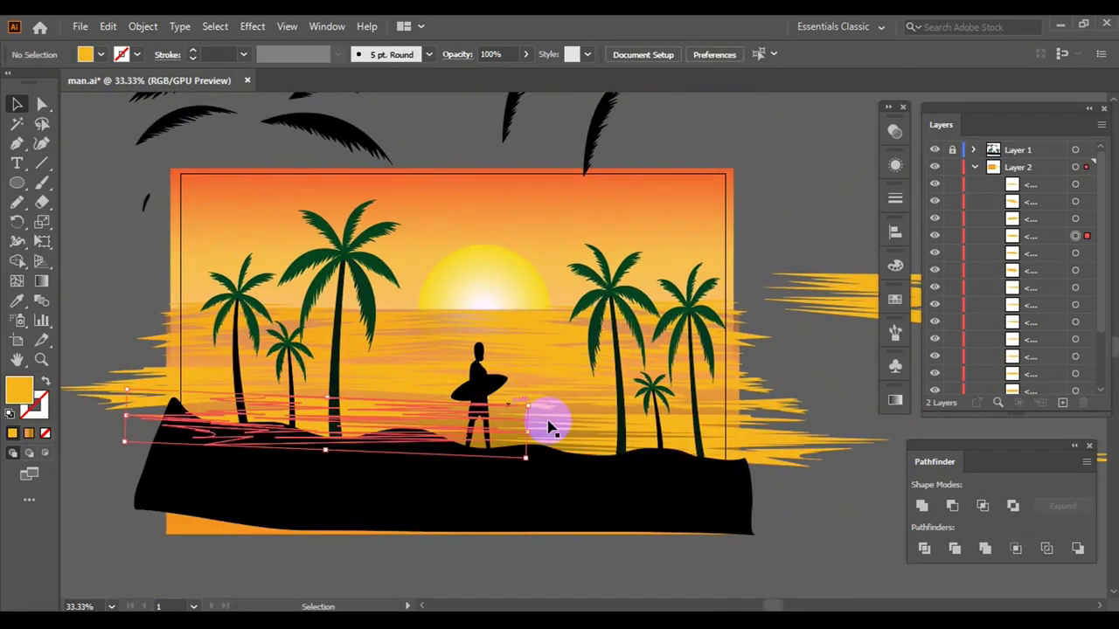
left_click(527, 430)
scroll(847, 507, "down", 1)
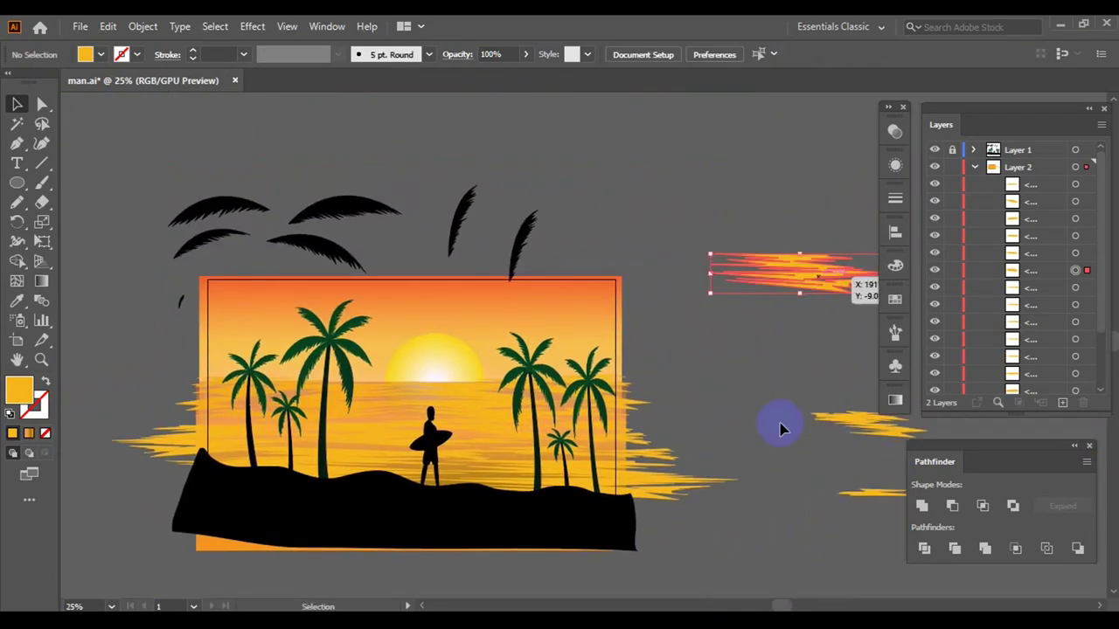
scroll(212, 344, "left", 2)
left_click_drag(212, 344, 380, 398)
left_click(513, 376)
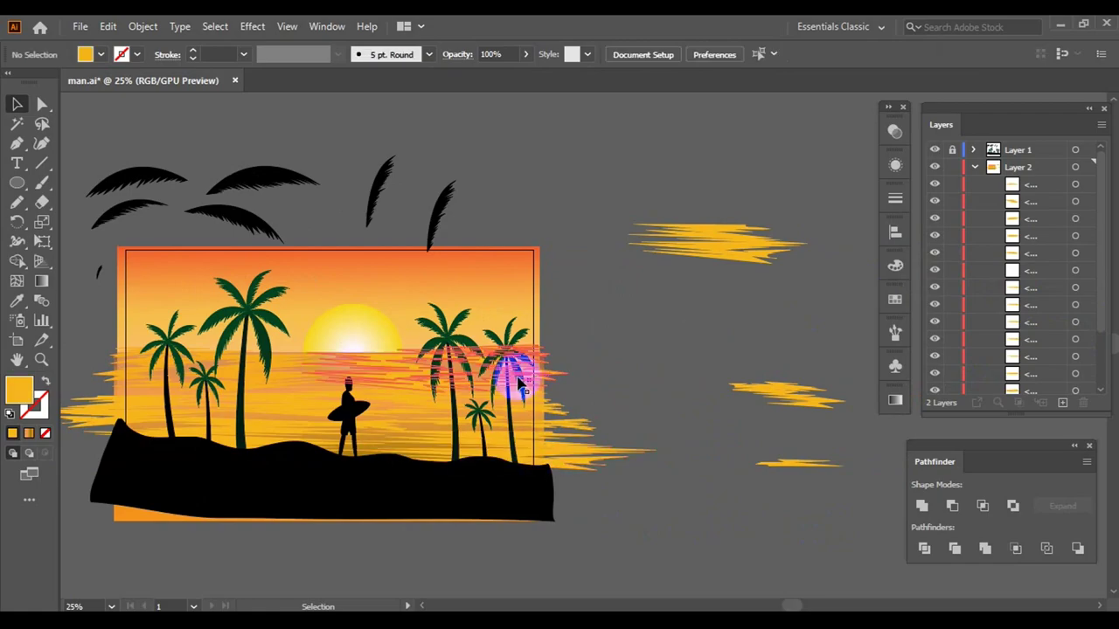
left_click(895, 267)
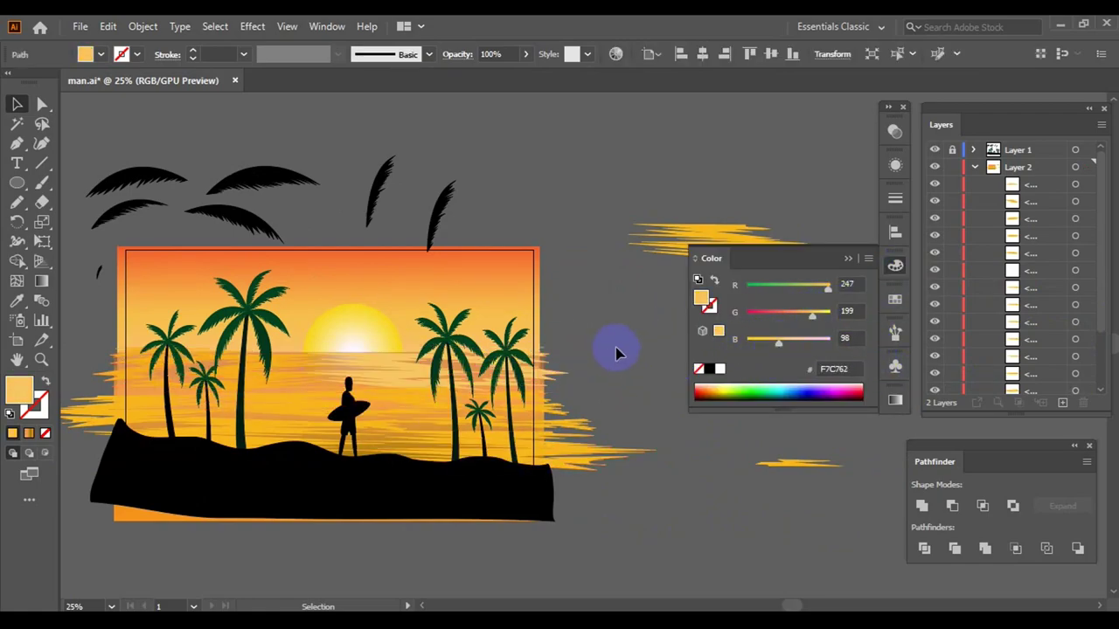
- Lighten the streaks to F7E441 by raising the green and blue colour levels
left_click_drag(812, 316, 831, 317)
key("ctrl+plus")
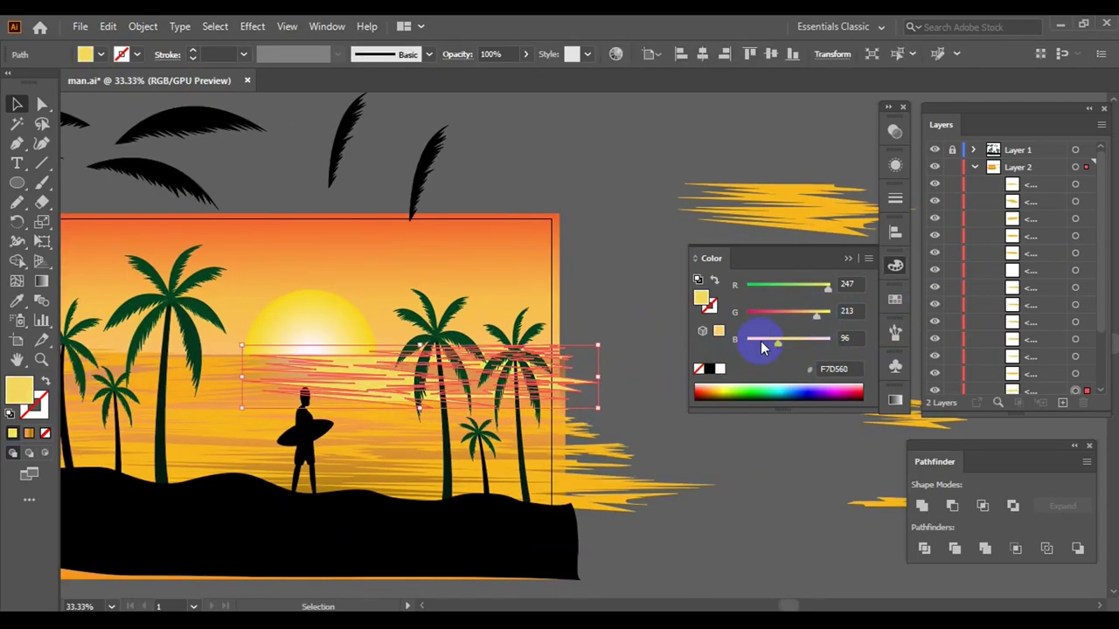
left_click_drag(760, 348, 766, 350)
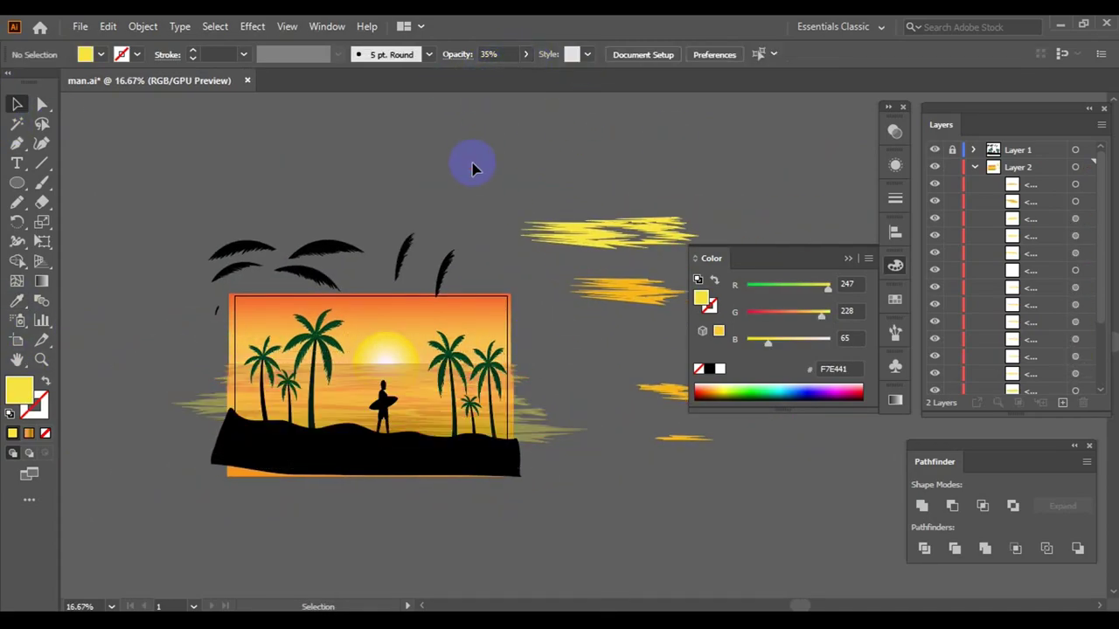
left_click_drag(580, 367, 707, 363)
- Make a sea gradient stop more orange, slide it toward the middle, and set full opacity
key("ctrl+equal")
key("ctrl+equal")
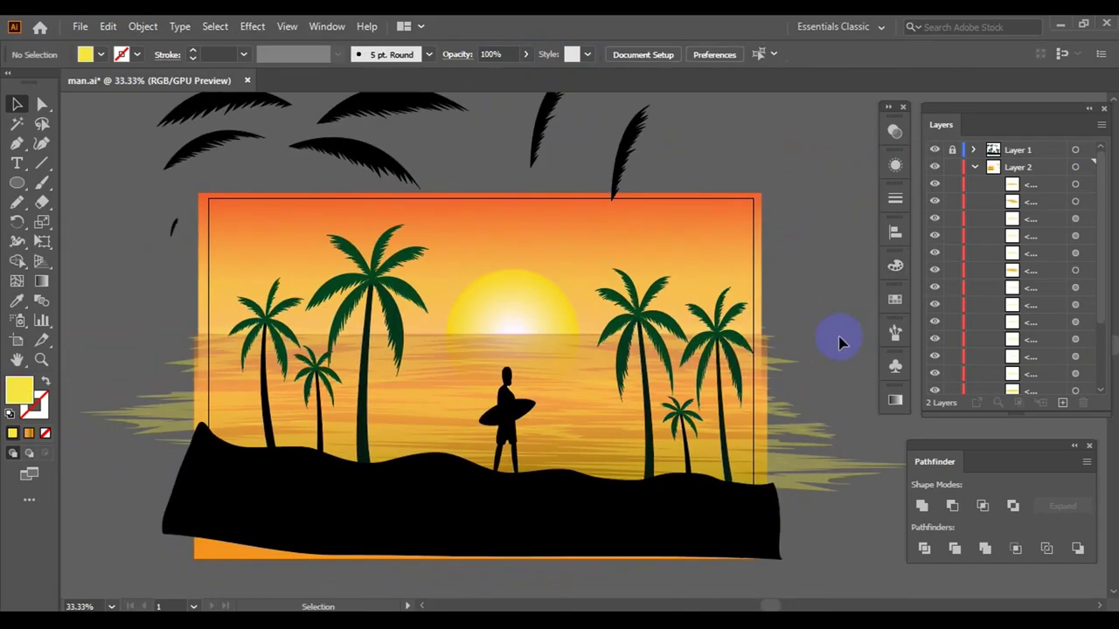
scroll(951, 358, "down", 3)
left_click(1076, 352)
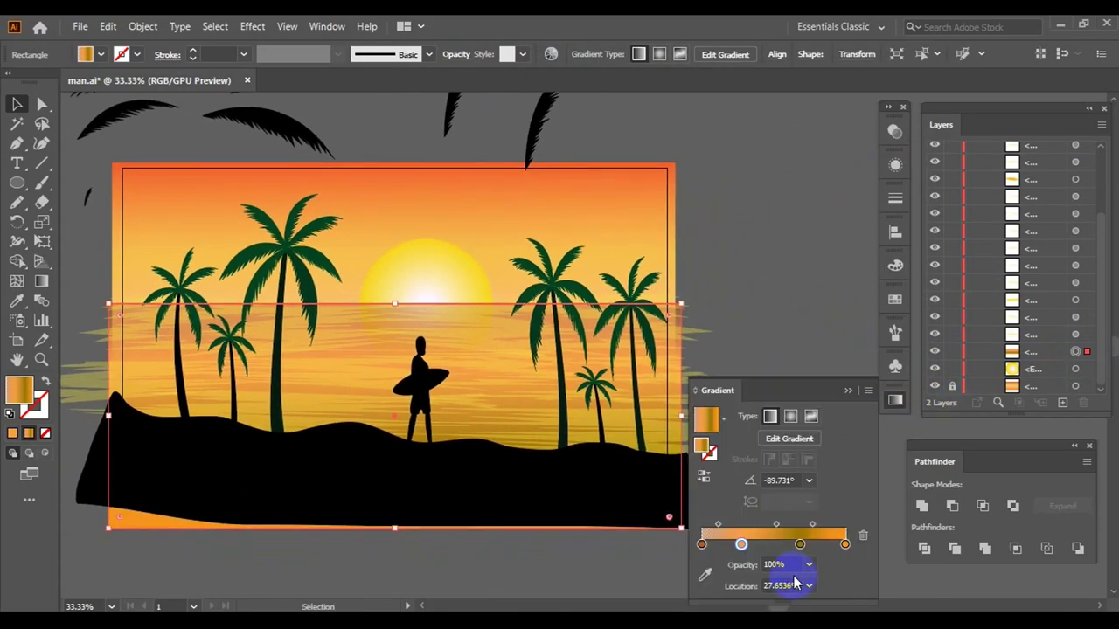
left_click(896, 265)
left_click_drag(784, 313, 790, 313)
left_click(895, 400)
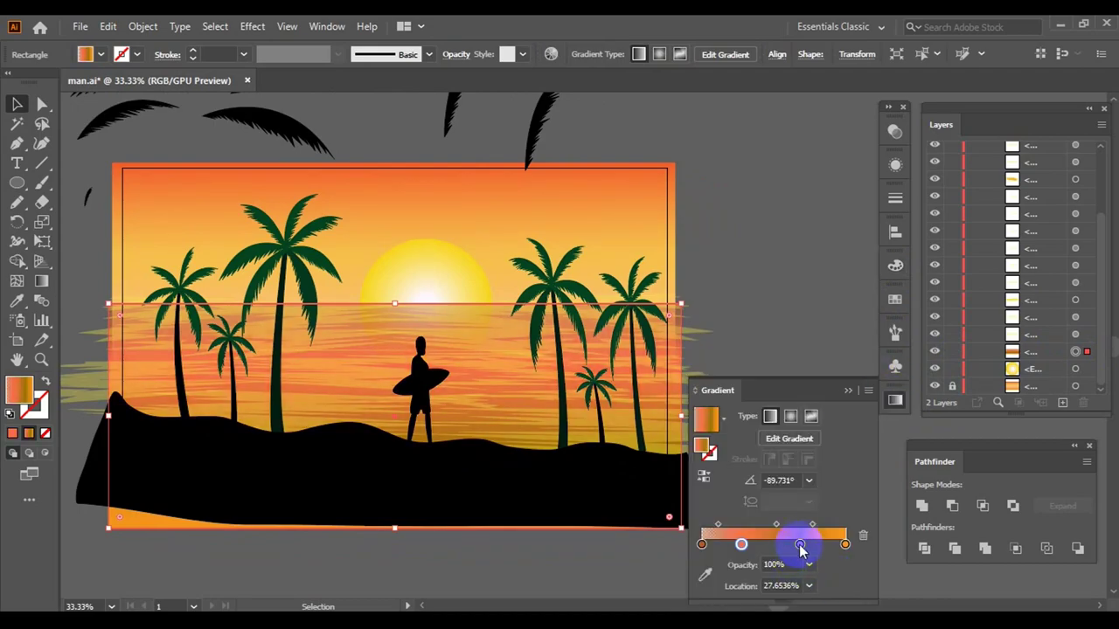
left_click_drag(800, 546, 775, 543)
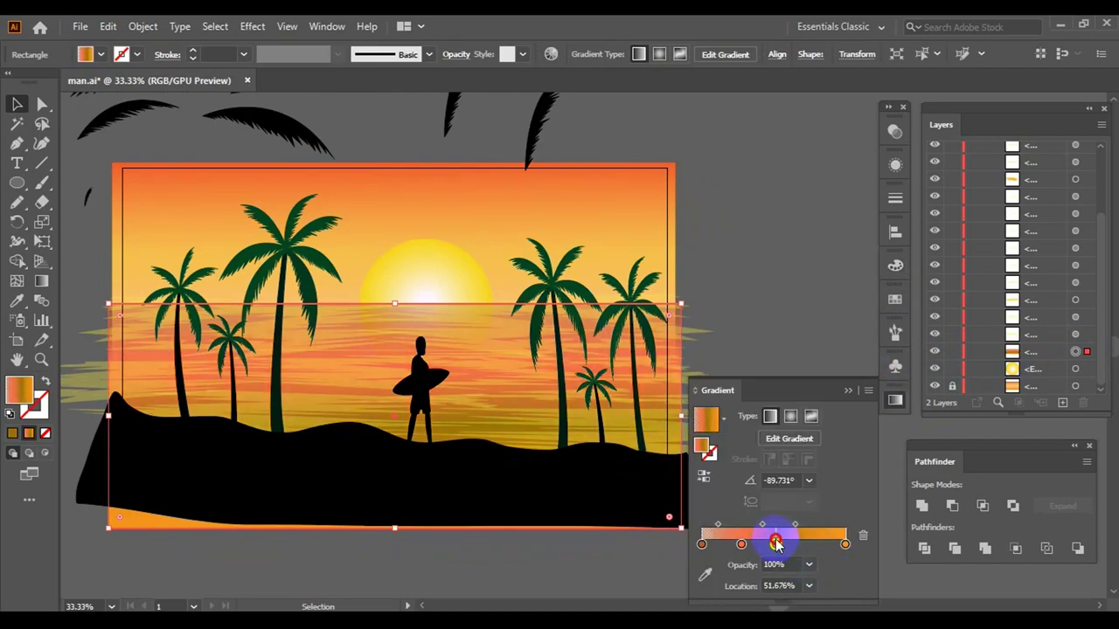
left_click(808, 565)
left_click(837, 477)
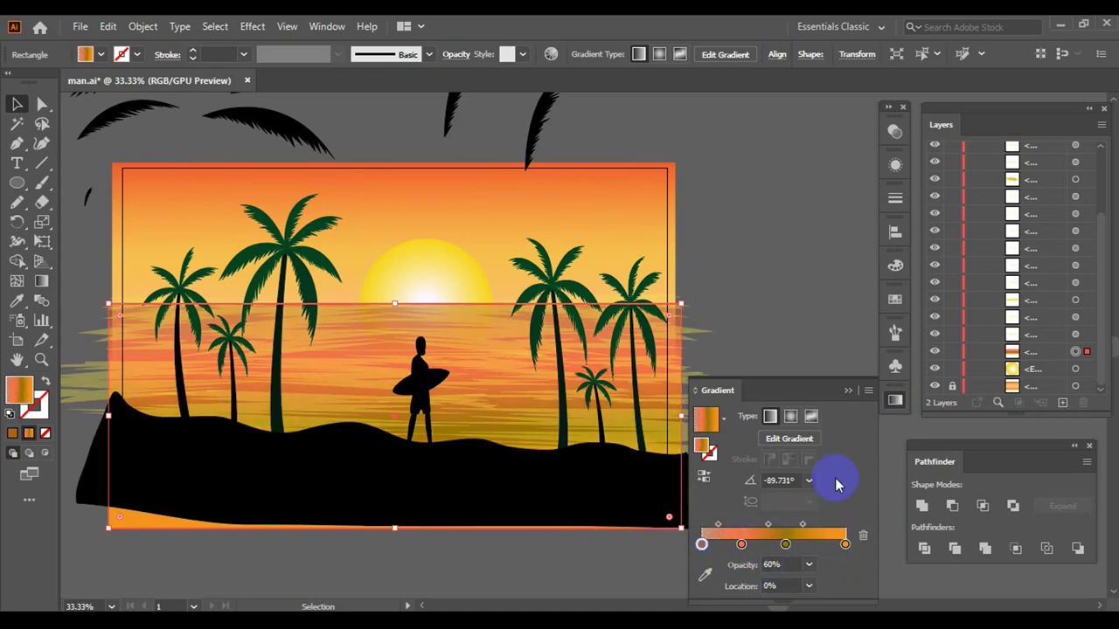
left_click(809, 565)
- Deepen the stop colour to a reddish orange (F68000)
left_click(894, 266)
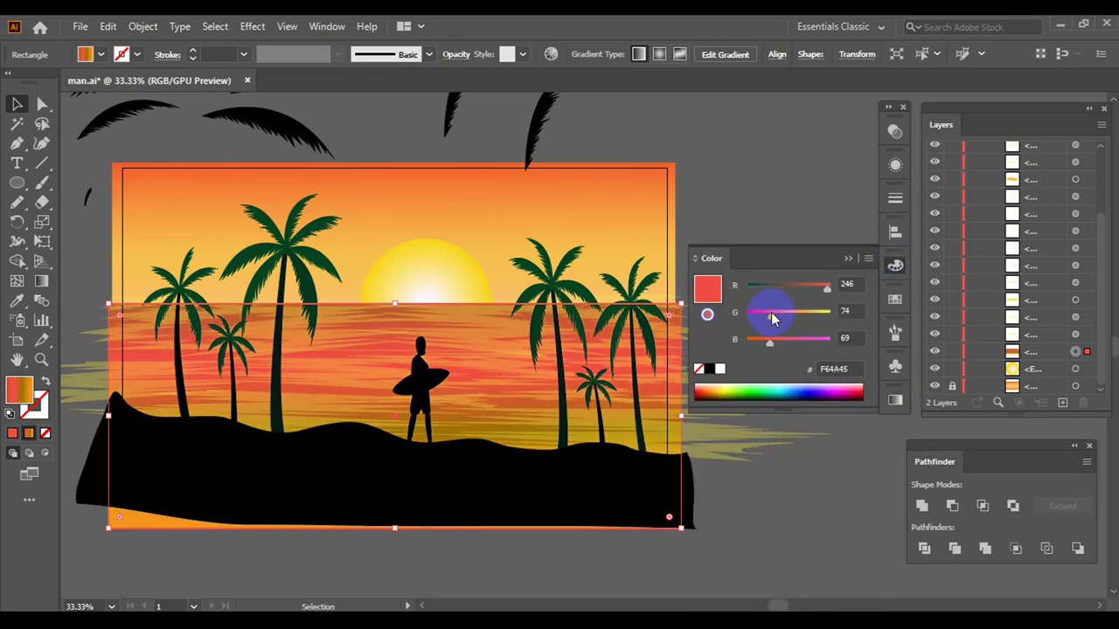
mouse_move(771, 313)
left_mouse_down()
mouse_move(804, 312)
mouse_move(771, 348)
mouse_move(782, 315)
left_mouse_up()
left_click(763, 342)
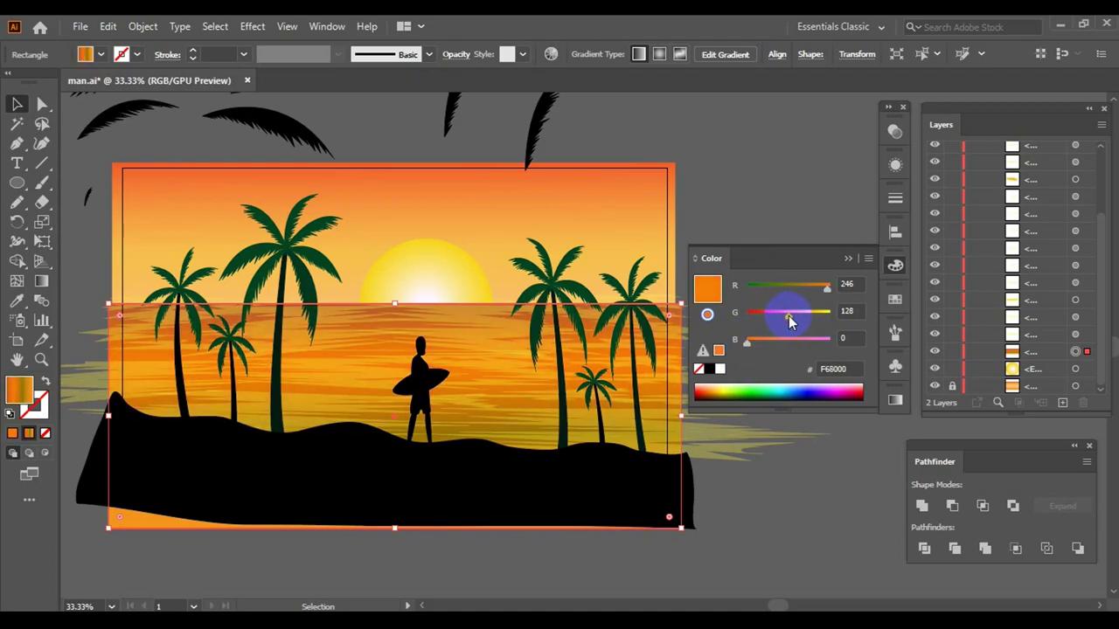
left_click(894, 399)
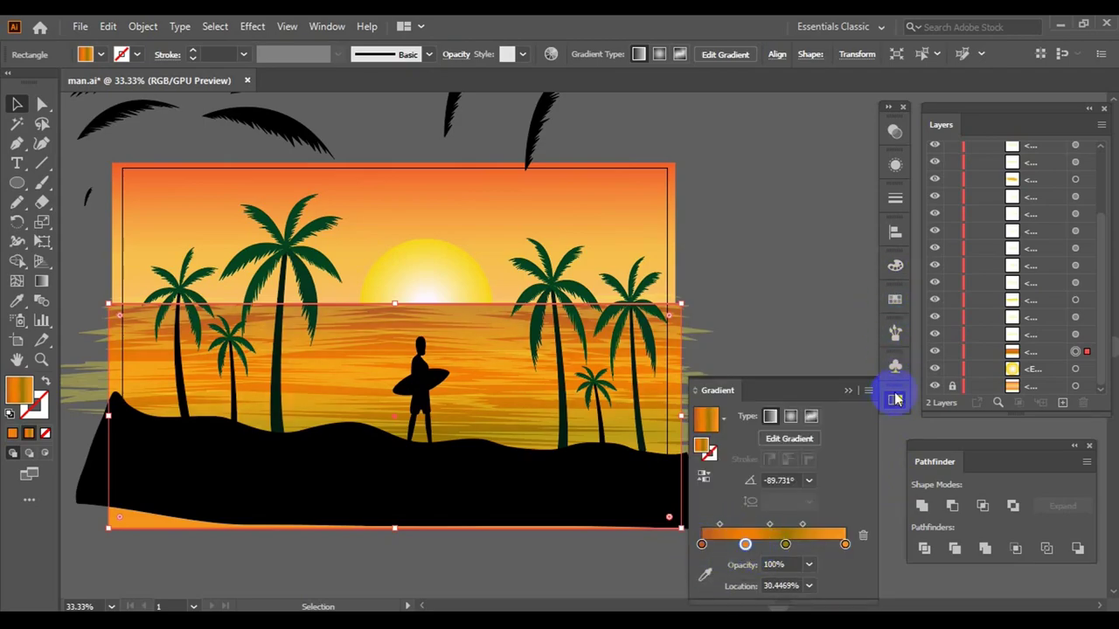
left_click(776, 240)
- Select the sun circle and bring up its radial gradient stops
key("ctrl+minus")
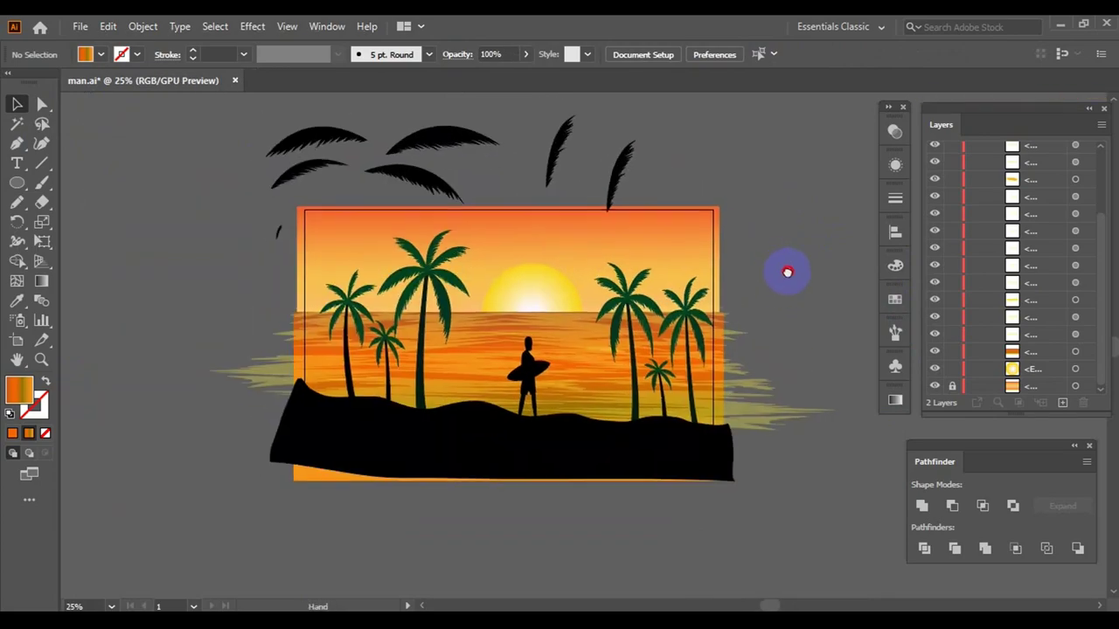
left_click(502, 330)
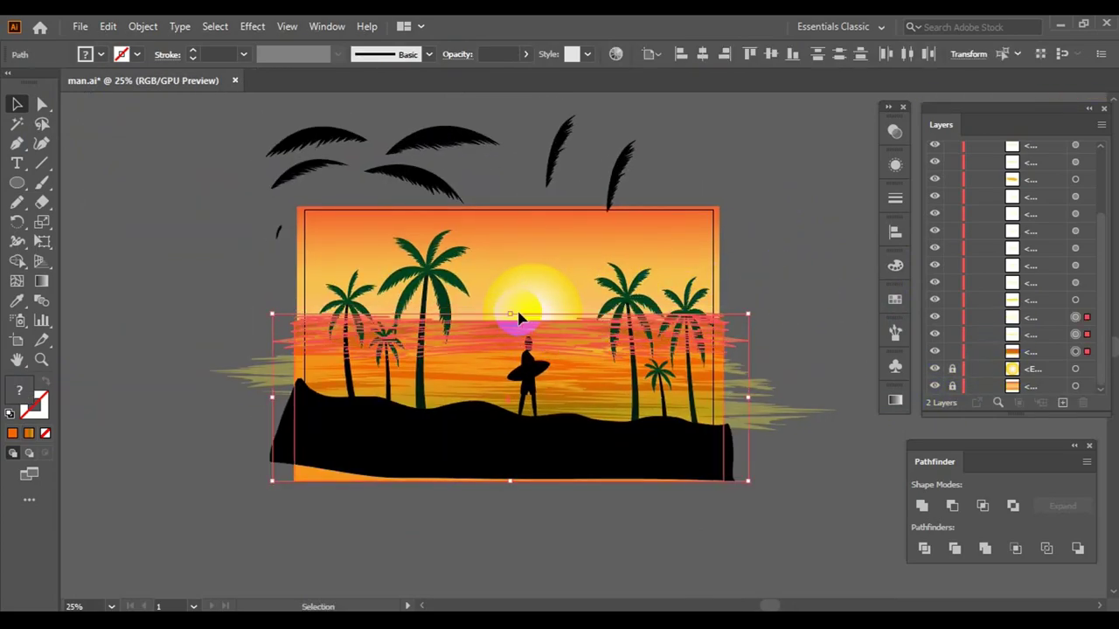
left_click(822, 293)
left_click(520, 291)
left_click(807, 317)
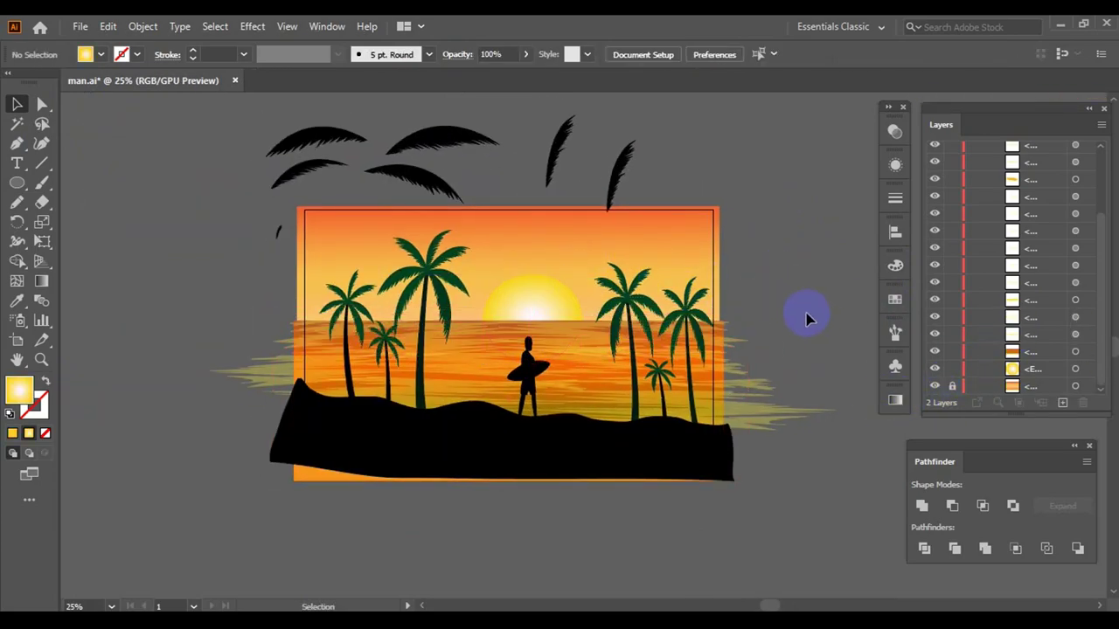
key("ctrl+z")
left_click(894, 400)
- Adjust the outer sun stop's yellow and set its opacity to 50%
scroll(564, 310, "up", 3)
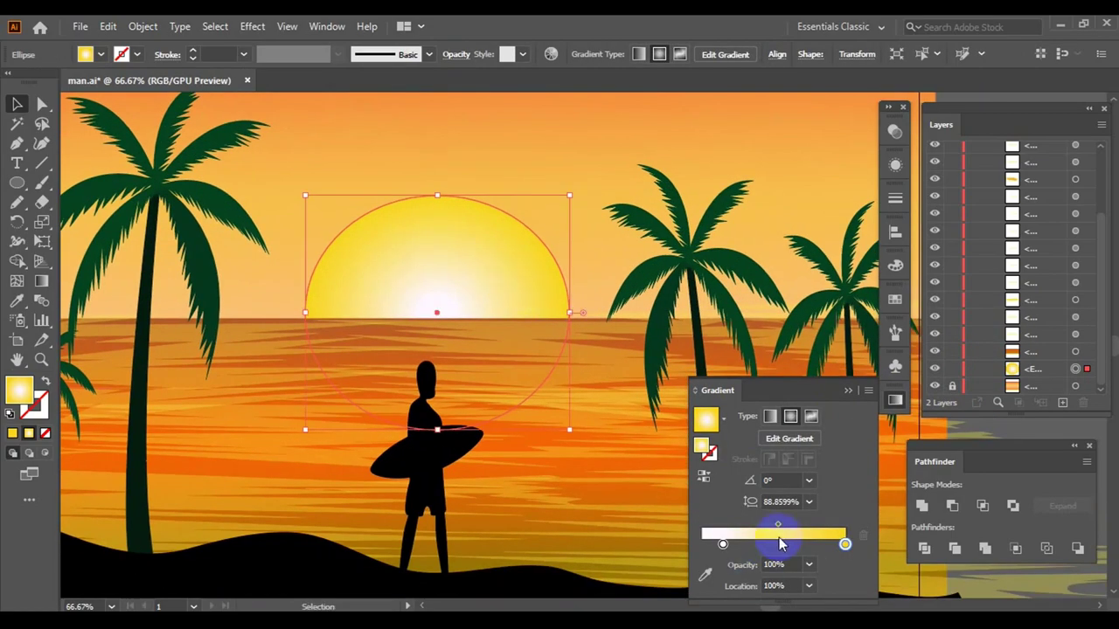
double_click(846, 546)
mouse_move(825, 316)
left_mouse_down()
mouse_move(793, 312)
mouse_move(823, 315)
left_mouse_up()
scroll(812, 182, "down", 2)
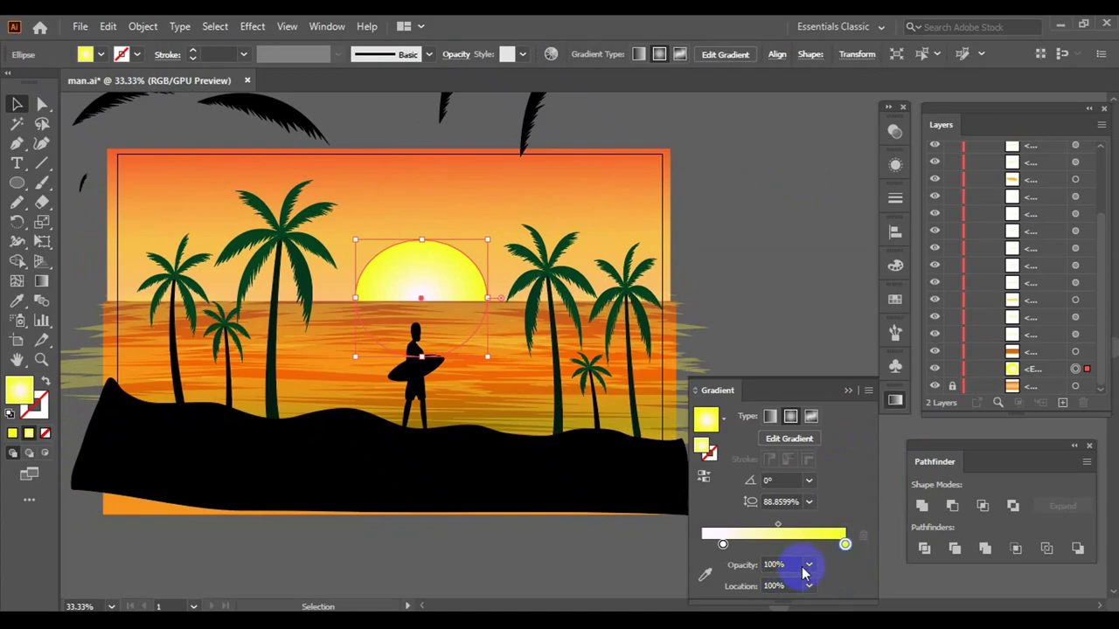
left_click(809, 565)
left_click(845, 457)
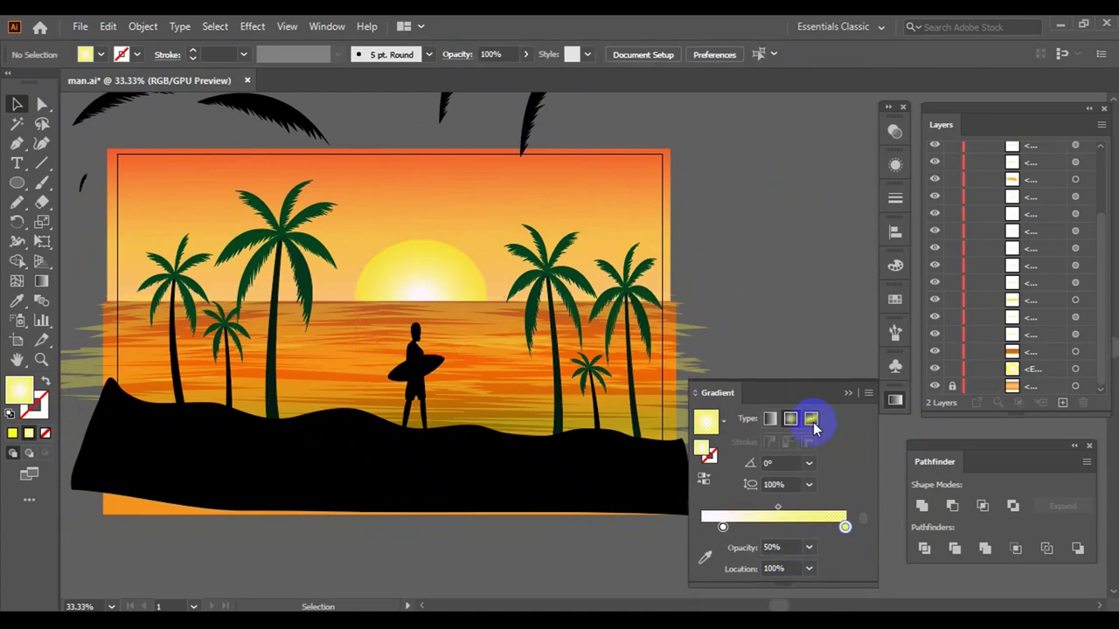
- Move the inner sun stop outward to 32.12% with 70% opacity
left_click(433, 278)
left_click_drag(722, 543, 756, 547)
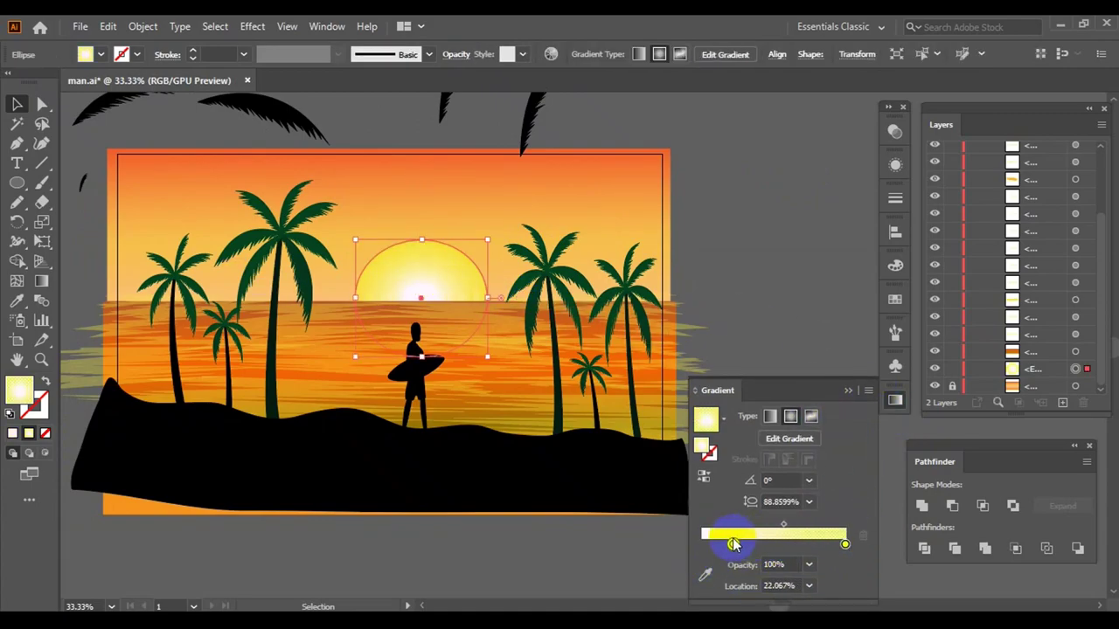
left_click(808, 565)
left_click(822, 509)
left_click(744, 267)
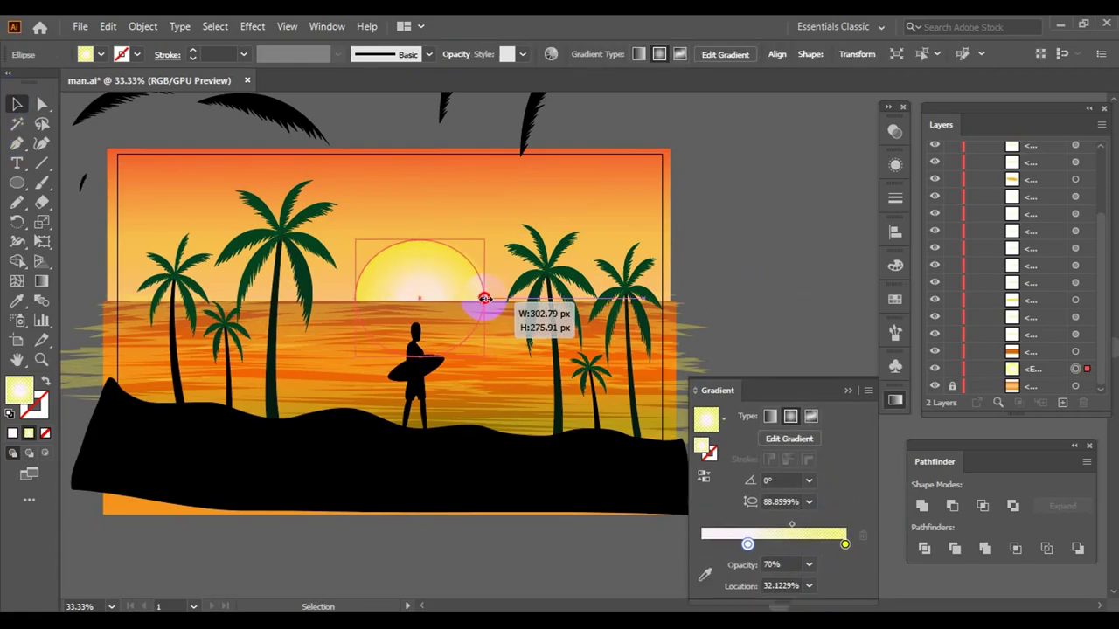
scroll(787, 267, "down", 2, "alt")
- Move the yellow brush stroke near the artwork and erase a line through it
scroll(743, 280, "up", 1, "alt")
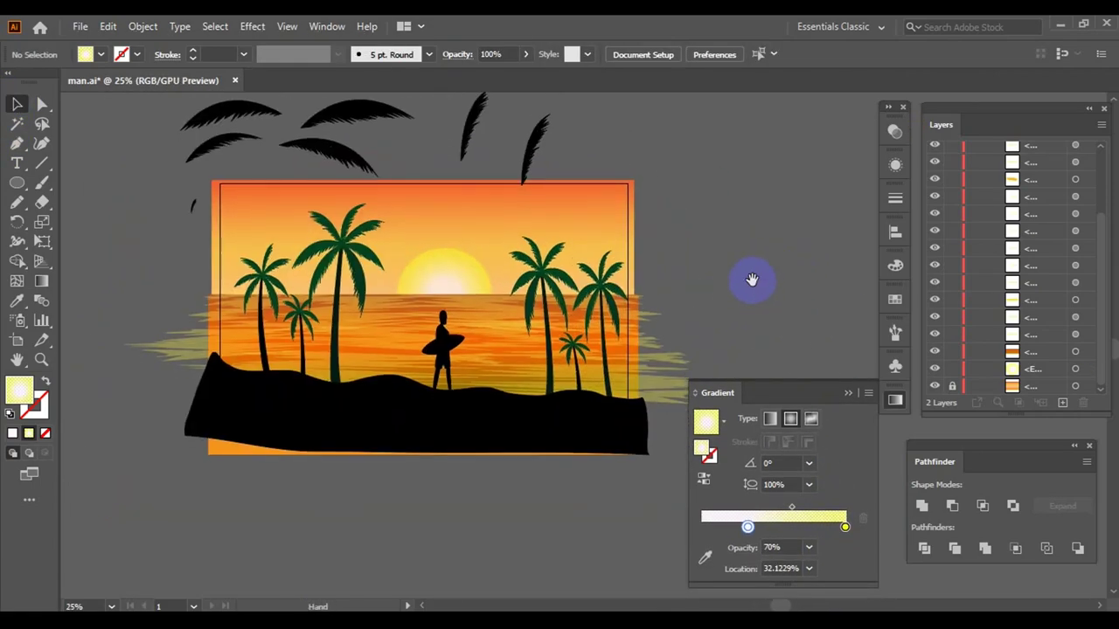
scroll(756, 350, "down", 1, "alt")
left_click(761, 374)
left_click_drag(761, 277, 660, 273)
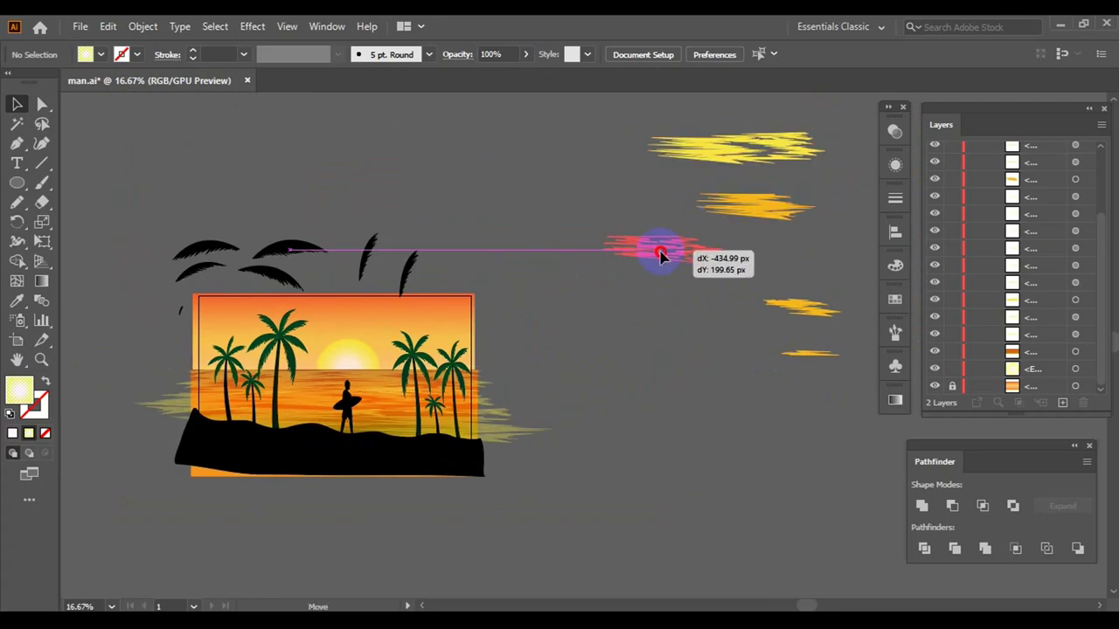
scroll(660, 273, "up", 3, "alt")
scroll(612, 324, "up", 1, "alt")
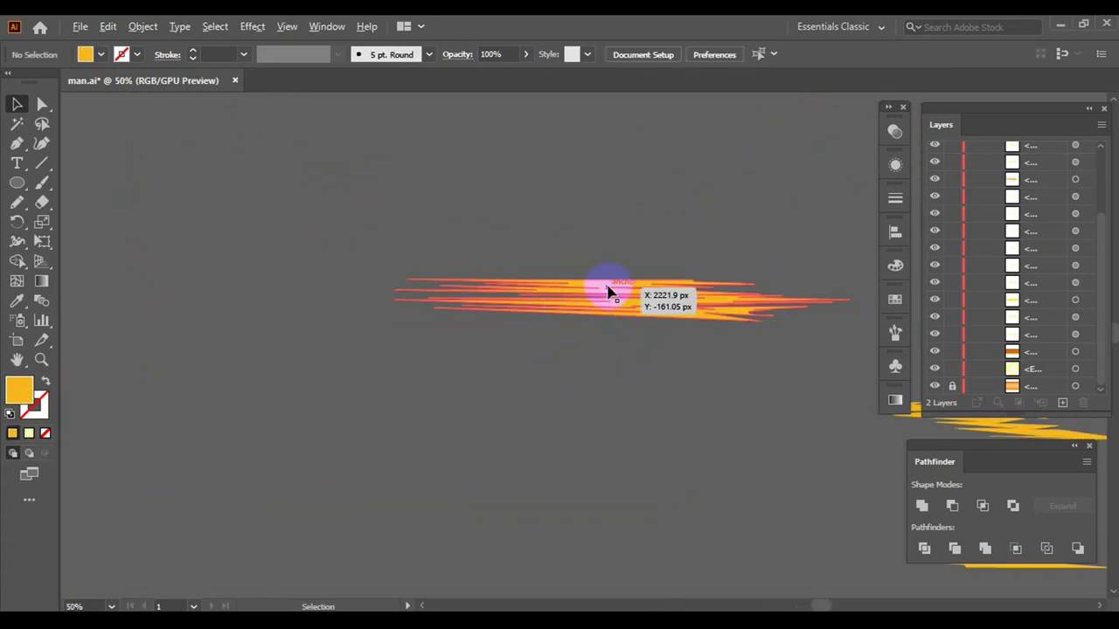
scroll(607, 292, "up", 1, "alt")
left_click_drag(287, 306, 875, 312)
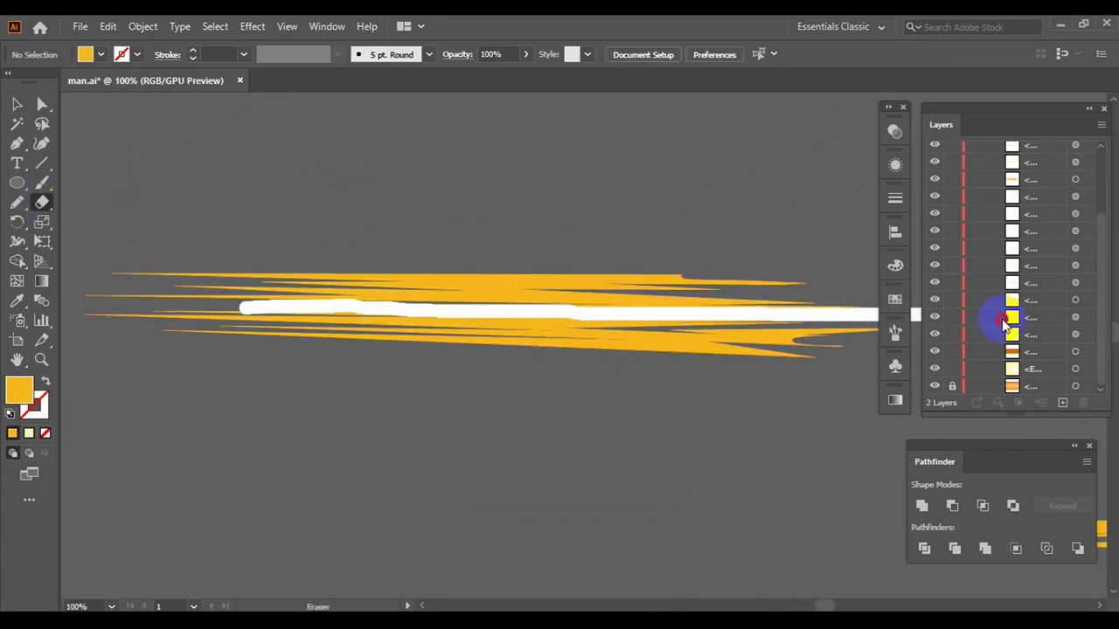
- Separate the two thin strips and move them above the artwork
left_click(15, 103)
left_click_drag(474, 342, 494, 428)
left_click(268, 350)
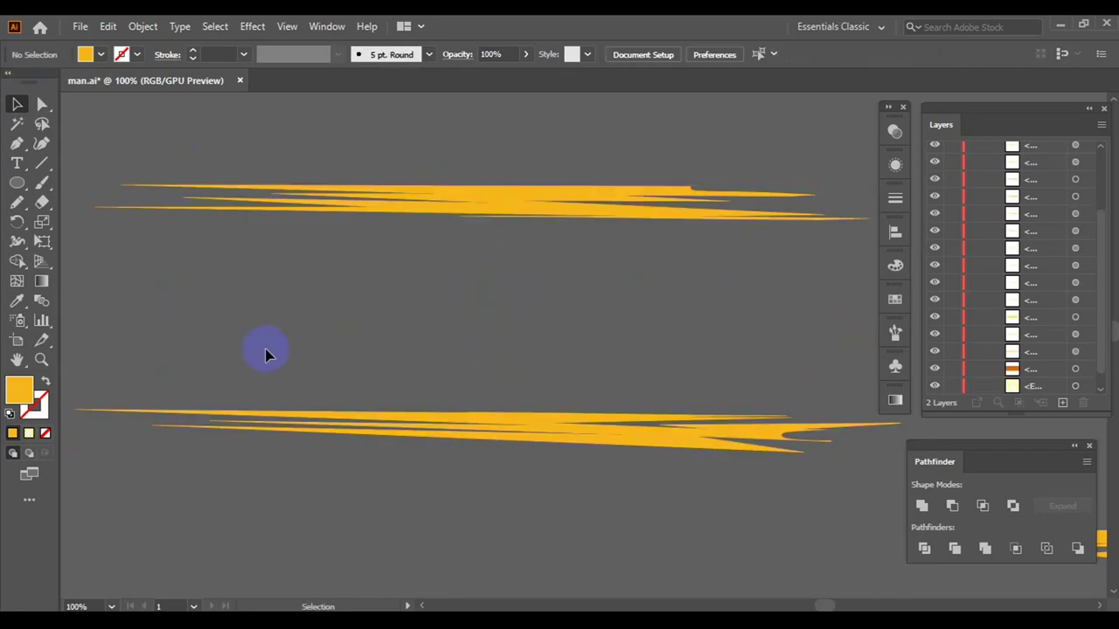
scroll(268, 350, "down", 3, "alt")
left_click_drag(554, 300, 642, 320)
scroll(641, 320, "up", 1, "alt")
- Delete the stray palm leaves above the scene
left_click(974, 169)
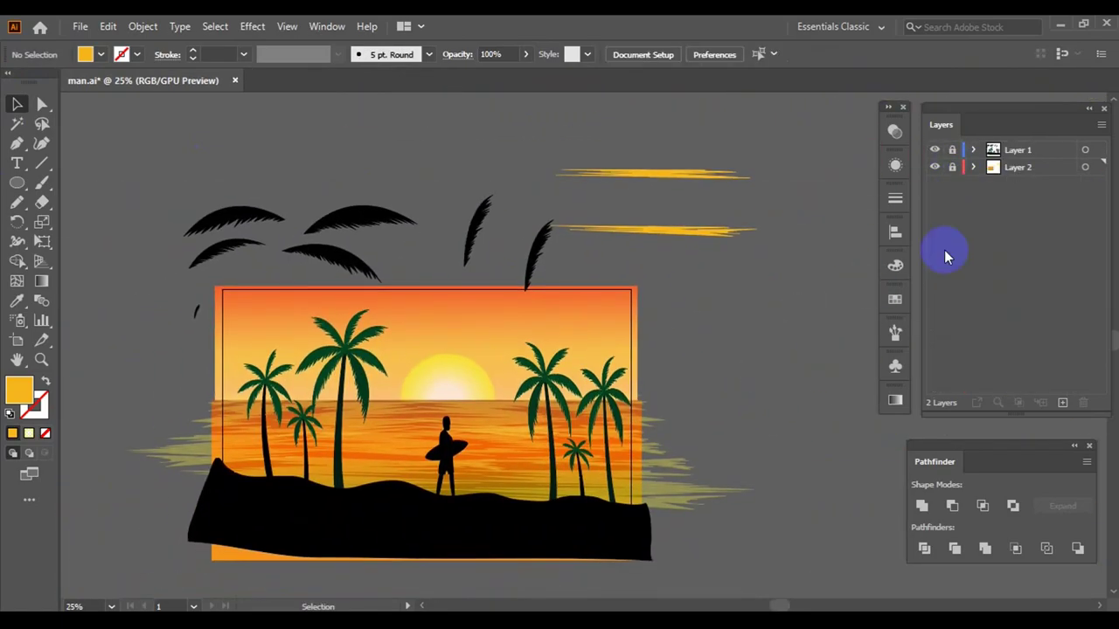
left_click_drag(424, 275, 537, 278)
key("Delete")
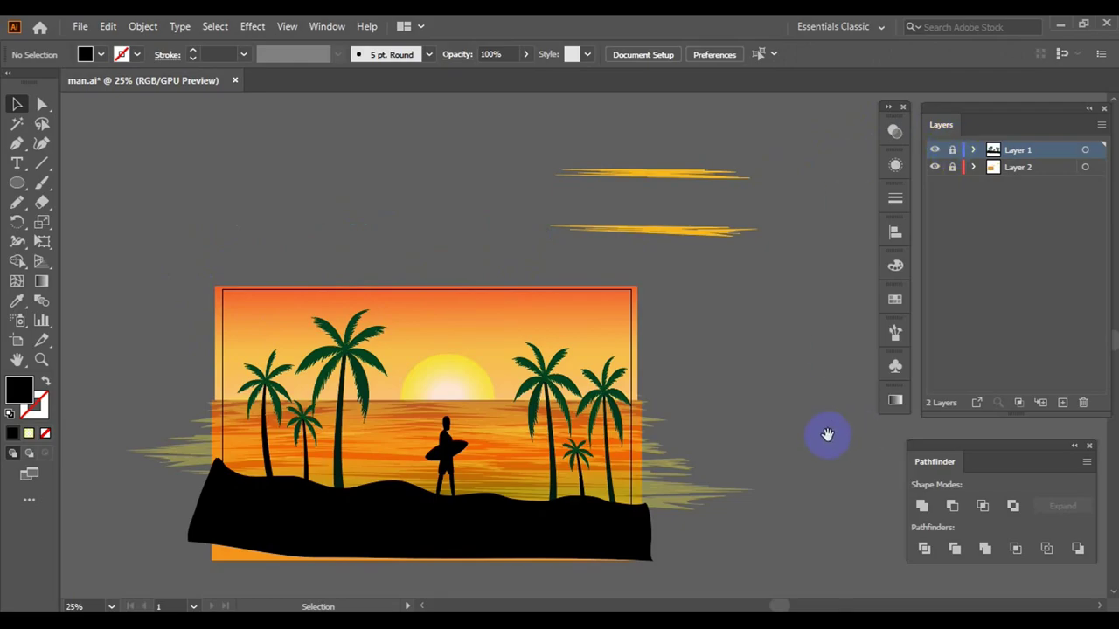
- Bring a yellow streak down onto the sky, resizing and placing it
scroll(827, 434, "left", 2)
scroll(766, 348, "down", 3)
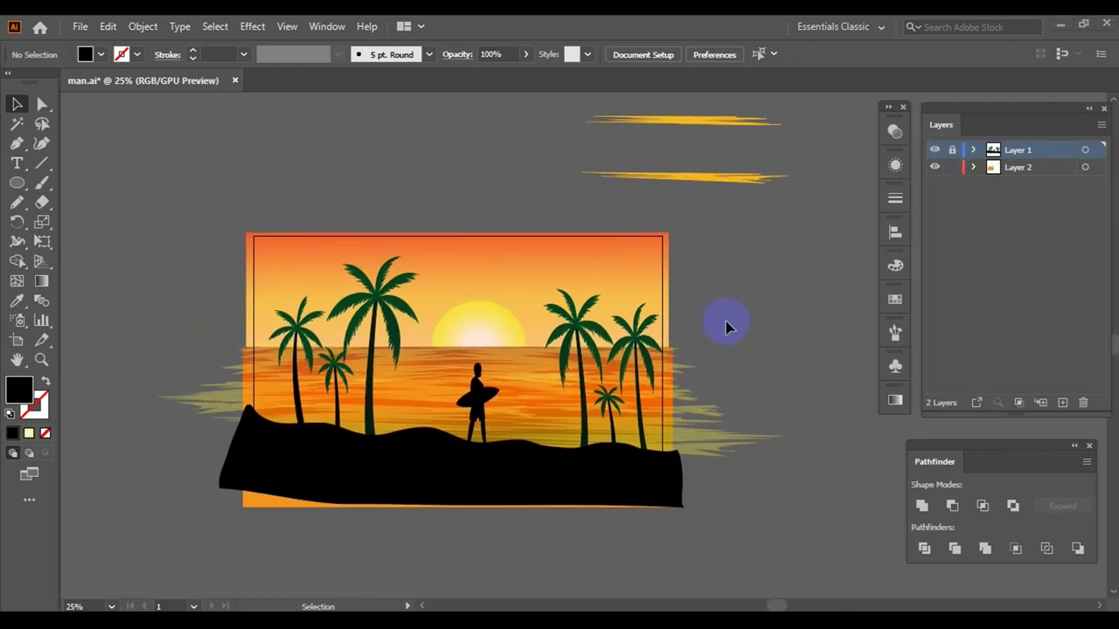
scroll(515, 202, "up", 1)
left_click_drag(755, 166, 699, 252)
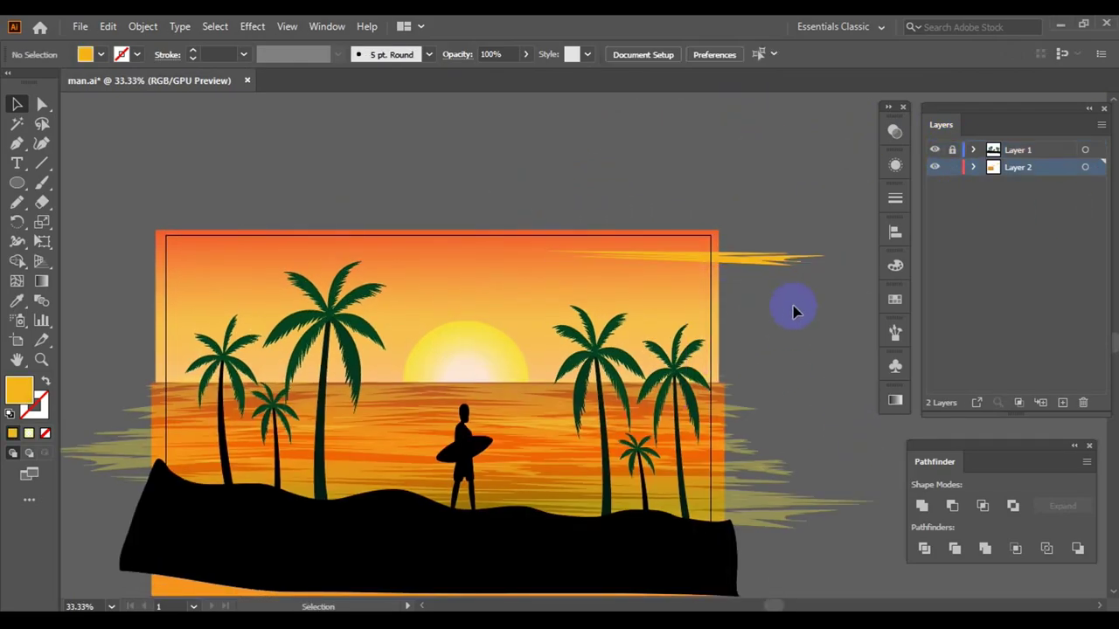
left_click_drag(853, 327, 765, 320)
left_click(895, 265)
left_click(848, 258)
scroll(720, 279, "left", 2)
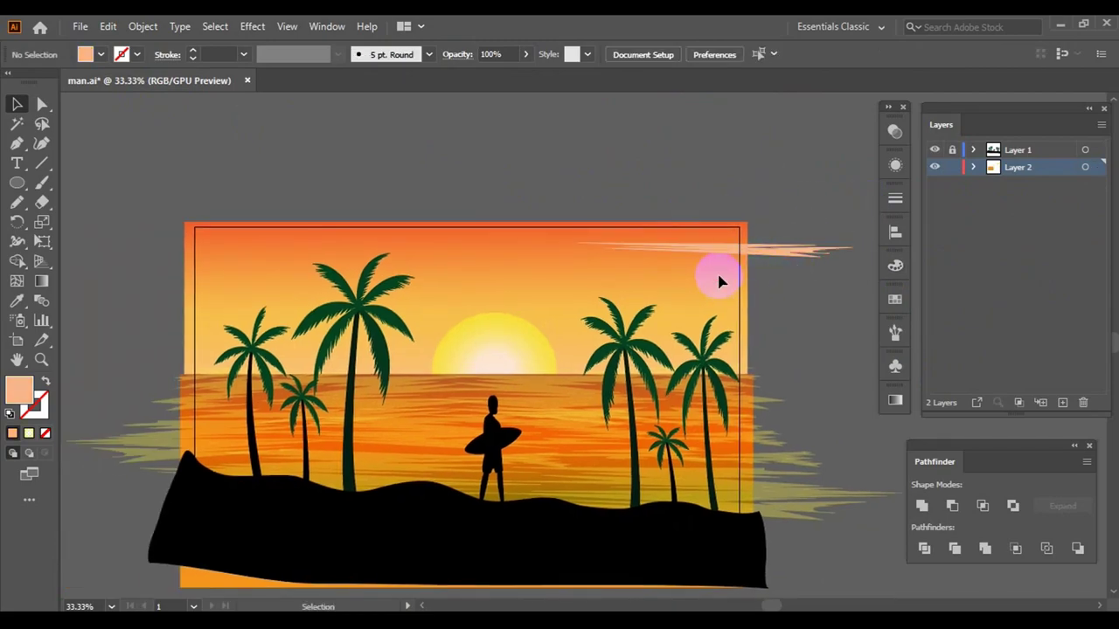
mouse_move(718, 271)
left_mouse_down()
mouse_move(824, 307)
mouse_move(550, 312)
mouse_move(665, 378)
mouse_move(732, 378)
left_mouse_up()
- Recolour the streak pale peach with the Eyedropper and move it to the top-left sky
scroll(549, 312, "up", 3)
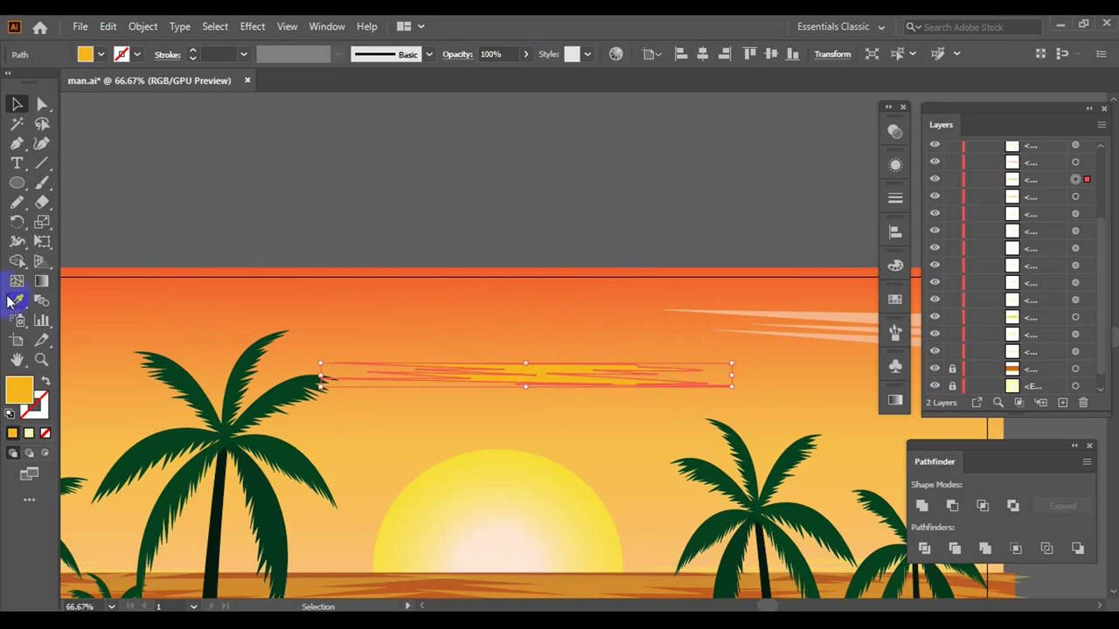
left_click(17, 104)
scroll(599, 245, "down", 2)
left_click_drag(600, 245, 358, 237)
scroll(320, 243, "up", 2)
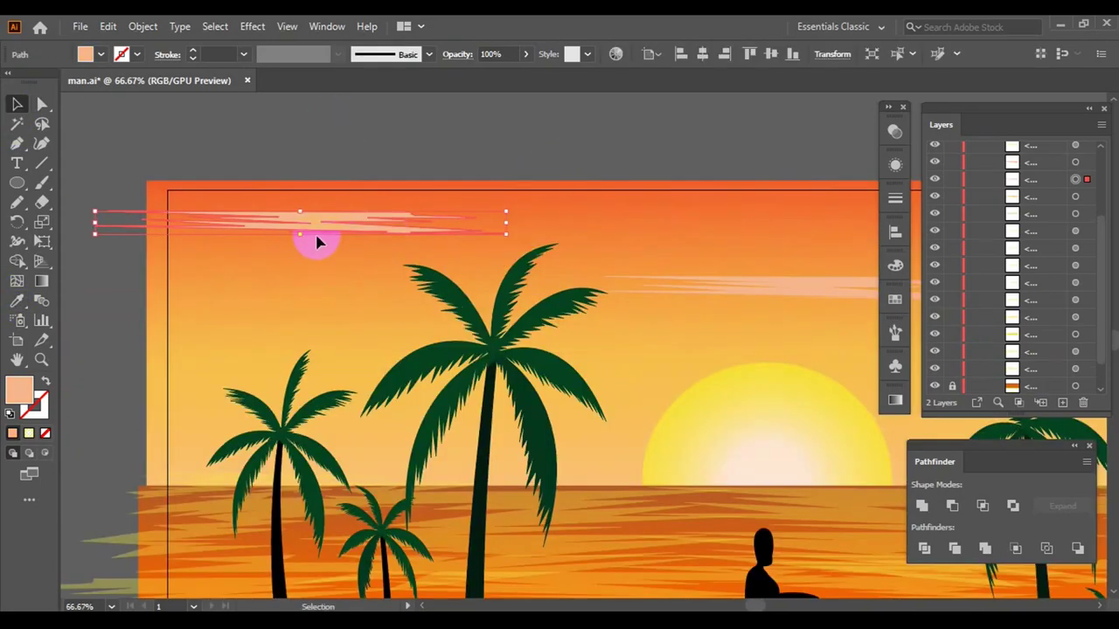
right_click(320, 210)
left_click(532, 145)
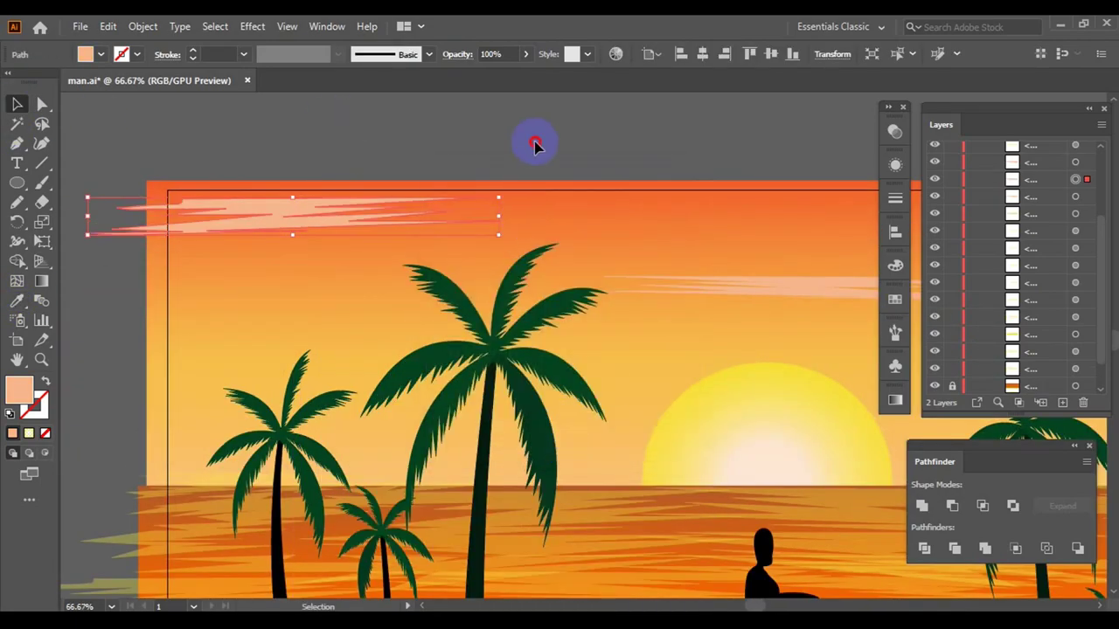
- Fit the artboard in view and nudge the peach streak down near the sun
key("ctrl+0")
left_click(465, 153)
scroll(512, 195, "up", 1)
scroll(507, 224, "up", 2)
scroll(557, 175, "down", 2)
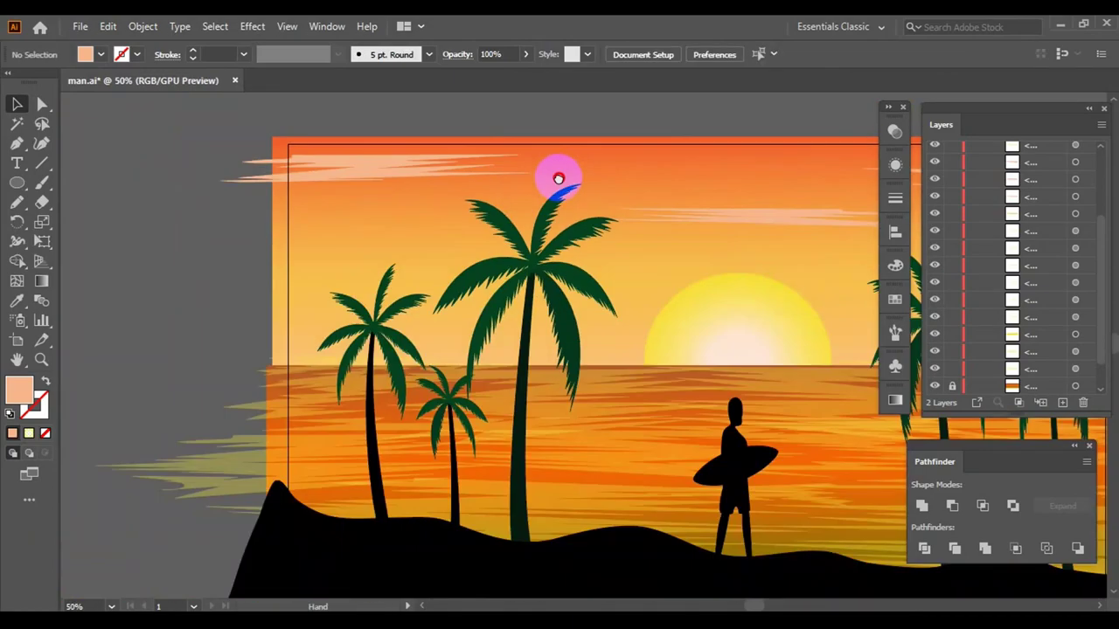
scroll(588, 144, "down", 1)
mouse_move(315, 220)
left_mouse_down()
mouse_move(381, 221)
mouse_move(303, 230)
left_mouse_up()
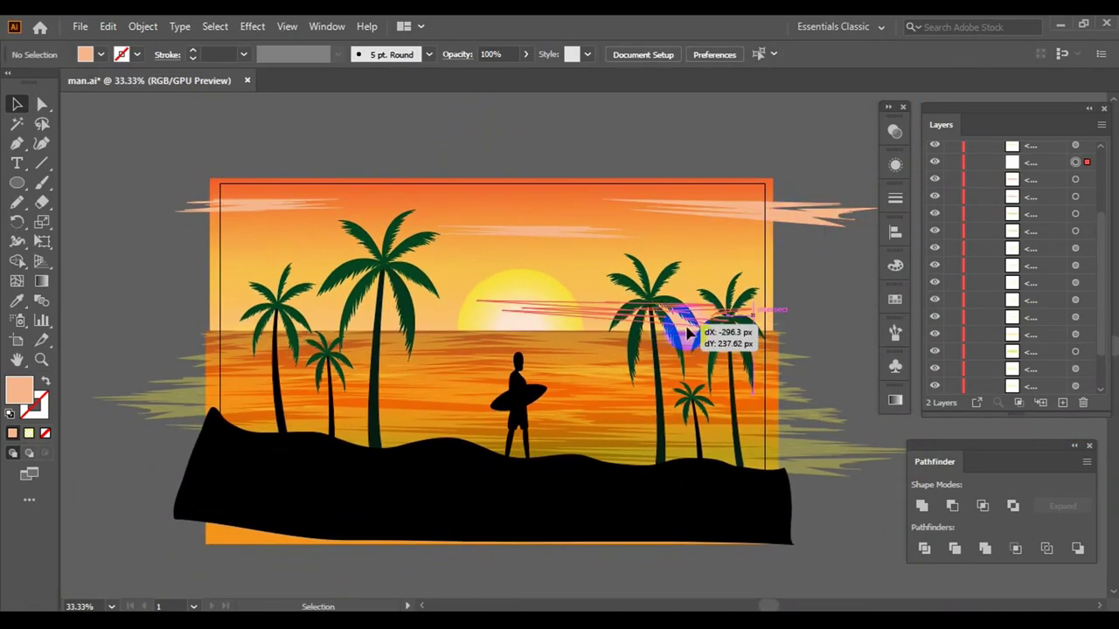
- Zoom in on the sky and move the pink cloud stripe toward the sun
key("ctrl+plus")
left_click_drag(732, 300, 868, 253)
left_click(894, 265)
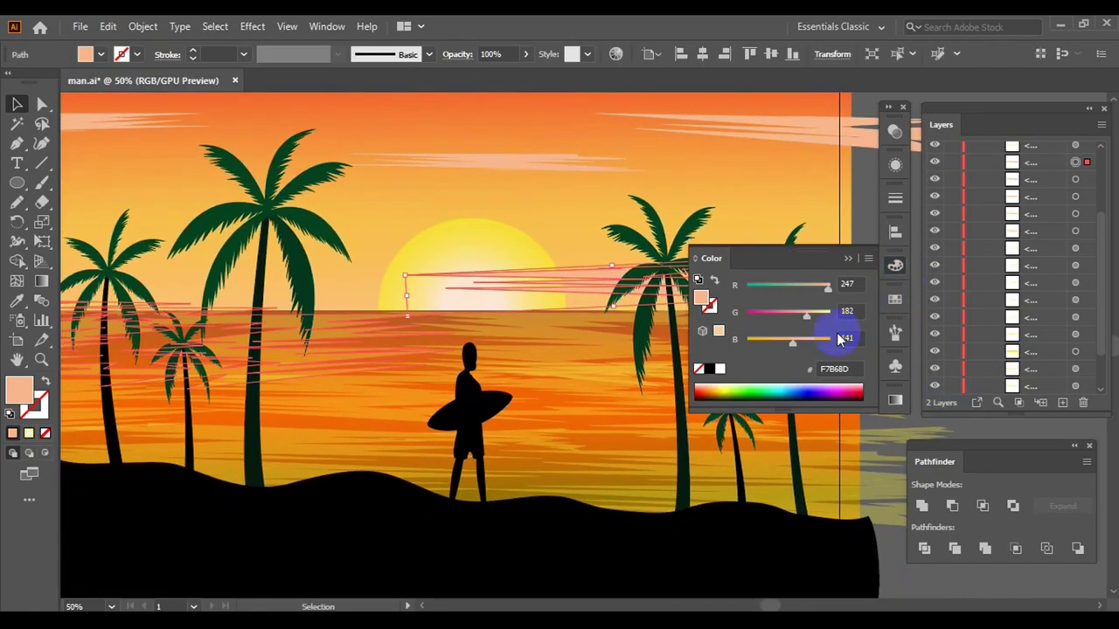
scroll(742, 213, "down", 2)
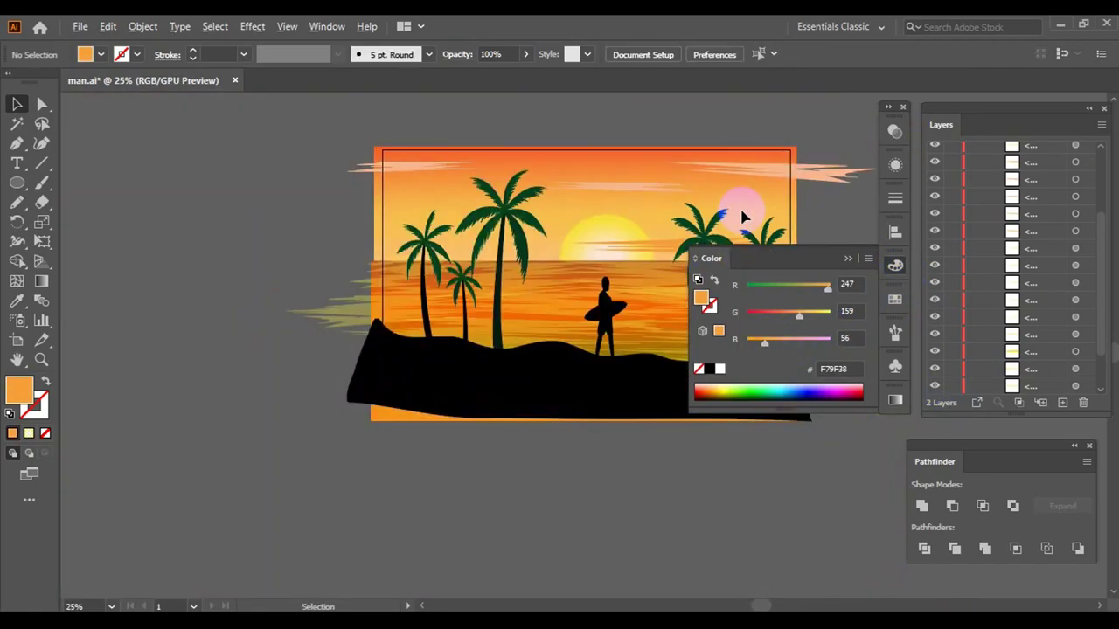
scroll(784, 294, "up", 1)
scroll(636, 308, "up", 3)
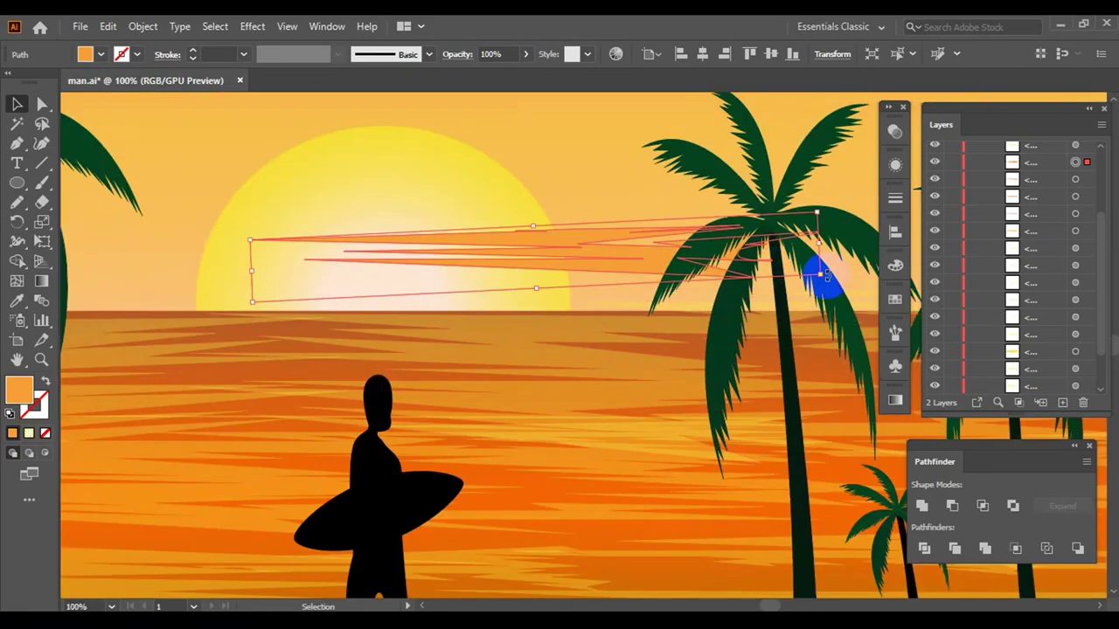
scroll(787, 288, "down", 4)
scroll(735, 291, "up", 1)
left_click(894, 265)
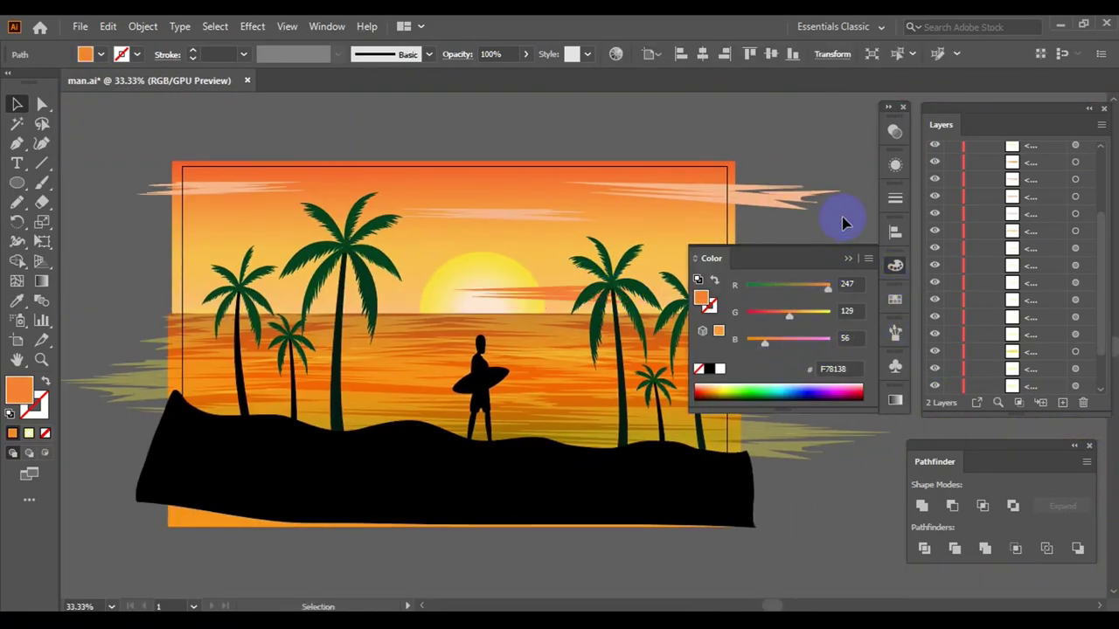
left_click_drag(844, 223, 577, 299)
- Select the upper pink stripe, briefly switching to the Eyedropper and back
left_click(895, 265)
scroll(535, 301, "up", 1)
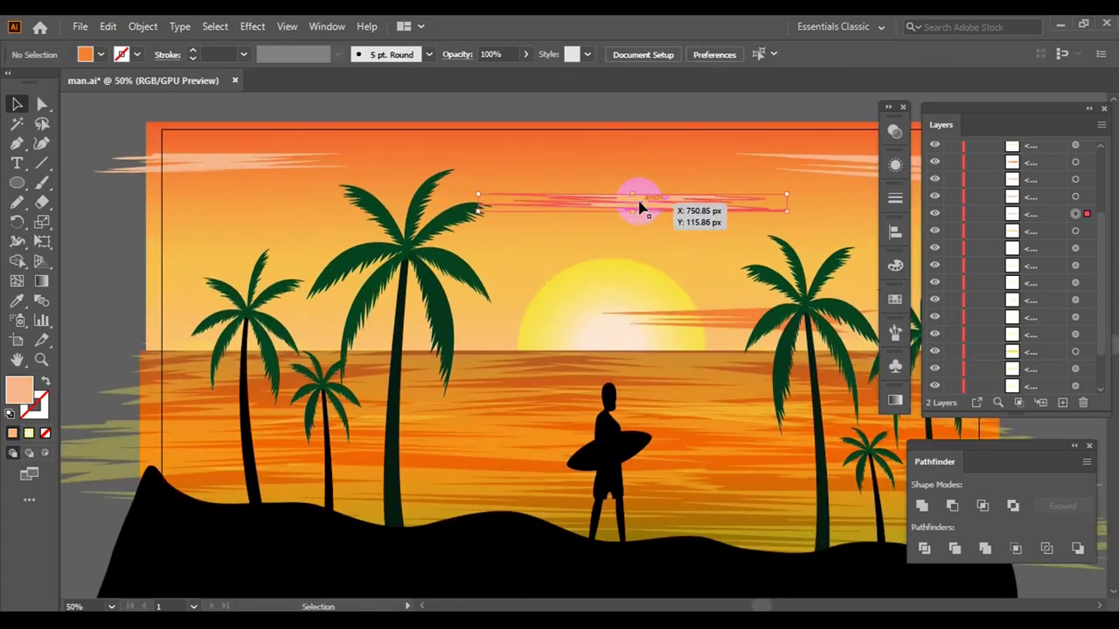
key("i")
key("v")
scroll(682, 411, "down", 1)
left_click(652, 278)
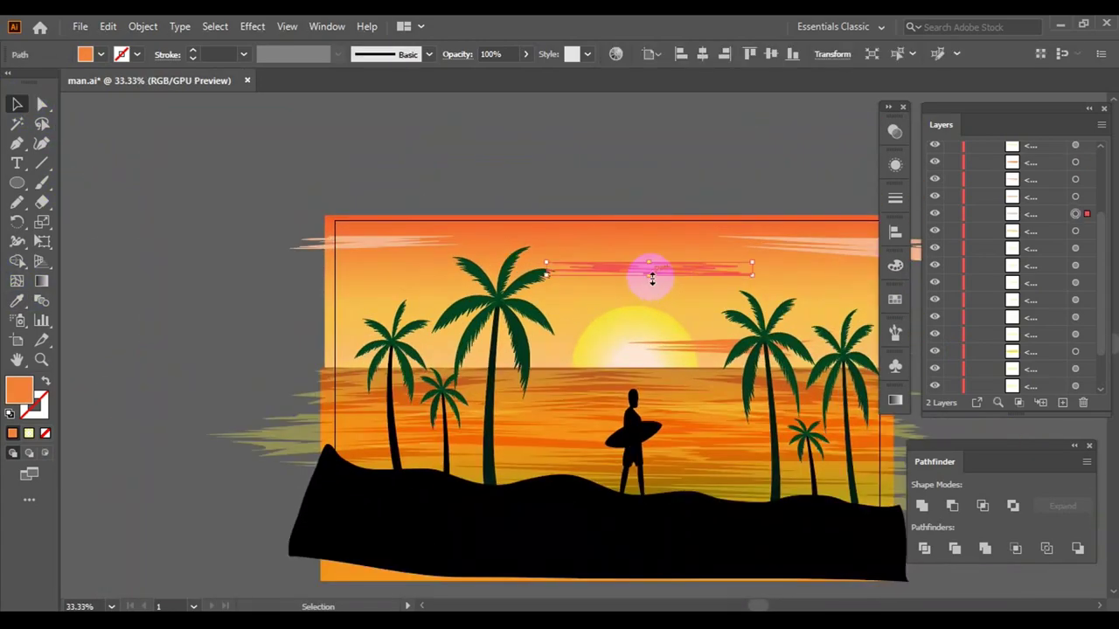
left_click(634, 173)
- Alt-drag a copy of the pink stripe to the sky's far left edge
scroll(789, 280, "down", 2)
scroll(795, 227, "right", 2)
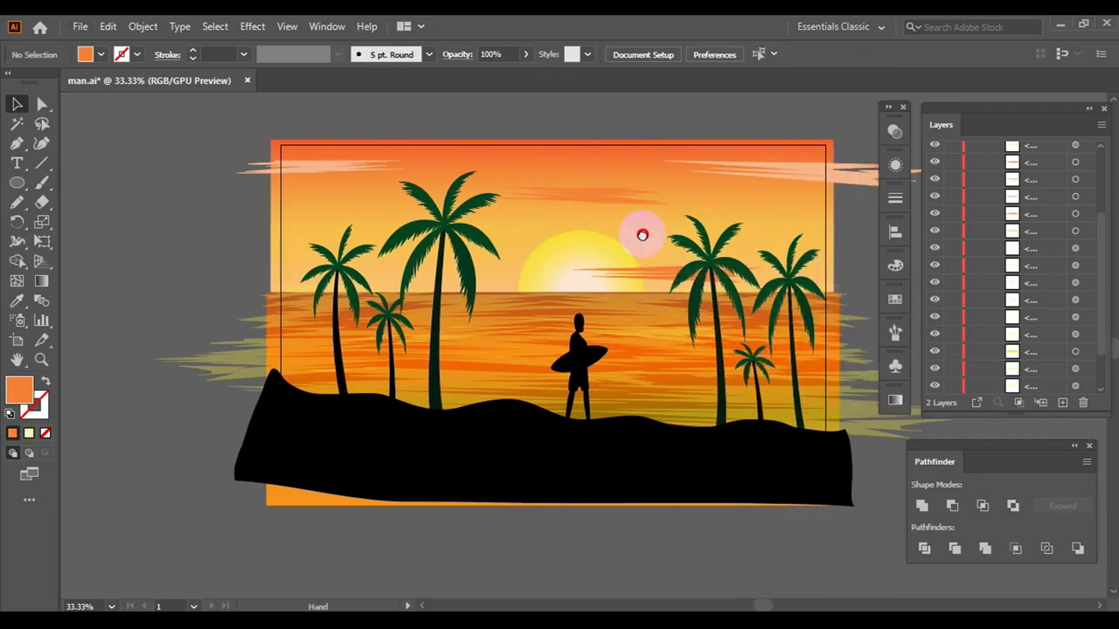
scroll(637, 233, "up", 1)
mouse_move(603, 245)
left_mouse_down()
mouse_move(756, 270)
mouse_move(240, 273)
left_mouse_up()
right_click(245, 257)
left_click(166, 328)
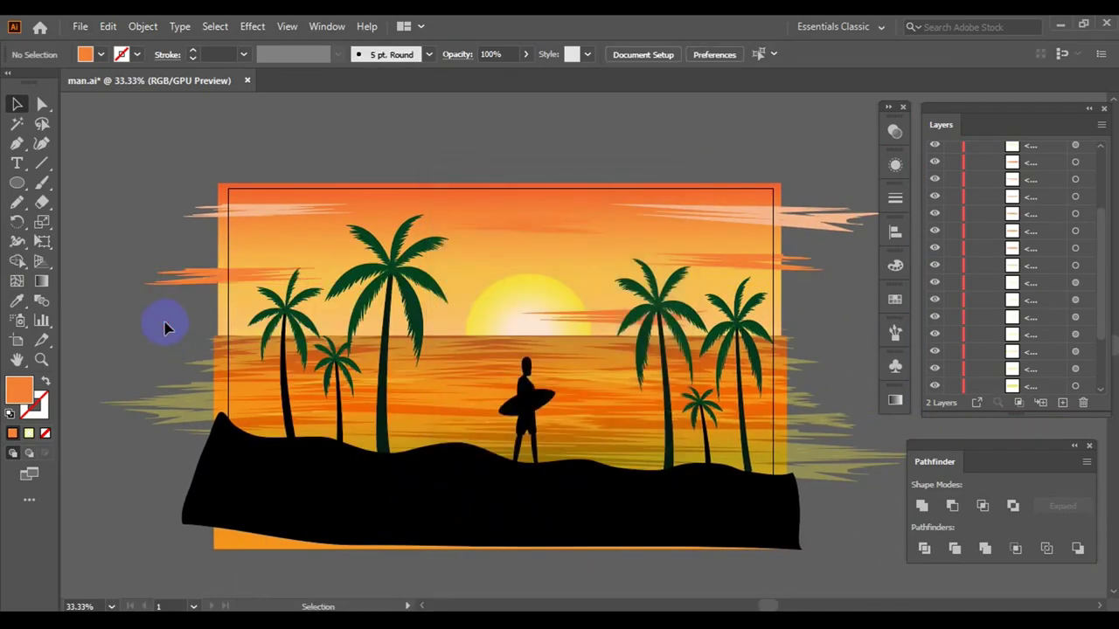
left_click(895, 265)
- Nudge the stripe near the sun, then raise the top-left sky stripe and shift it right
left_click_drag(514, 238, 525, 210)
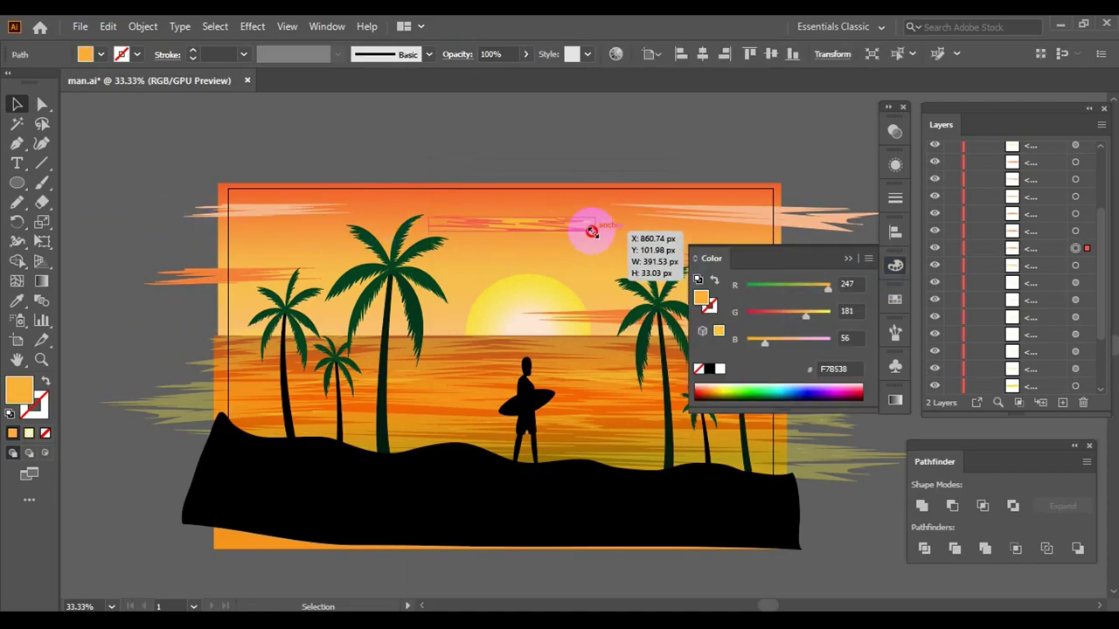
left_click_drag(531, 157, 549, 208)
left_click(848, 264)
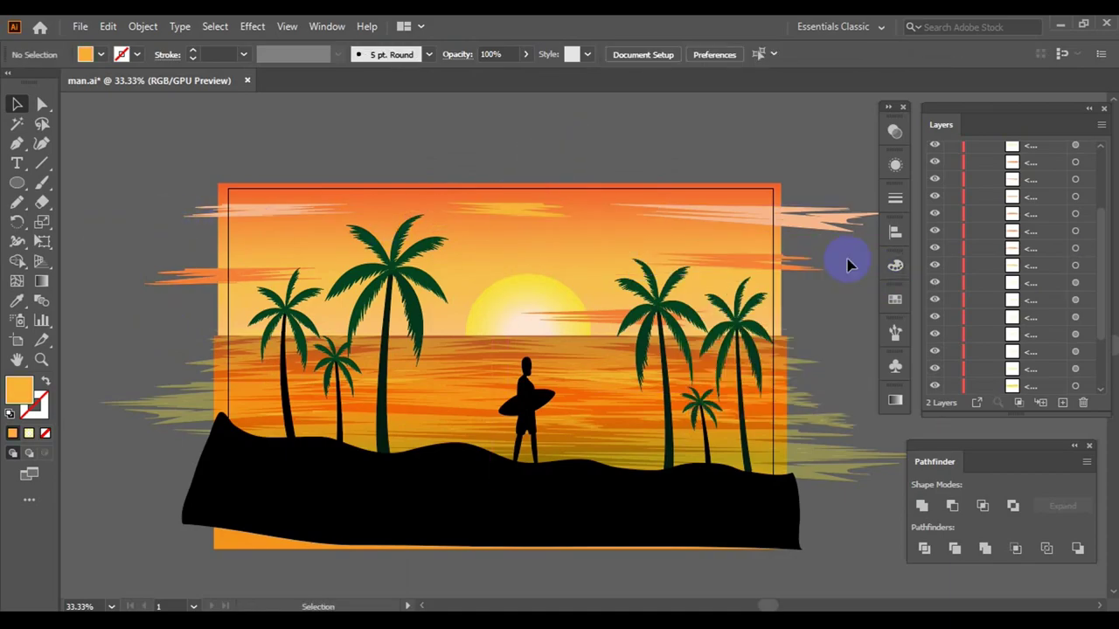
left_click_drag(299, 210, 300, 169)
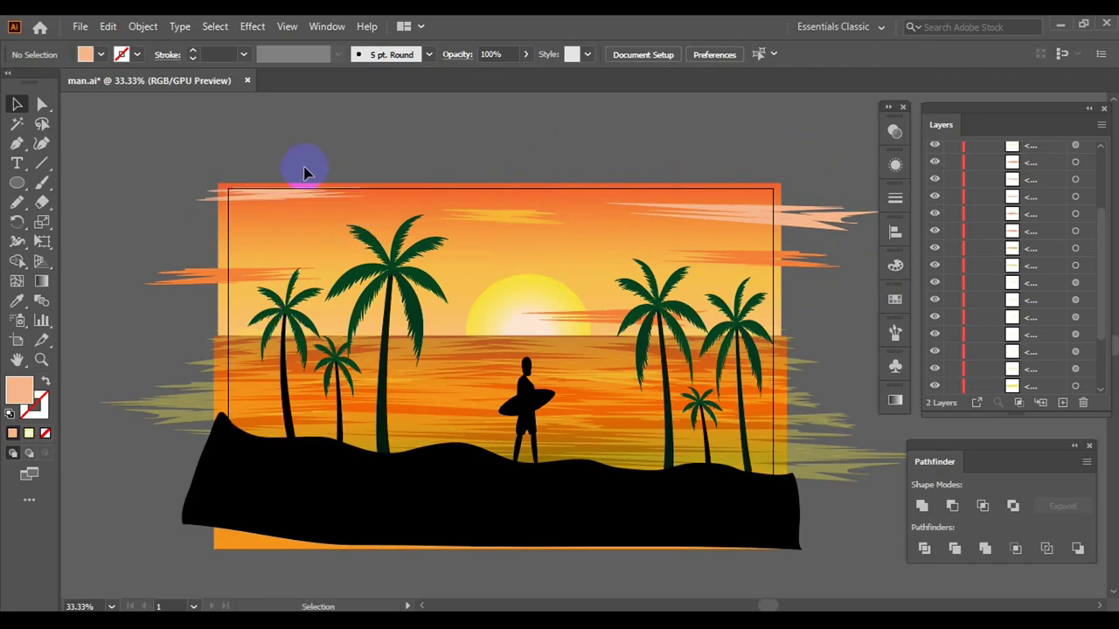
scroll(300, 170, "up", 2)
left_click_drag(326, 238, 505, 245)
left_click(544, 145)
scroll(544, 145, "down", 2)
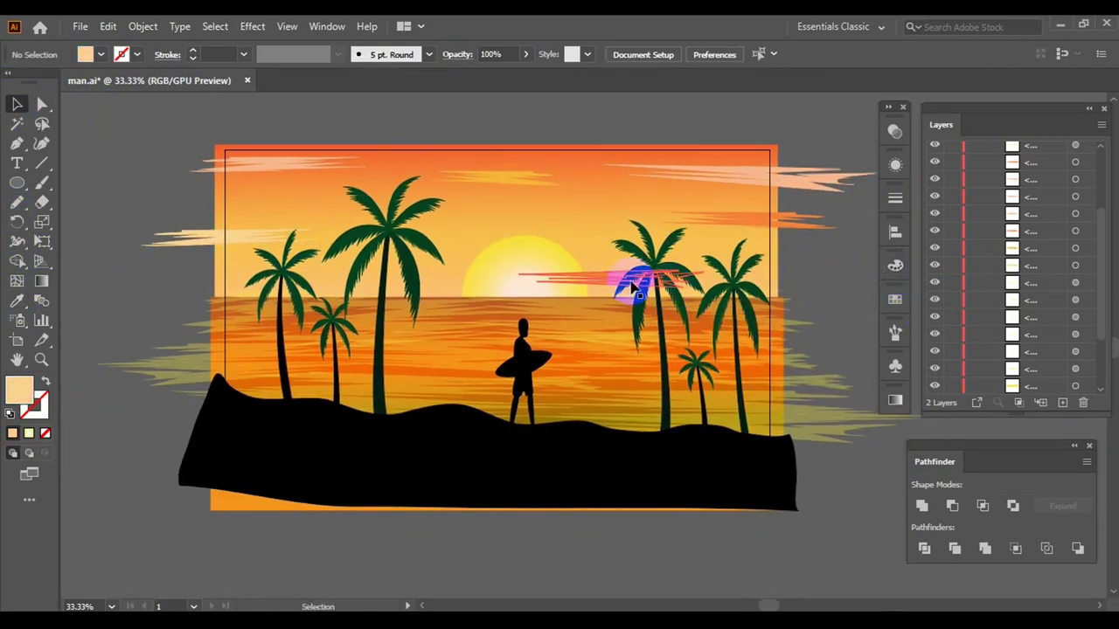
- Move a cloud stripe up over the top of the tall palm
left_click(612, 276)
left_click(844, 276)
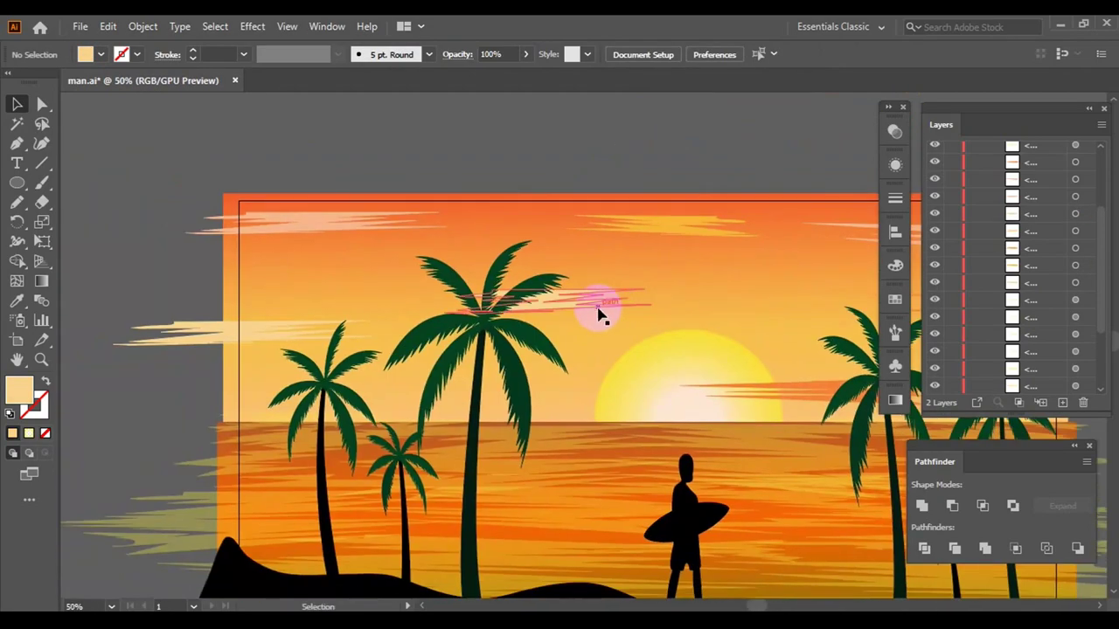
left_click(528, 291)
left_click_drag(528, 291, 524, 317)
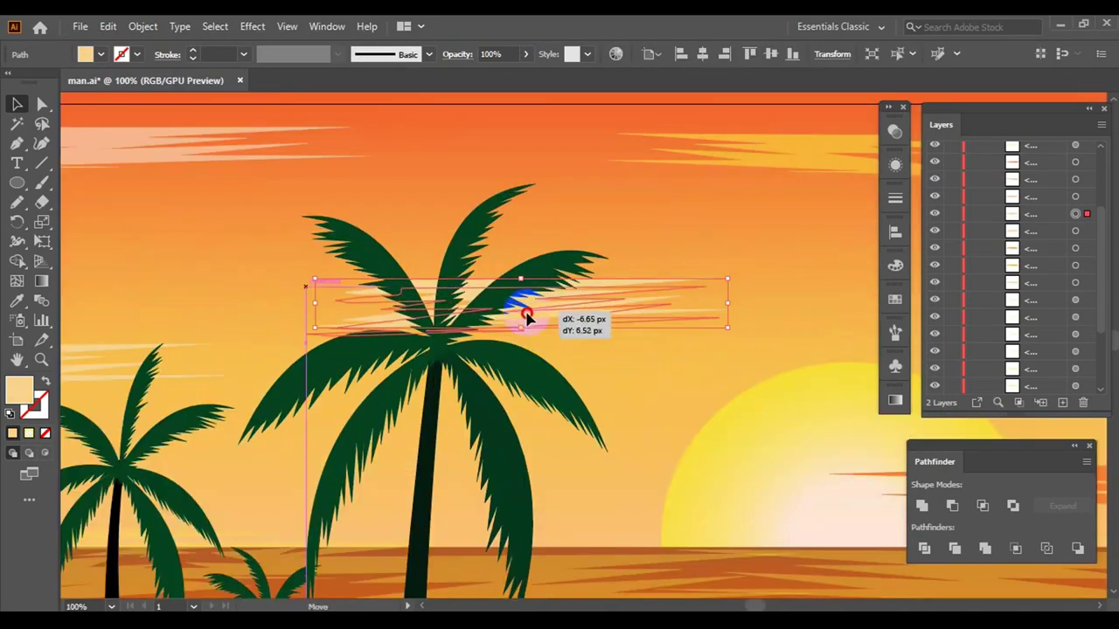
left_click(606, 312)
scroll(600, 295, "down", 3)
left_click_drag(600, 295, 648, 248)
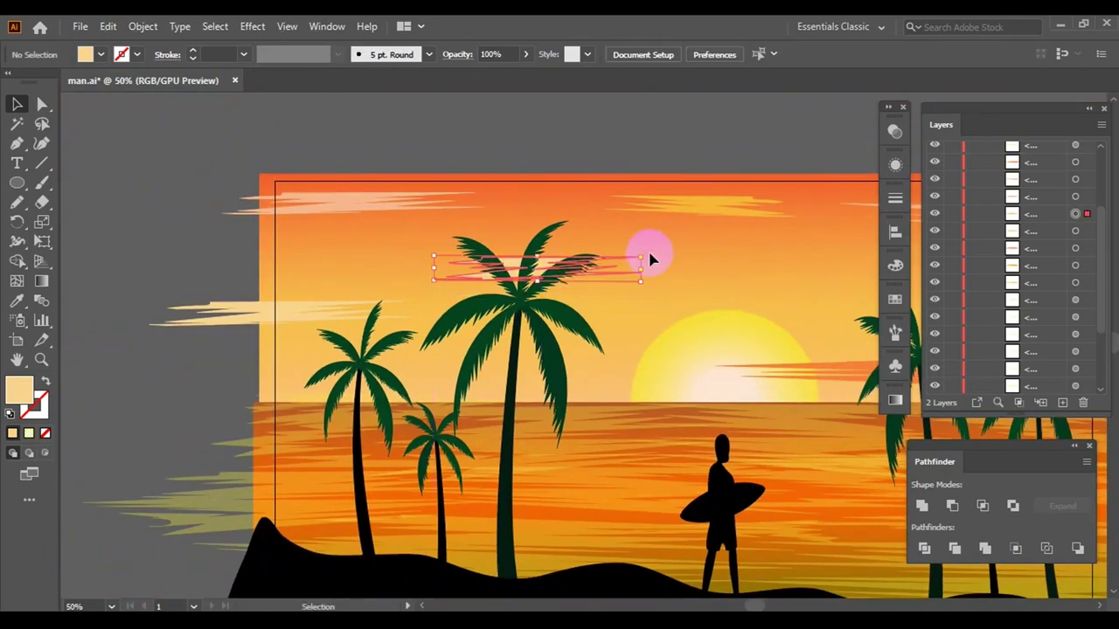
scroll(648, 249, "down", 2)
scroll(621, 269, "down", 1)
- Recolour the cloud stripe by the right palms to bright orange FF9F00
left_click(624, 278)
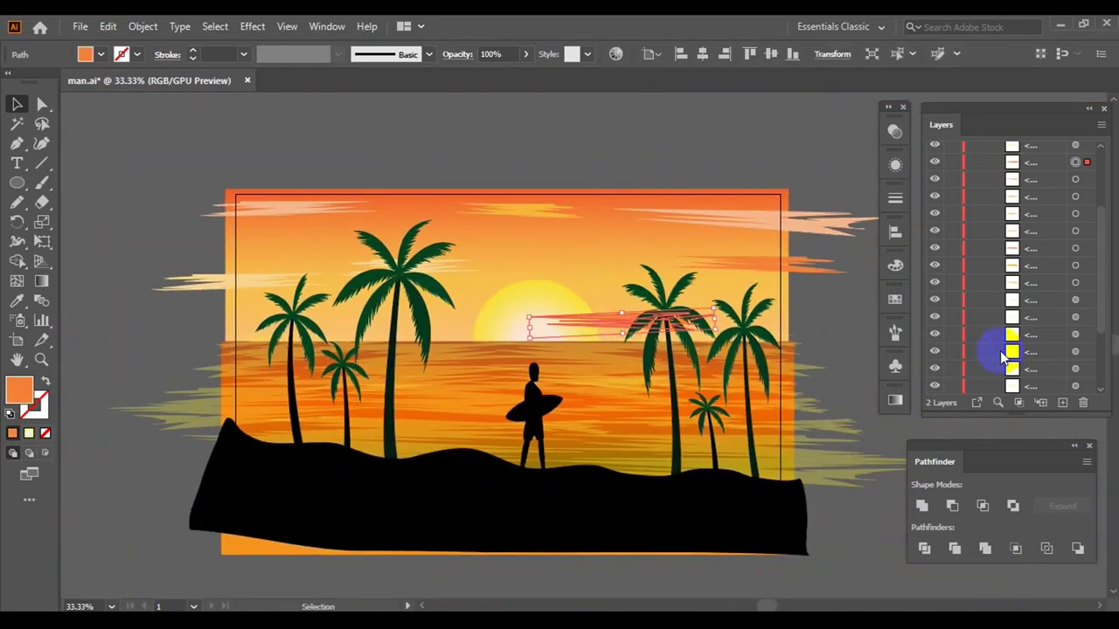
scroll(987, 342, "up", 2)
left_click(895, 265)
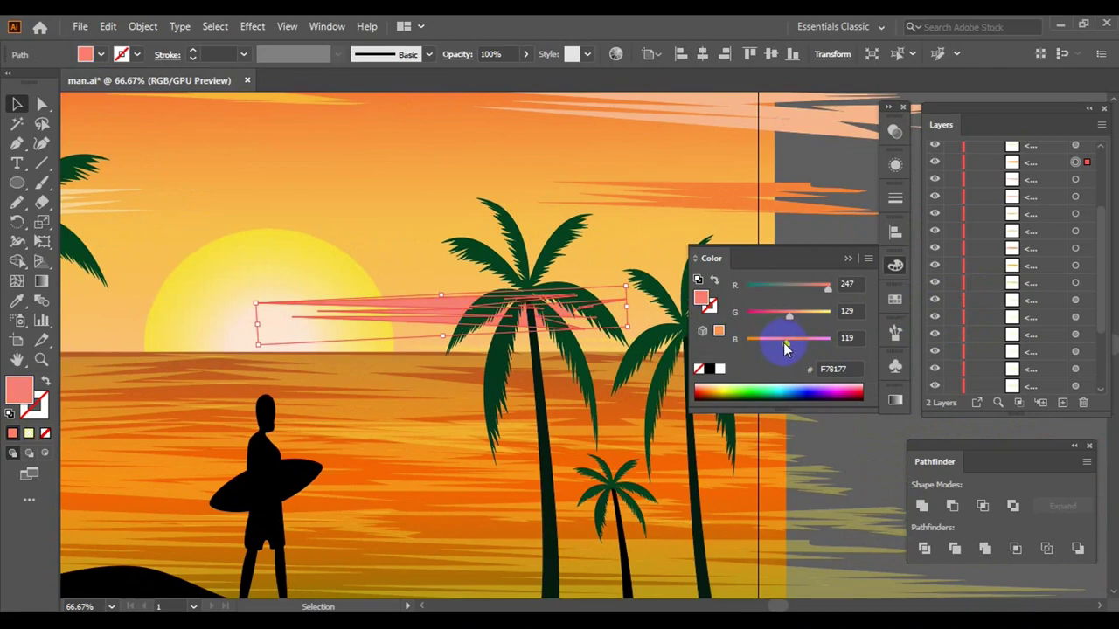
left_click_drag(813, 291, 825, 295)
key("ctrl+minus")
key("ctrl+minus")
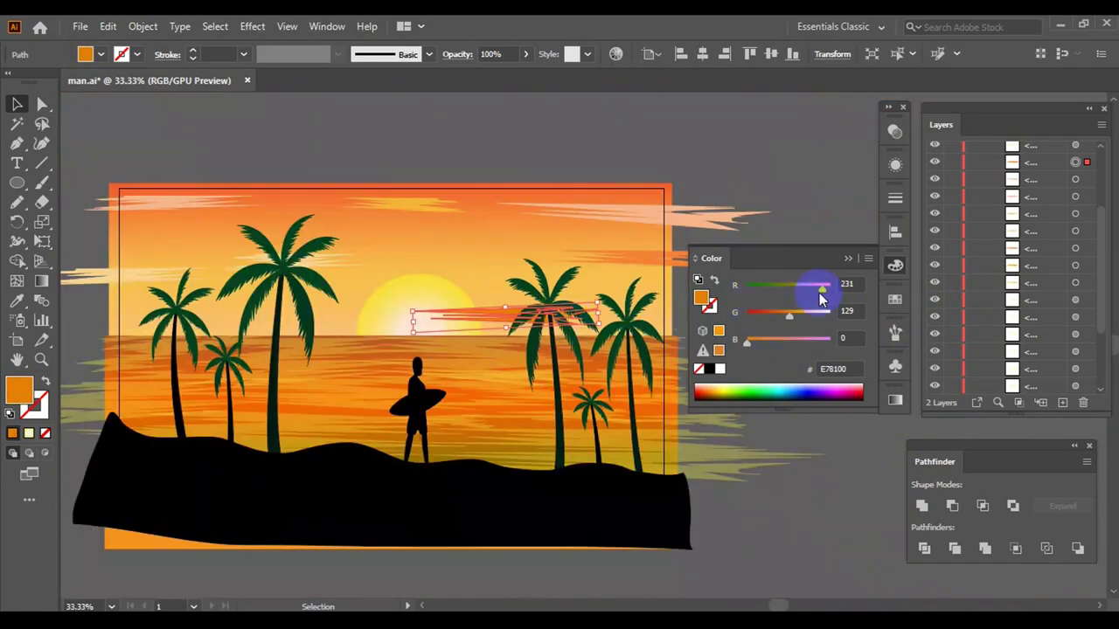
scroll(849, 437, "up", 1)
key("ctrl+minus")
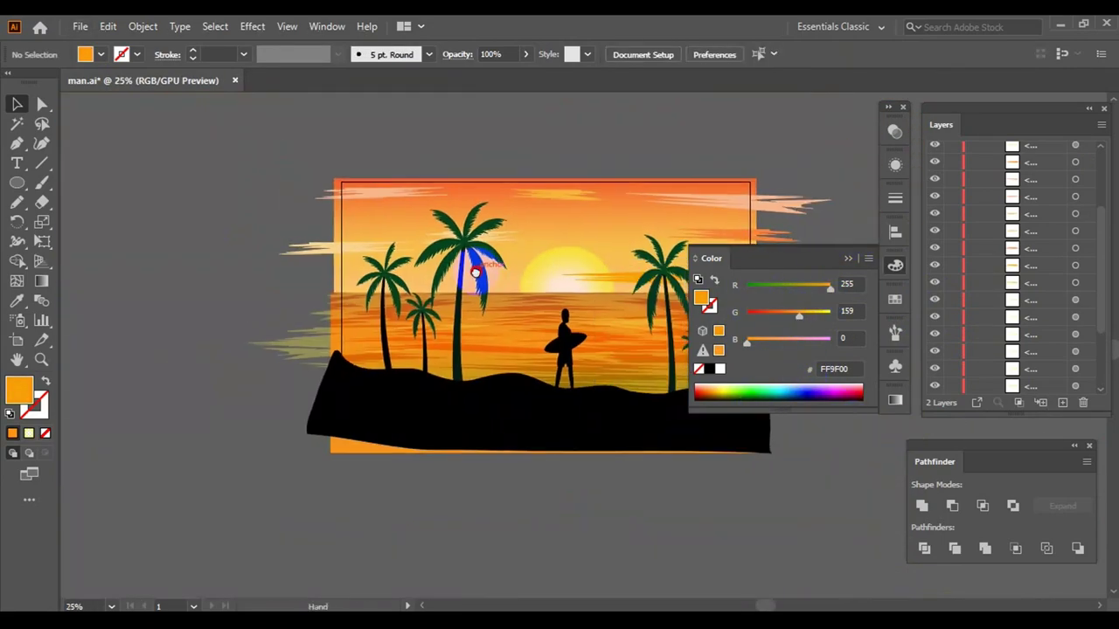
scroll(819, 362, "up", 2)
scroll(417, 252, "up", 1)
scroll(564, 251, "up", 1)
scroll(564, 251, "down", 3)
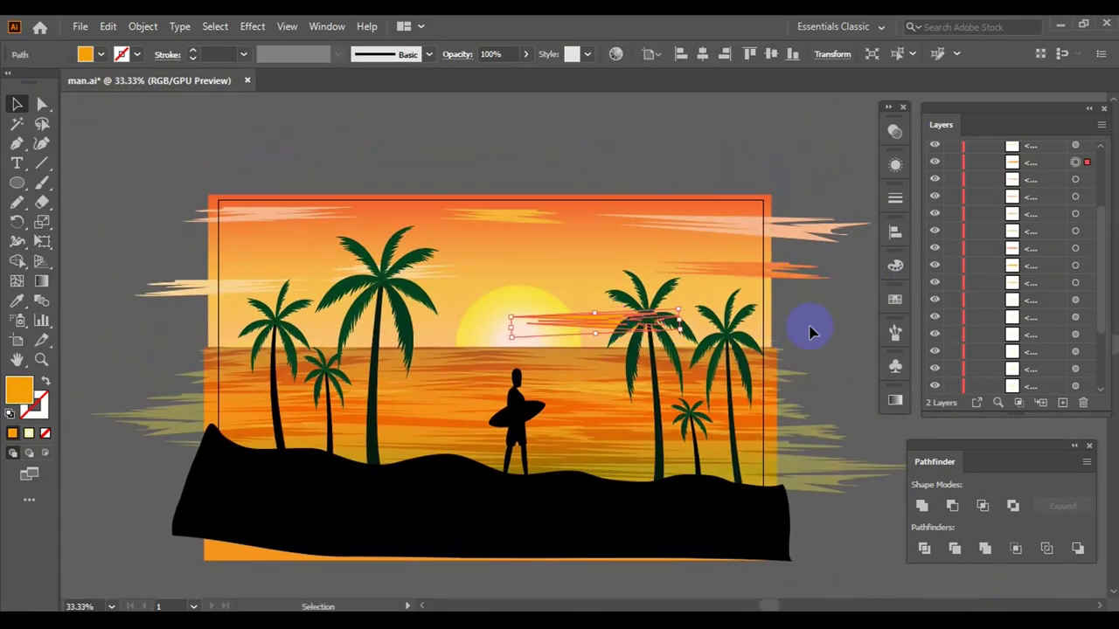
left_click(811, 330)
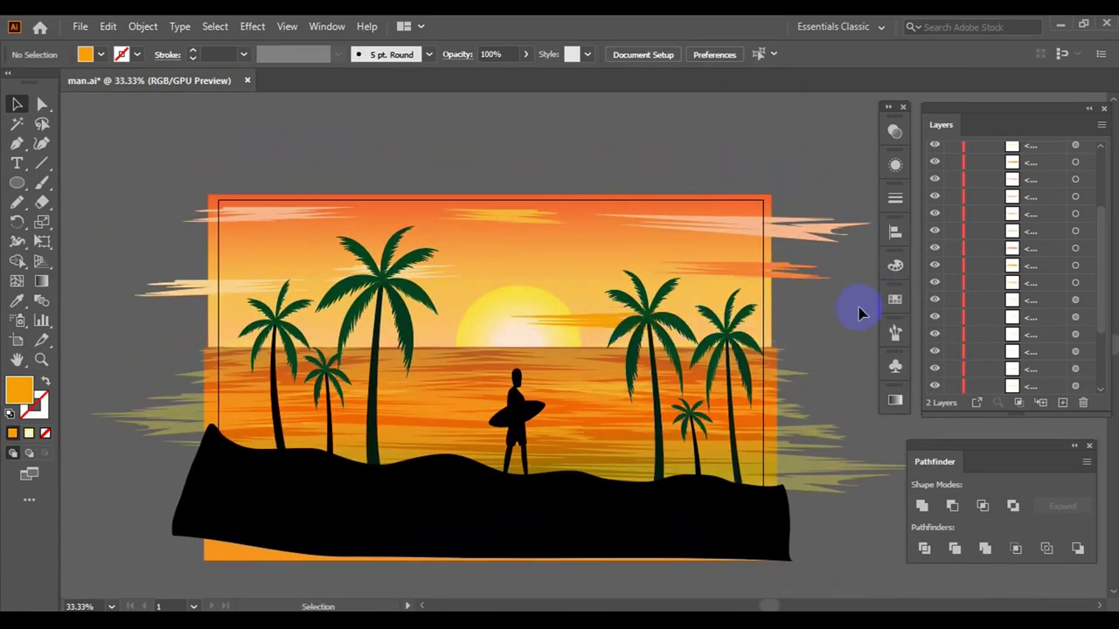
- Place the orange cloud stripe across the sun
left_click_drag(603, 334, 824, 324)
scroll(580, 270, "down", 1)
scroll(425, 220, "up", 1)
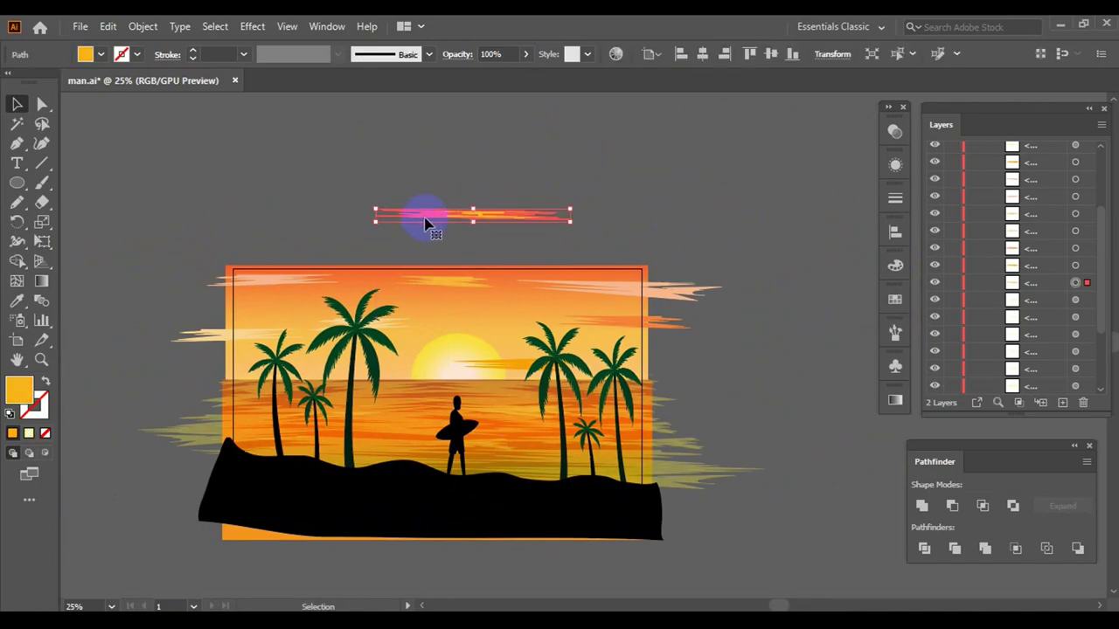
scroll(548, 184, "up", 1)
left_click_drag(548, 183, 572, 430)
scroll(531, 382, "up", 3)
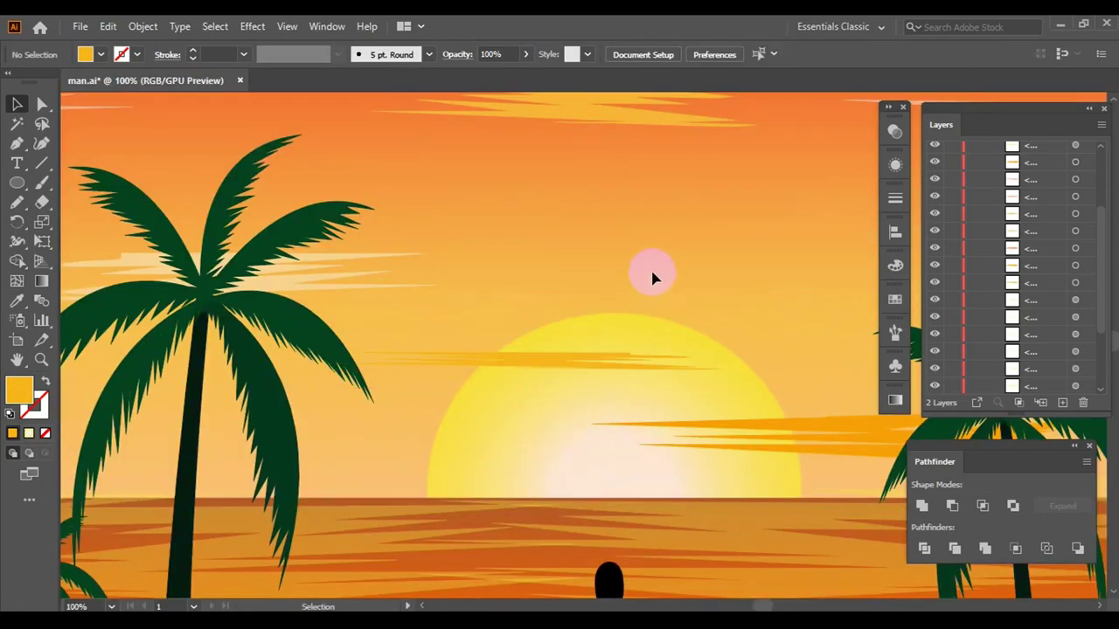
scroll(654, 275, "down", 2)
left_click(572, 297)
scroll(775, 318, "up", 2)
scroll(775, 317, "down", 3)
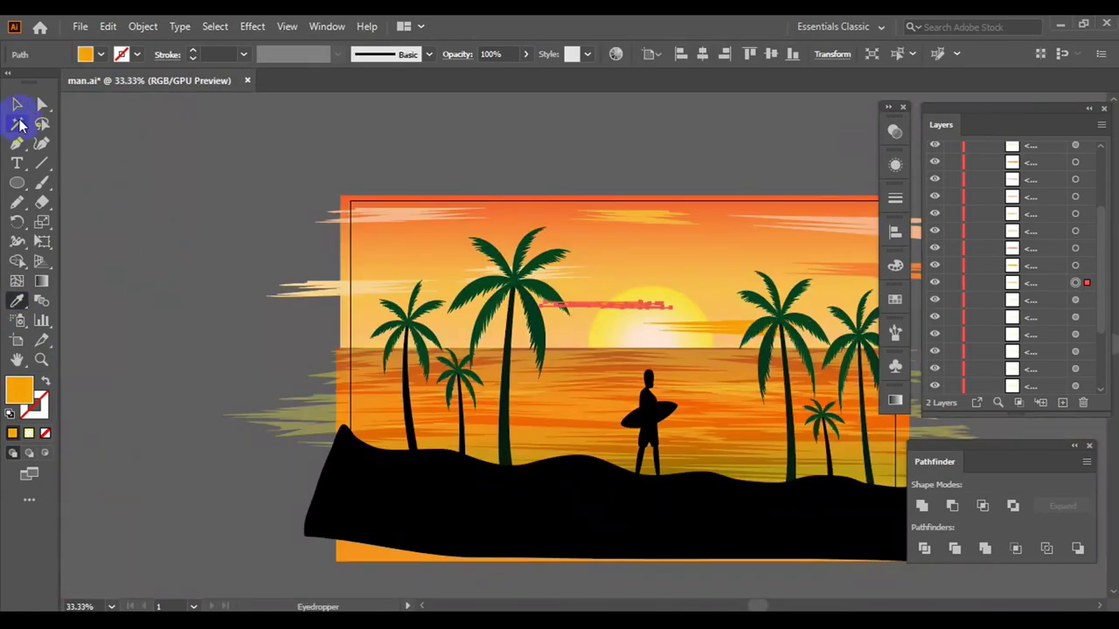
scroll(469, 284, "up", 2)
- Narrow the stripe over the sun and flip it with Transform > Reflect
left_click(469, 284)
scroll(470, 284, "up", 2)
scroll(545, 320, "down", 1)
left_click_drag(350, 300, 394, 299)
scroll(545, 310, "down", 2)
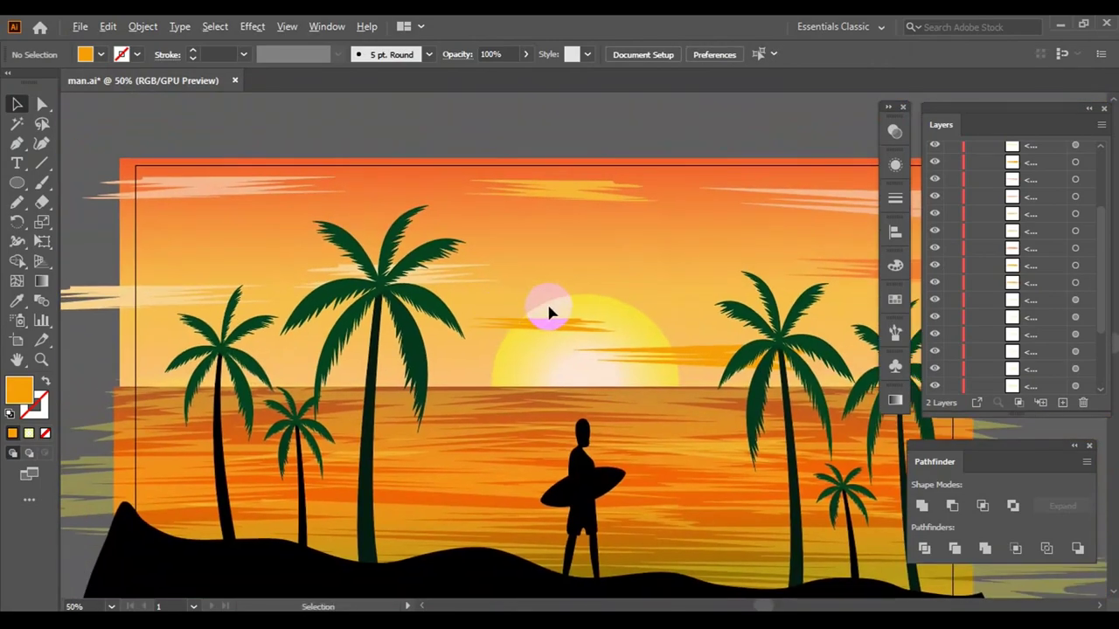
scroll(477, 308, "up", 2)
right_click(477, 308)
left_click(562, 419)
scroll(644, 250, "down", 3)
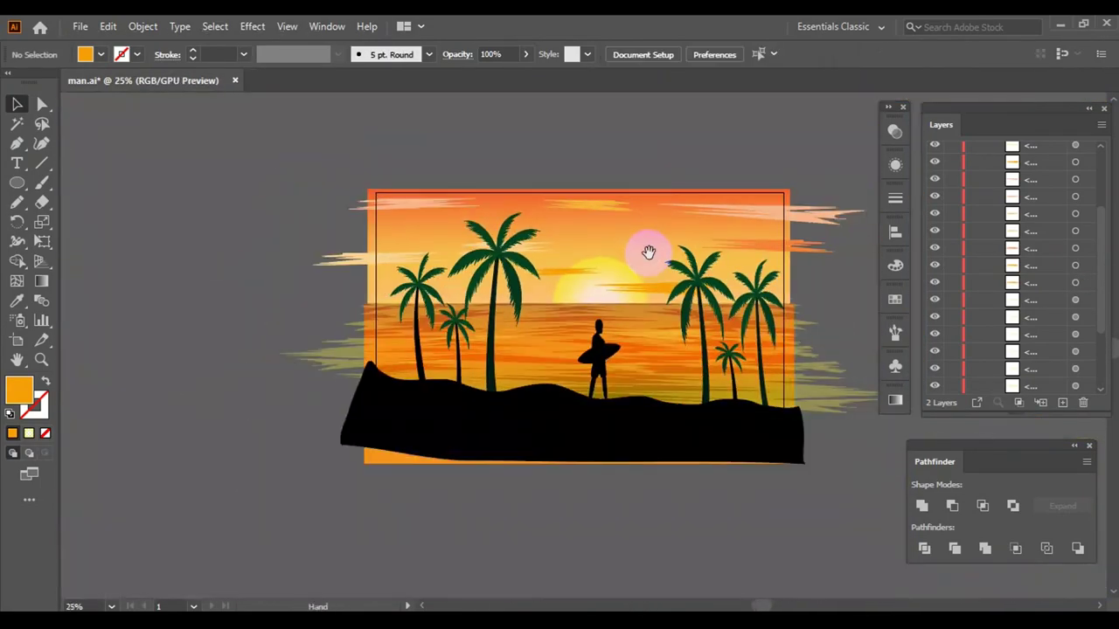
scroll(584, 328, "up", 3)
left_click(607, 292)
scroll(607, 315, "down", 3)
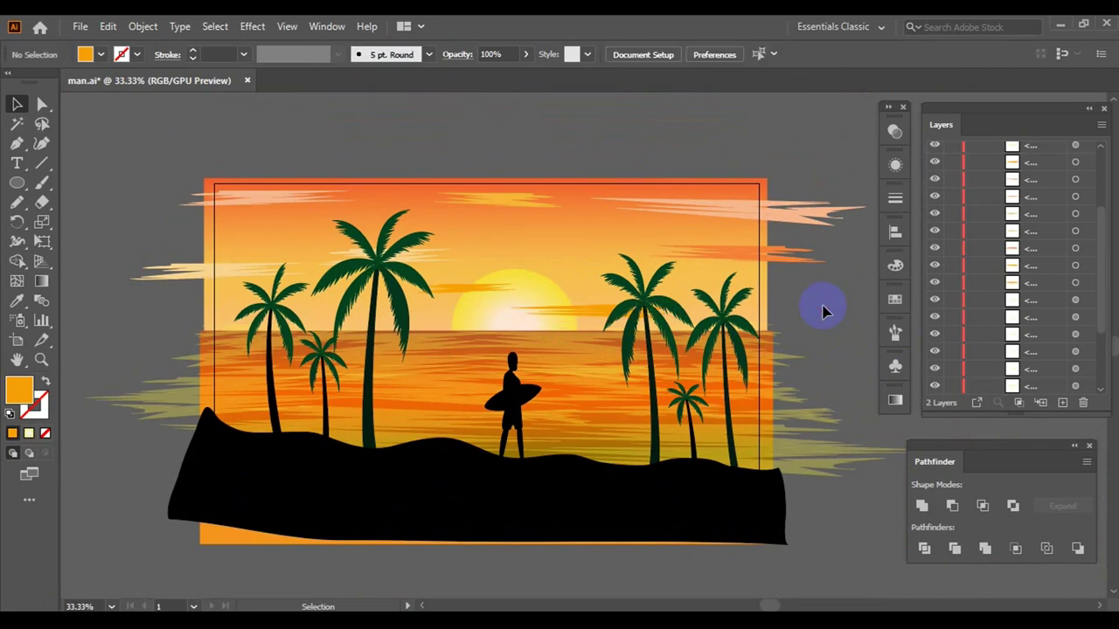
- Raise the top cloud stripe slightly and move the left stripe to a new spot
left_click(242, 262)
left_click(288, 207)
scroll(302, 203, "up", 2)
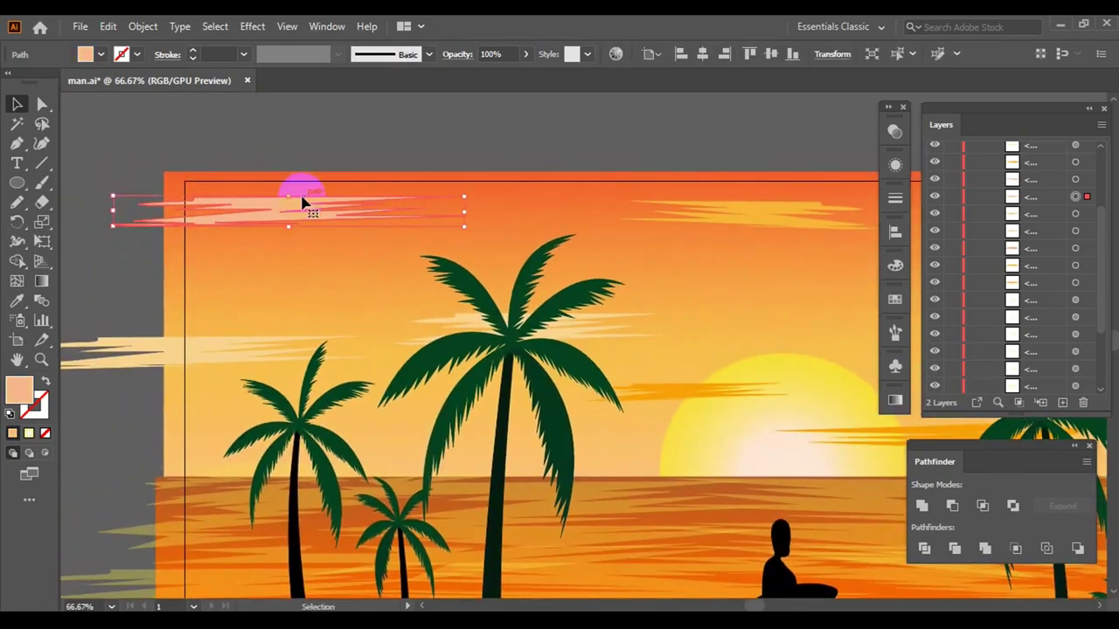
left_click_drag(279, 189, 292, 207)
left_click(347, 230)
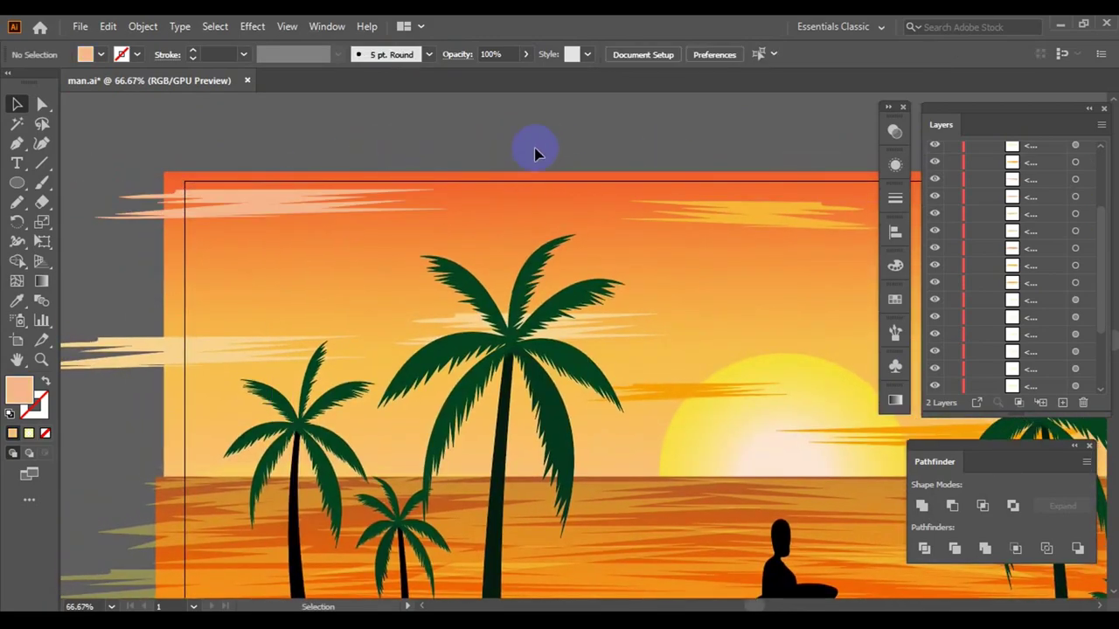
scroll(210, 358, "down", 2)
left_click_drag(319, 350, 187, 271)
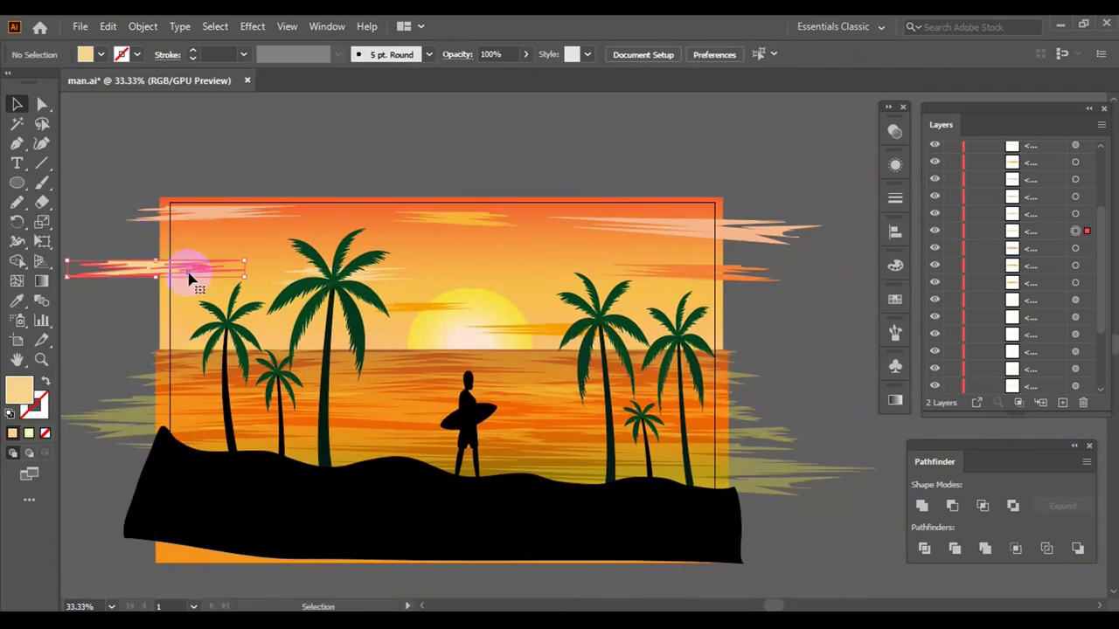
scroll(501, 266, "up", 2)
scroll(501, 267, "down", 2)
scroll(170, 350, "up", 2)
scroll(474, 305, "down", 2)
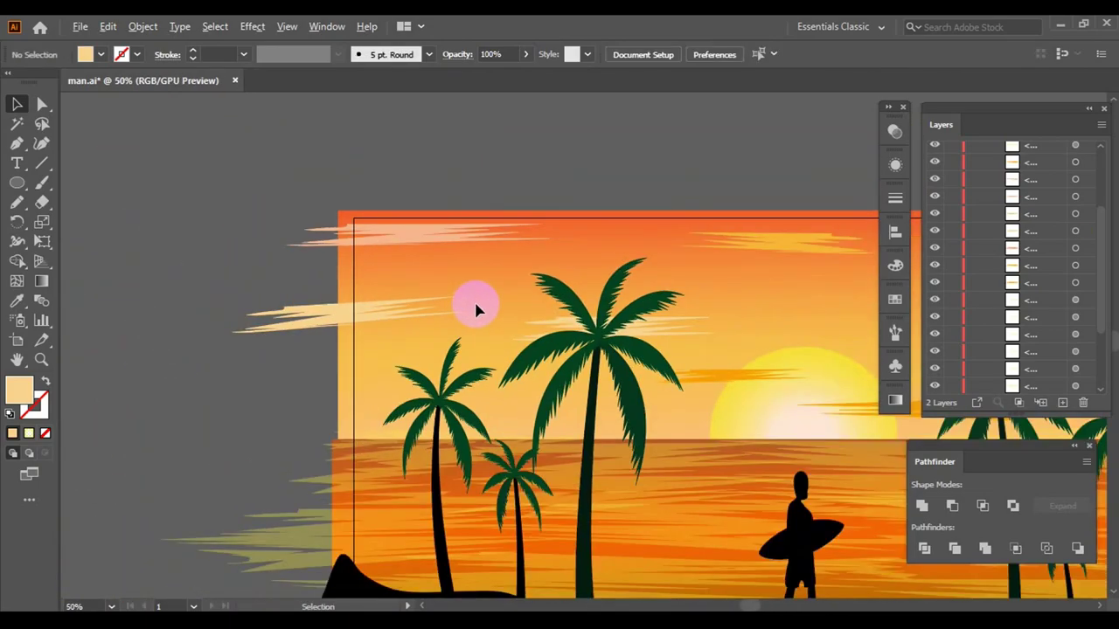
- Move a cloud streak over the tall palm tree and check the right-hand streaks
left_click_drag(475, 304, 618, 321)
scroll(619, 322, "up", 3)
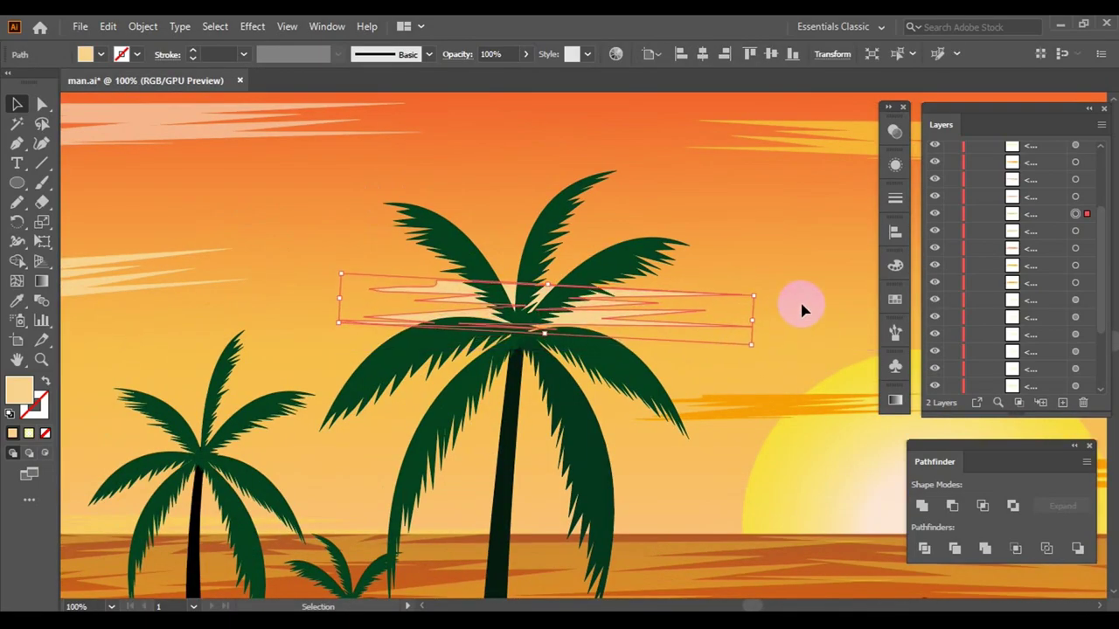
scroll(668, 304, "down", 2)
scroll(668, 303, "down", 2)
scroll(795, 310, "up", 2)
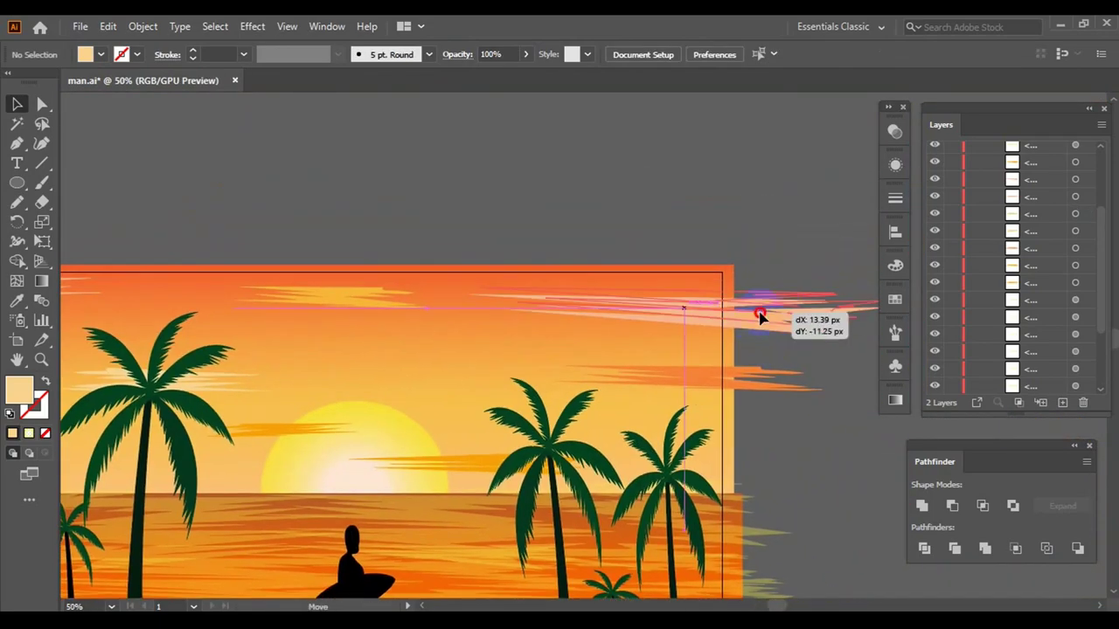
scroll(761, 312, "down", 1)
left_click(731, 242)
left_click(782, 294)
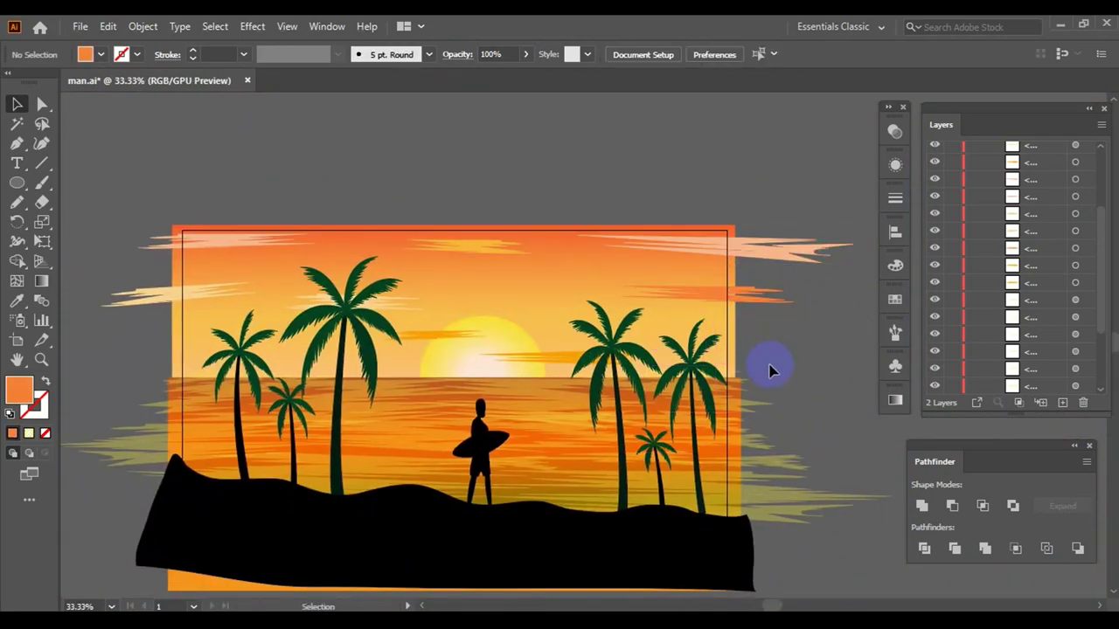
- Set the black landmass path's opacity to 91% via the Layers panel
key("ctrl+minus")
left_click(971, 167)
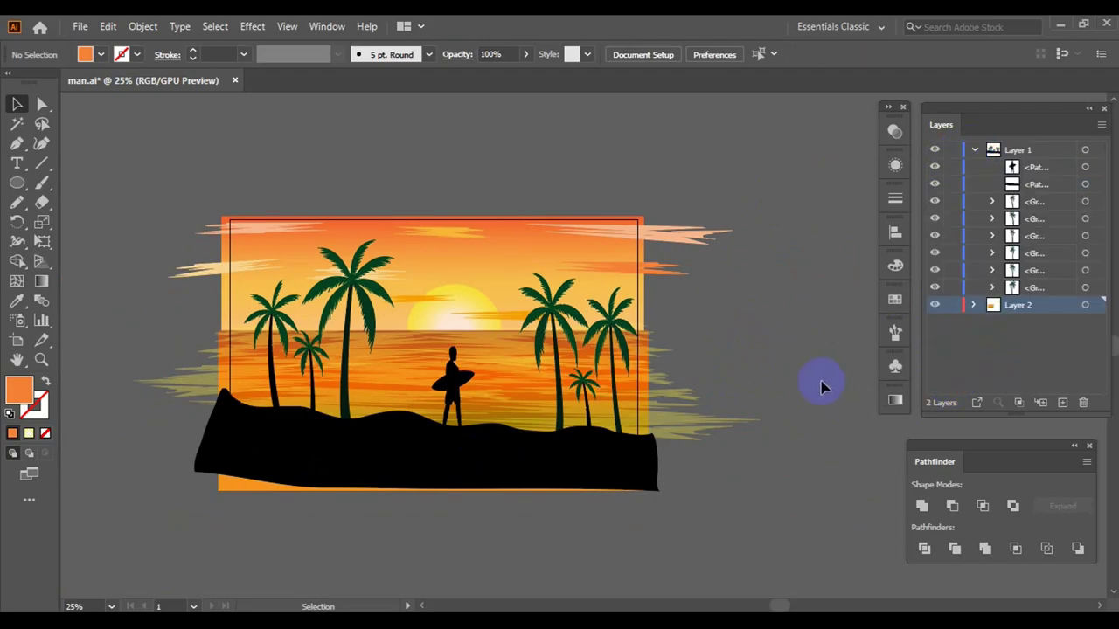
left_click(1097, 186)
mouse_move(479, 85)
left_mouse_down()
mouse_move(484, 75)
mouse_move(526, 85)
left_mouse_up()
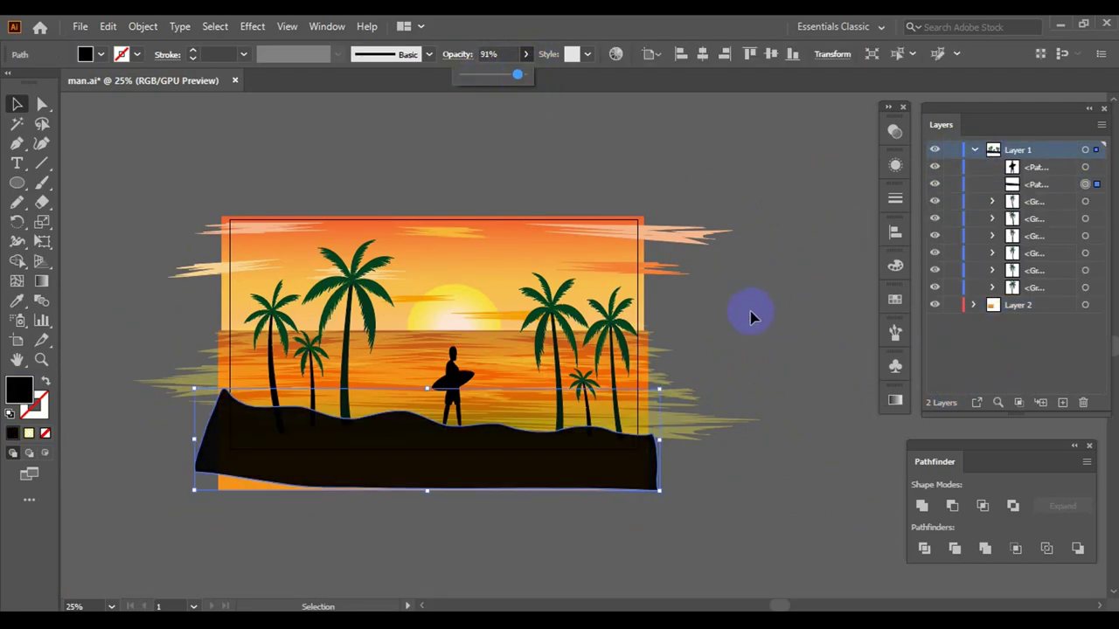
- Fill the landmass with dark green and confirm the colour in the Color Picker
left_click(1019, 255)
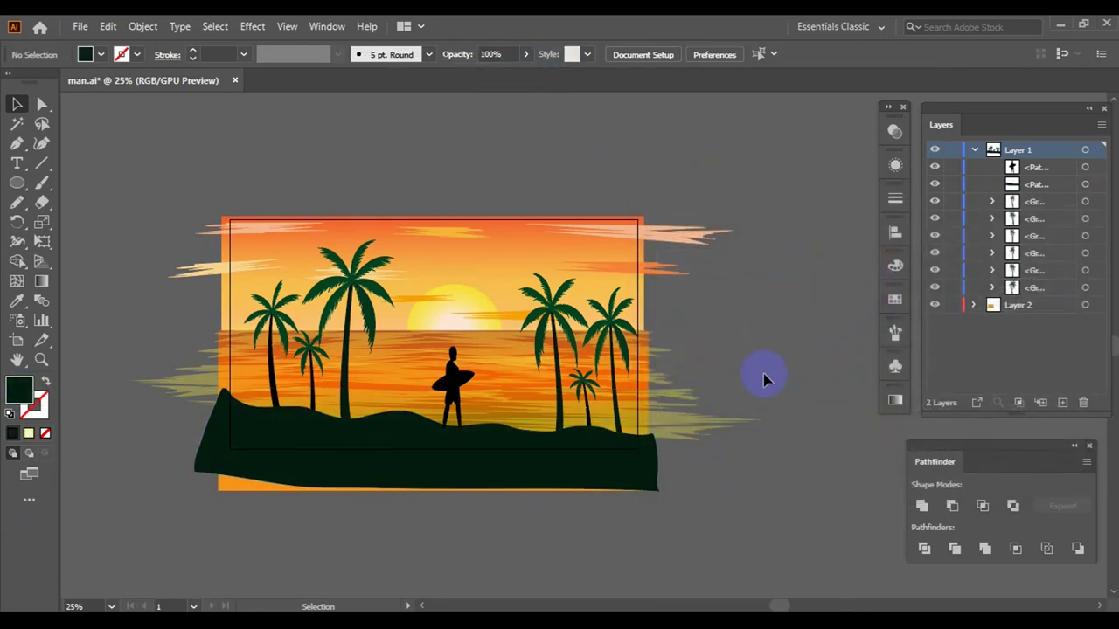
double_click(26, 389)
key("Return")
- Reshape the curve at the surfer's neck with the Direct Selection tool
left_click(452, 384)
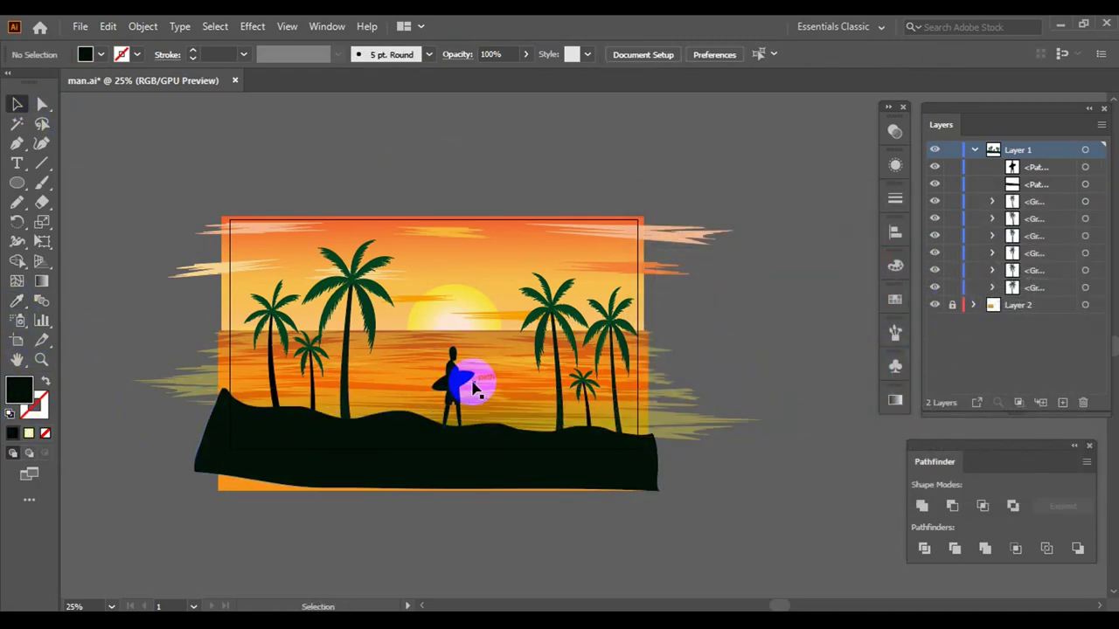
scroll(607, 430, "up", 5)
key("a")
left_click(487, 320)
scroll(419, 347, "up", 3)
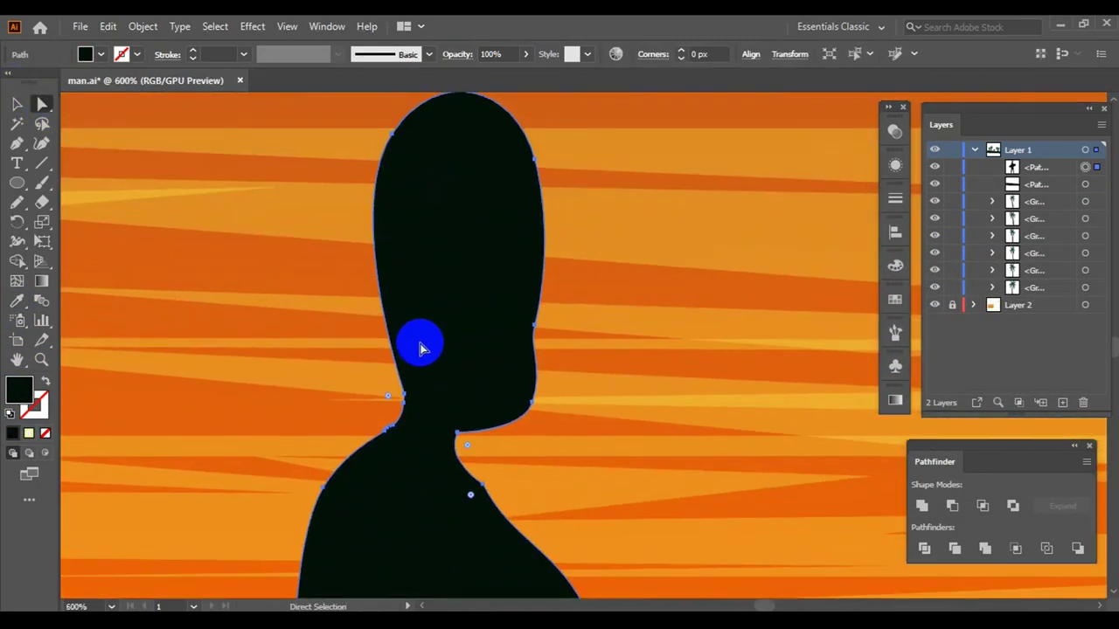
scroll(422, 402, "down", 1)
left_click_drag(422, 402, 426, 408)
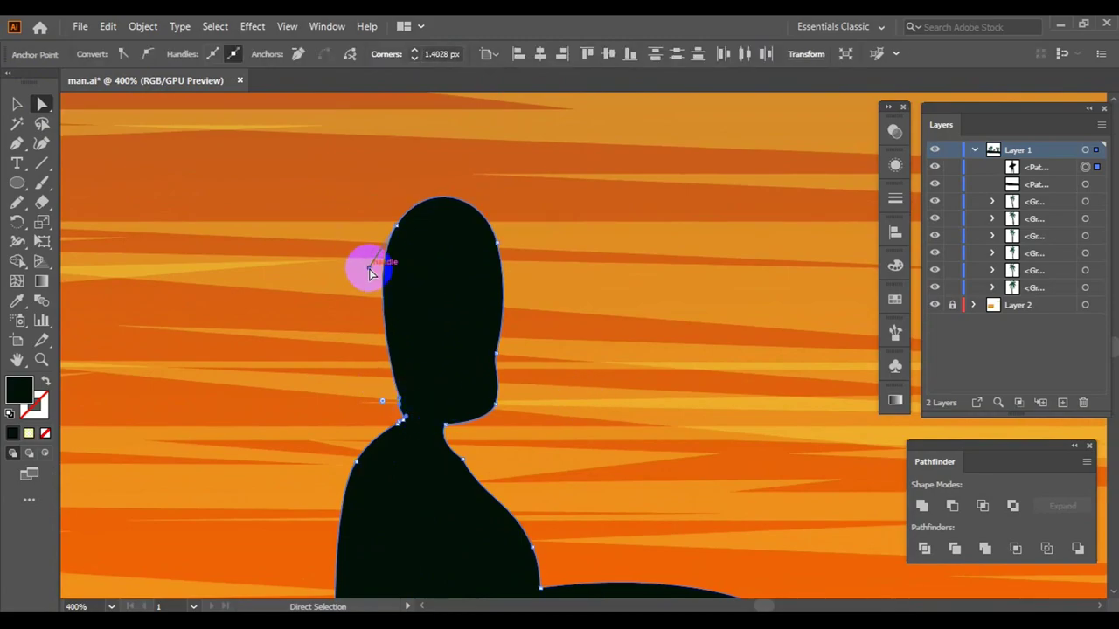
left_click(350, 295)
key("ctrl+0")
scroll(644, 289, "up", 3)
scroll(612, 314, "up", 2)
left_click(515, 362)
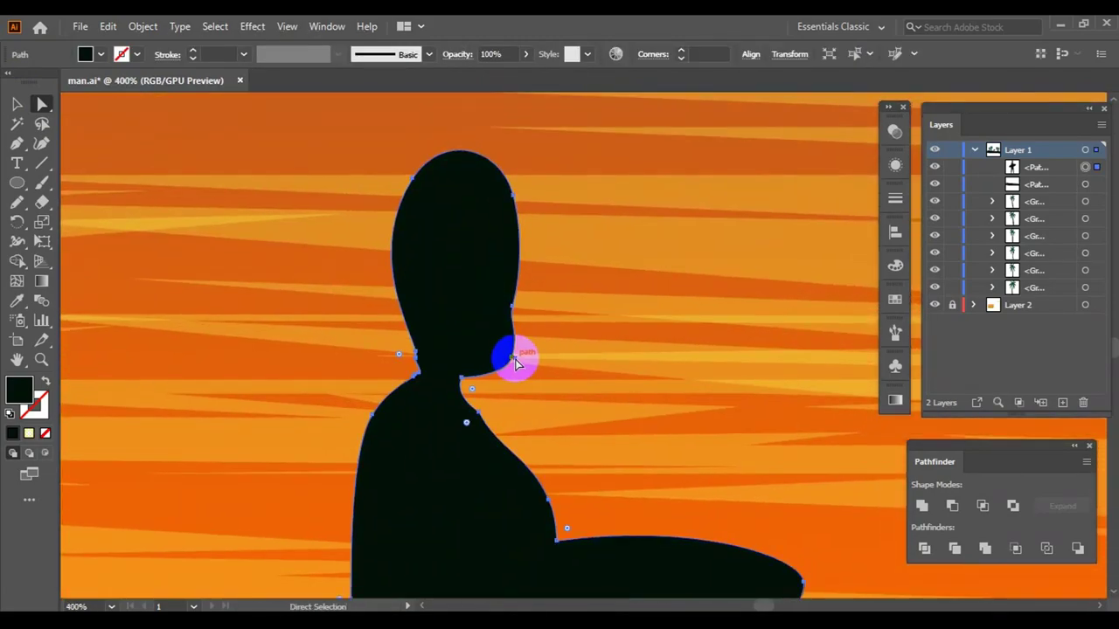
scroll(515, 362, "up", 2)
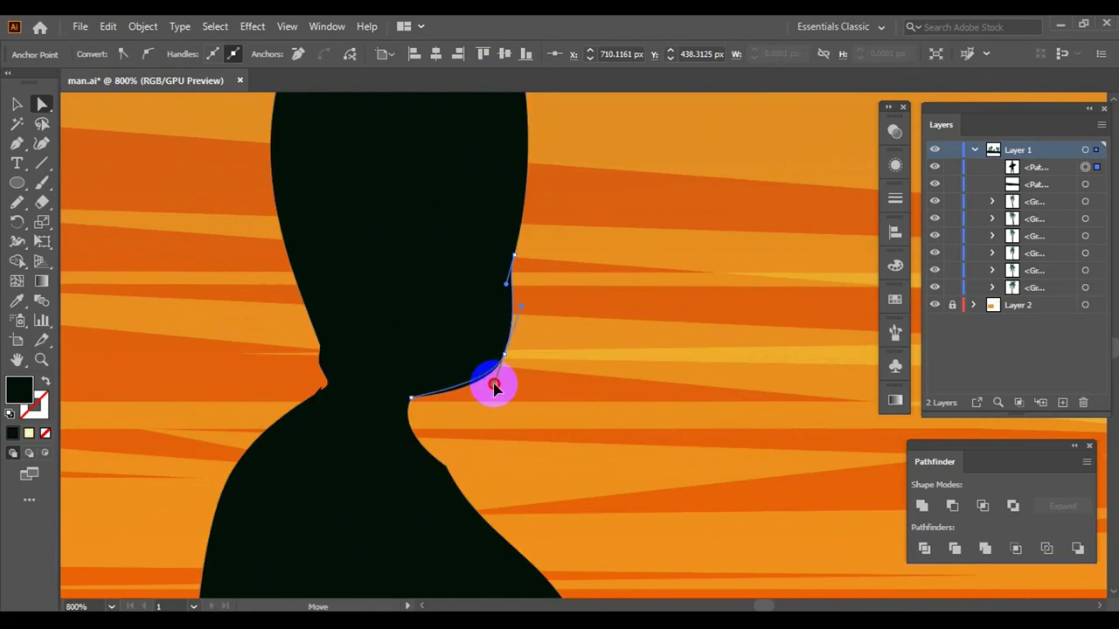
- Deselect the neck anchor and reselect the whole surfer figure
left_click(577, 284)
scroll(577, 284, "down", 5)
scroll(617, 292, "down", 2)
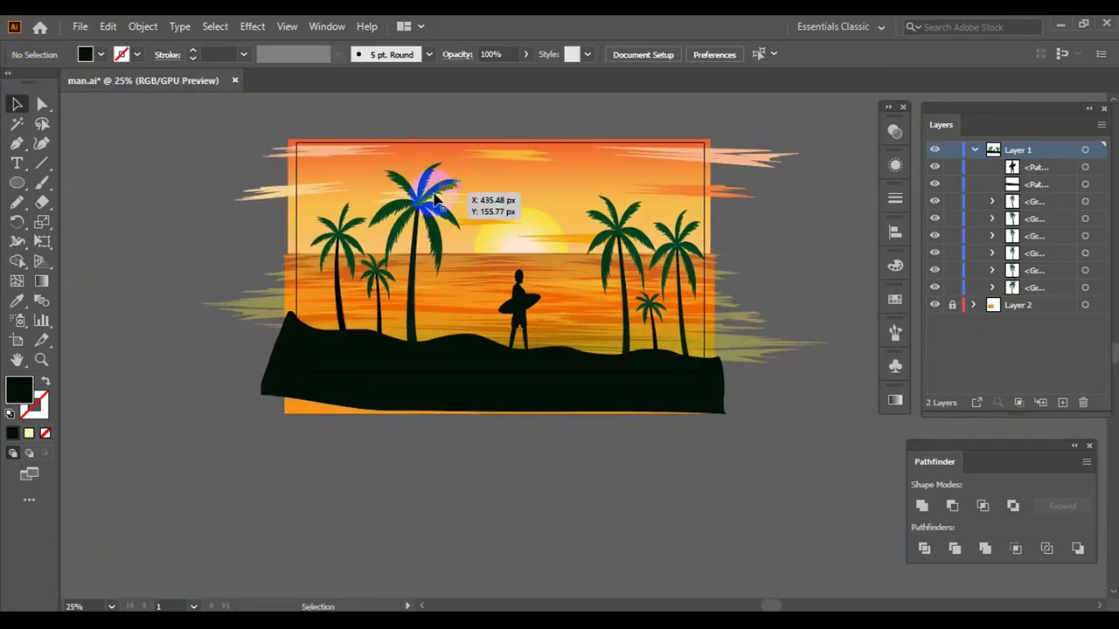
scroll(541, 304, "up", 1)
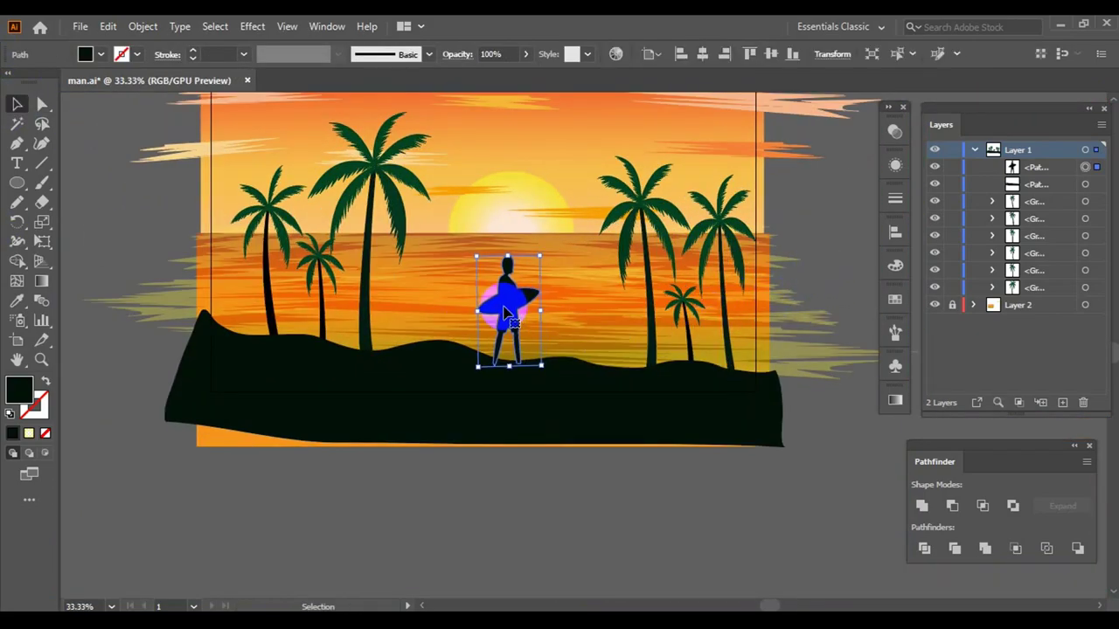
left_click(632, 480)
left_click(507, 306)
left_click(633, 551)
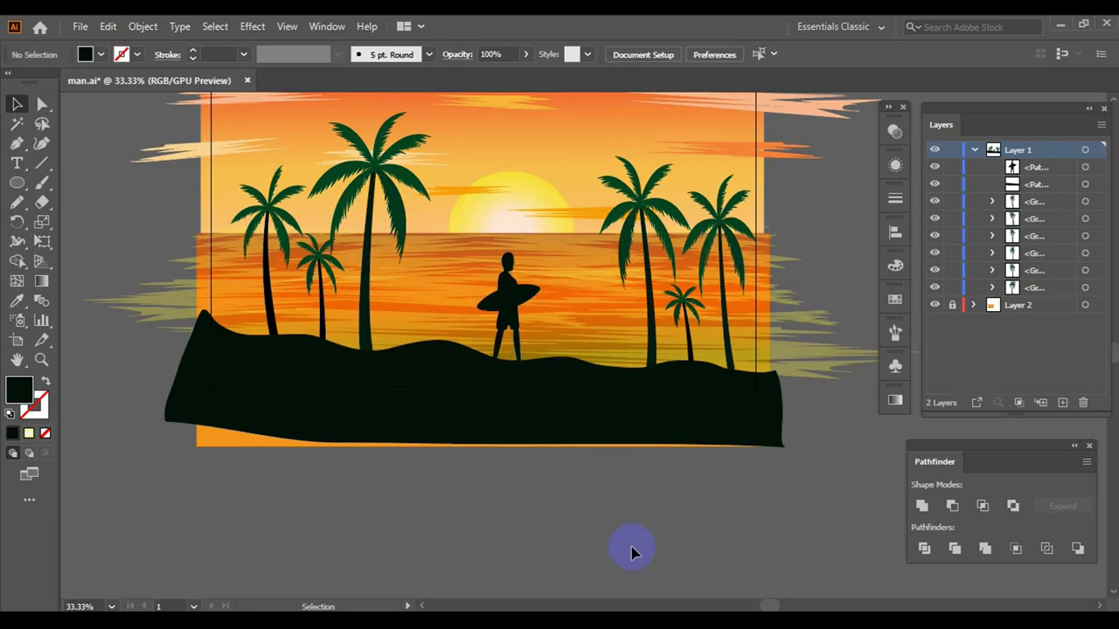
left_click(507, 313)
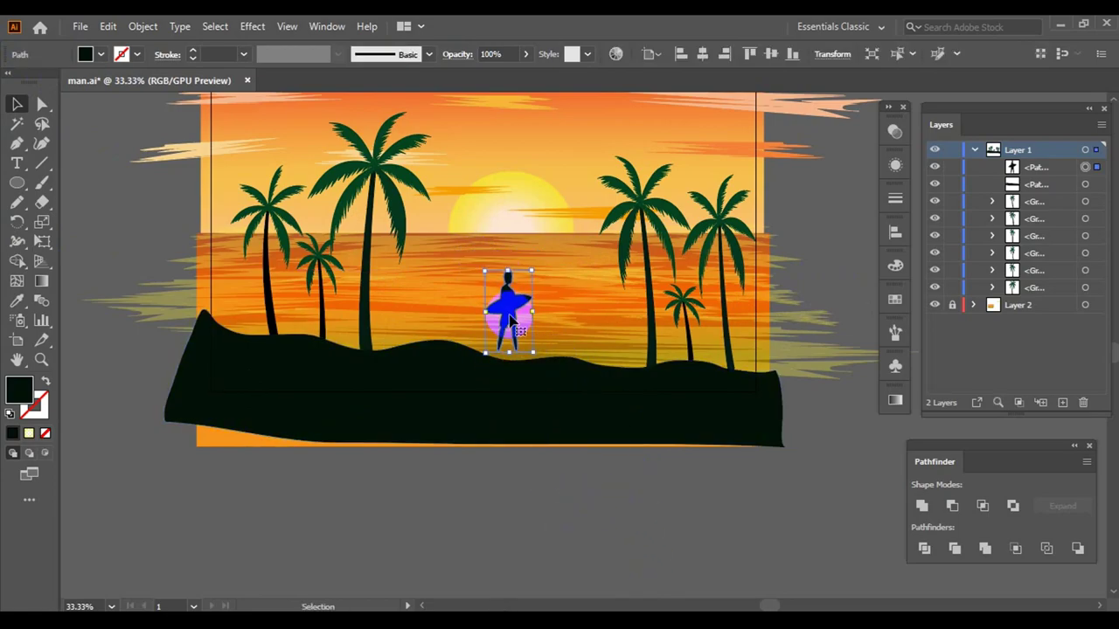
left_click(687, 530)
scroll(525, 375, "up", 1)
left_click(524, 375)
scroll(629, 412, "up", 1)
scroll(629, 412, "down", 4)
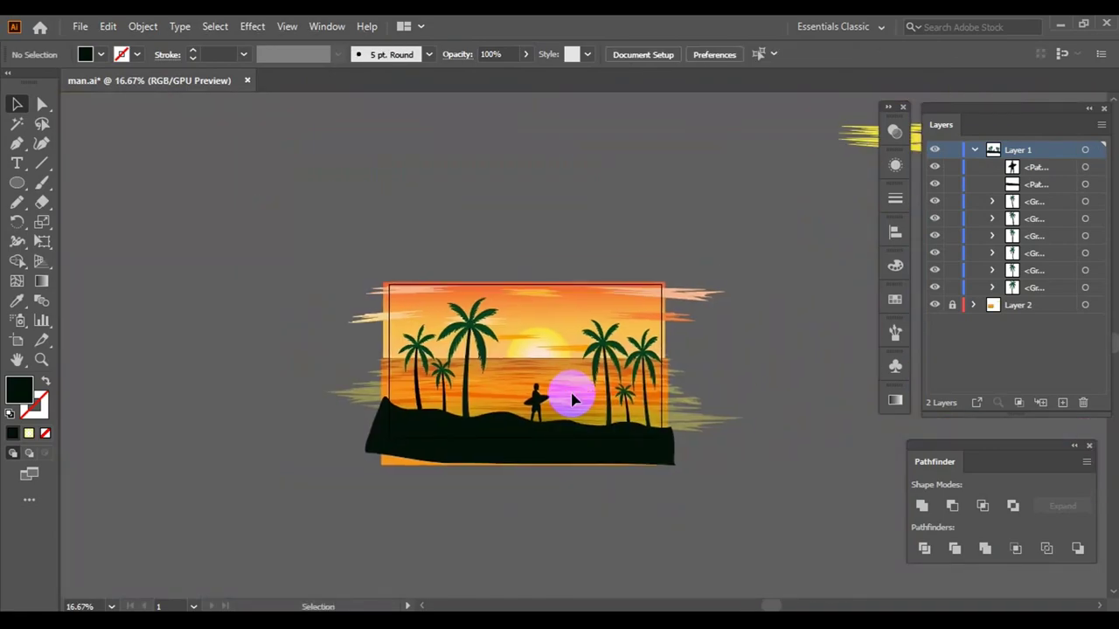
- Nudge the surfer slightly up and to the right on the shoreline
scroll(572, 393, "up", 2)
scroll(525, 382, "up", 1)
left_click(525, 382)
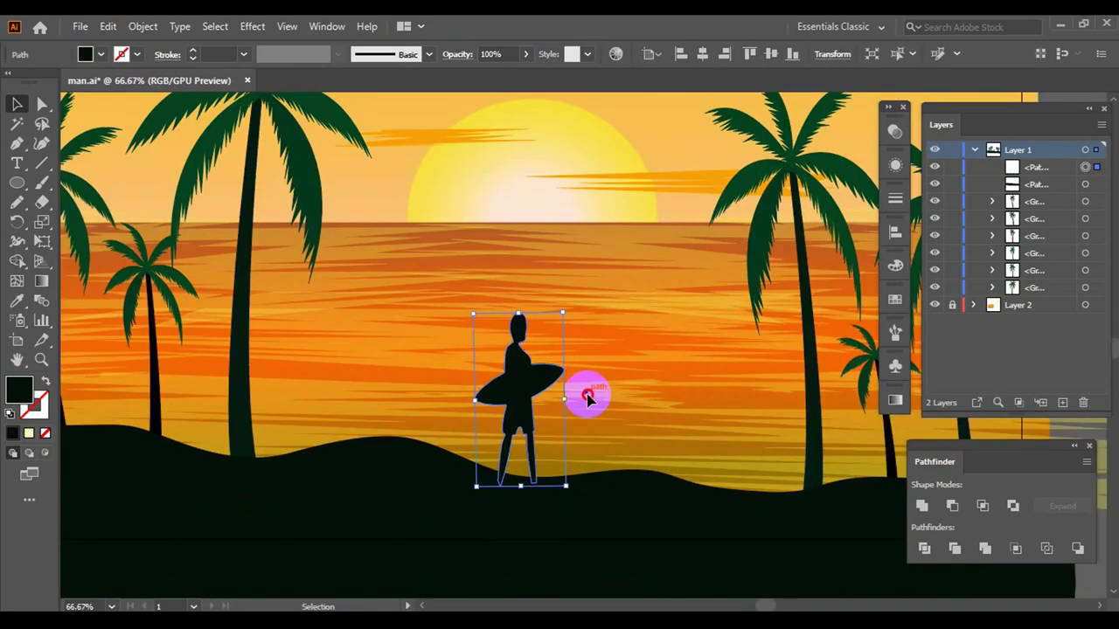
scroll(562, 394, "down", 1)
left_click(537, 398)
scroll(533, 398, "up", 1)
left_click(474, 405)
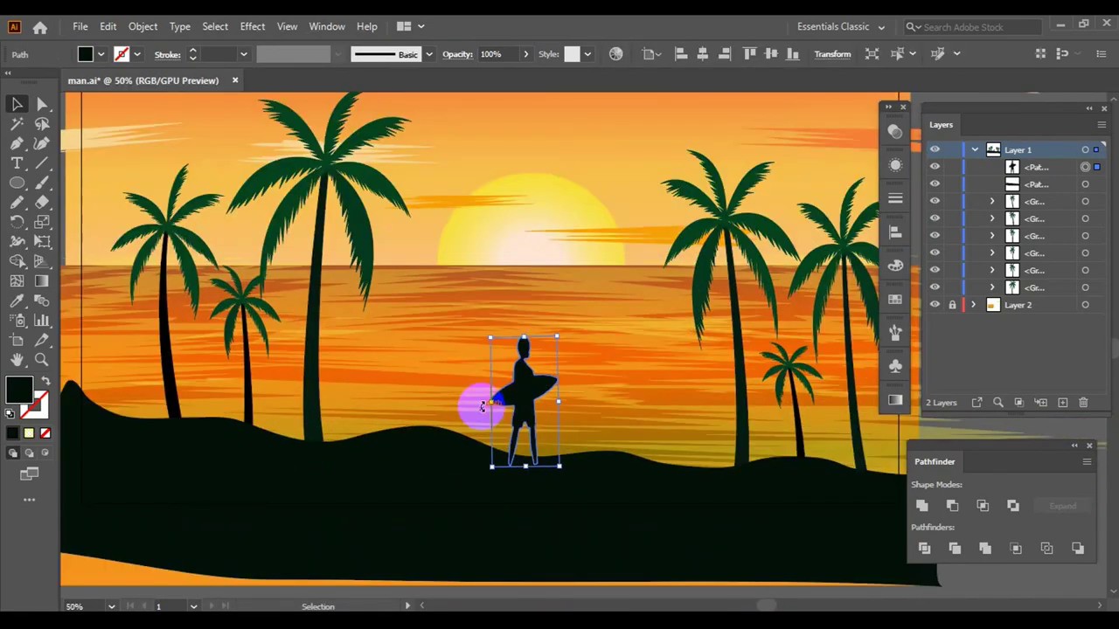
left_click(607, 387)
scroll(549, 449, "down", 1)
scroll(549, 449, "up", 1)
left_click(449, 428)
left_click(590, 432)
scroll(598, 439, "down", 1)
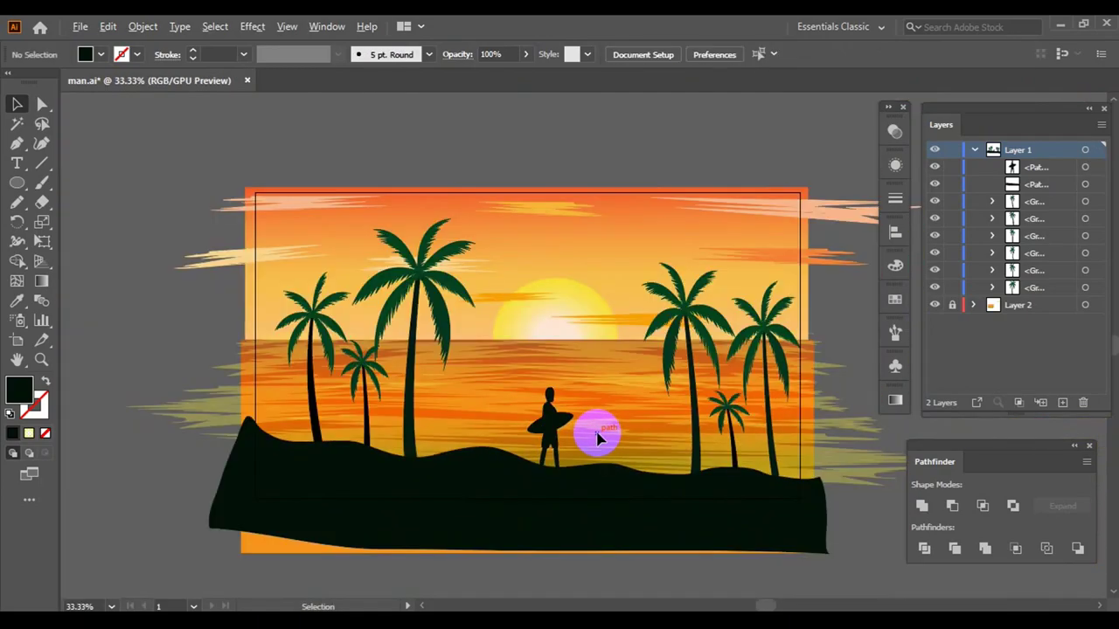
left_click_drag(554, 430, 555, 431)
- Draw the first curved bird wing shape with the Pen tool in the sky
left_click(974, 150)
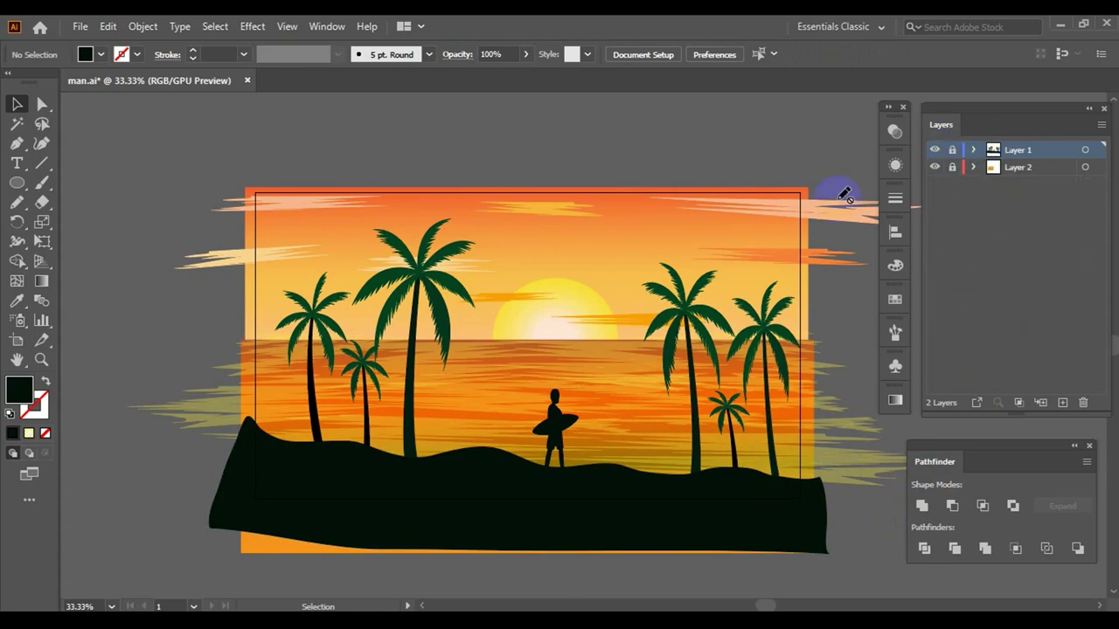
key("p")
scroll(687, 250, "up", 3)
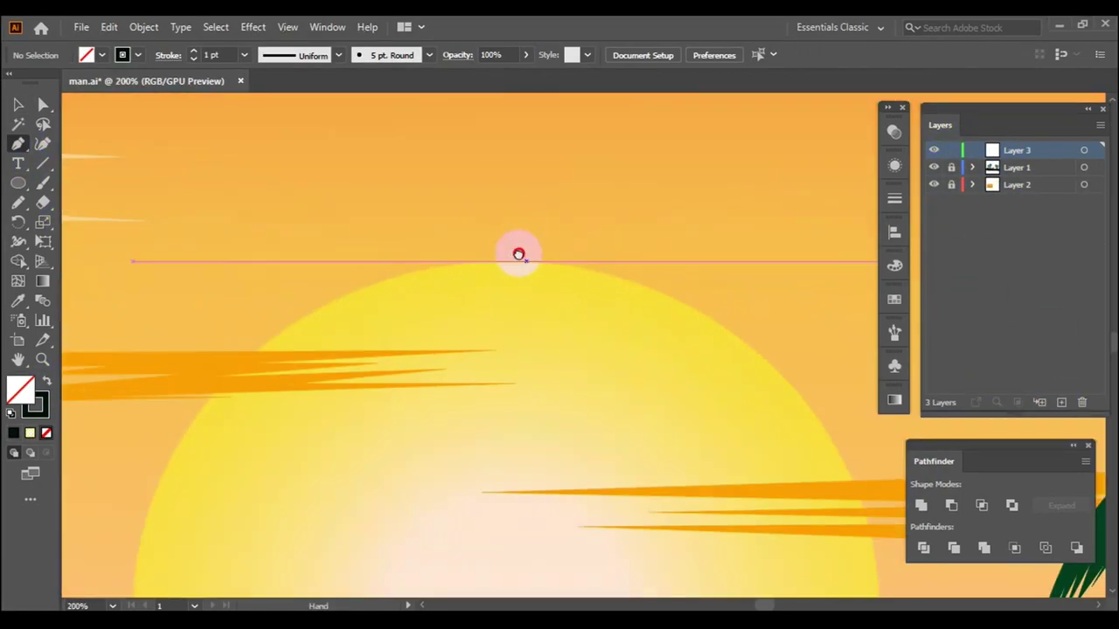
scroll(517, 253, "up", 3)
left_click_drag(419, 234, 537, 234)
left_click_drag(579, 327, 603, 351)
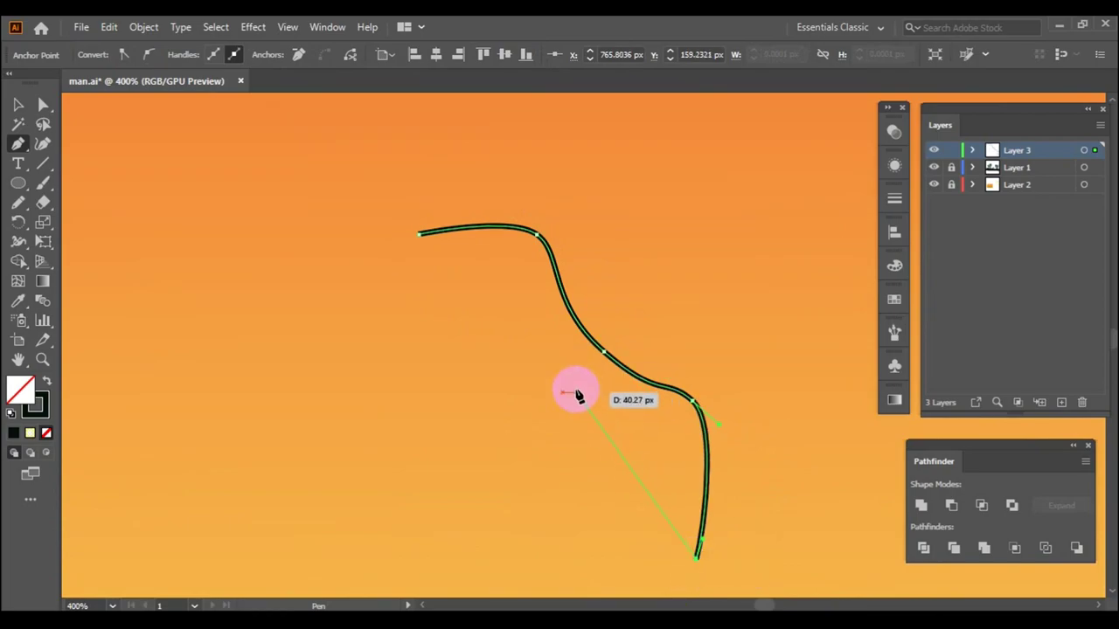
left_click_drag(431, 366, 528, 368)
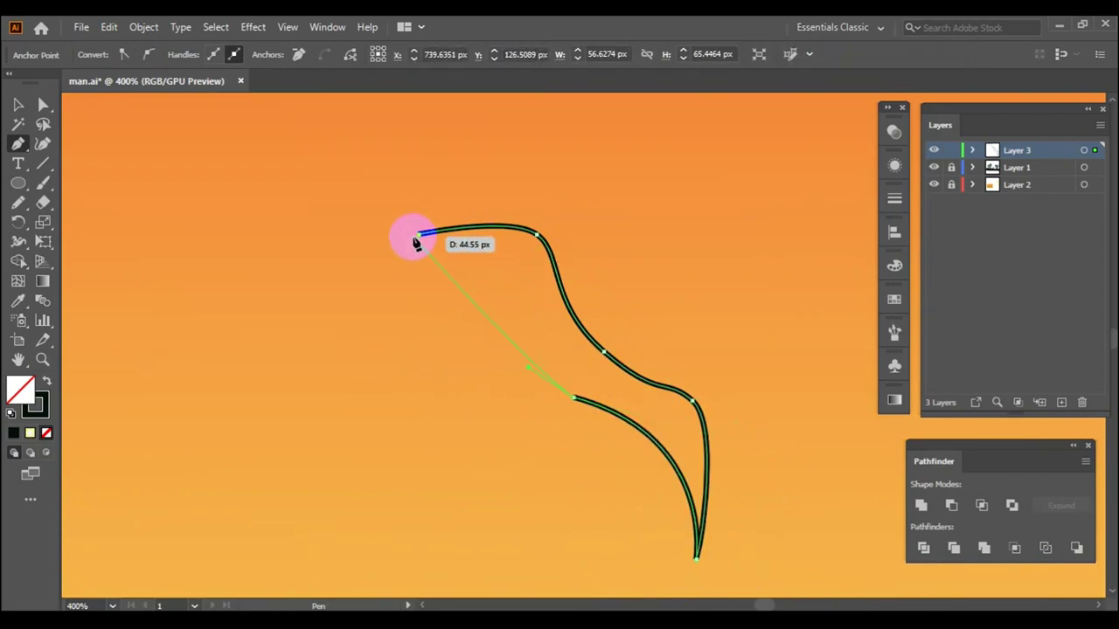
left_click_drag(419, 234, 265, 206)
key("v")
- Draw the second wing and give the bird outline a black fill
left_click_drag(593, 360, 576, 288)
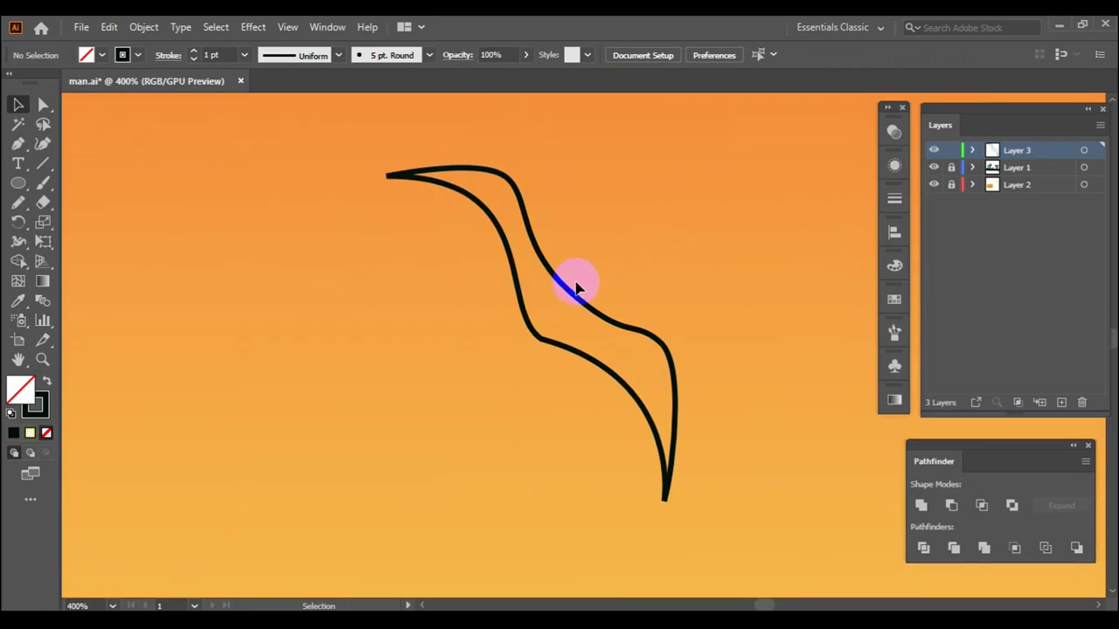
mouse_move(635, 227)
left_mouse_down()
mouse_move(431, 366)
mouse_move(385, 371)
left_mouse_up()
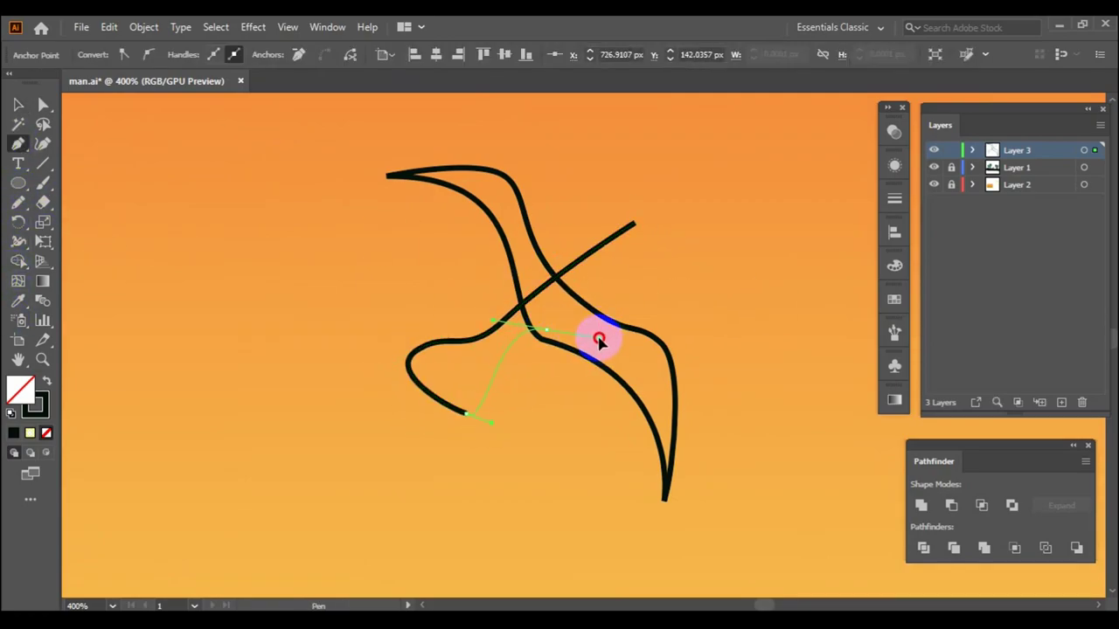
left_click_drag(636, 227, 636, 236)
left_click(18, 104)
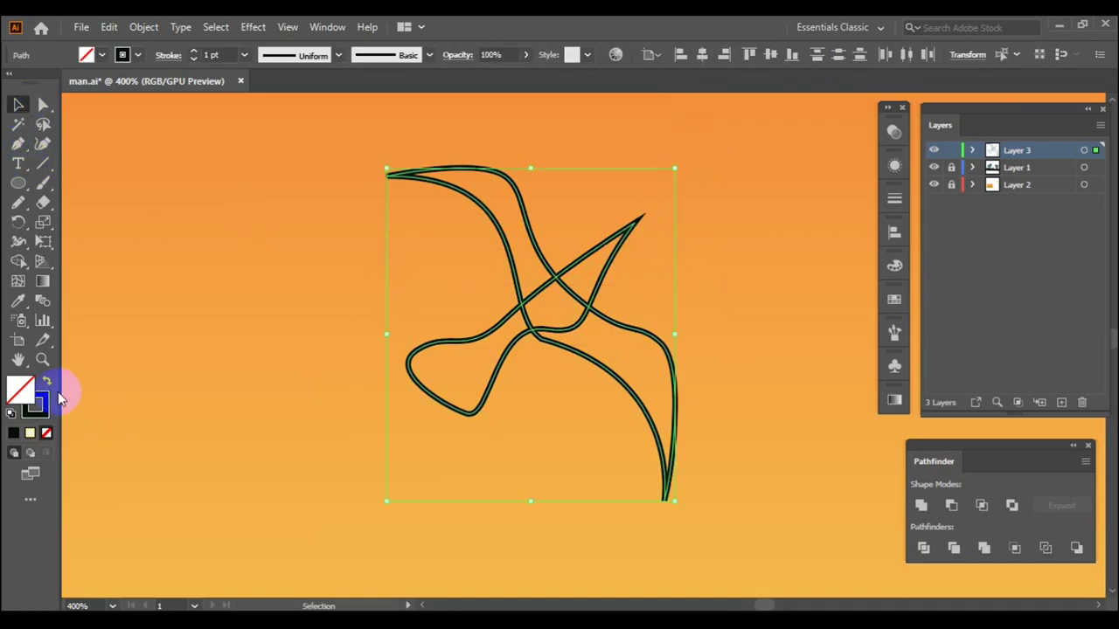
left_click(46, 381)
left_click(507, 350)
- Reshape the wing's upper curve with Direct Selection, then view the whole scene
key("a")
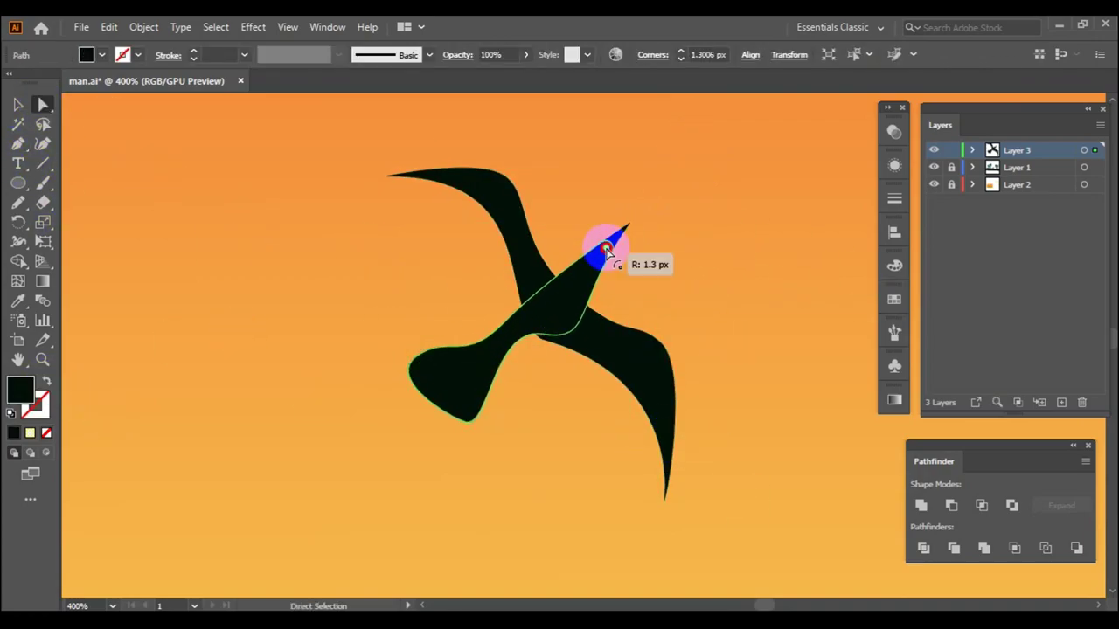
left_click(499, 331)
scroll(513, 350, "up", 2)
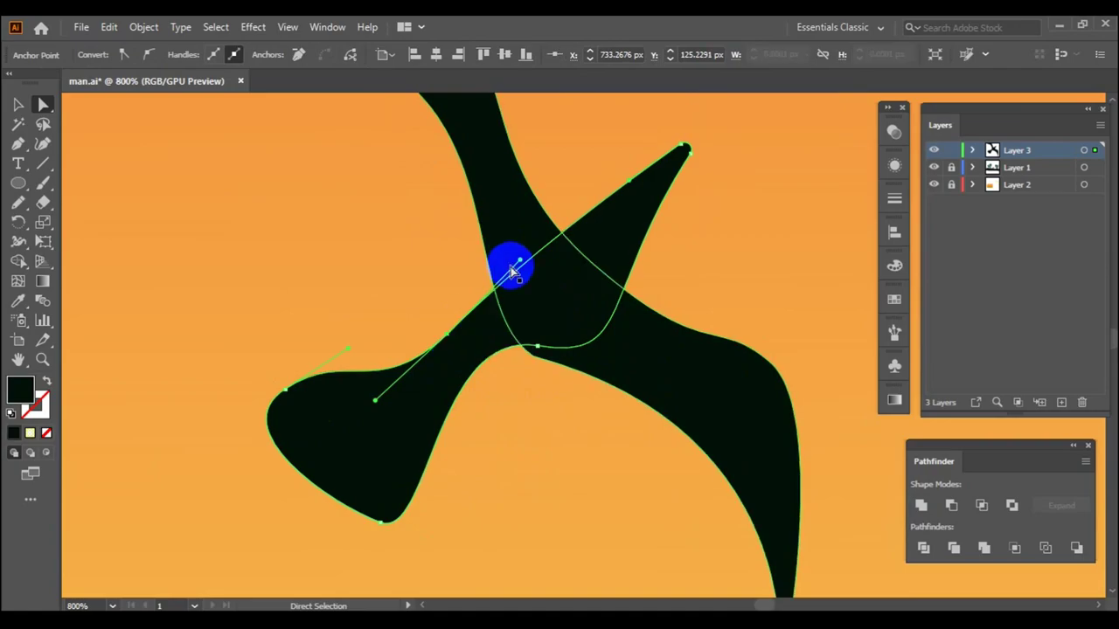
left_click_drag(522, 264, 452, 243)
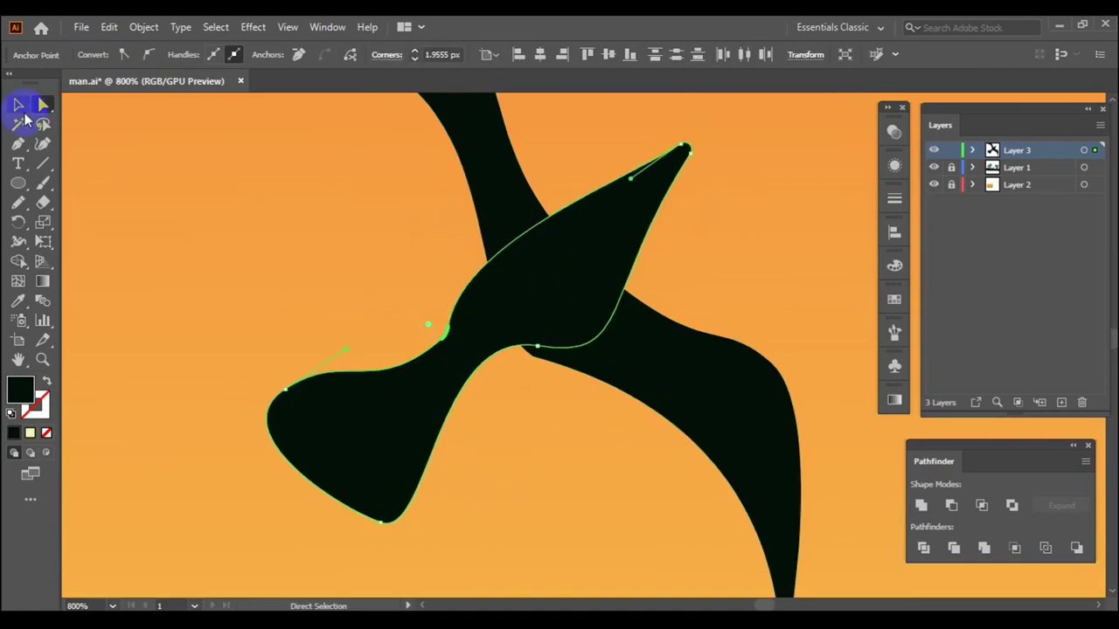
left_click(21, 109)
key("ctrl+0")
scroll(547, 274, "up", 3)
left_click(577, 376)
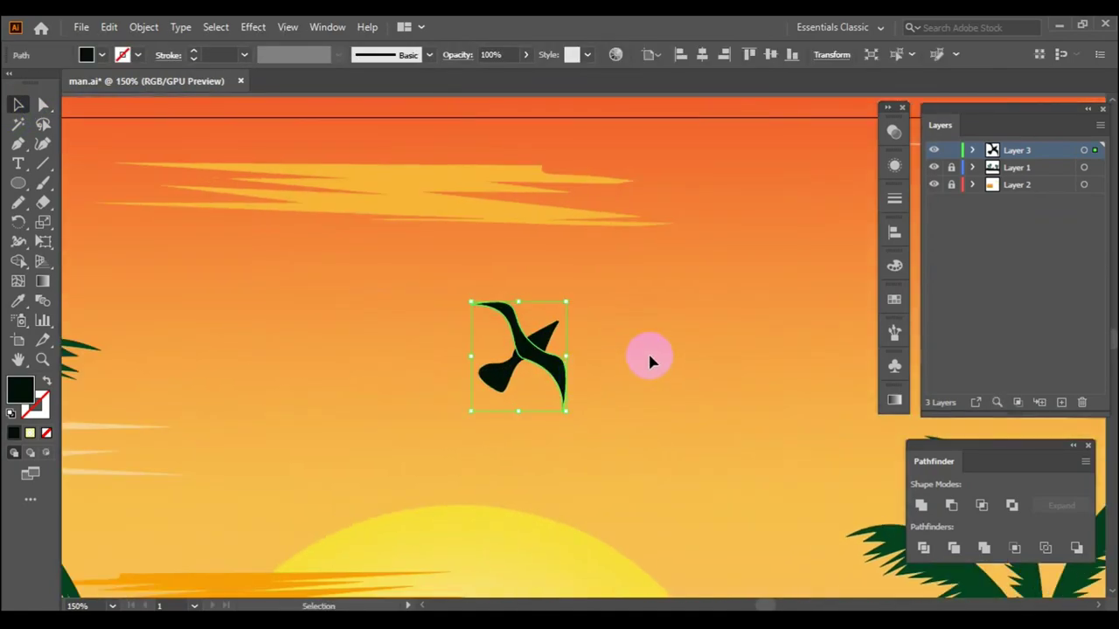
- Nudge the bird slightly left and inspect its wing segments up close
left_click_drag(565, 374, 559, 376)
key("a")
key("ctrl+plus")
key("ctrl+plus")
key("ctrl+plus")
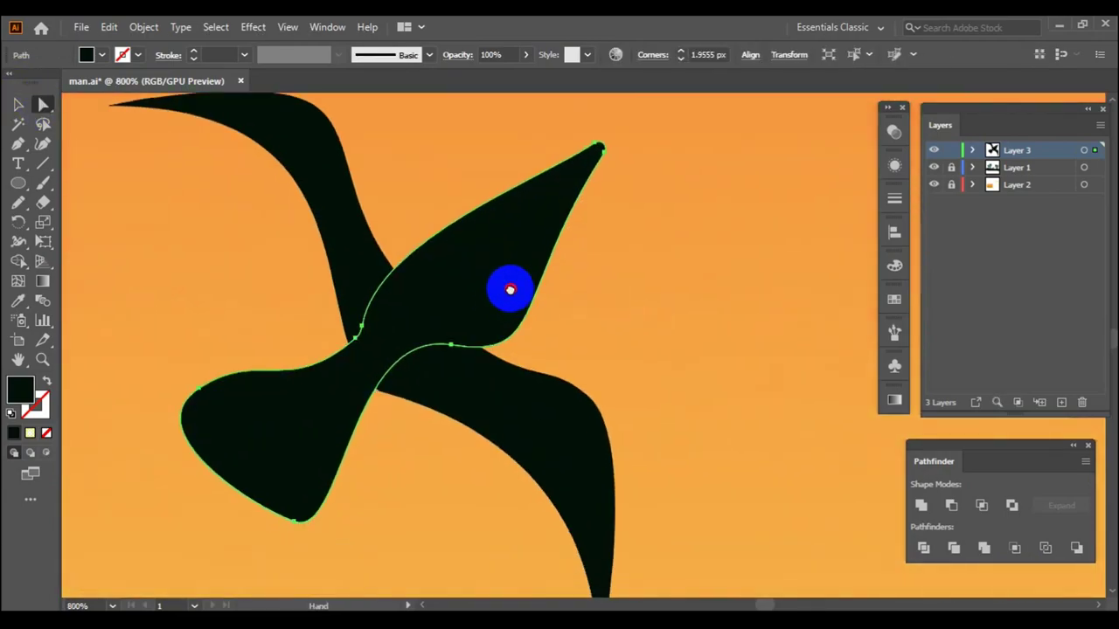
left_click(509, 288)
left_click(773, 316)
key("ctrl+1")
key("v")
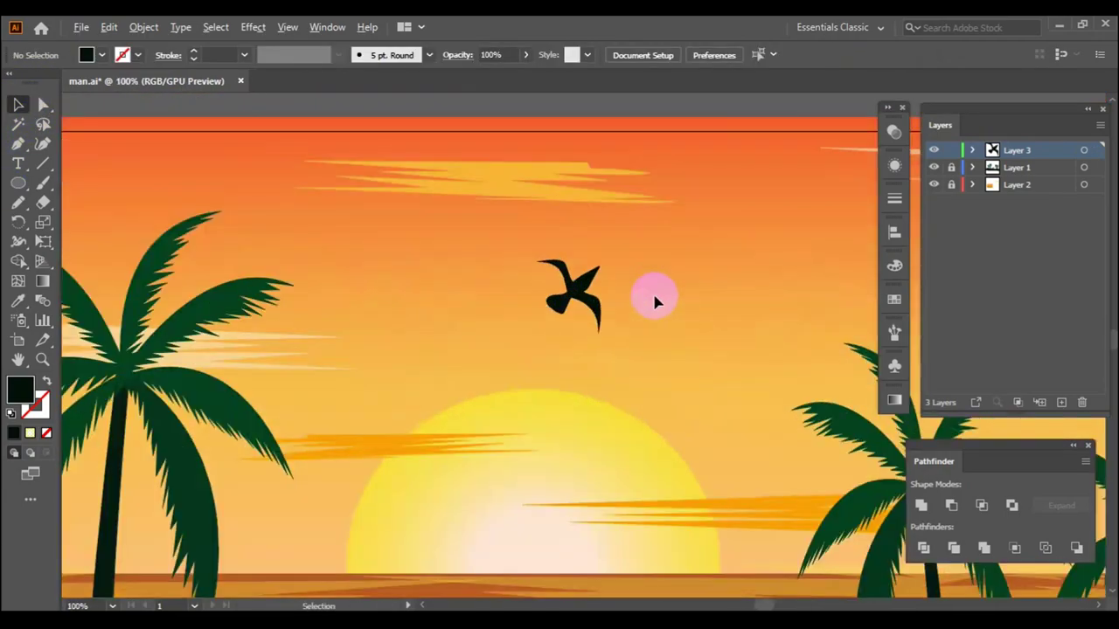
left_click_drag(544, 260, 601, 315)
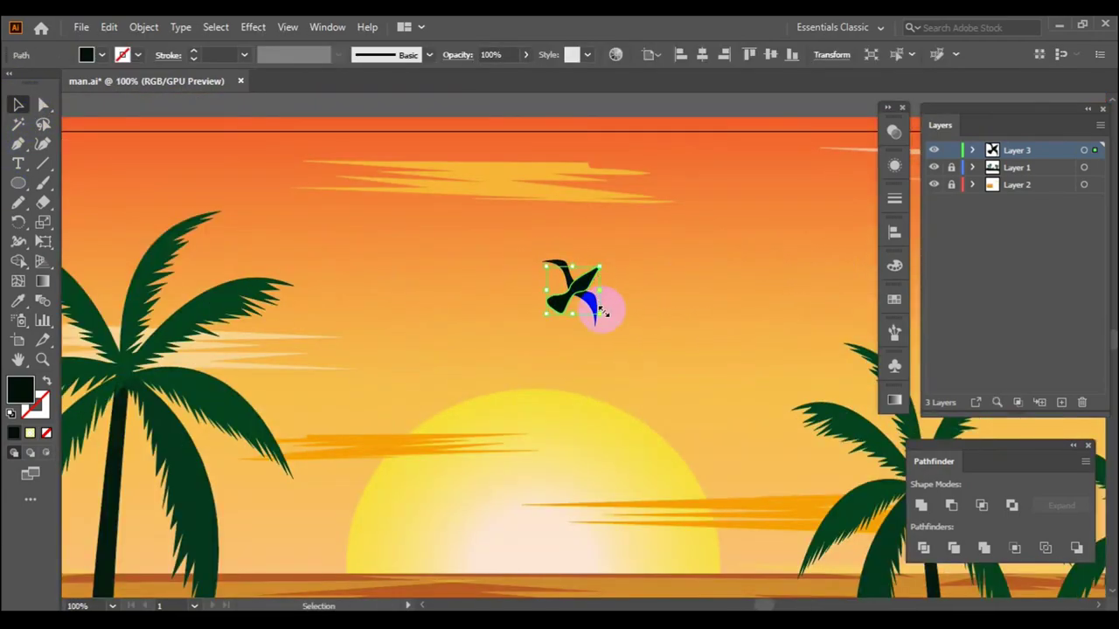
left_click(671, 295)
- Curve the lower wingtip and pinch the bird's neck by dragging anchor handles
key("ctrl+plus")
key("ctrl+plus")
key("ctrl+plus")
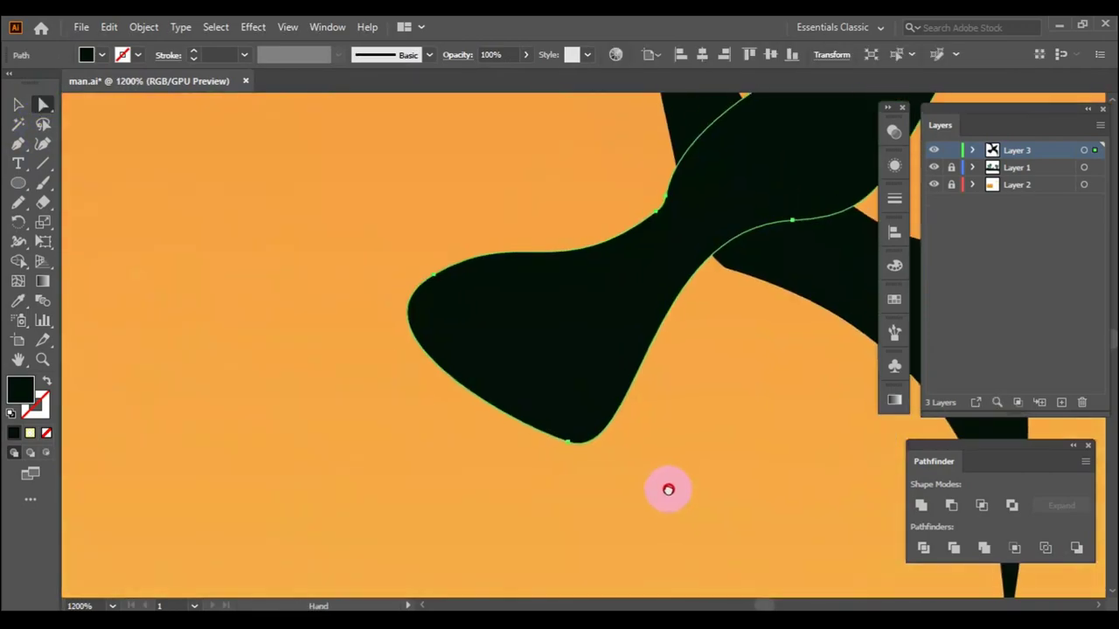
left_click_drag(449, 408, 525, 437)
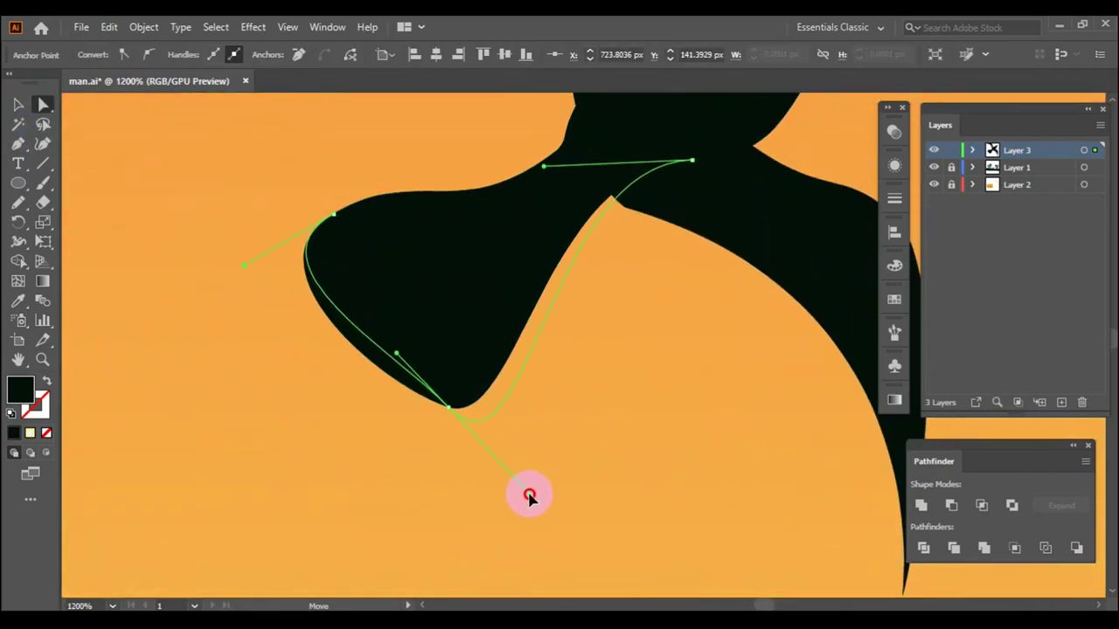
left_click_drag(335, 225, 536, 200)
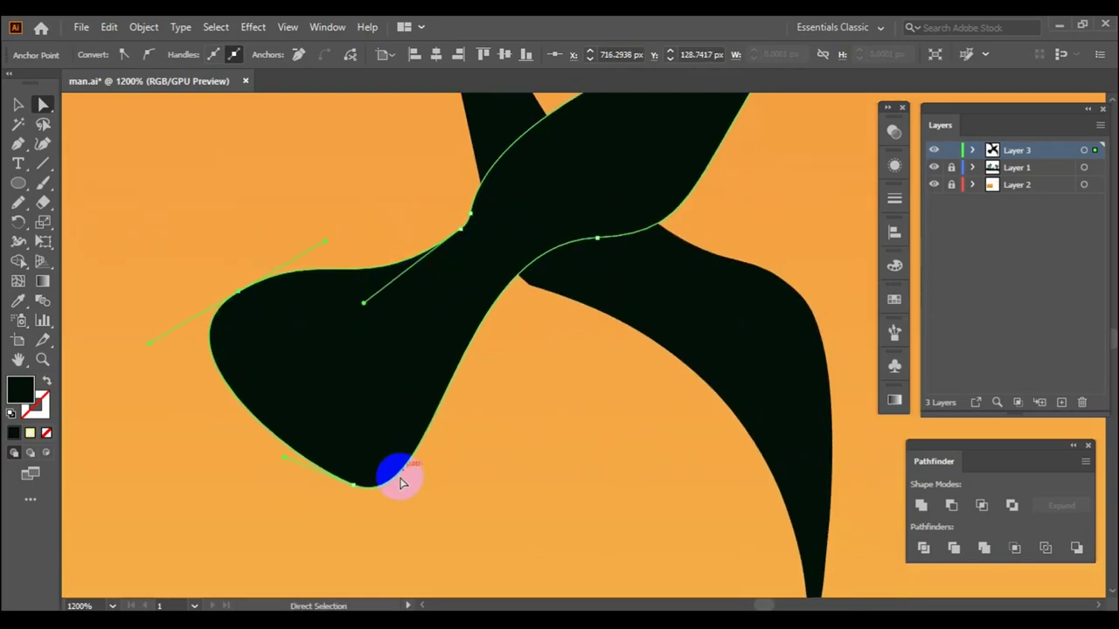
key("v")
key("ctrl+1")
key("ctrl+0")
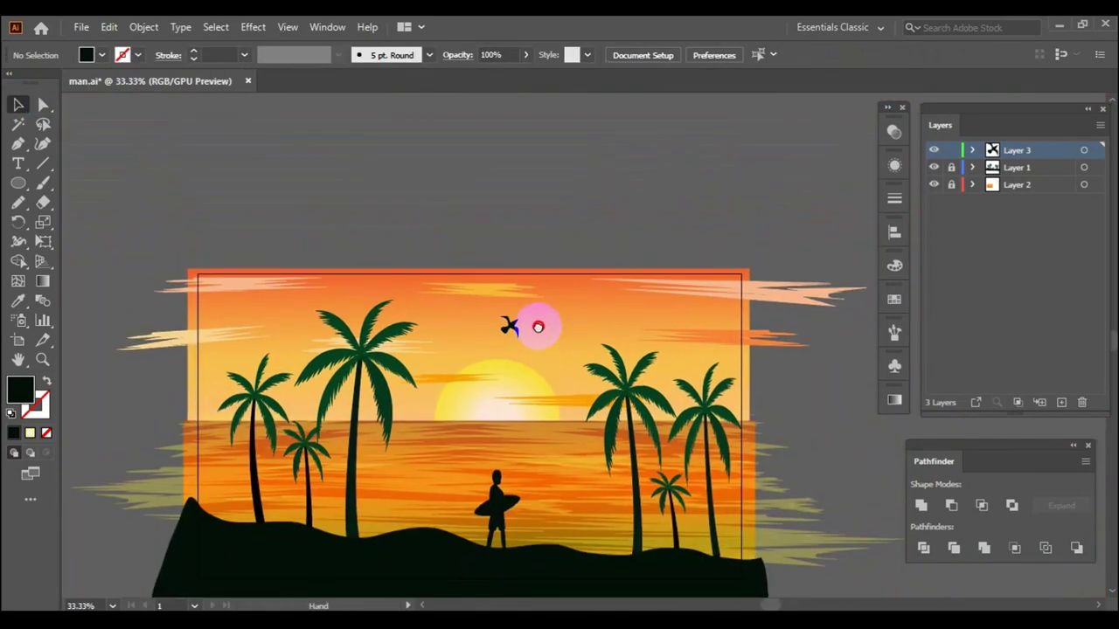
scroll(537, 324, "up", 6, "alt")
key("ctrl+minus")
left_click(412, 332)
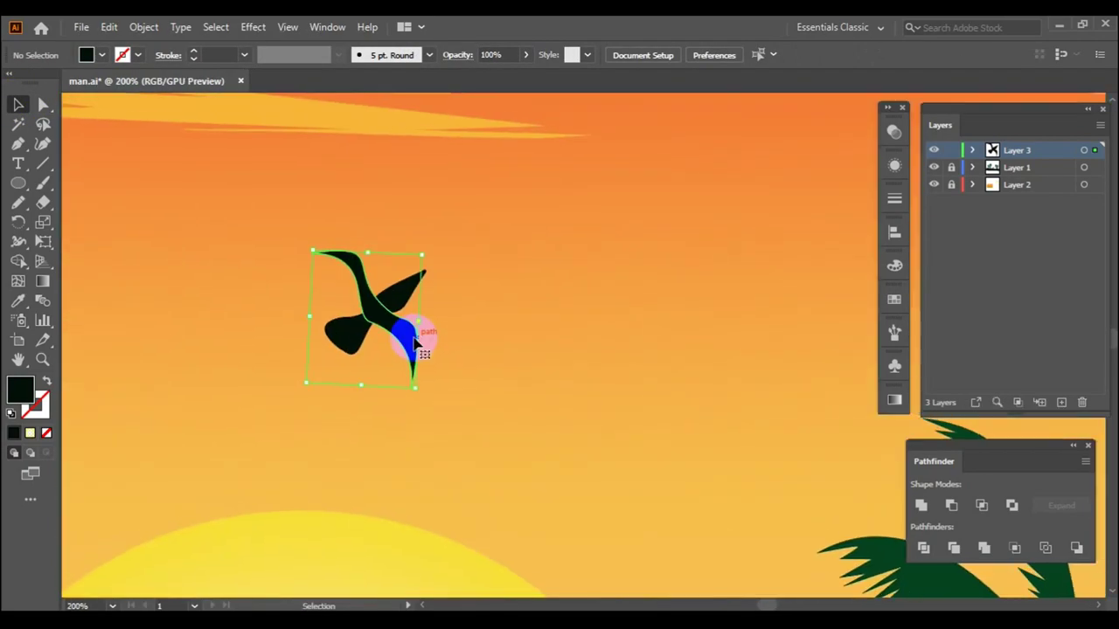
left_click(486, 355)
left_click(527, 296)
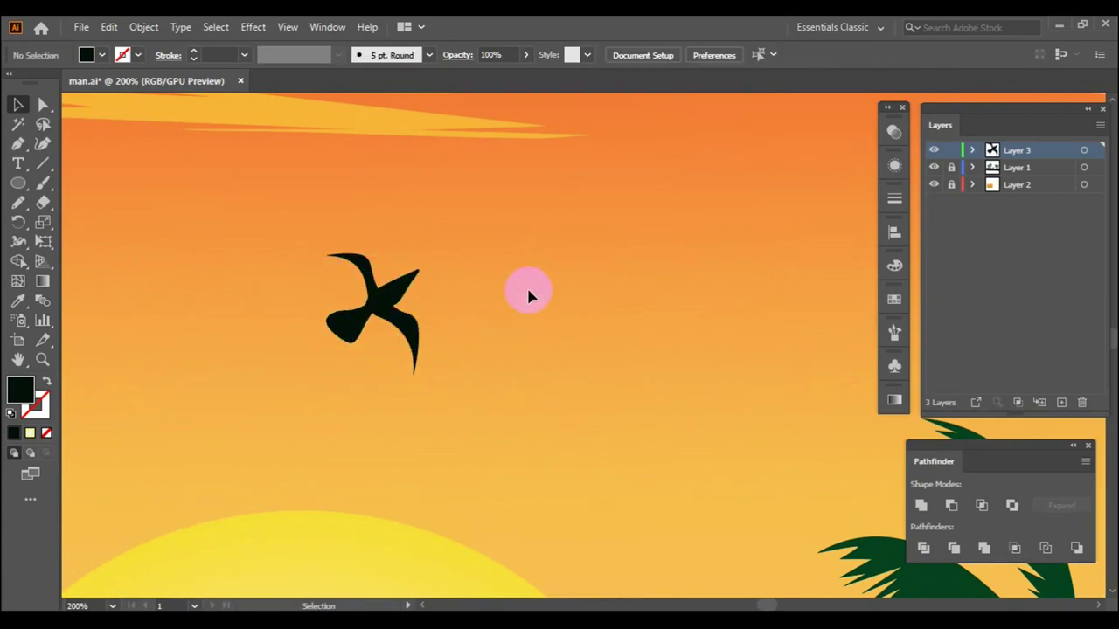
- Group the bird's parts into one object and move it up and right
scroll(514, 332, "down", 3, "alt")
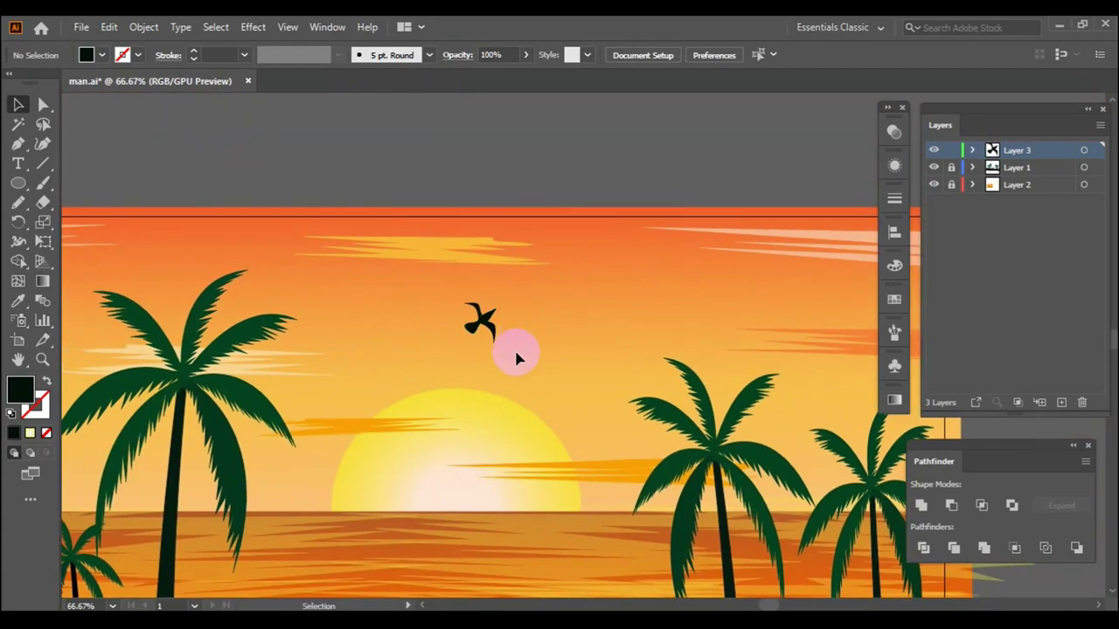
left_click_drag(492, 335, 524, 330)
scroll(500, 359, "up", 2, "alt")
right_click(472, 256)
left_click(492, 388)
left_click_drag(449, 257, 584, 217)
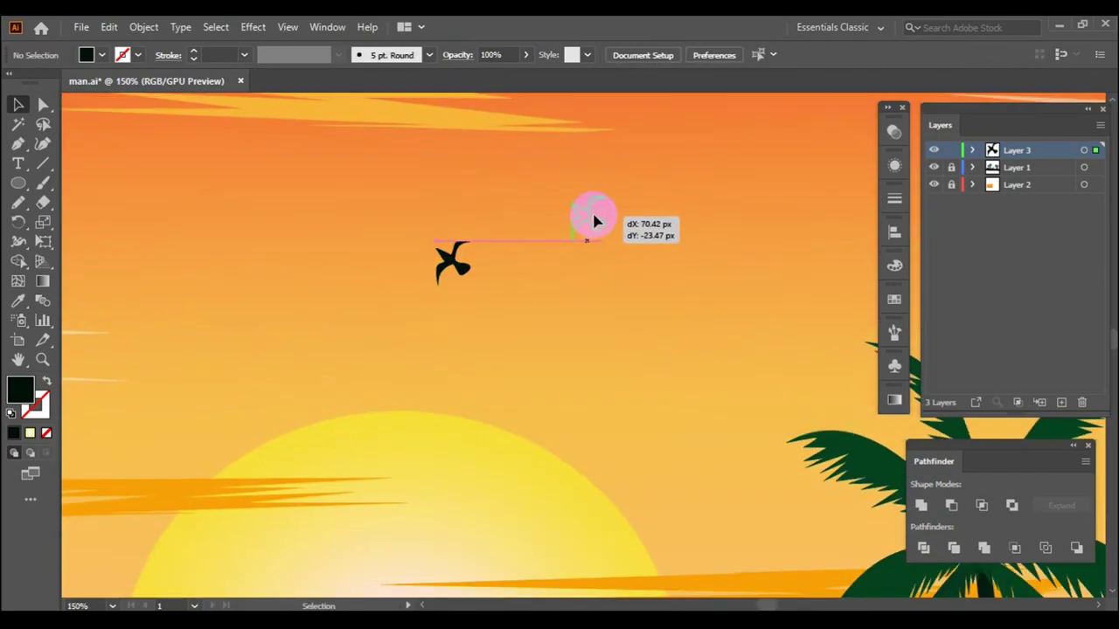
scroll(617, 270, "down", 2)
scroll(617, 280, "up", 1)
- Alt-drag copies of the bird and arrange the flock of four above the sun
left_click_drag(592, 257, 614, 293)
left_click_drag(593, 259, 593, 259)
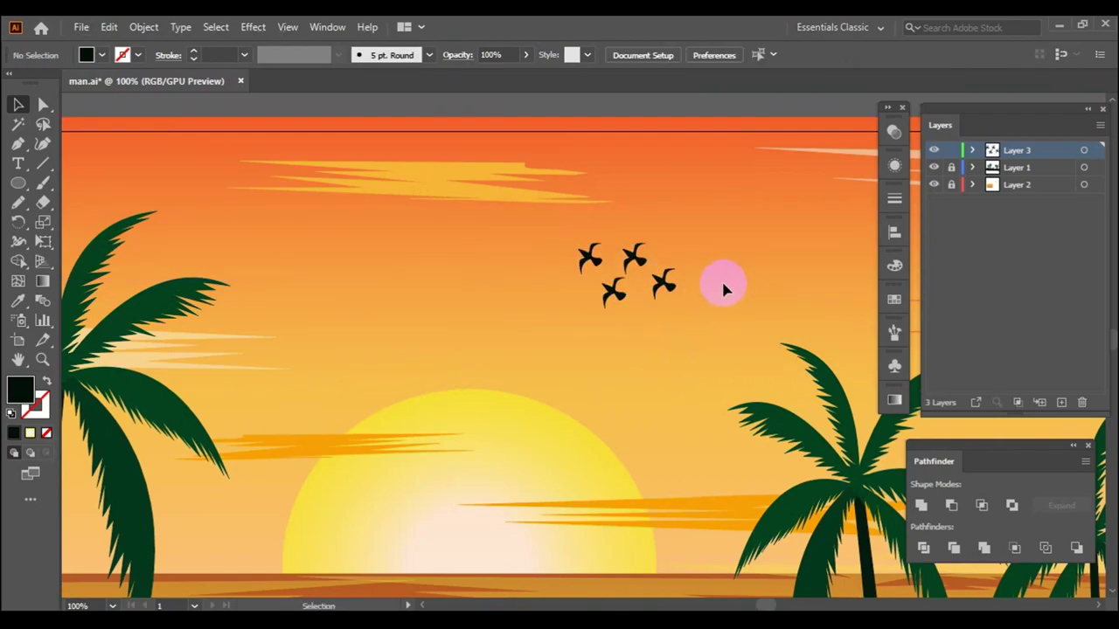
left_click(635, 256)
scroll(756, 275, "down", 3, "alt")
scroll(695, 341, "up", 2, "alt")
left_click_drag(660, 313, 663, 320)
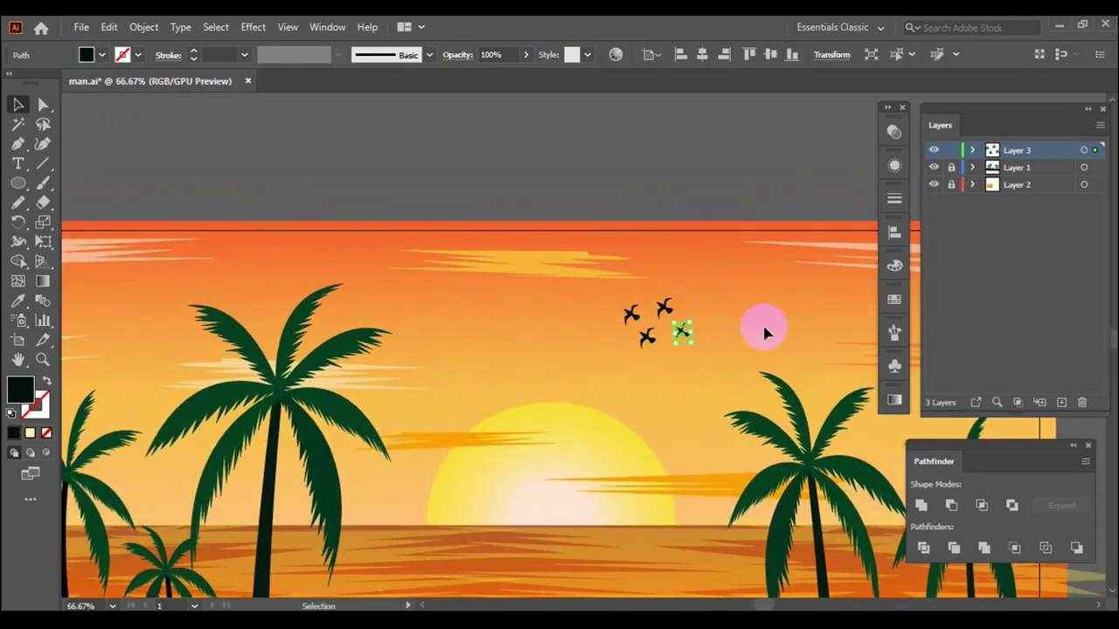
left_click(765, 332)
left_click(717, 335)
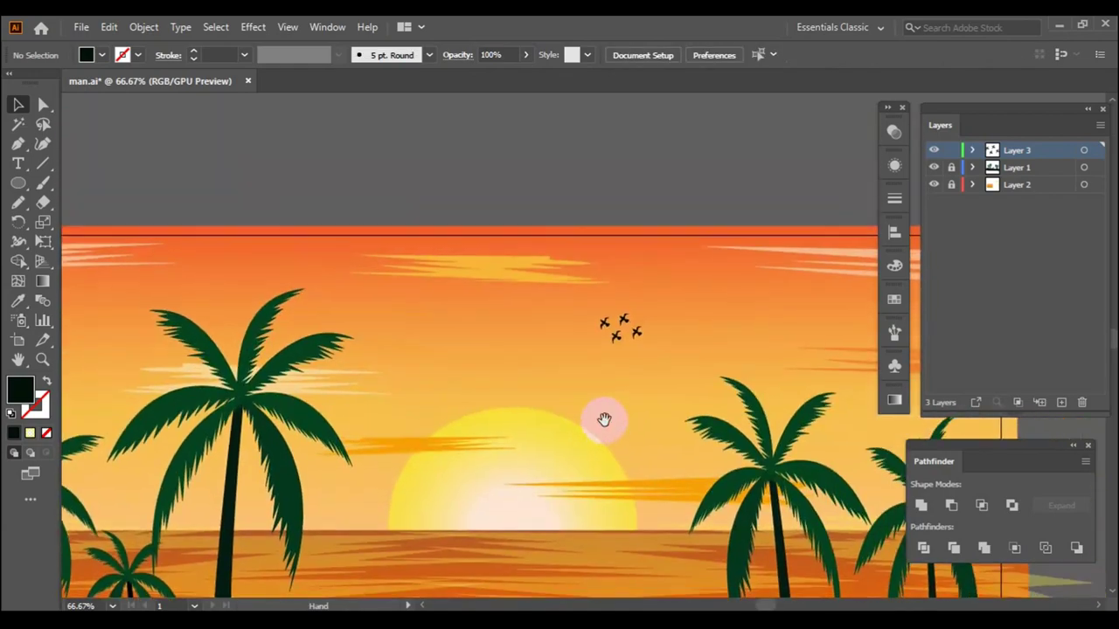
left_click_drag(612, 329, 618, 335)
- Check individual birds in the flock and pan down to the sea and surfer
scroll(627, 345, "up", 4, "alt")
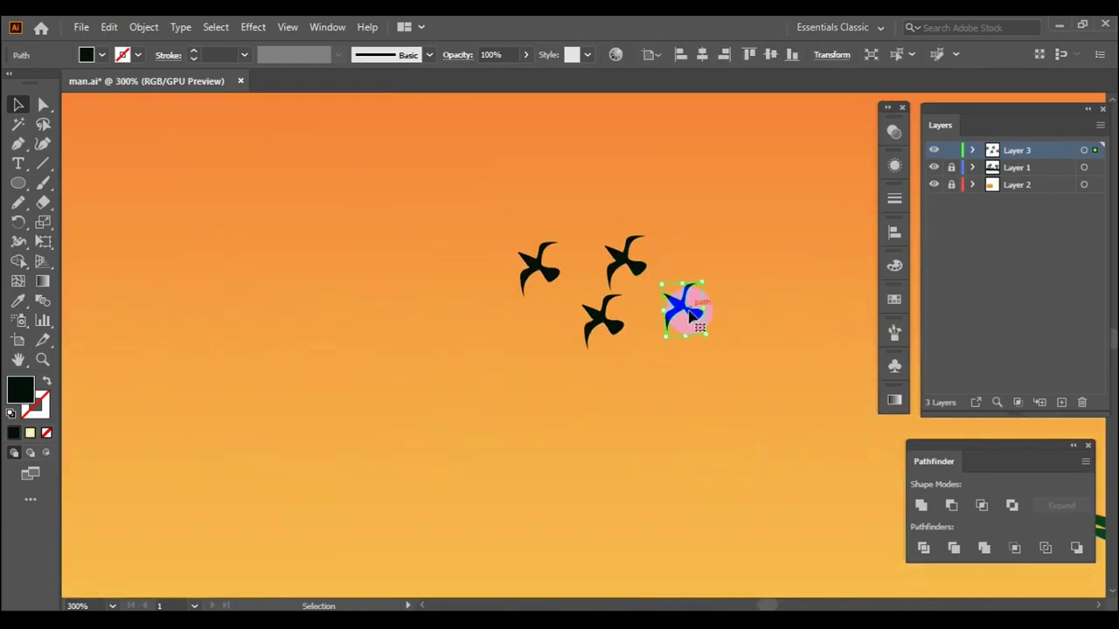
left_click(723, 296)
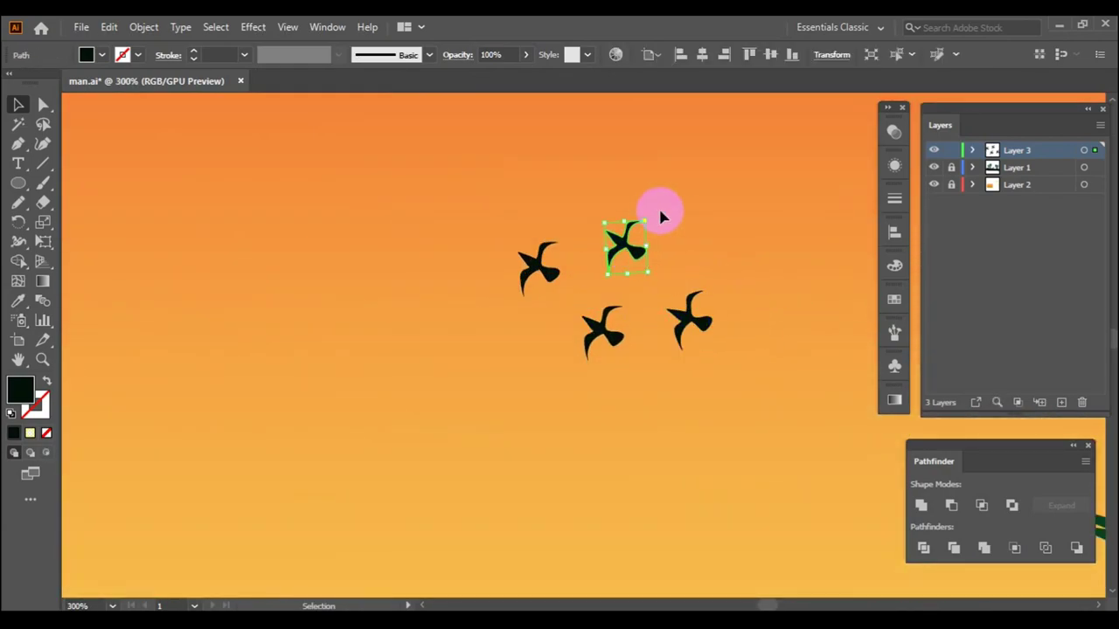
left_click(623, 308)
scroll(725, 257, "down", 5, "alt")
scroll(644, 250, "up", 1, "alt")
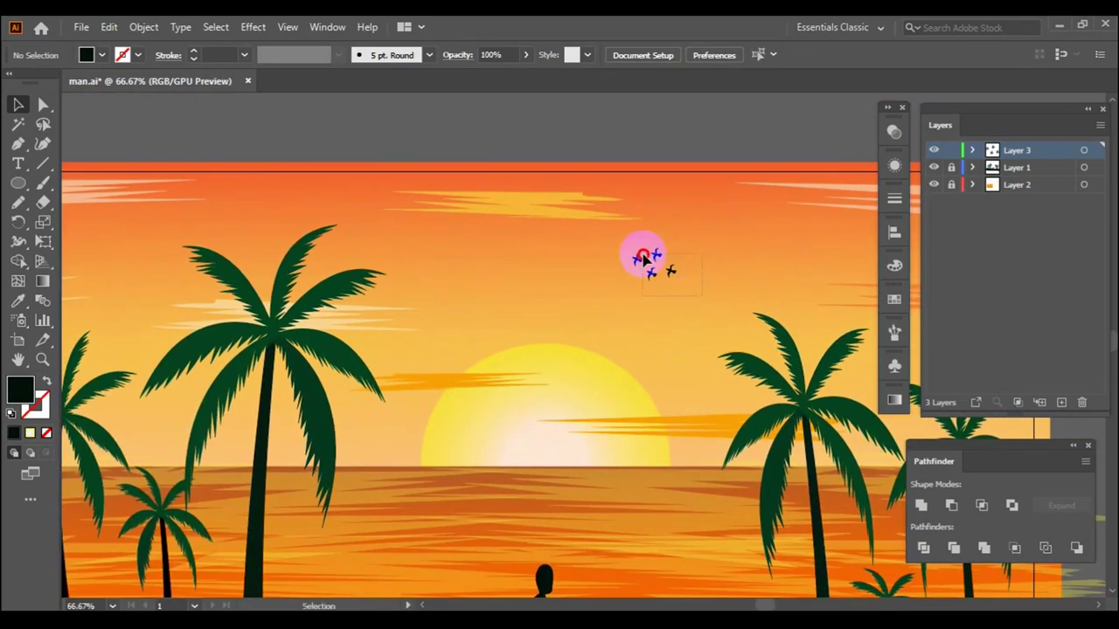
scroll(627, 253, "down", 1, "alt")
scroll(623, 236, "down", 1, "alt")
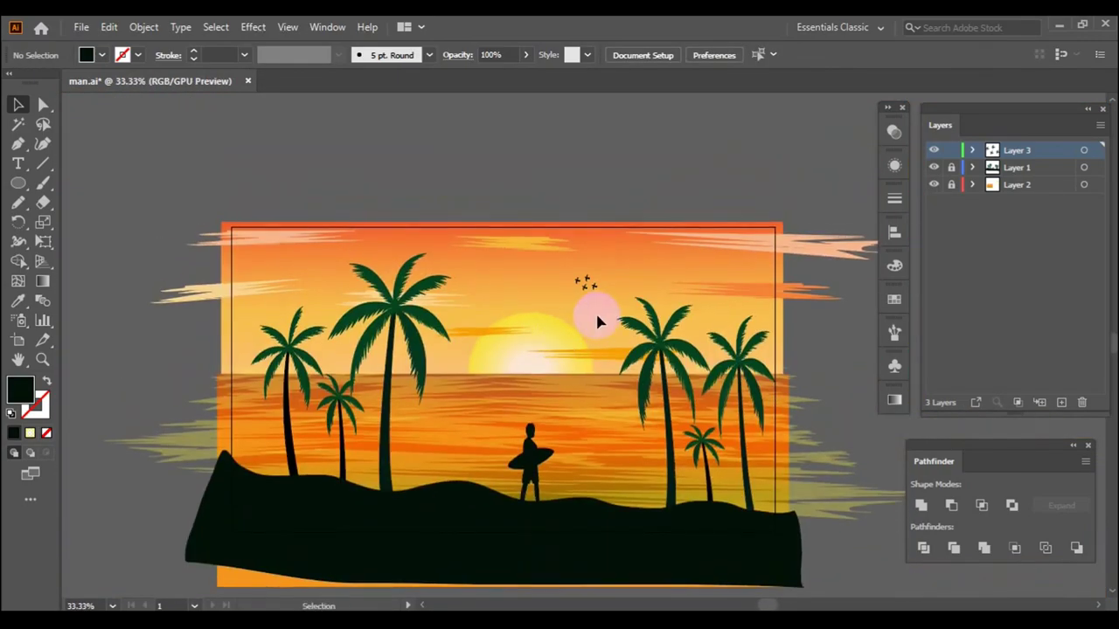
scroll(600, 312, "up", 1, "alt")
left_click_drag(600, 341, 657, 265)
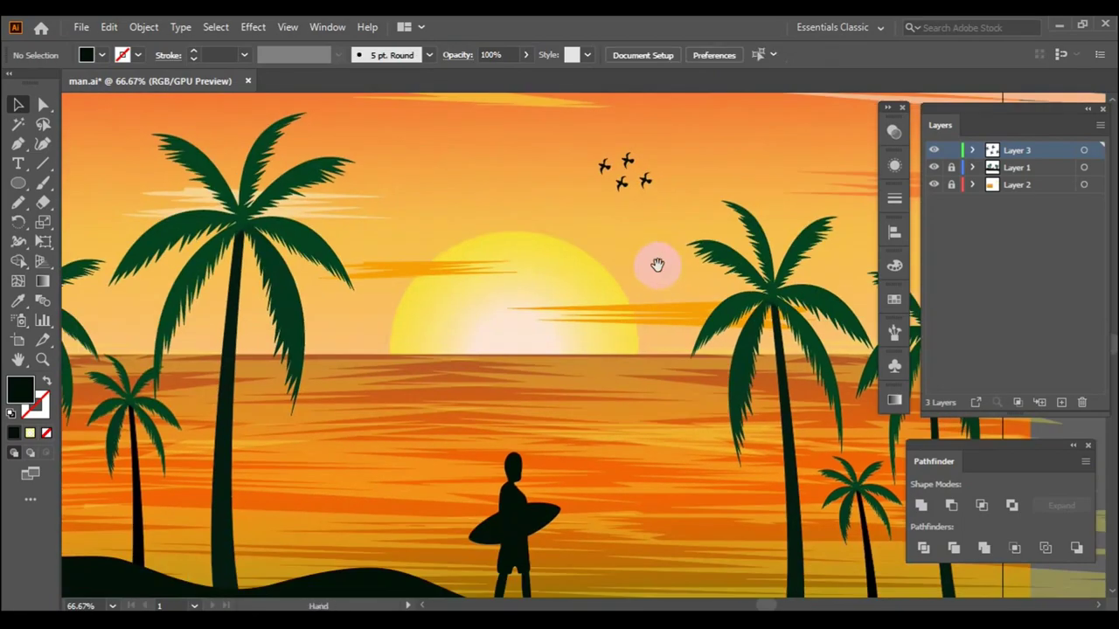
scroll(505, 403, "down", 2)
scroll(402, 398, "up", 1, "alt")
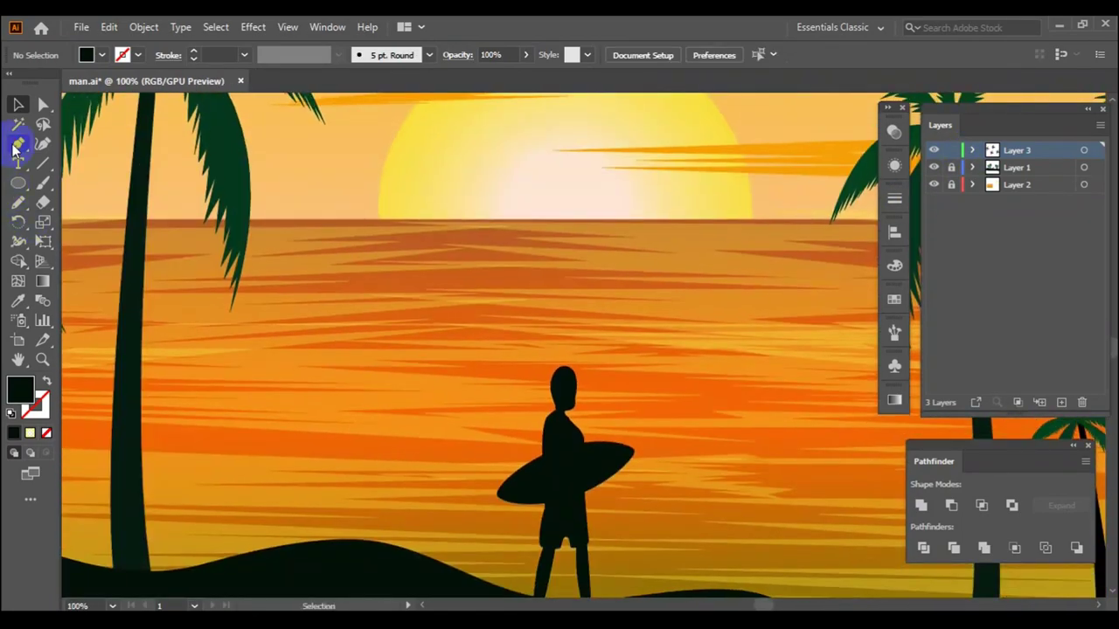
- Draw the closed yacht hull outline with a black stroke and no fill
left_click(47, 385)
scroll(170, 449, "up", 1, "alt")
scroll(600, 350, "up", 2, "alt")
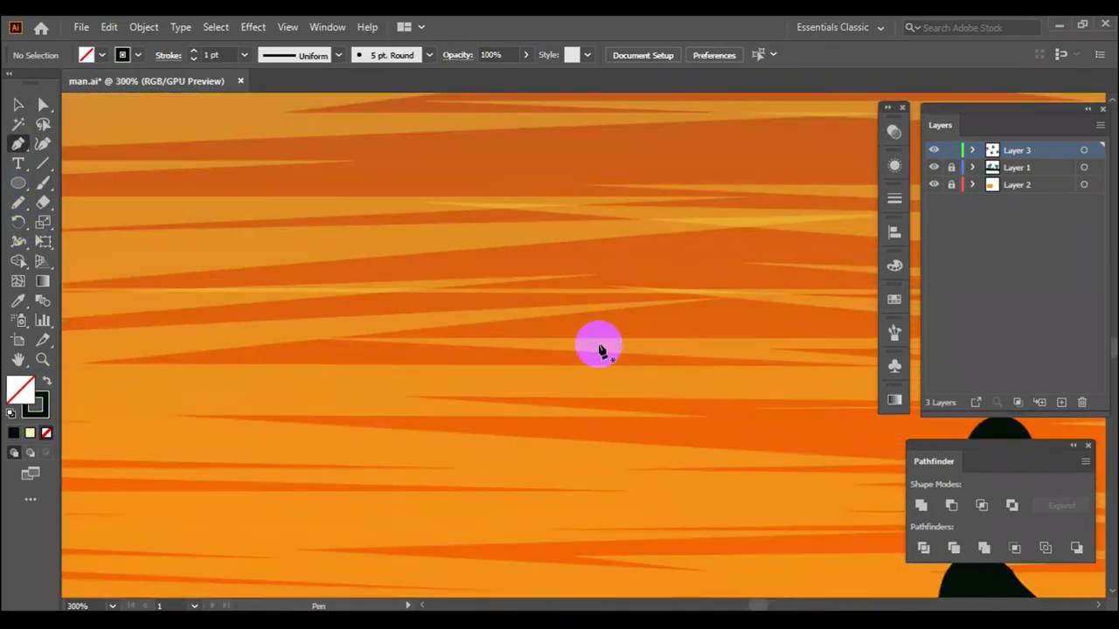
left_click(262, 284)
left_click(388, 395)
scroll(692, 416, "right", 2)
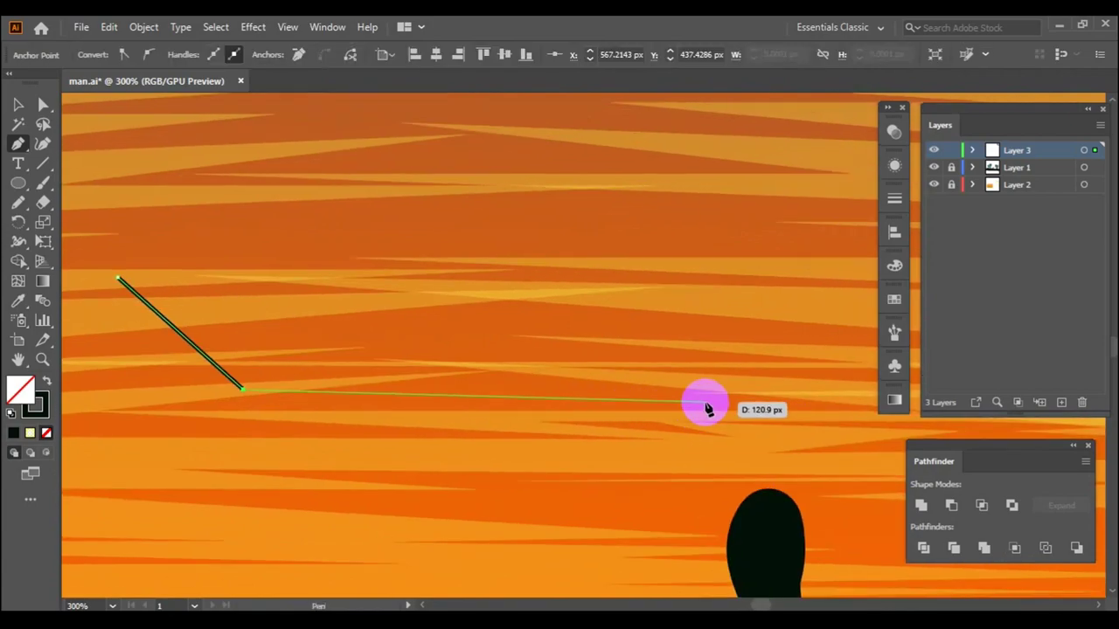
left_click(712, 391, "shift")
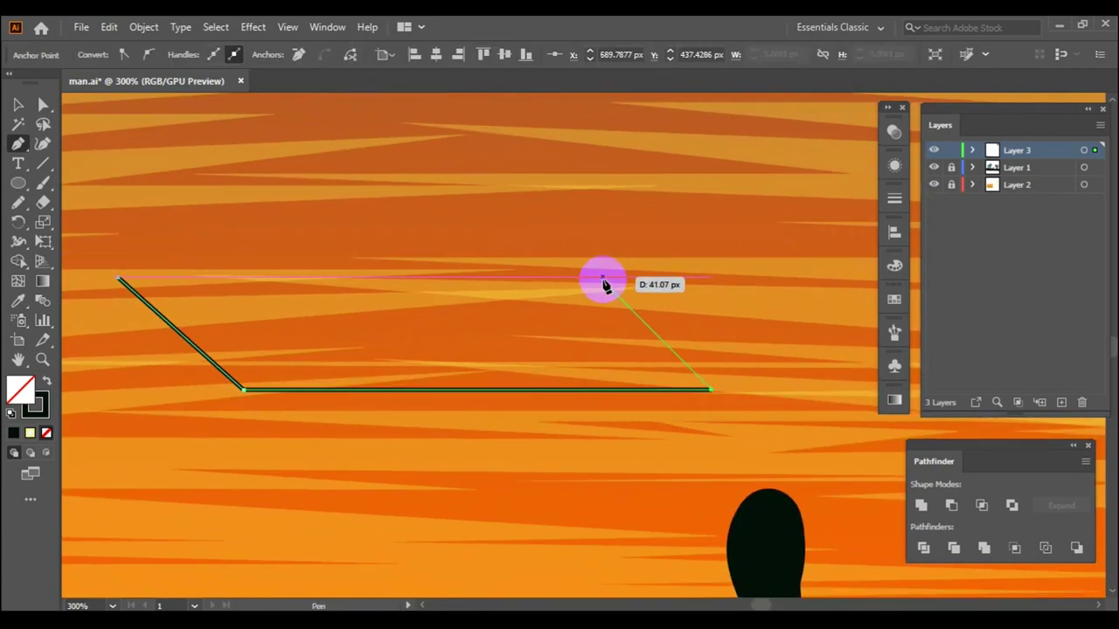
left_click_drag(556, 285, 560, 285)
left_click(116, 278)
left_click(18, 105)
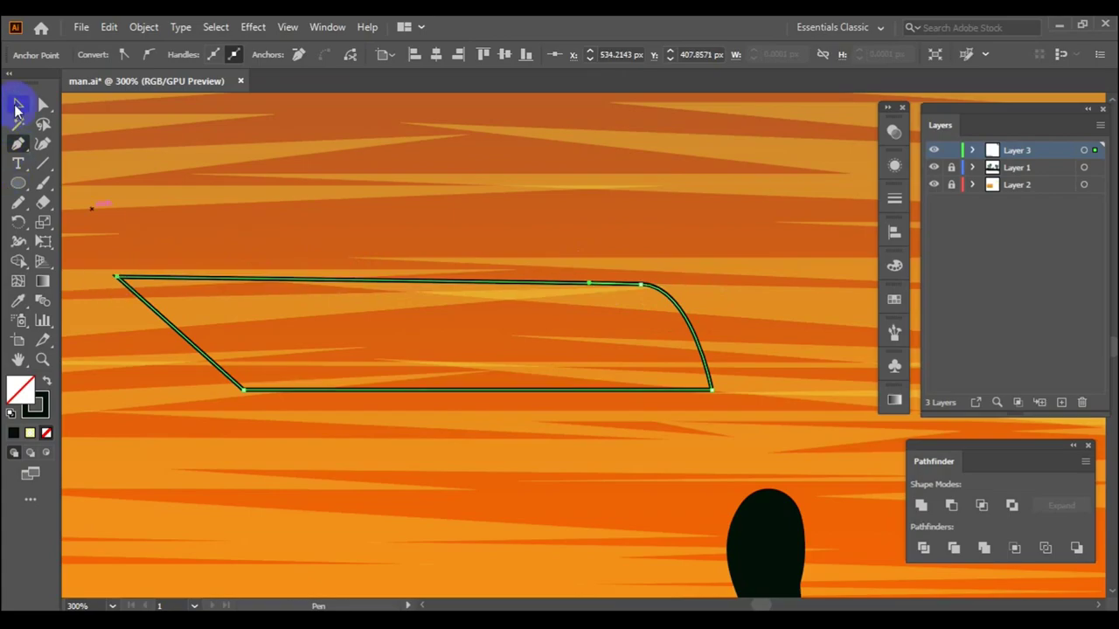
left_click(371, 177)
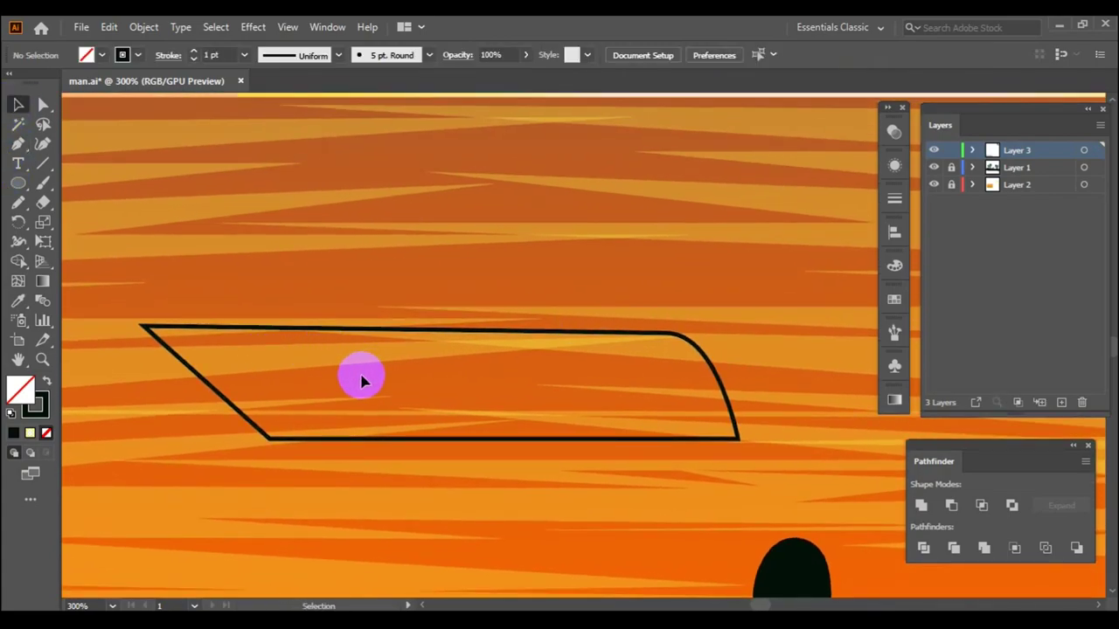
- Add the curved deck line and the curved cabin edge above the hull
left_click_drag(144, 328, 252, 282)
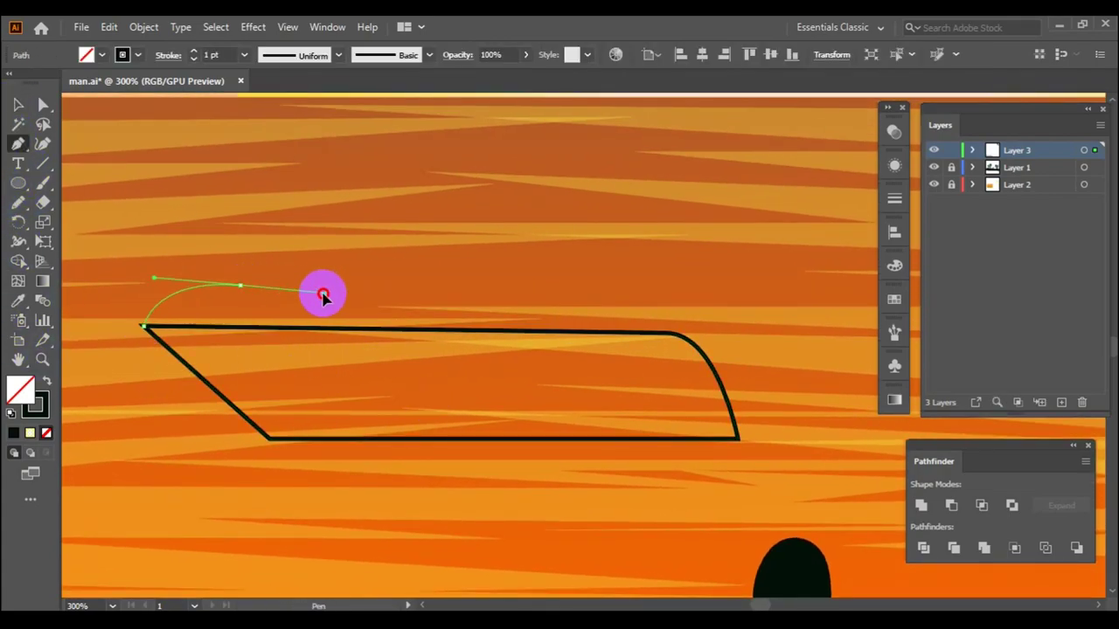
mouse_move(435, 279)
left_mouse_down()
mouse_move(562, 284)
mouse_move(243, 308)
mouse_move(268, 332)
left_mouse_up()
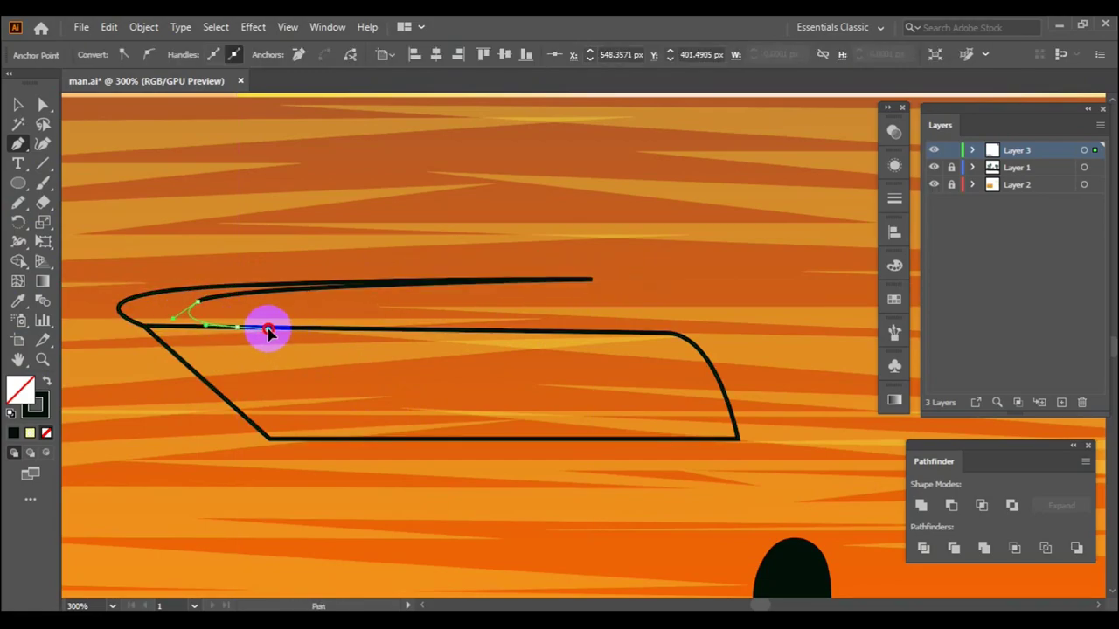
key("ctrl+shift+a")
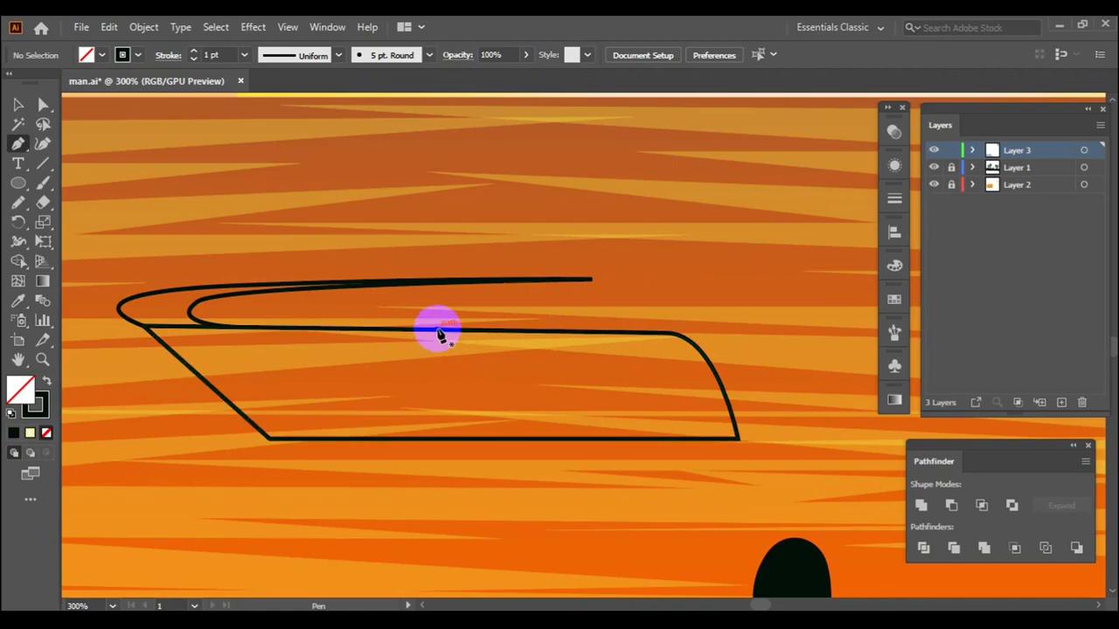
left_click(417, 329)
left_click_drag(632, 233, 680, 175)
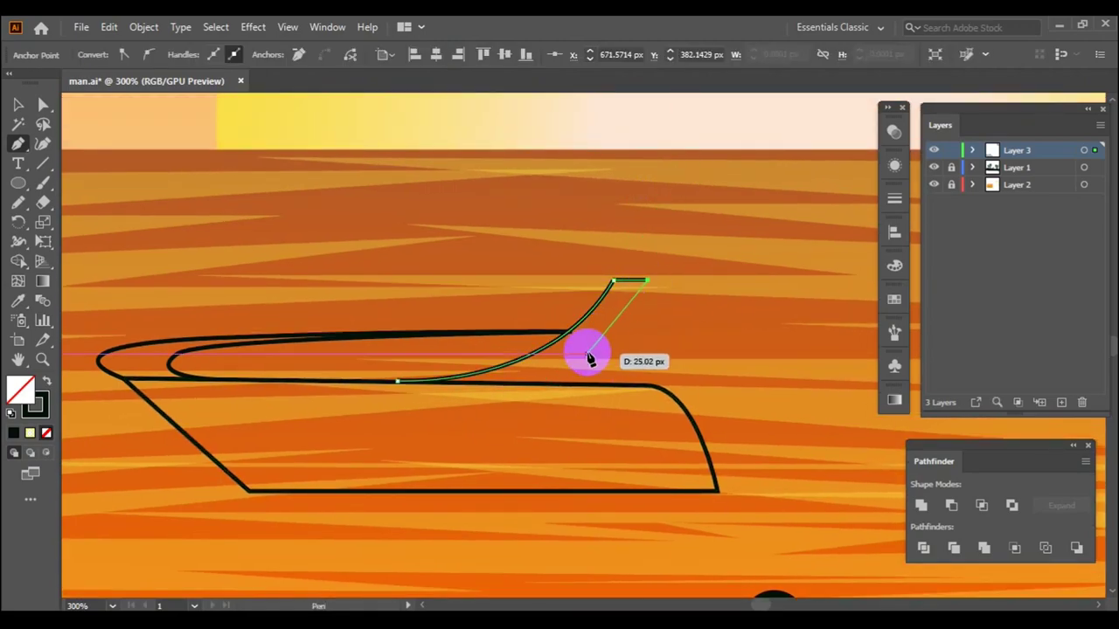
left_click_drag(670, 396, 694, 425)
left_click(61, 212, "ctrl")
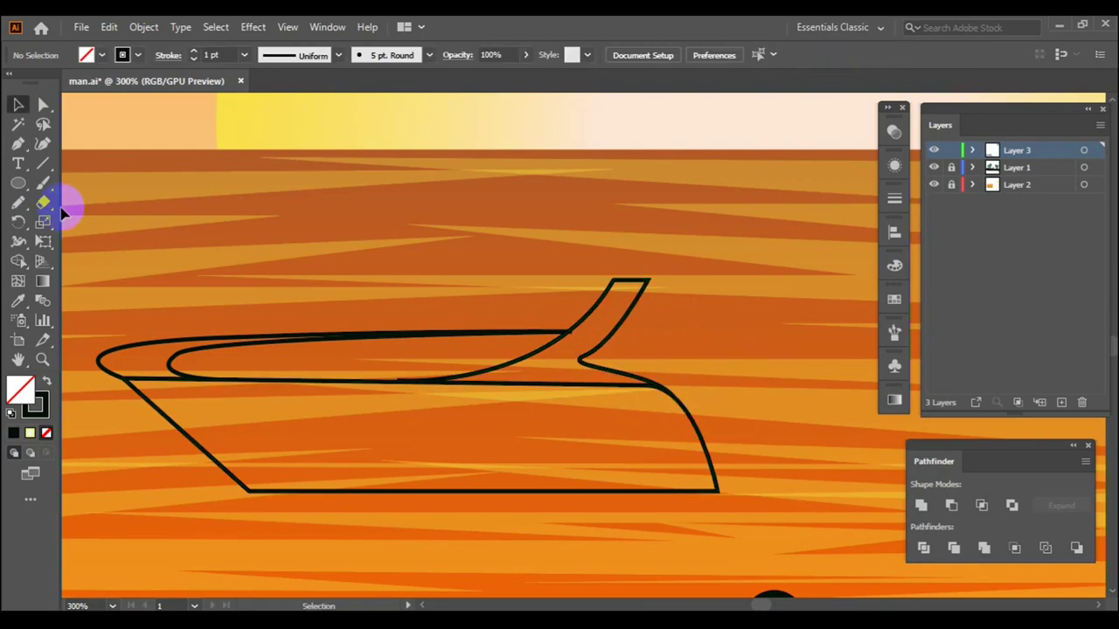
- Draw the closed, curved hardtop roof shape above the cabin
scroll(498, 262, "up", 1, "alt")
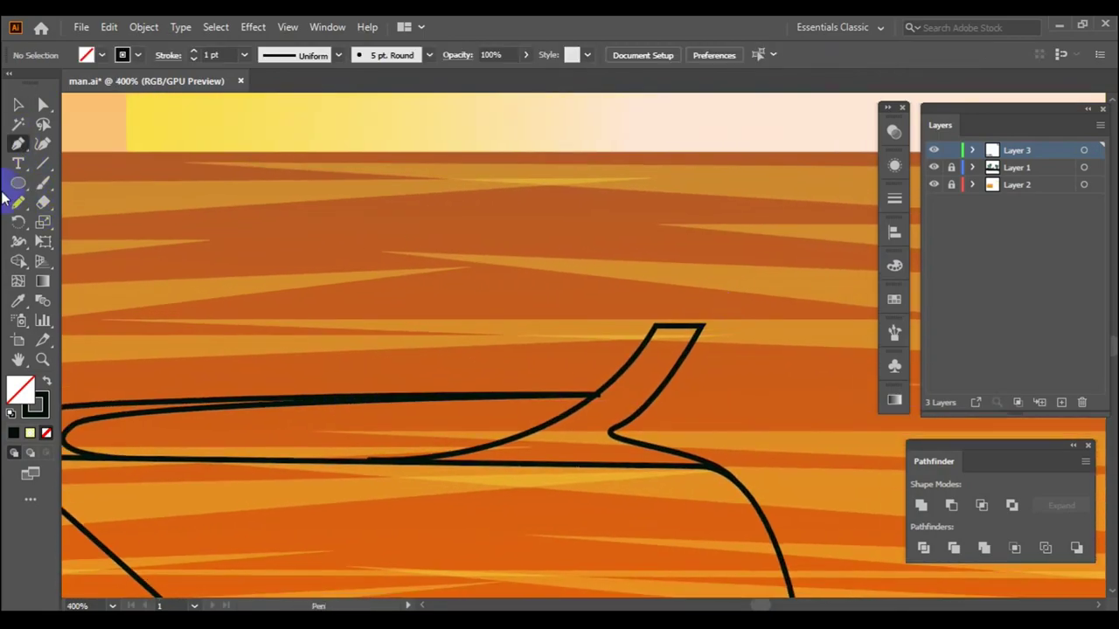
left_click(331, 320)
left_click_drag(799, 328, 819, 326)
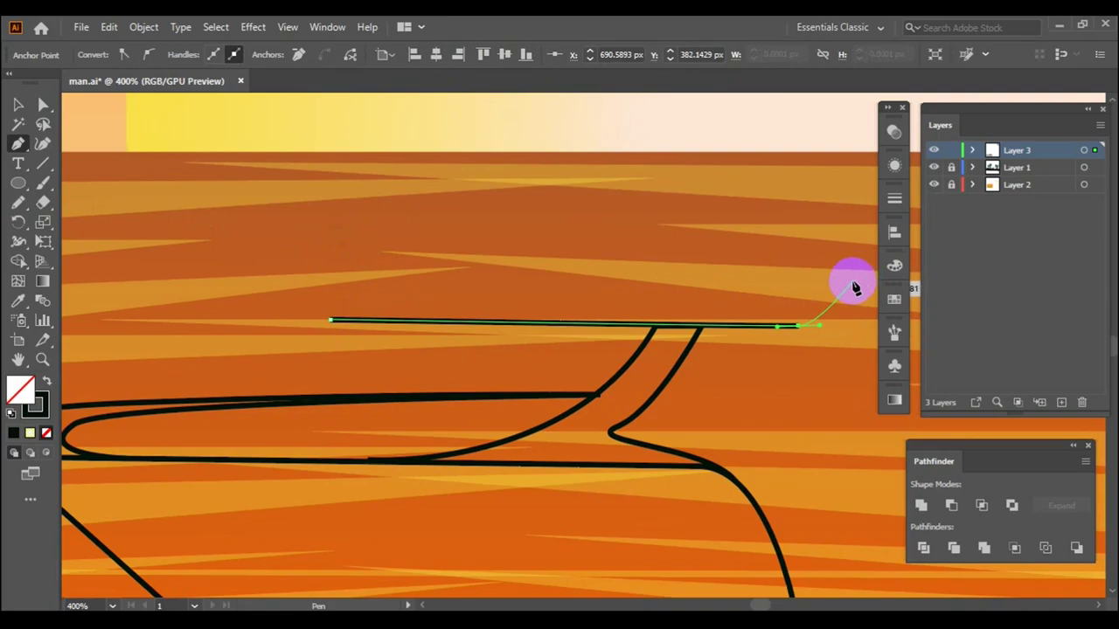
left_click_drag(275, 292, 317, 323)
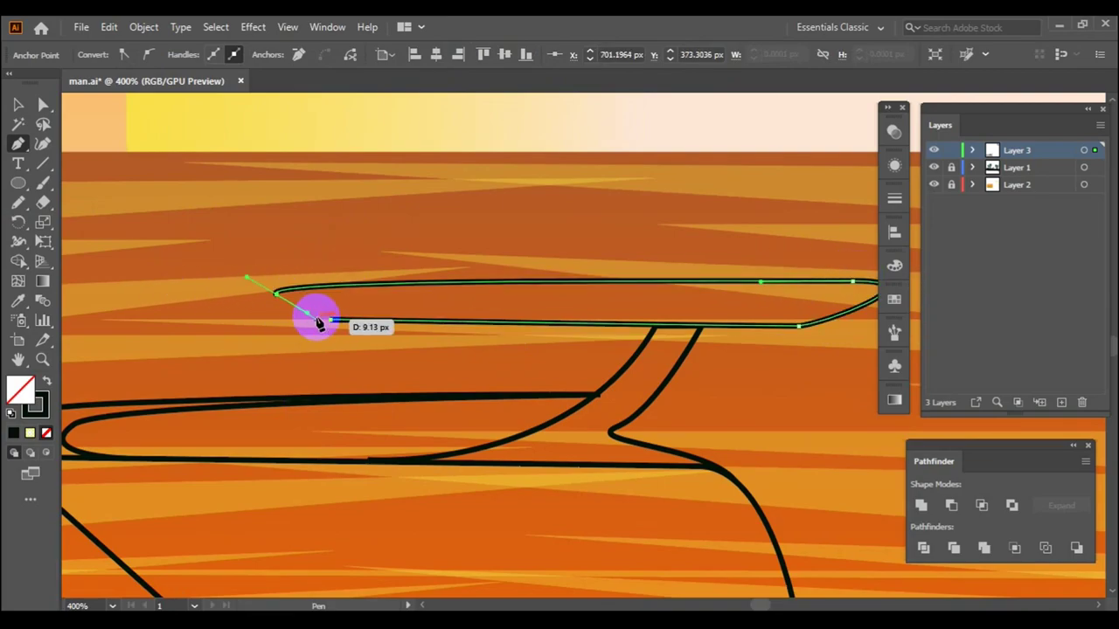
left_click(18, 105)
key("ctrl+minus")
left_click(449, 200)
left_click(707, 264)
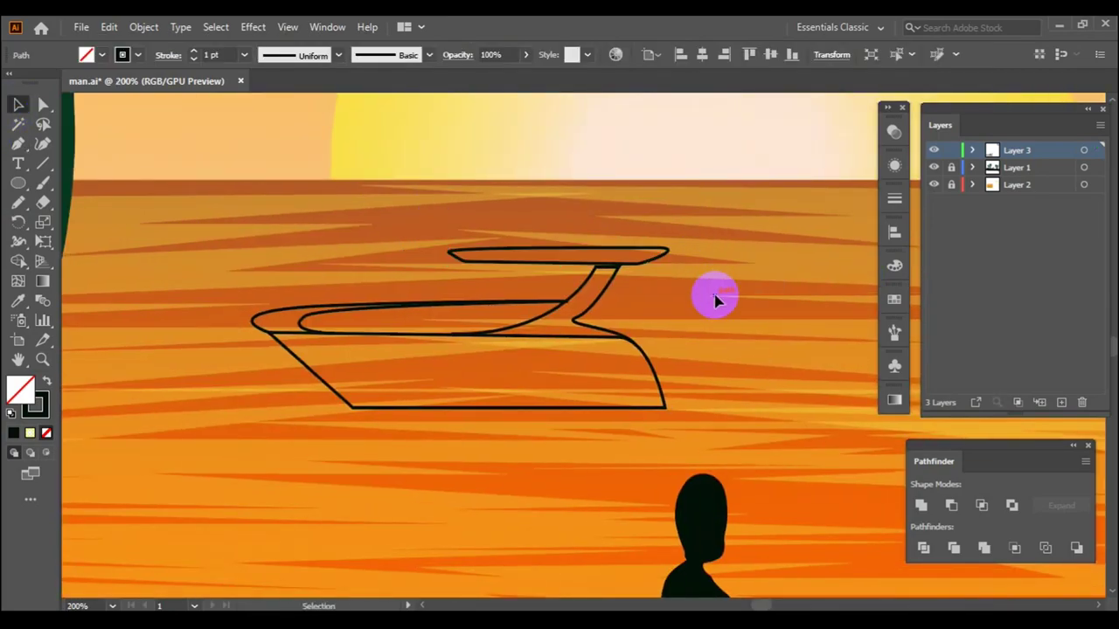
left_click(681, 299)
scroll(445, 259, "up", 2)
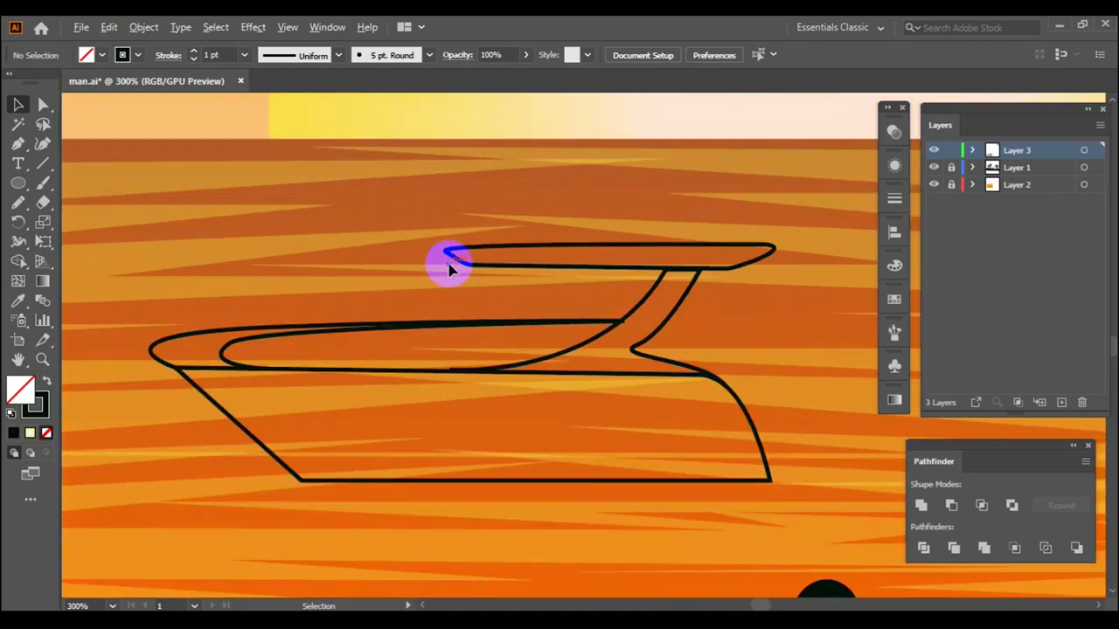
scroll(667, 429, "down", 2)
- Select all the boat paths and swap fill and stroke to make them solid black
key("ctrl+a")
left_click(46, 381)
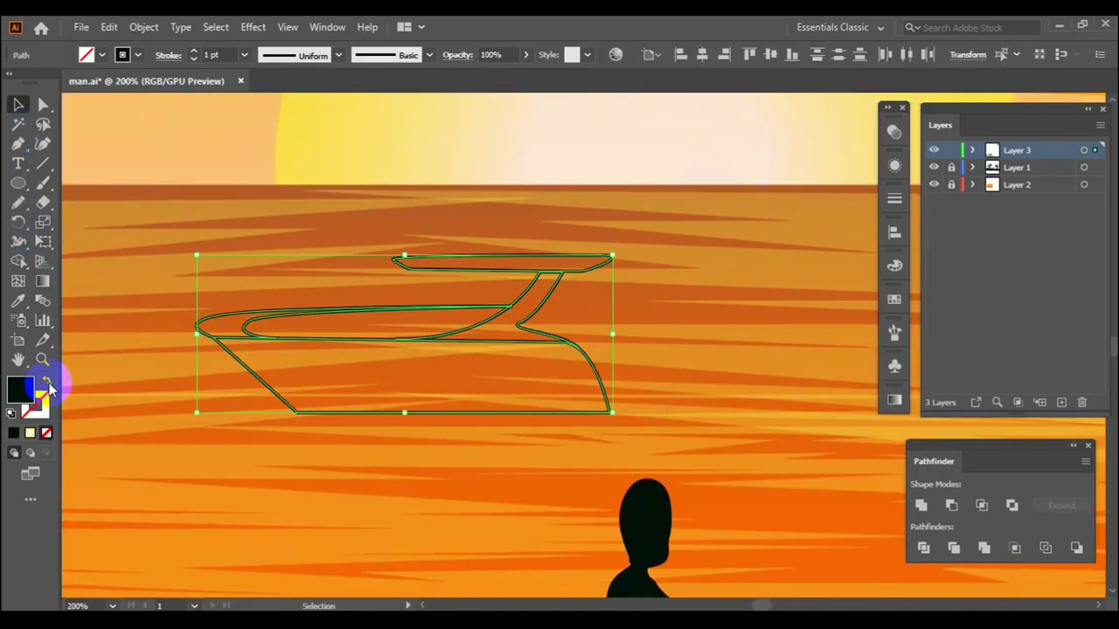
scroll(692, 280, "down", 1)
scroll(644, 316, "up", 2)
scroll(644, 316, "up", 2)
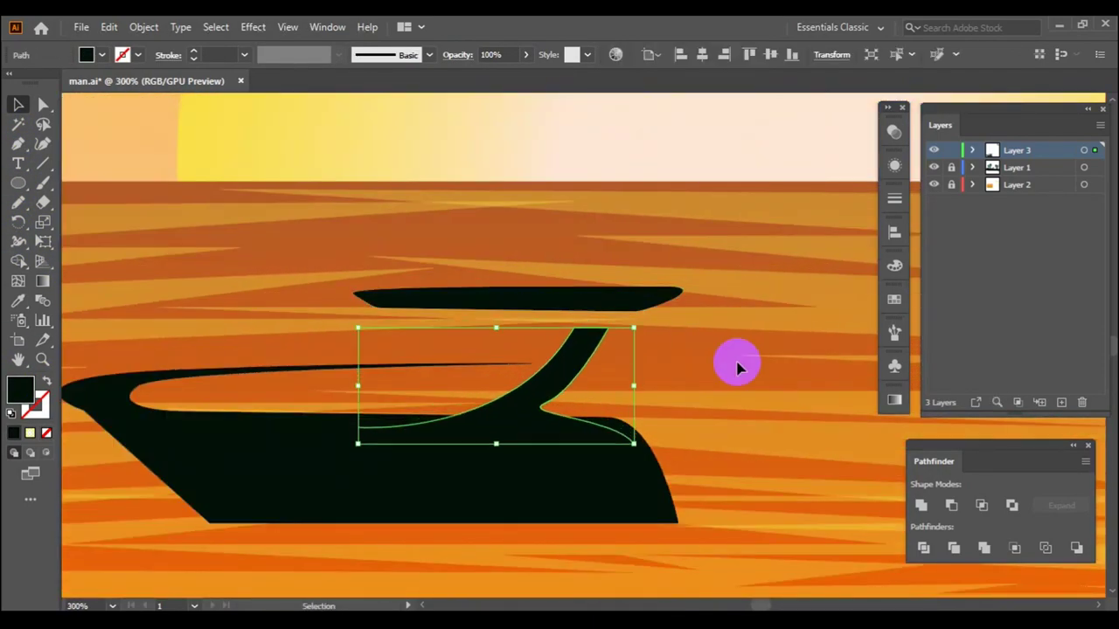
- Stretch the roof wider, then expand Layer 3 and lock its existing group
left_click(669, 332)
mouse_move(674, 323)
left_mouse_down()
mouse_move(750, 340)
mouse_move(645, 455)
left_mouse_up()
left_click(994, 152)
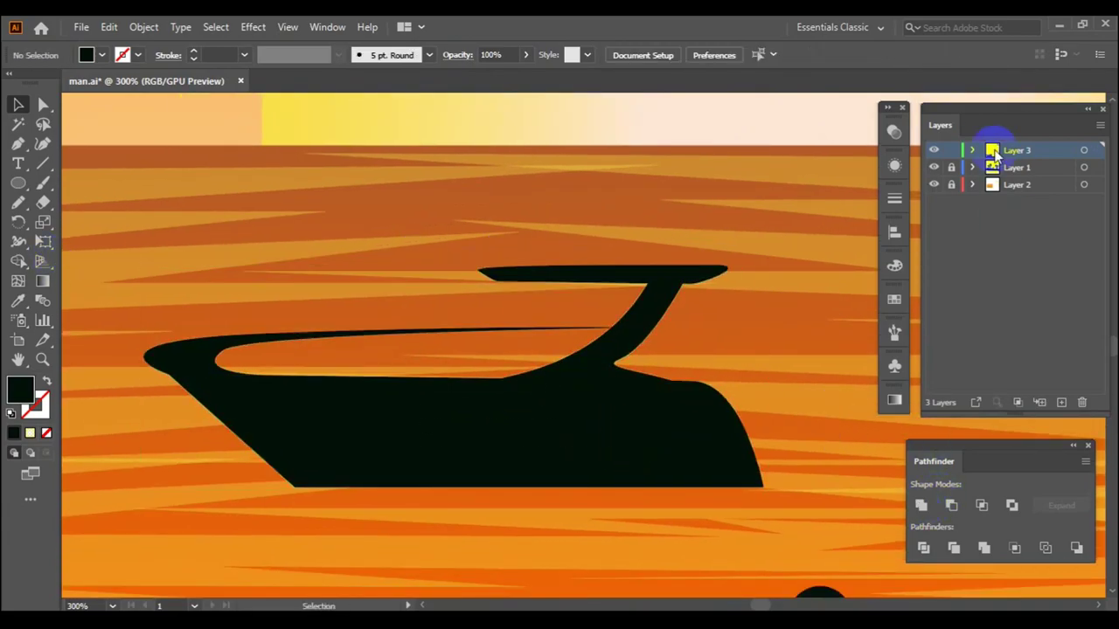
left_click(951, 167)
left_click(101, 55)
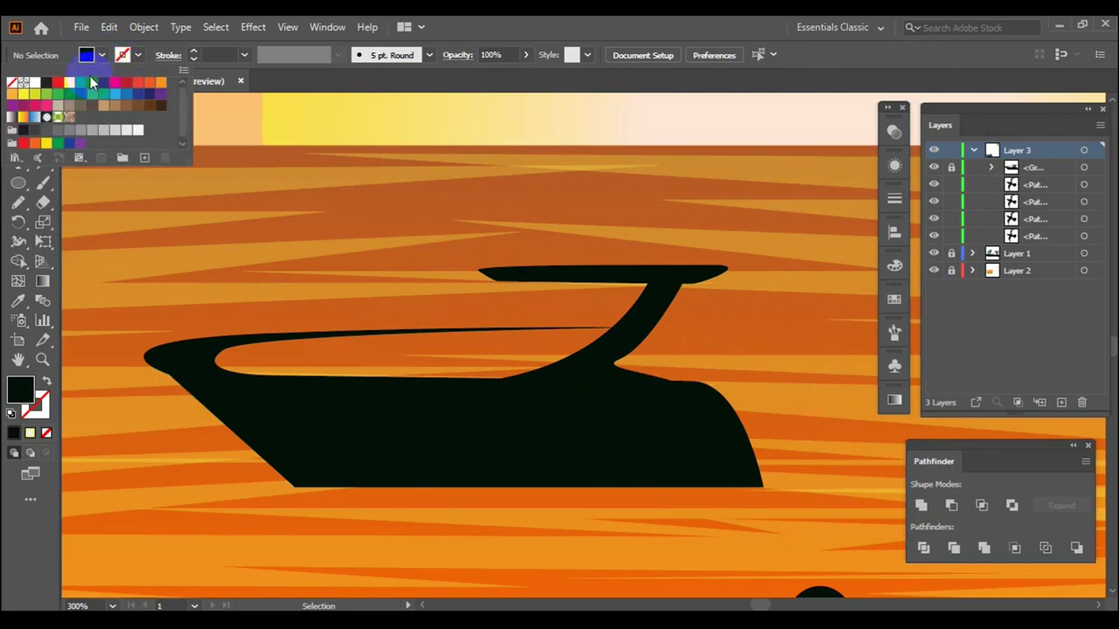
- Draw a light grey cabin window and send it behind the black hull
left_click(121, 146)
key("p")
left_click(481, 472)
key("ctrl+plus")
key("ctrl+plus")
key("ctrl+plus")
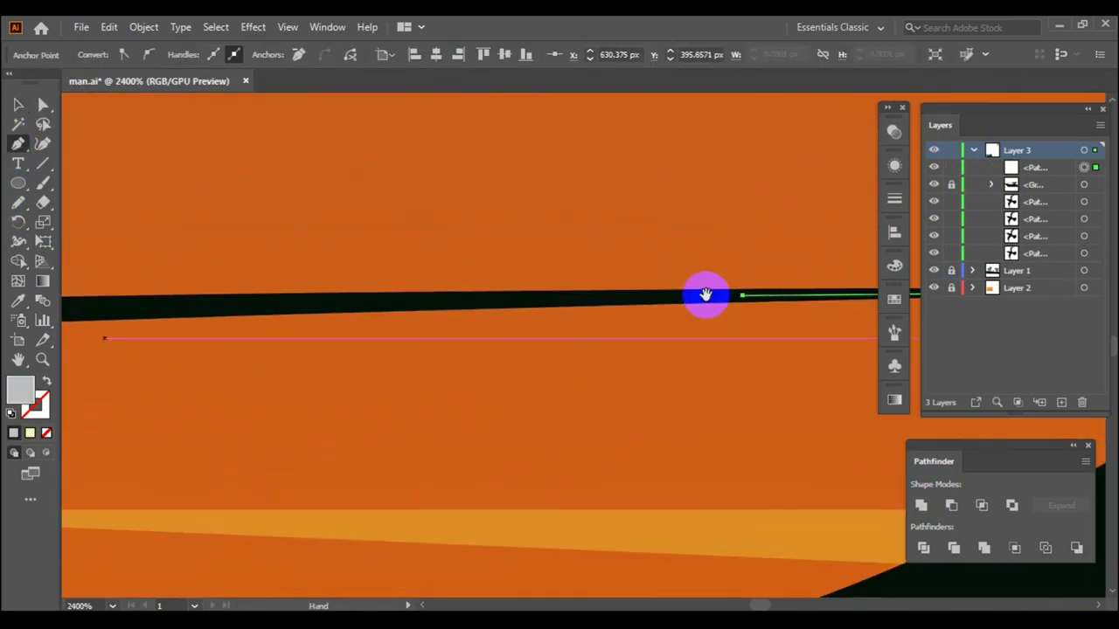
left_click_drag(195, 286, 179, 343)
left_click_drag(569, 400, 824, 393)
left_click_drag(647, 150, 632, 179)
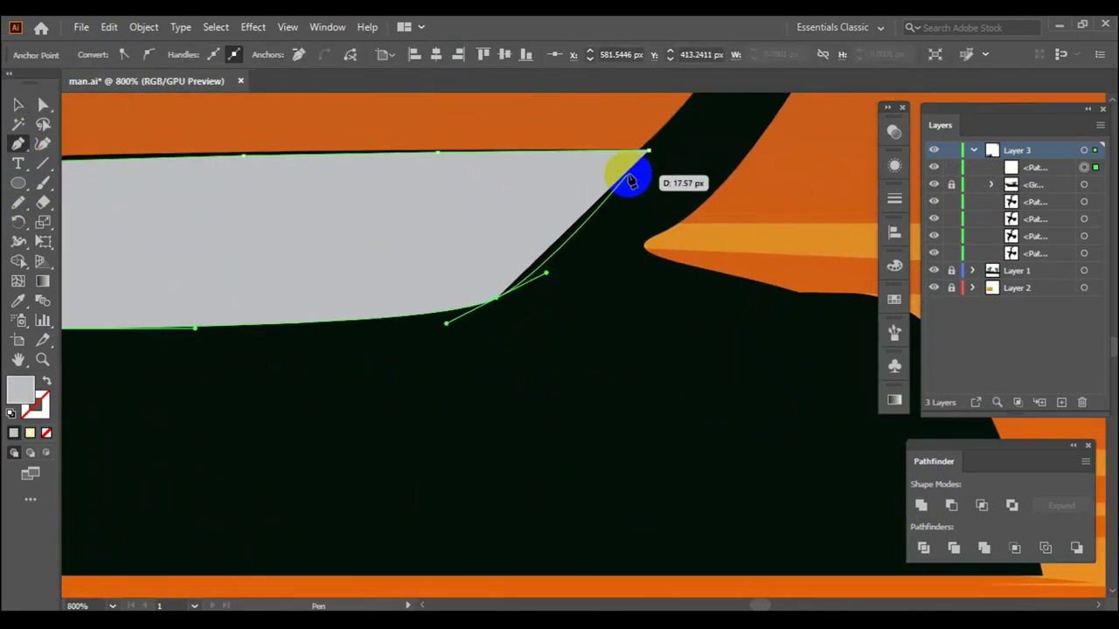
key("ctrl+minus")
key("ctrl+minus")
key("ctrl+minus")
right_click(374, 320)
left_click(597, 577)
left_click(784, 332)
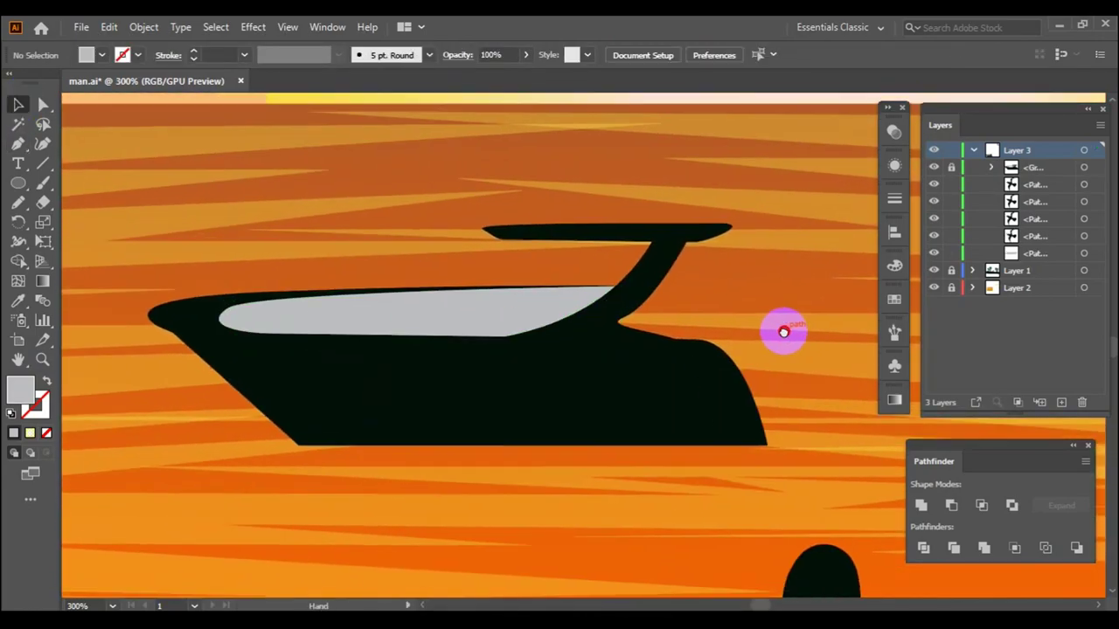
- Draw a grey dome over the cabin and send it behind the boat
key("ctrl+plus")
key("ctrl+plus")
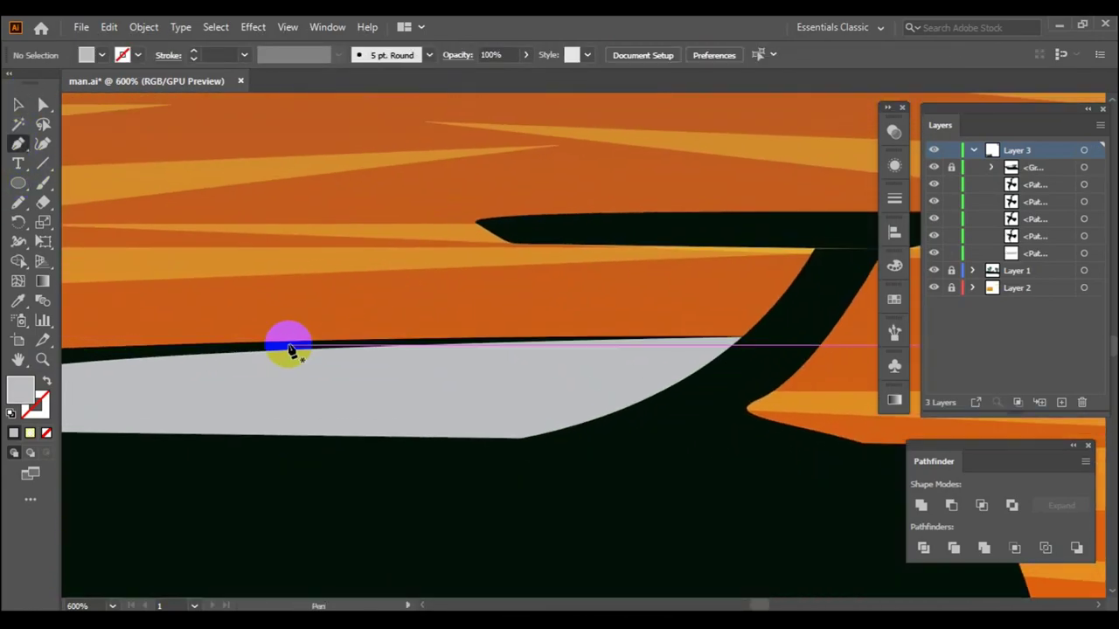
left_click(289, 354)
scroll(525, 285, "right", 2)
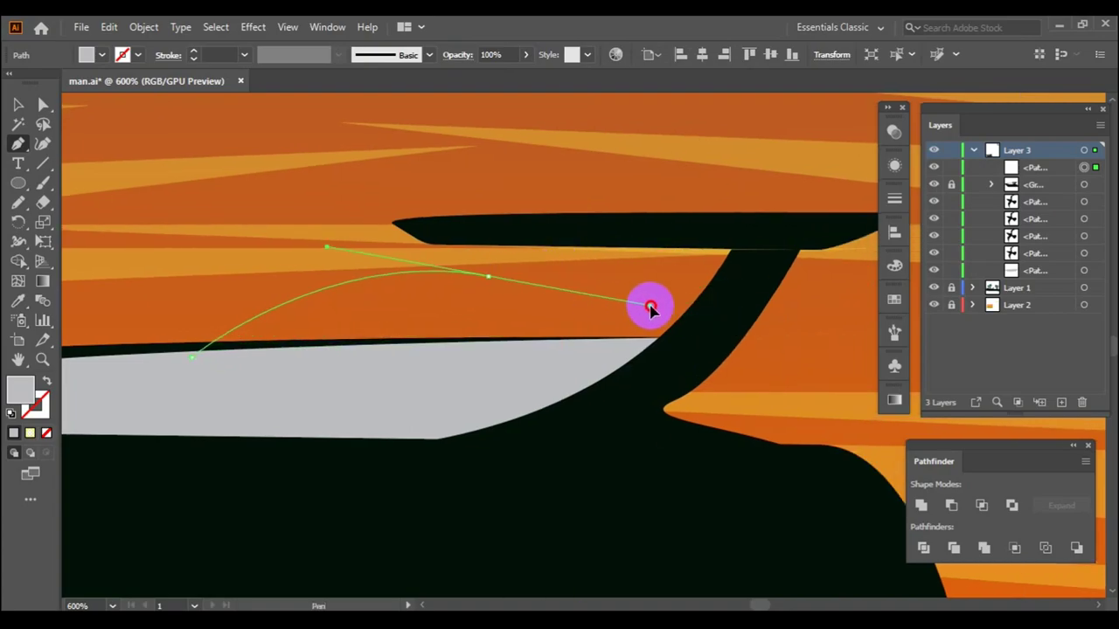
left_click_drag(715, 326, 624, 376)
right_click(327, 255)
left_click(551, 515)
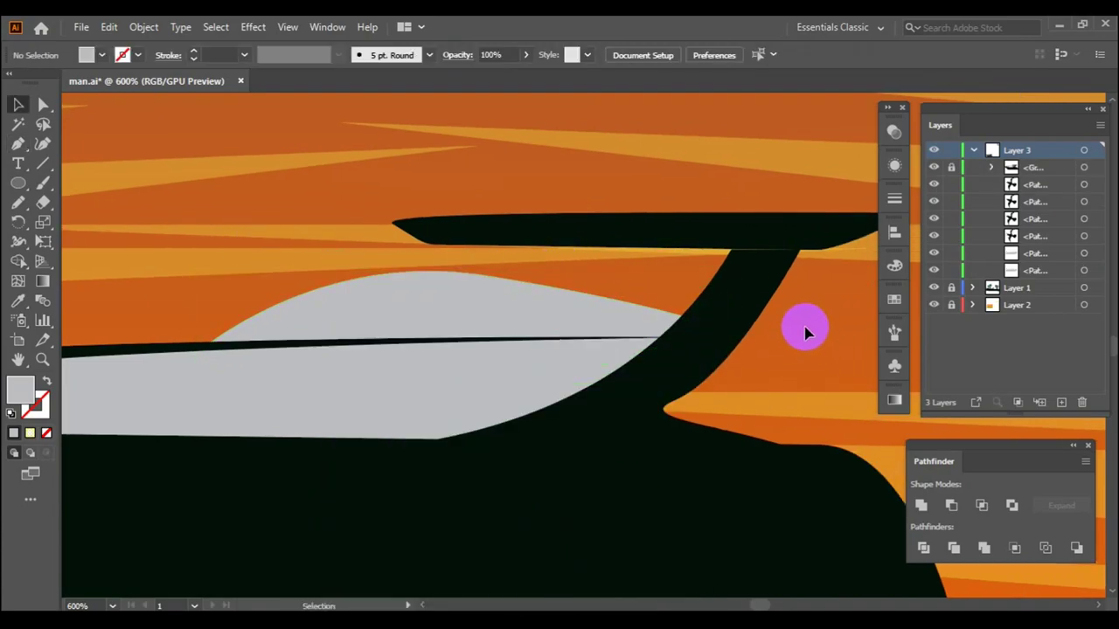
- Draw a small black-outlined window piece beneath the roof
key("ctrl+plus")
left_click(422, 364)
left_click_drag(471, 252, 503, 252)
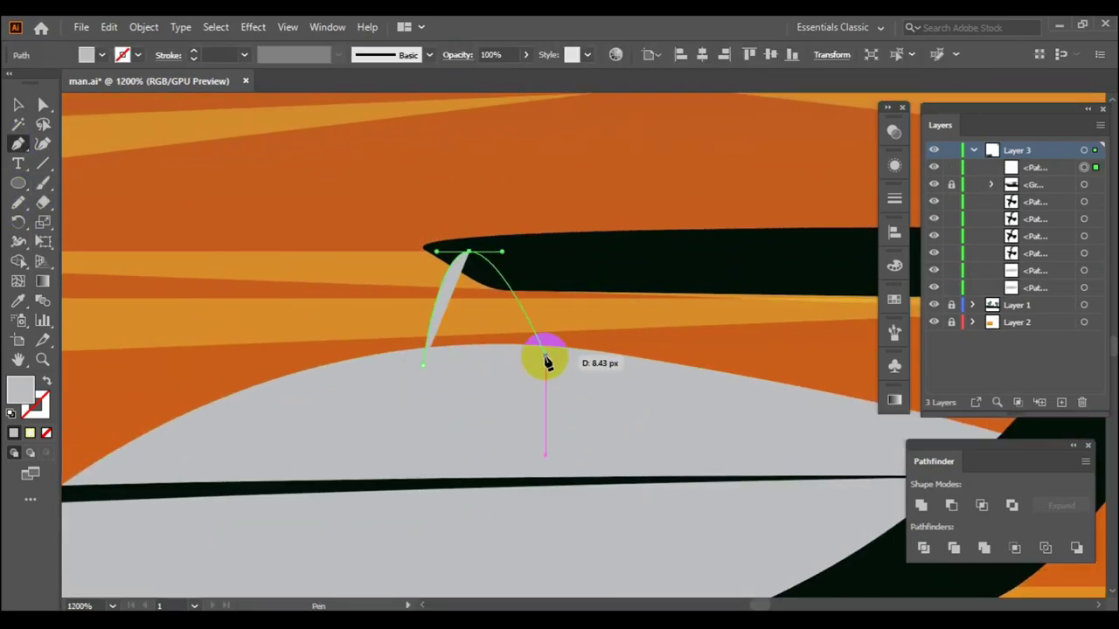
left_click(544, 284)
left_click(495, 313)
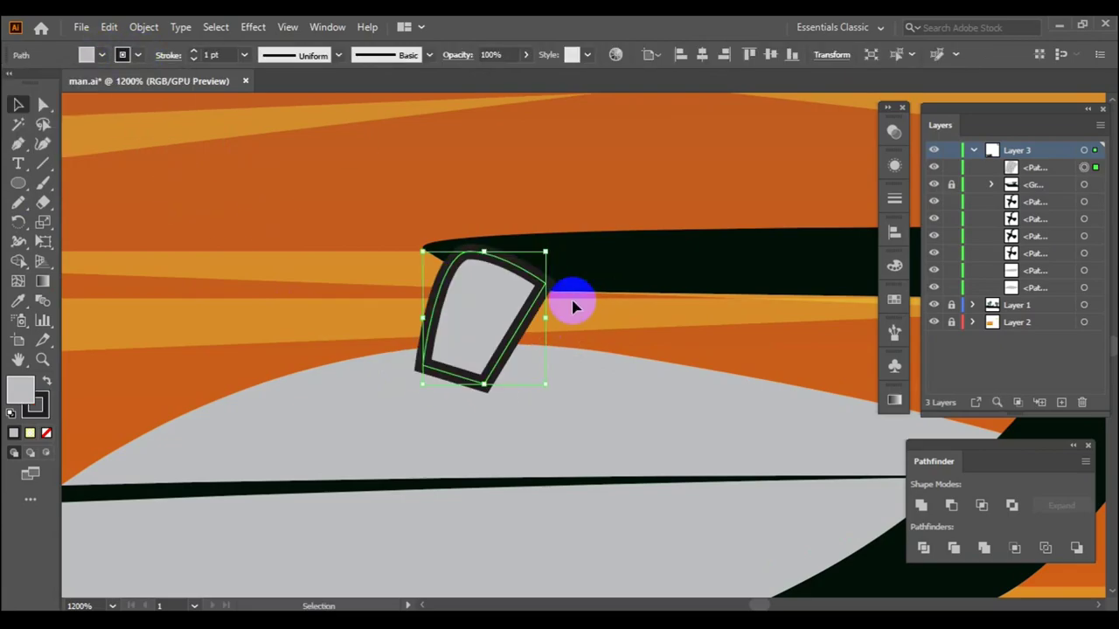
left_click(270, 207)
key("ctrl+minus")
- Unite the grey cabin shapes into one shape with Pathfinder
left_click(608, 297)
key("i")
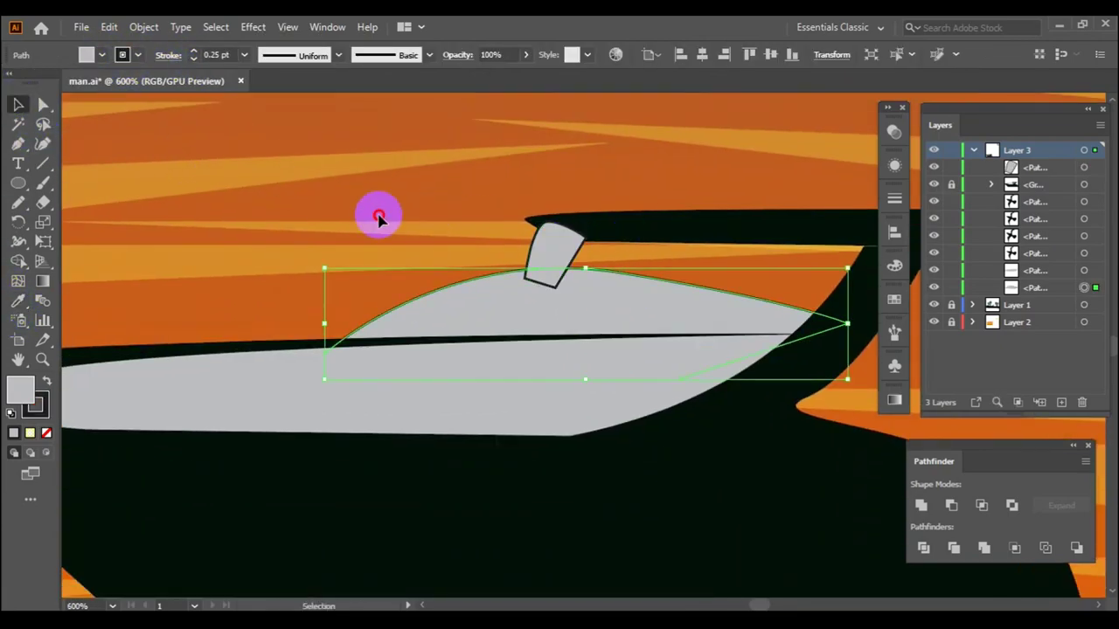
left_click(920, 505)
right_click(579, 300)
- Send the merged grey shape to the back and set the stroke to none
left_click(767, 580)
key("ctrl+minus")
key("ctrl+minus")
key("ctrl+minus")
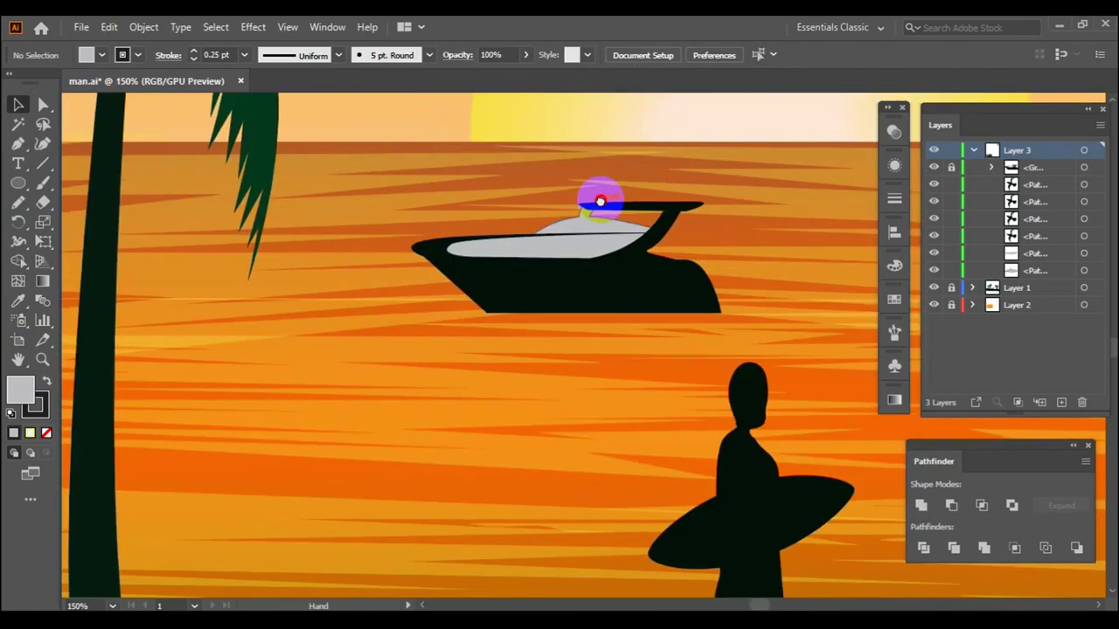
left_click_drag(599, 202, 553, 219)
left_click(123, 54)
left_click(23, 87)
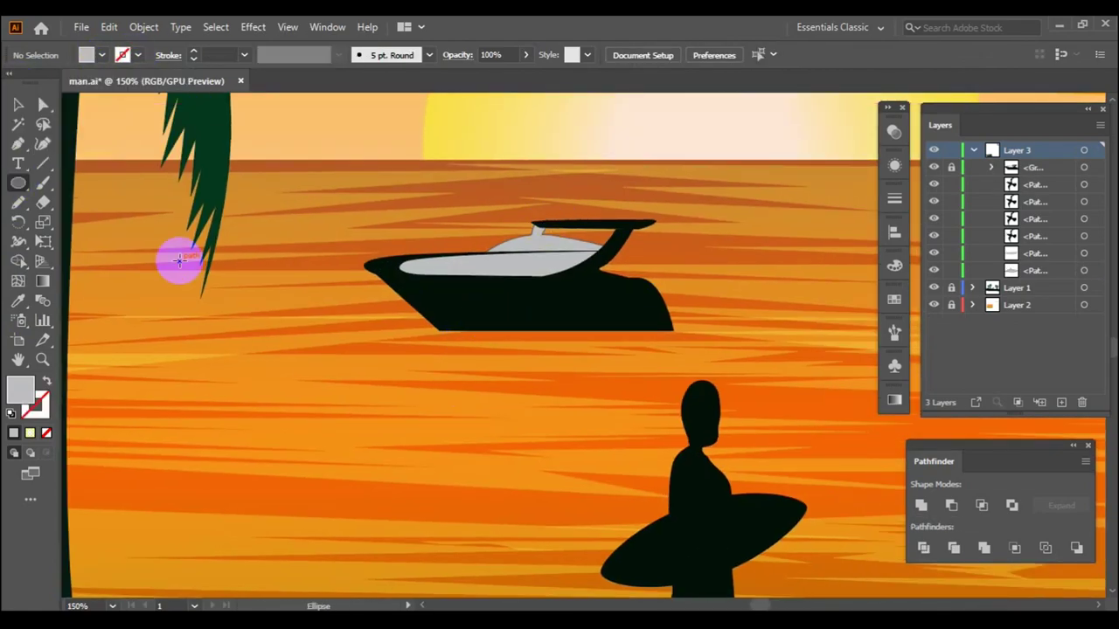
scroll(374, 332, "up", 3)
- Draw a small white porthole ellipse on the hull
left_click_drag(260, 303, 289, 332)
key("v")
left_click(101, 55)
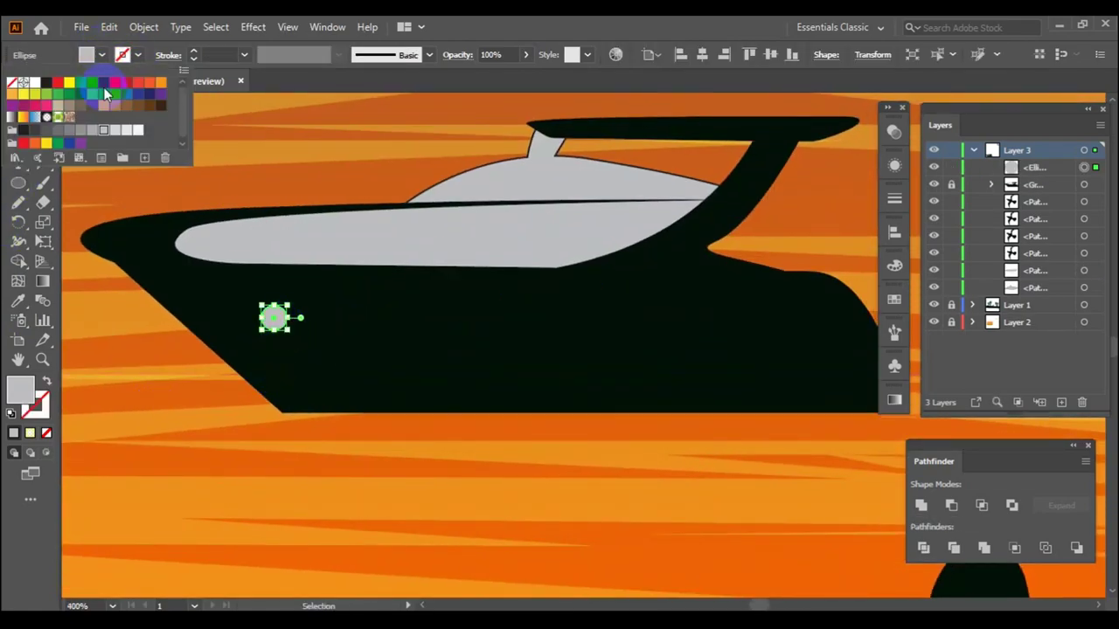
left_click(105, 93)
left_click(332, 324)
- Duplicate the porthole with Alt-drag and Ctrl+D, then spread the five along the hull
left_click_drag(396, 326, 395, 325)
key("ctrl+d")
key("ctrl+d")
key("ctrl+d")
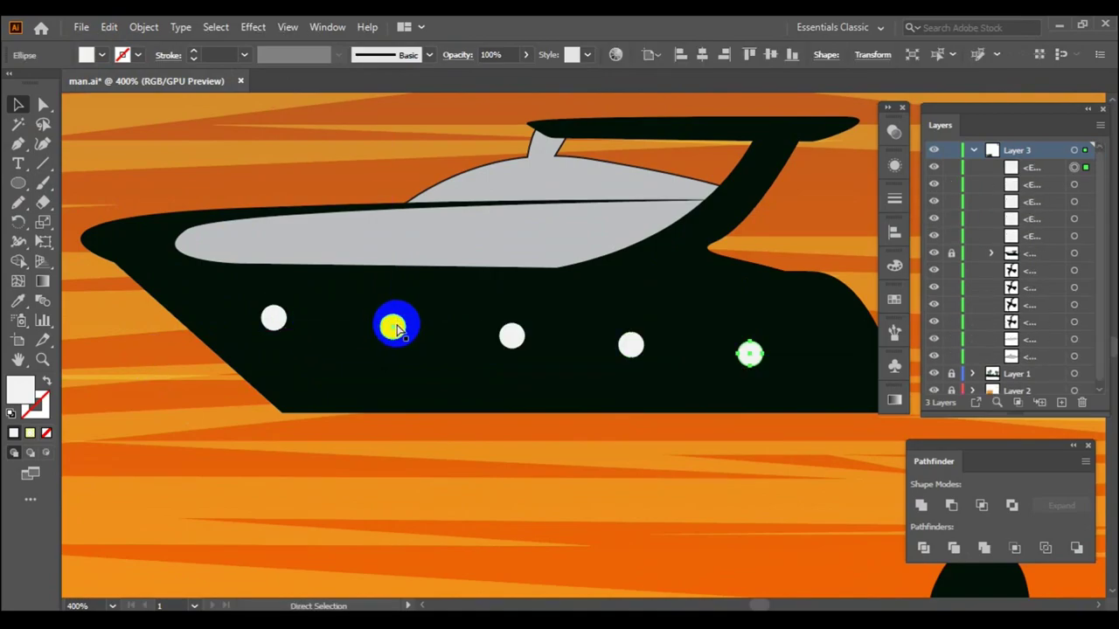
key("ctrl+d")
key("ctrl+minus")
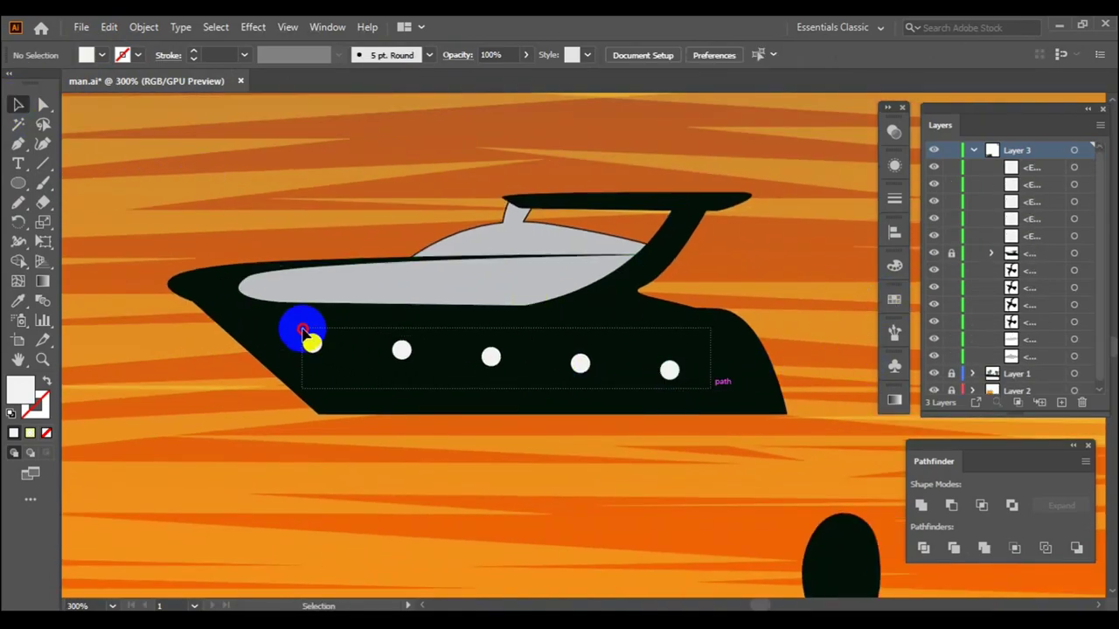
left_click_drag(692, 378, 703, 354)
left_click(818, 332)
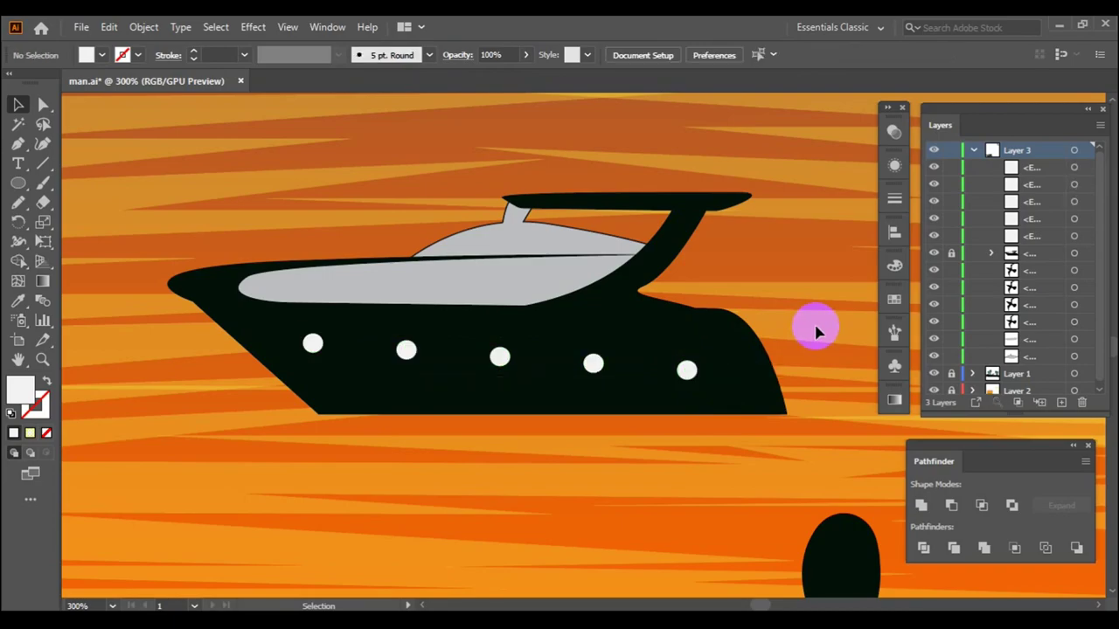
key("ctrl+minus")
key("ctrl+minus")
key("ctrl+equal")
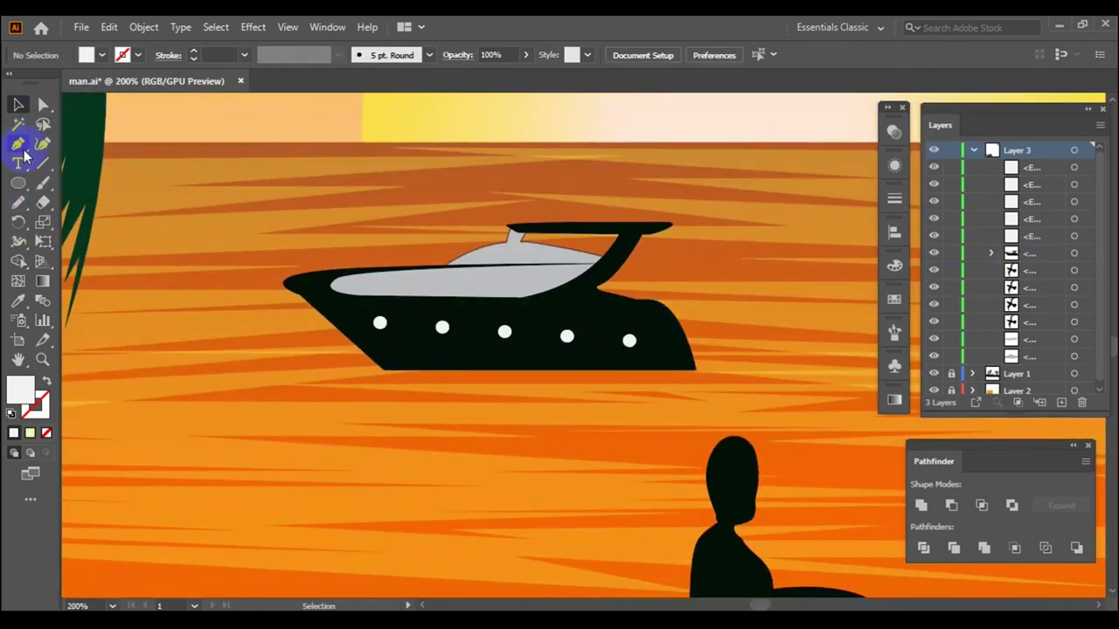
- Draw a wavy grey fill shape along the yacht's hull
left_click(102, 54)
left_click(96, 154)
key("ctrl+equal")
left_click(216, 355)
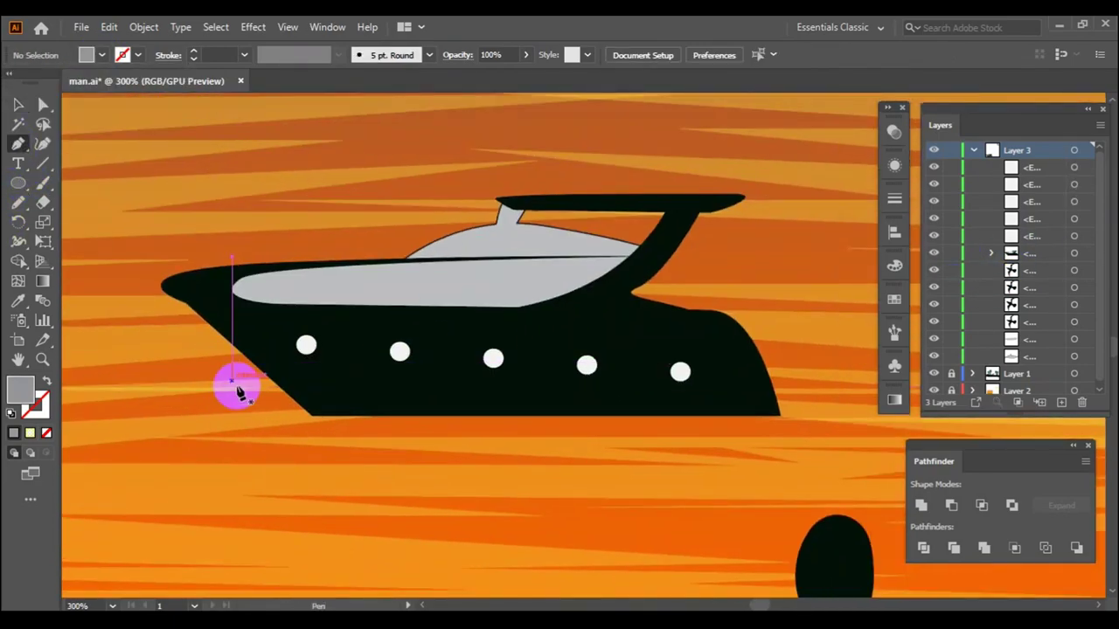
left_click_drag(422, 329, 432, 327)
left_click_drag(651, 339, 635, 332)
left_click_drag(803, 342, 816, 452)
left_click(17, 105)
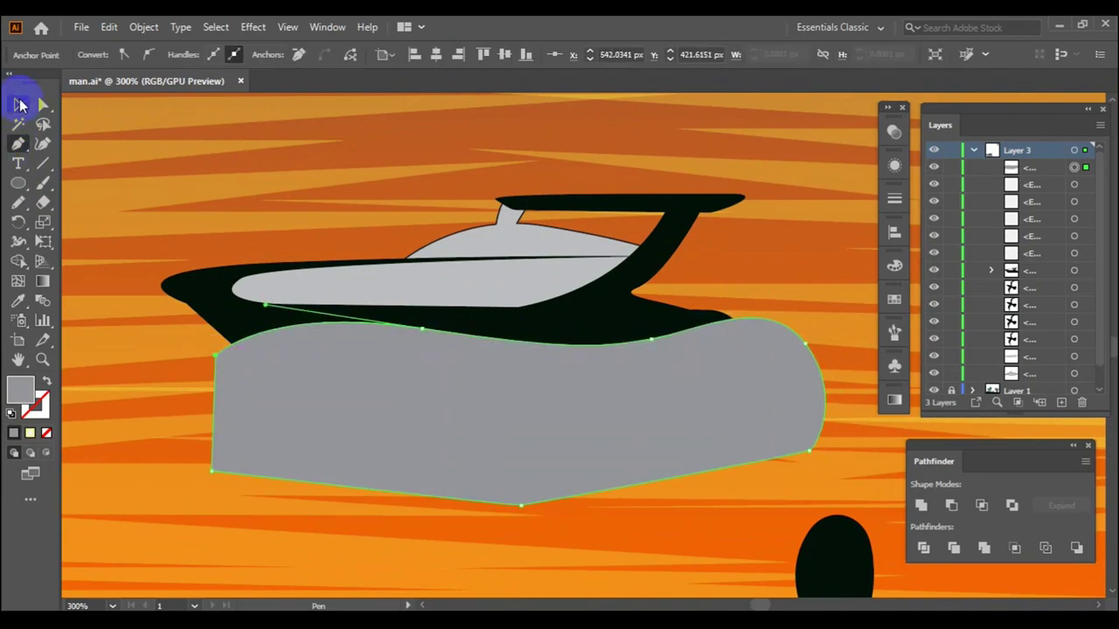
- Trim away the grey part below the hull with Shape Builder and send it to the back
left_click_drag(761, 174, 262, 440)
key("shift+m")
left_click(307, 465, "alt")
left_click(18, 105)
right_click(402, 399)
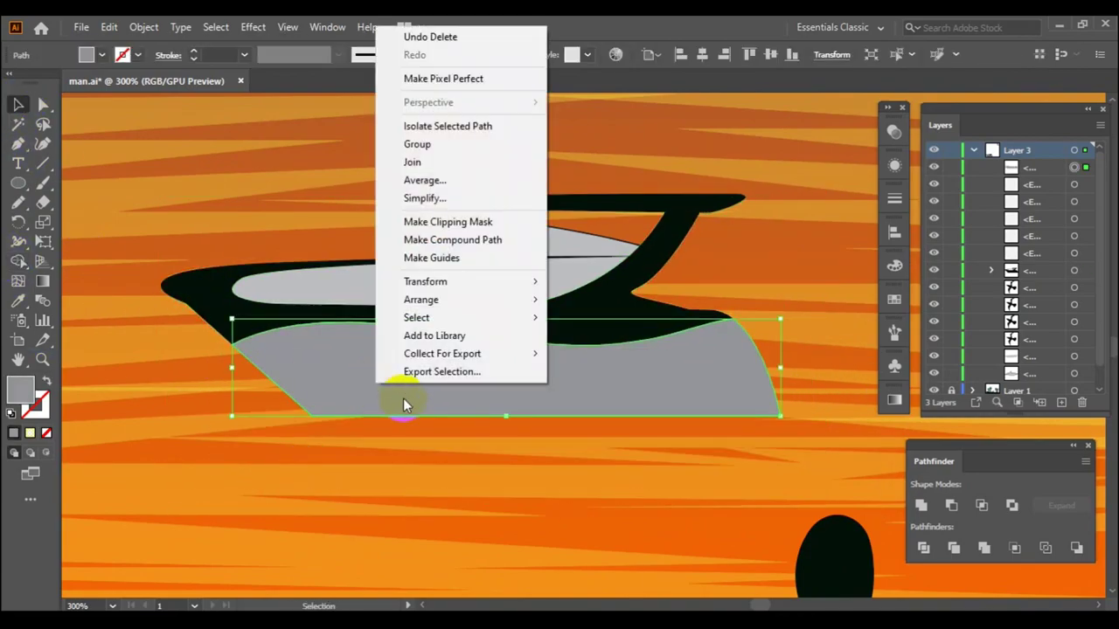
left_click(577, 338)
right_click(494, 400)
left_click(666, 356)
key("a")
left_click(757, 333)
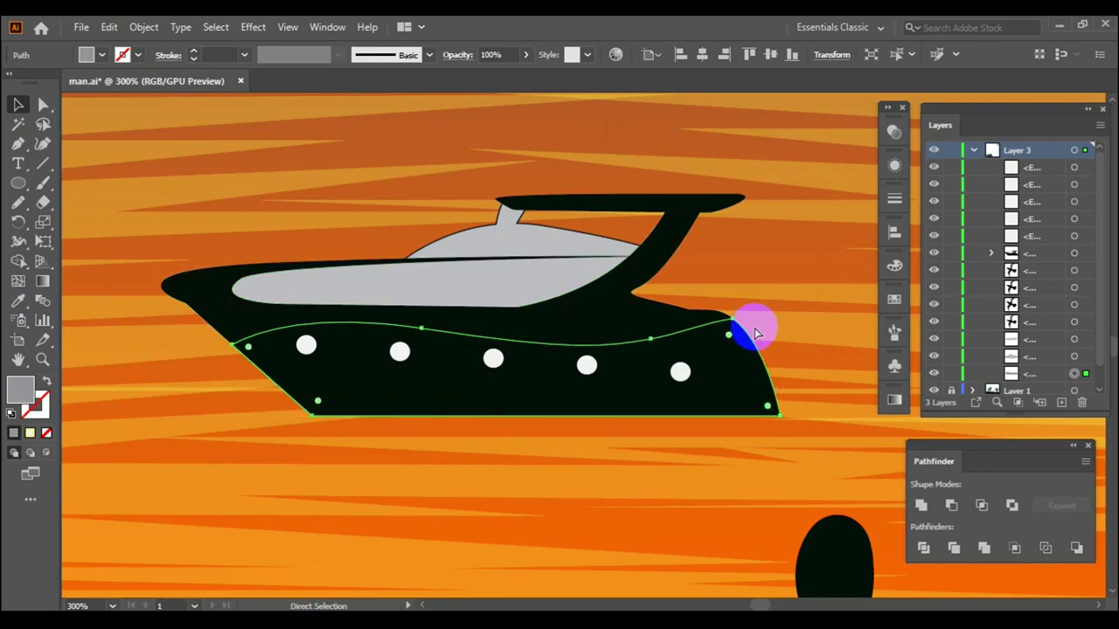
- Group the five portholes together
left_click(1074, 236)
left_click(399, 352, "shift")
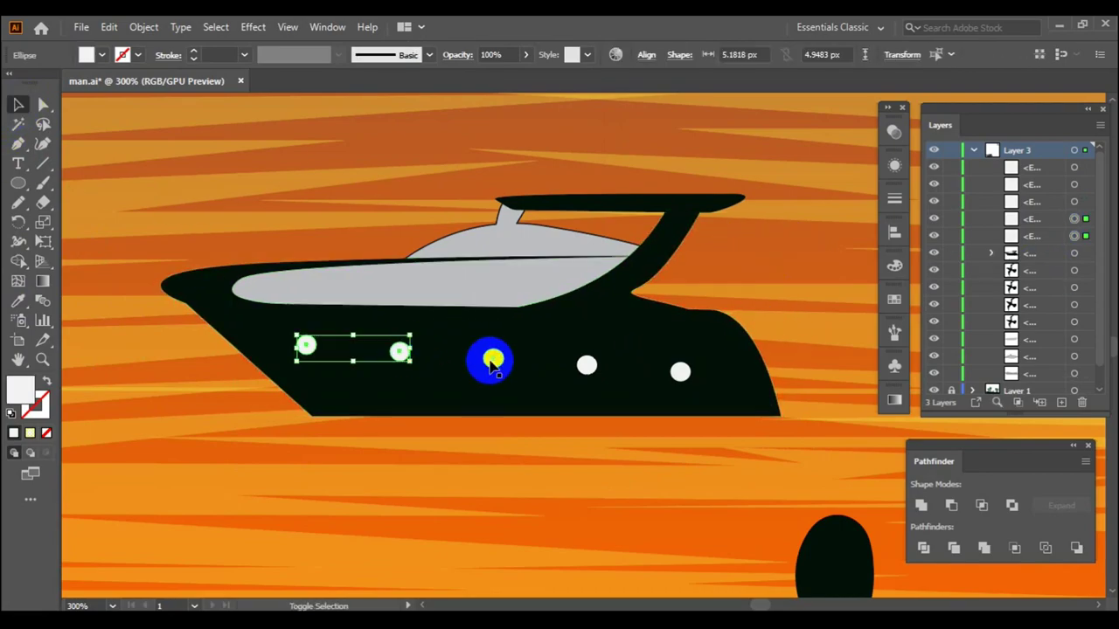
right_click(684, 376)
left_click(754, 207)
left_click(771, 301)
- Move the grey hull shape up in the Layers panel and lower its opacity to 15%
left_click(1084, 270)
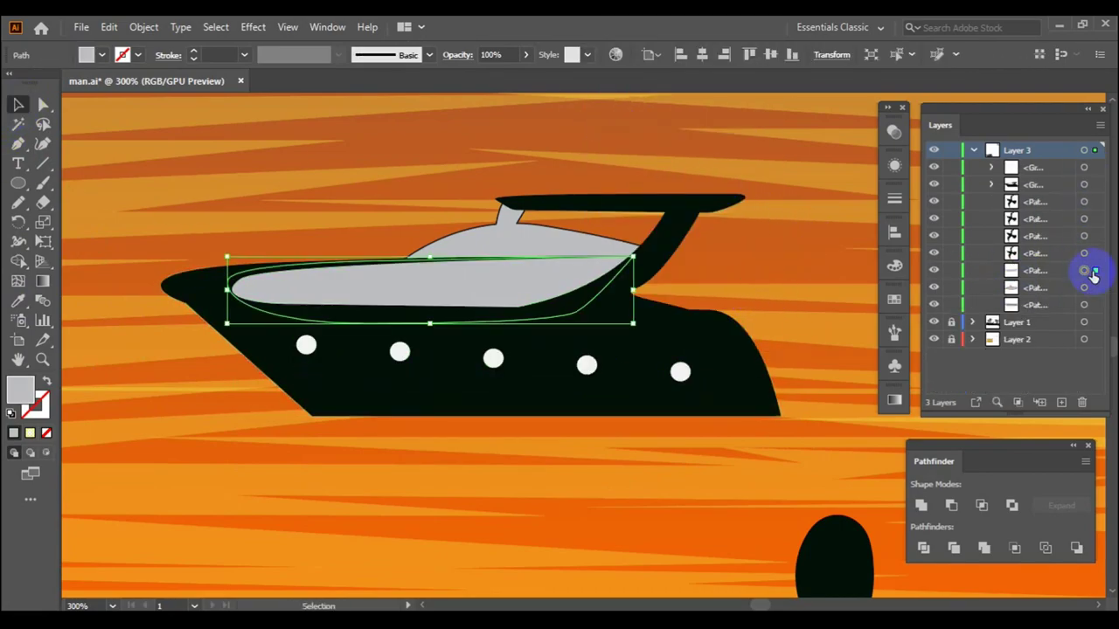
left_click(1085, 304)
left_click_drag(1038, 183, 1039, 185)
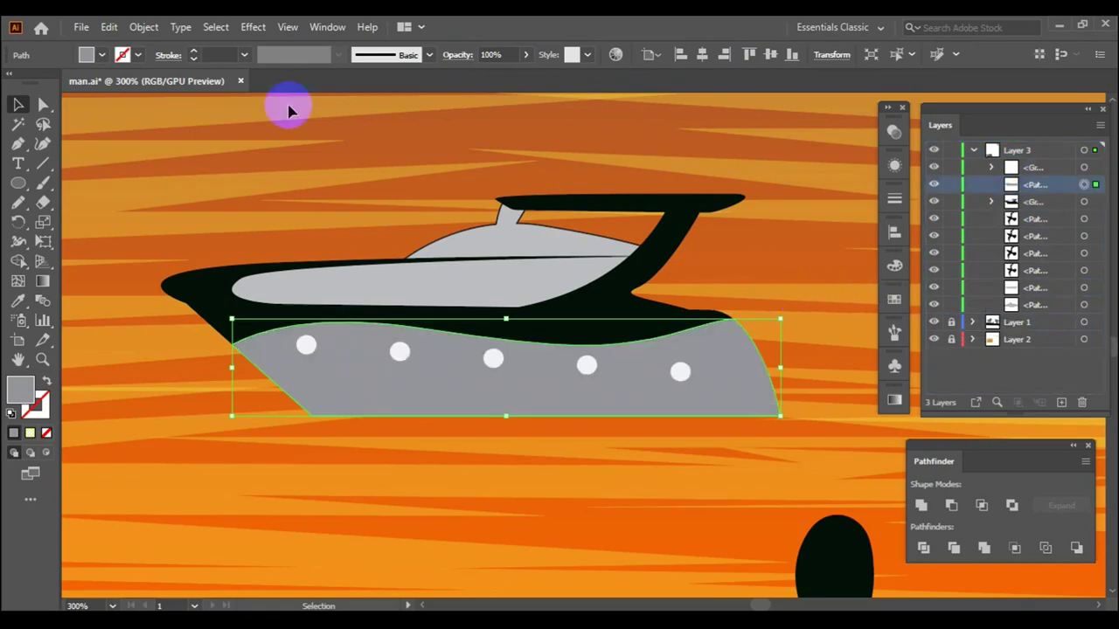
left_click_drag(522, 74, 486, 74)
scroll(657, 271, "down", 2)
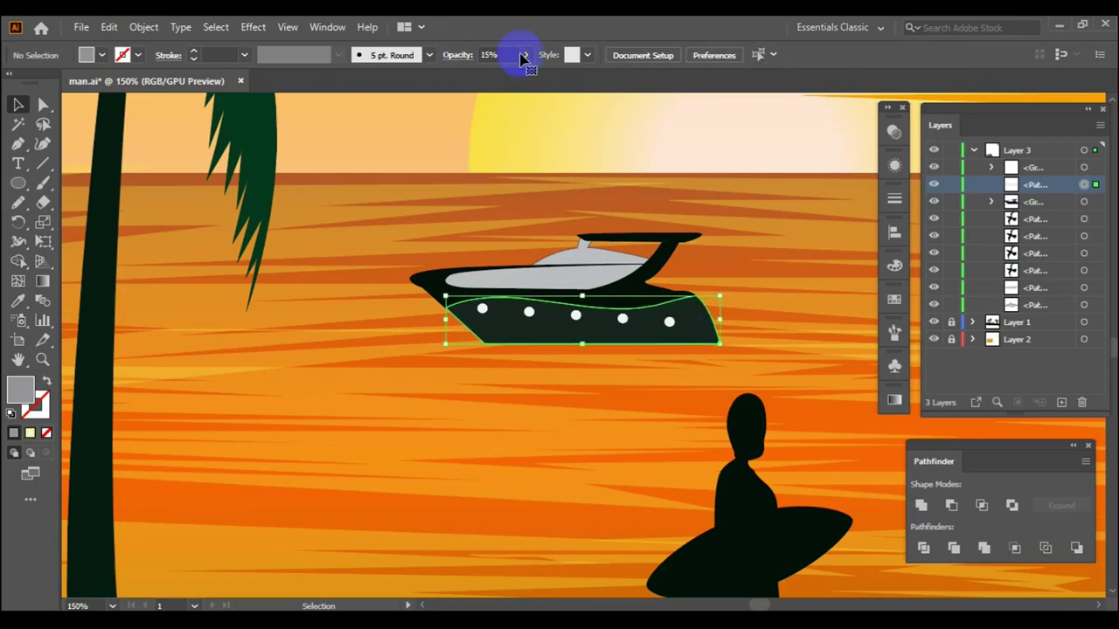
left_click_drag(487, 74, 493, 77)
left_click(744, 352)
- Select every yacht part and group them into one group
left_click_drag(744, 352, 402, 226)
right_click(615, 305)
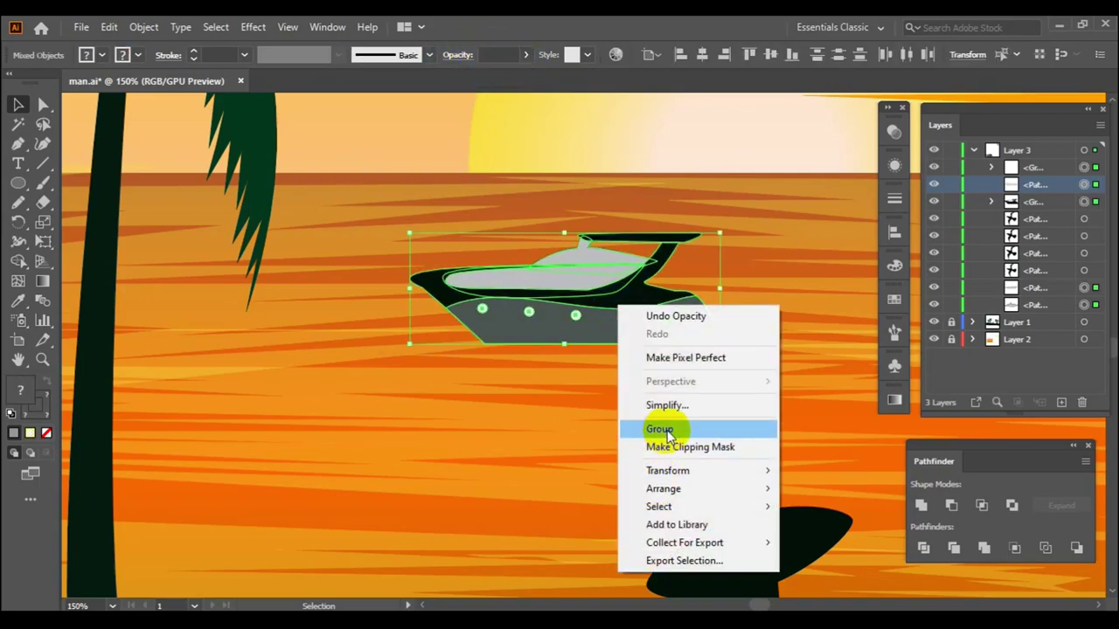
left_click(655, 427)
left_click(765, 288)
scroll(765, 288, "down", 5)
scroll(592, 200, "up", 2)
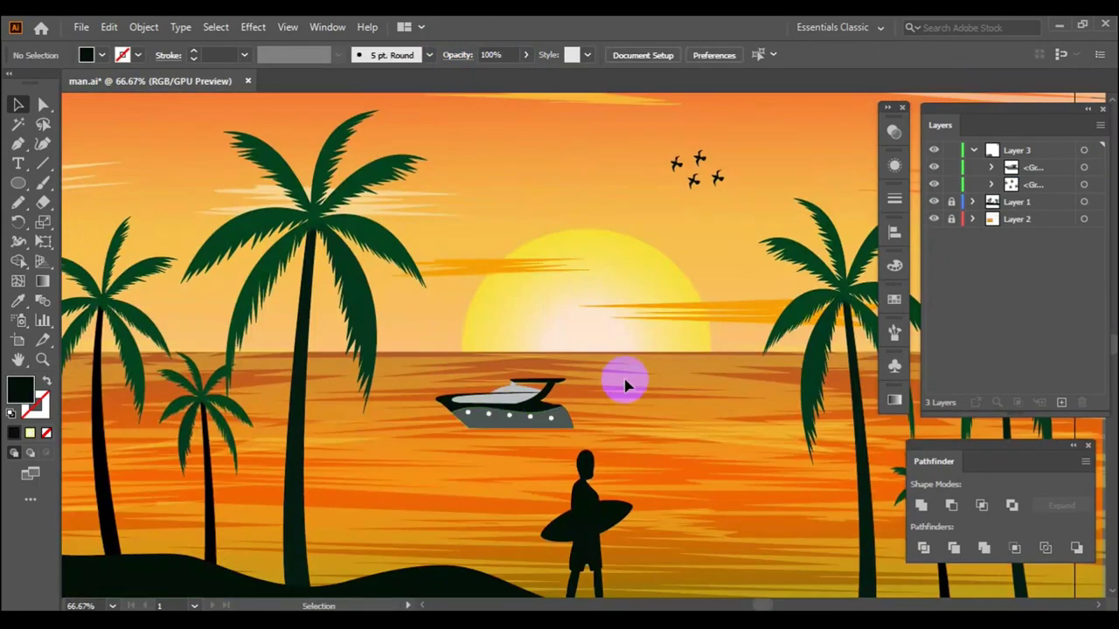
- Select a single part of the yacht and fill it dark brown
scroll(619, 380, "down", 1)
left_click(542, 355)
scroll(662, 374, "up", 1)
scroll(688, 405, "down", 2)
scroll(687, 405, "up", 2)
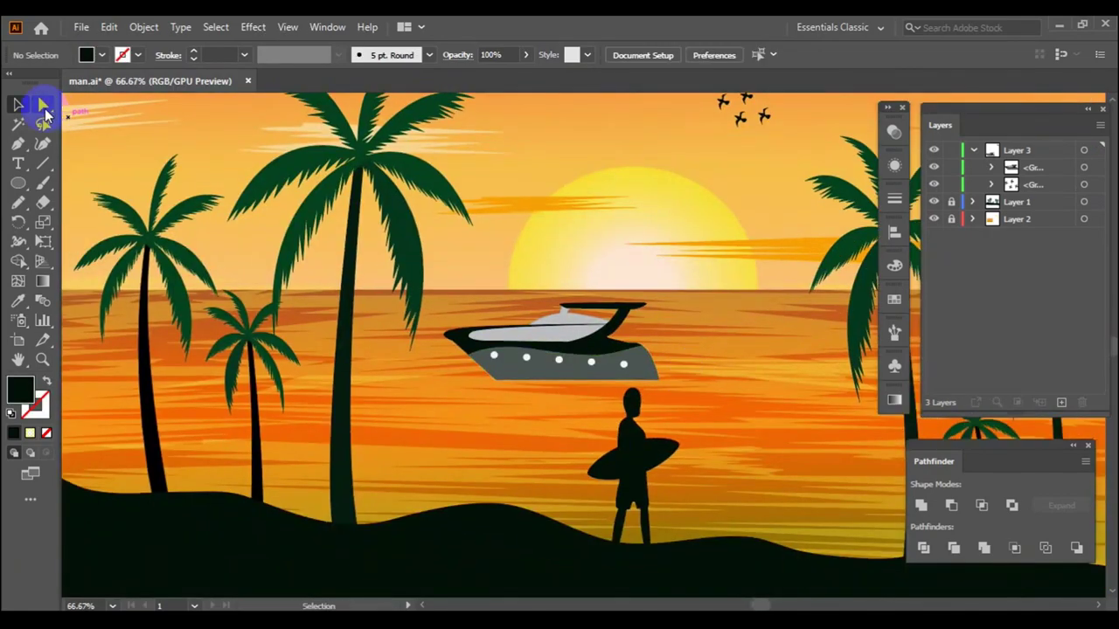
left_click(18, 105)
left_click(515, 142)
scroll(557, 210, "down", 1)
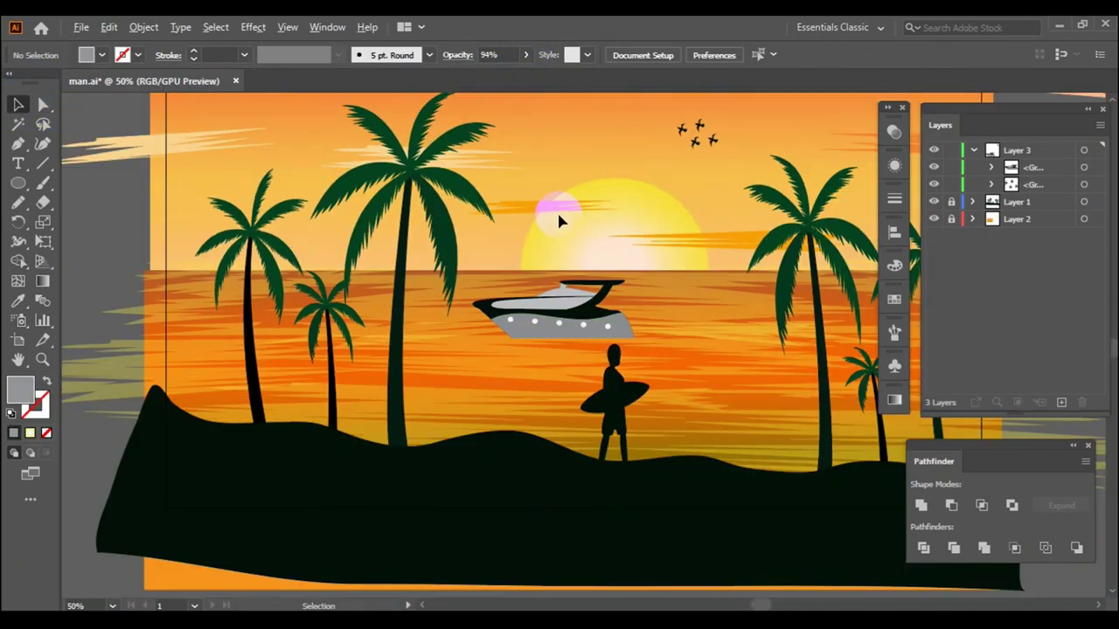
left_click(625, 336)
left_click(1092, 236)
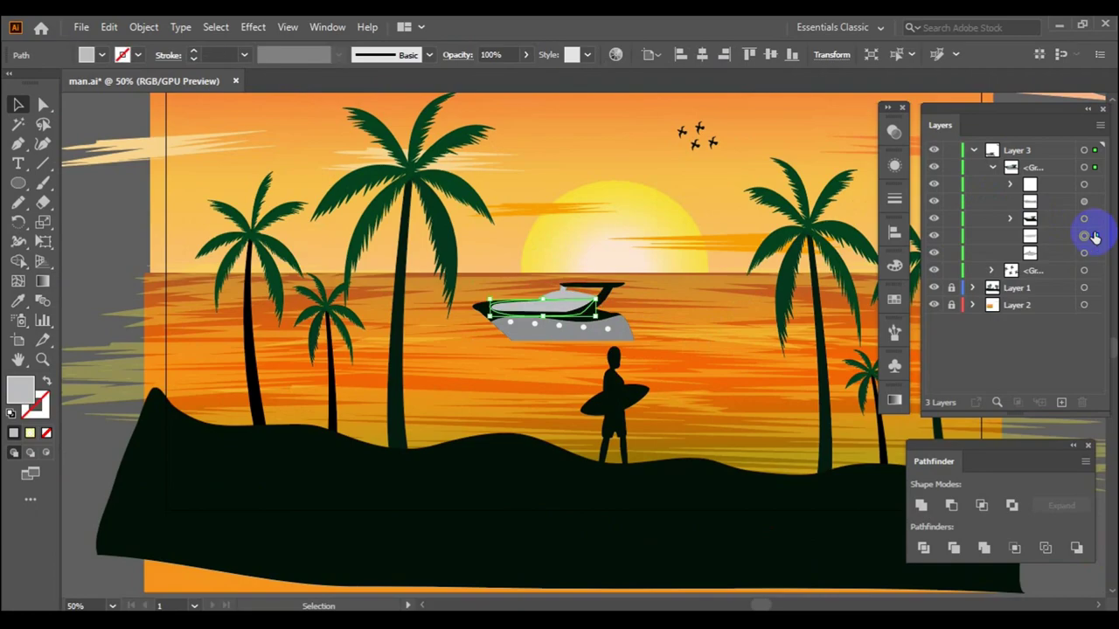
left_click(103, 56)
left_click(160, 105)
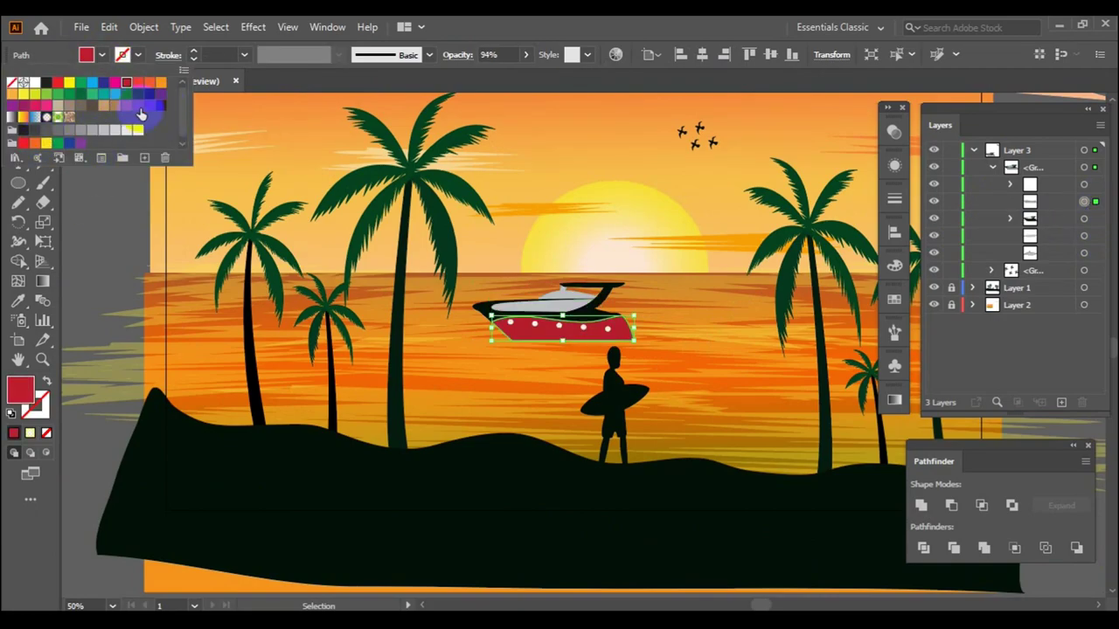
- Group the yacht's parts together
left_click(645, 305, "shift")
scroll(644, 305, "up", 2)
right_click(650, 387)
left_click(699, 259)
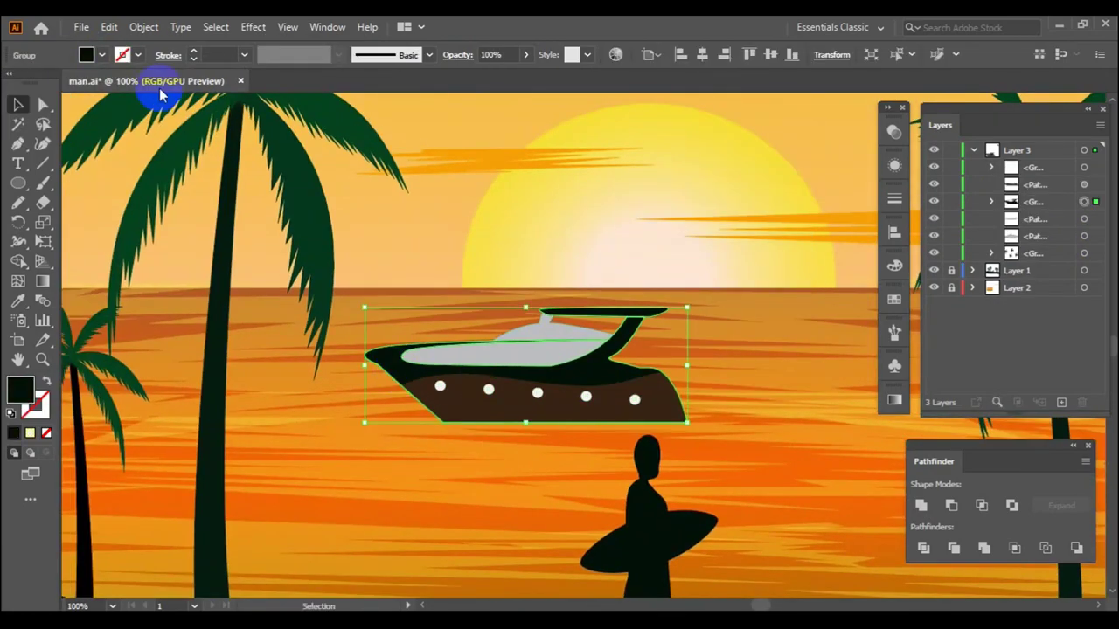
- Try red, orange and teal on the yacht's top, settling on navy
left_click(102, 55)
left_click(115, 105)
left_click(161, 82)
left_click(126, 94)
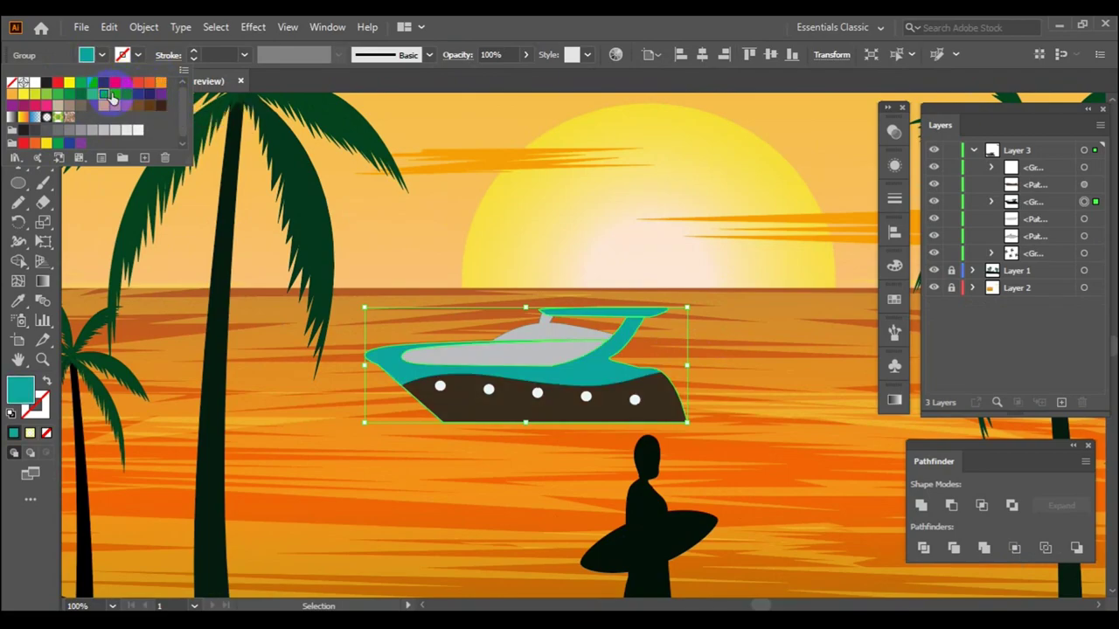
left_click(138, 99)
left_click(750, 349)
- Make the yacht's lower hull black, replacing a trial light blue fill
scroll(743, 370, "down", 2)
left_click(612, 397)
left_click(102, 55)
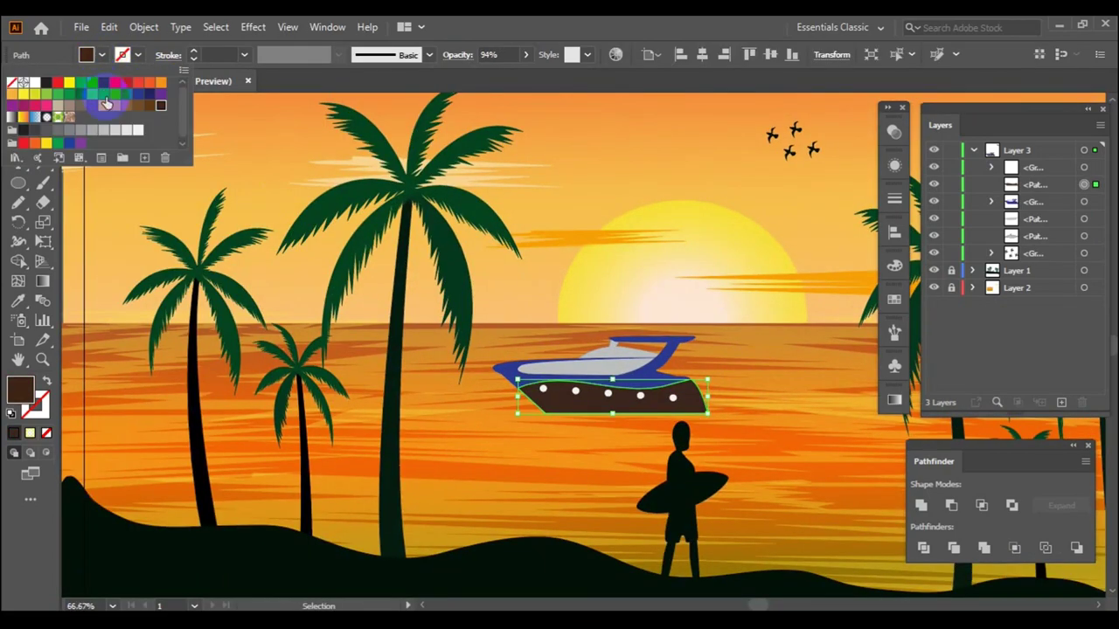
left_click(35, 116)
left_click_drag(750, 378, 699, 370)
left_click(644, 402)
left_click(102, 55)
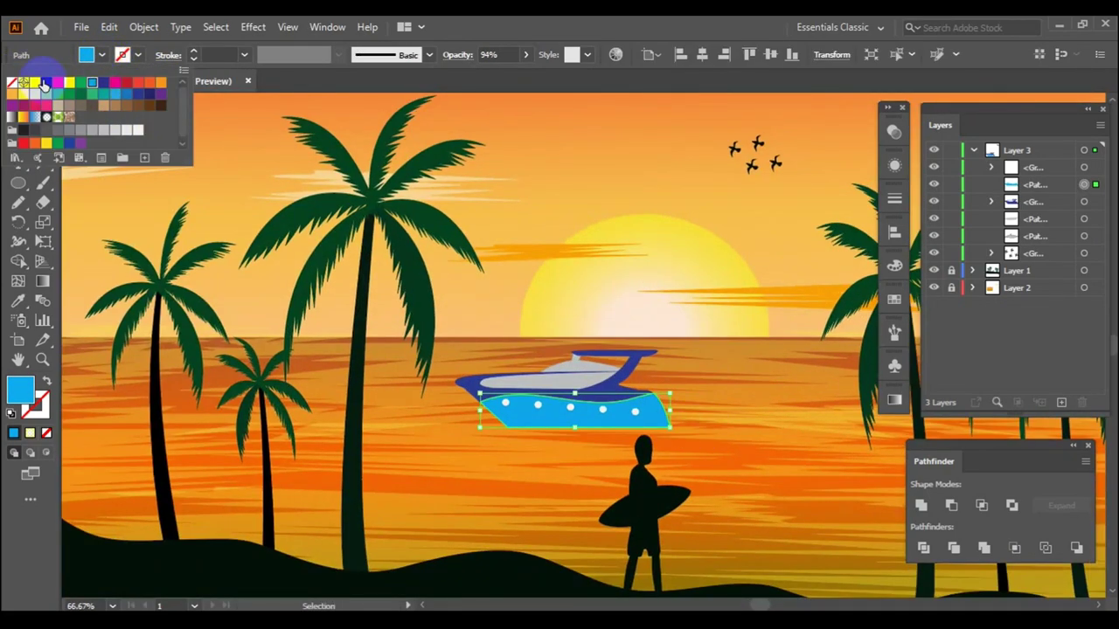
left_click(46, 83)
left_click(525, 55)
left_click(464, 382)
- Give the yacht's cabin a light grey fill and regroup the yacht
left_click(102, 55)
left_click(619, 444)
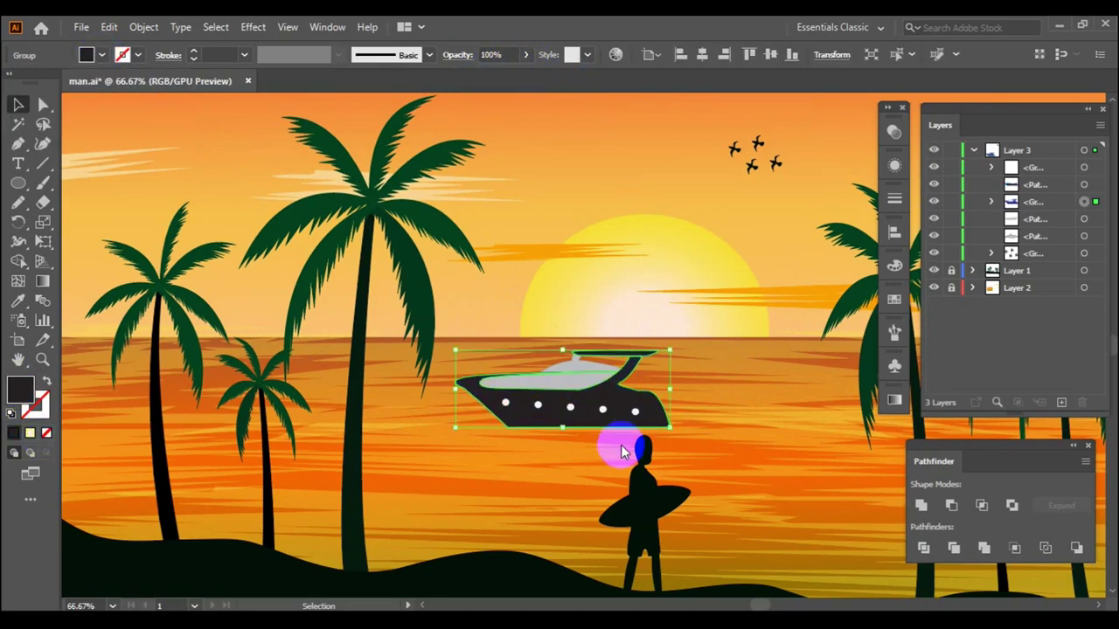
double_click(21, 389)
key("Return")
left_click(737, 367)
right_click(535, 112)
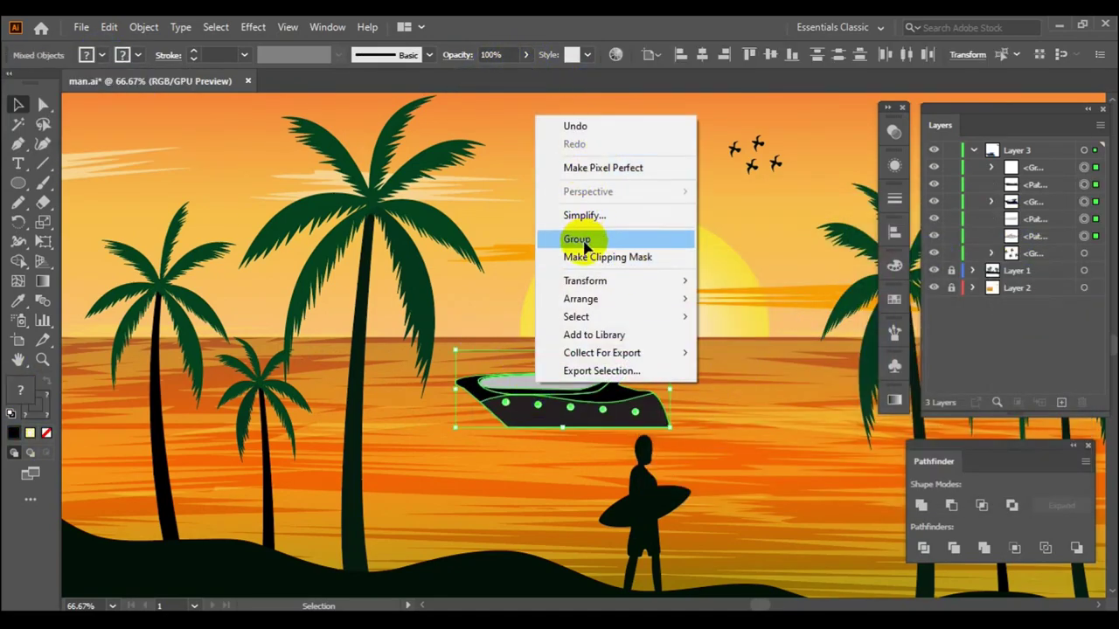
left_click(581, 237)
- Move the grouped yacht to a spot left of its original position on the sea
key("ctrl+minus")
key("ctrl+minus")
left_click(707, 357)
left_click_drag(589, 358, 650, 339)
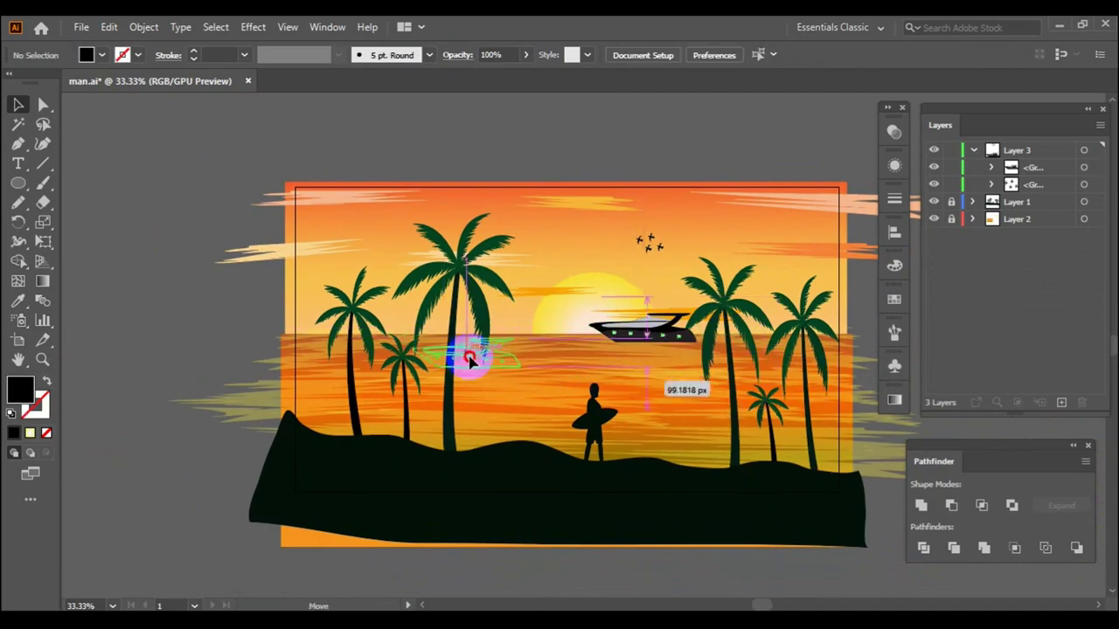
left_click_drag(469, 359, 530, 367)
key("ctrl+plus")
left_click(617, 362)
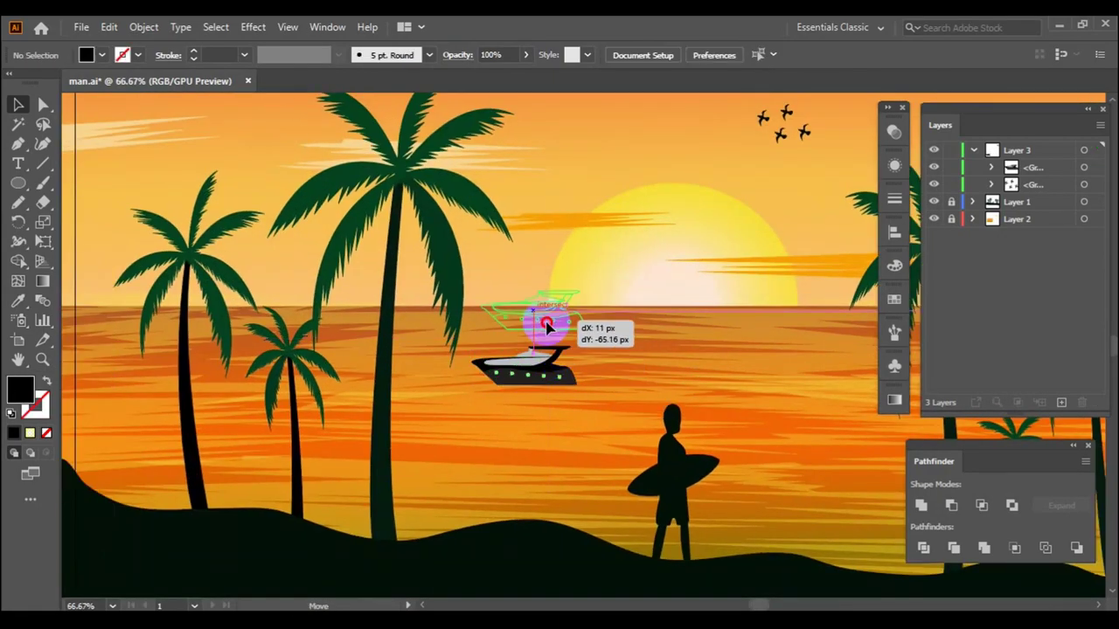
key("ctrl+minus")
- Reflect the yacht across the vertical axis and drag it to the right
key("ctrl+plus")
right_click(519, 362)
left_click(734, 302)
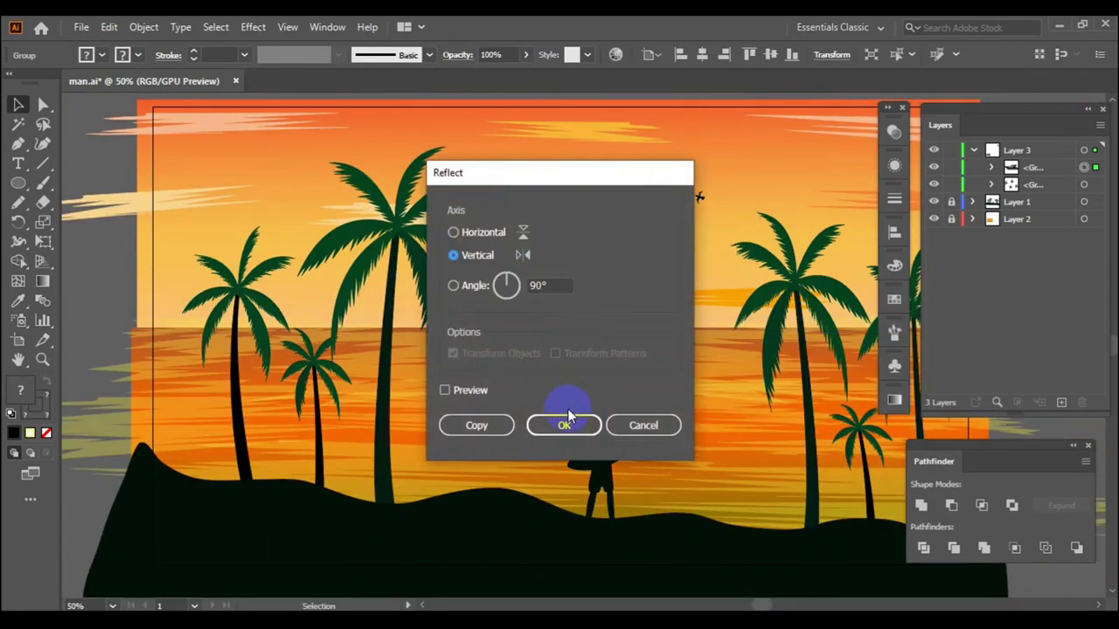
left_click(565, 425)
left_click_drag(525, 363, 714, 365)
left_click(725, 435)
- Shift the flipped yacht further right on the sea
mouse_move(726, 435)
left_mouse_down()
mouse_move(612, 367)
mouse_move(587, 367)
mouse_move(670, 367)
left_mouse_up()
left_click(638, 404)
key("ctrl+minus")
key("ctrl+1")
key("ctrl+minus")
key("ctrl+minus")
key("ctrl+minus")
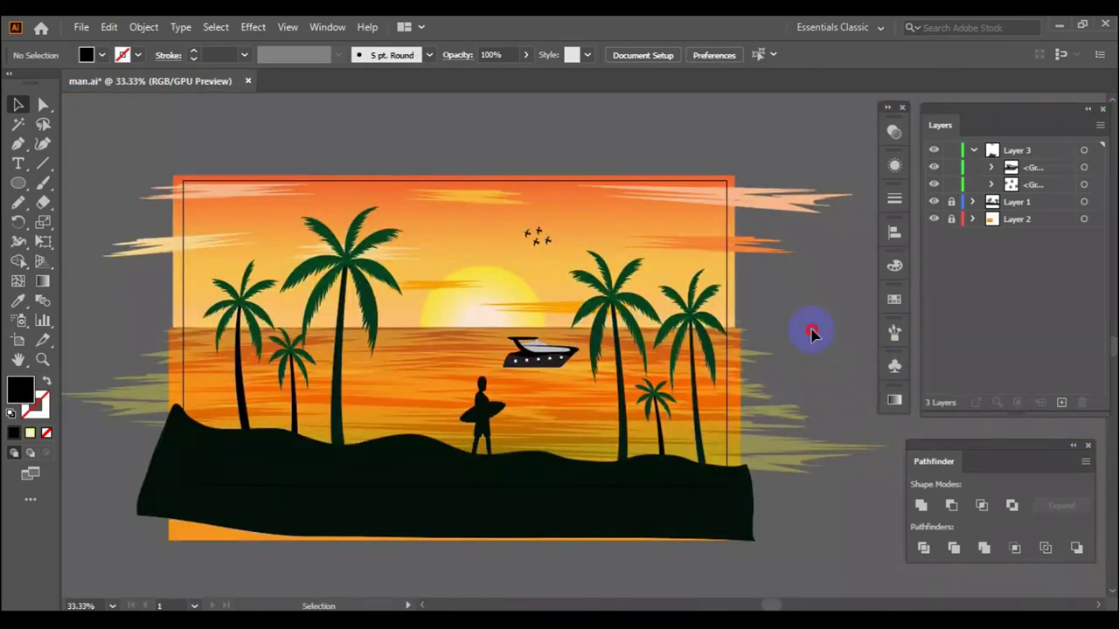
left_click_drag(560, 367, 622, 374)
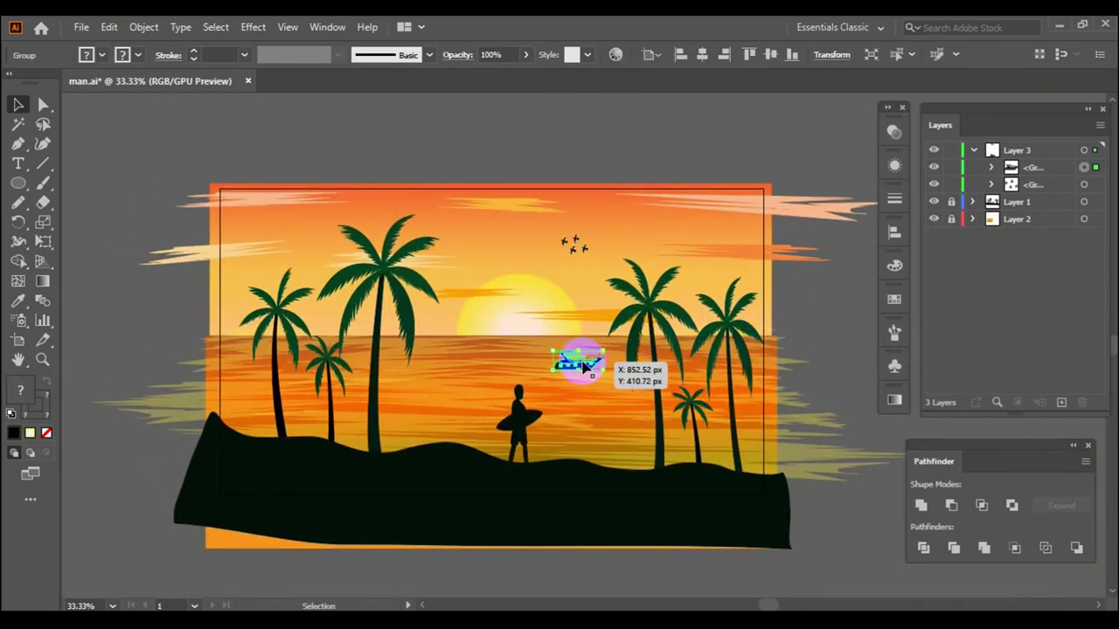
- Ungroup the yacht and fill its cabin glass bright blue
right_click(594, 361)
left_click(616, 219)
scroll(595, 349, "up", 5)
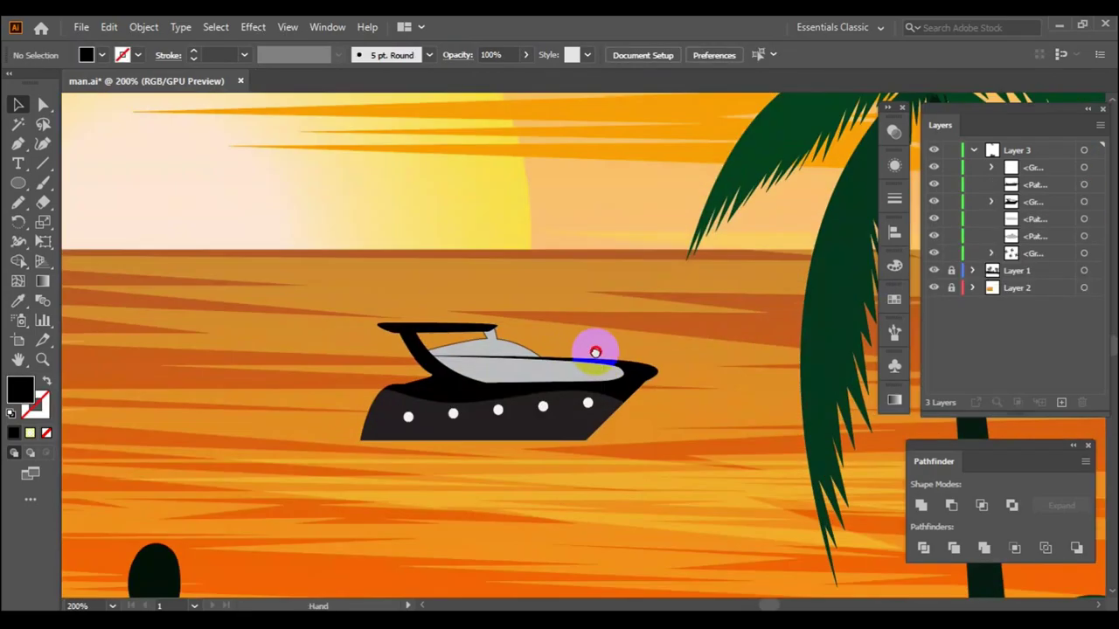
left_click(533, 397)
left_click(101, 55)
key("ctrl+0")
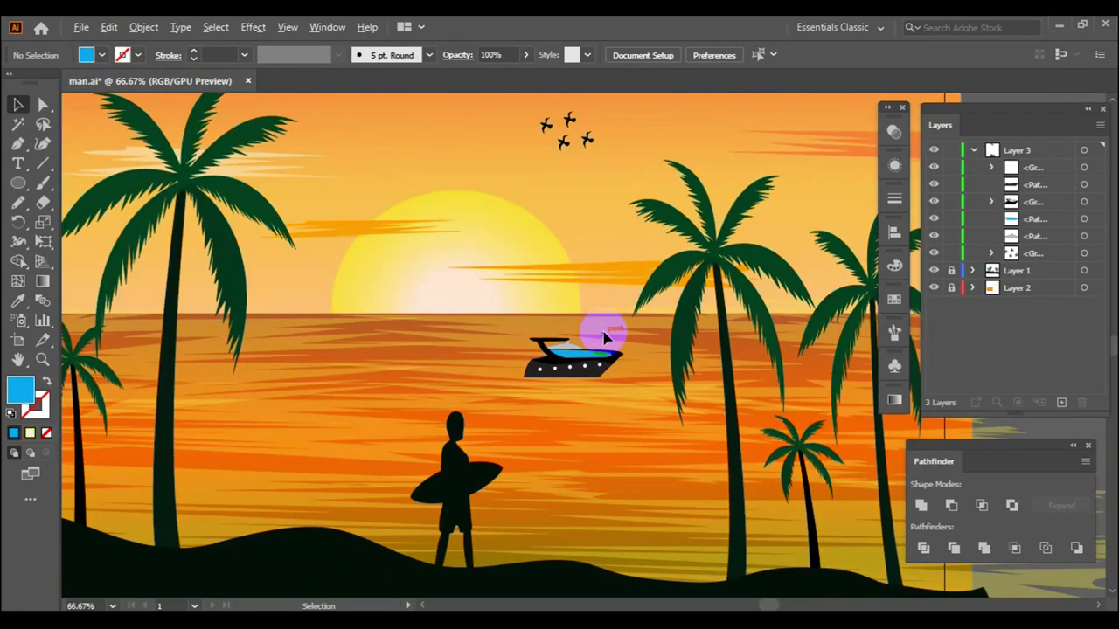
scroll(600, 325, "up", 5)
left_click(411, 349)
- Give the portholes the cabin's bright blue with the Eyedropper
left_click(610, 280)
left_click(442, 483)
left_click(21, 325)
left_click(490, 376)
left_click(18, 104)
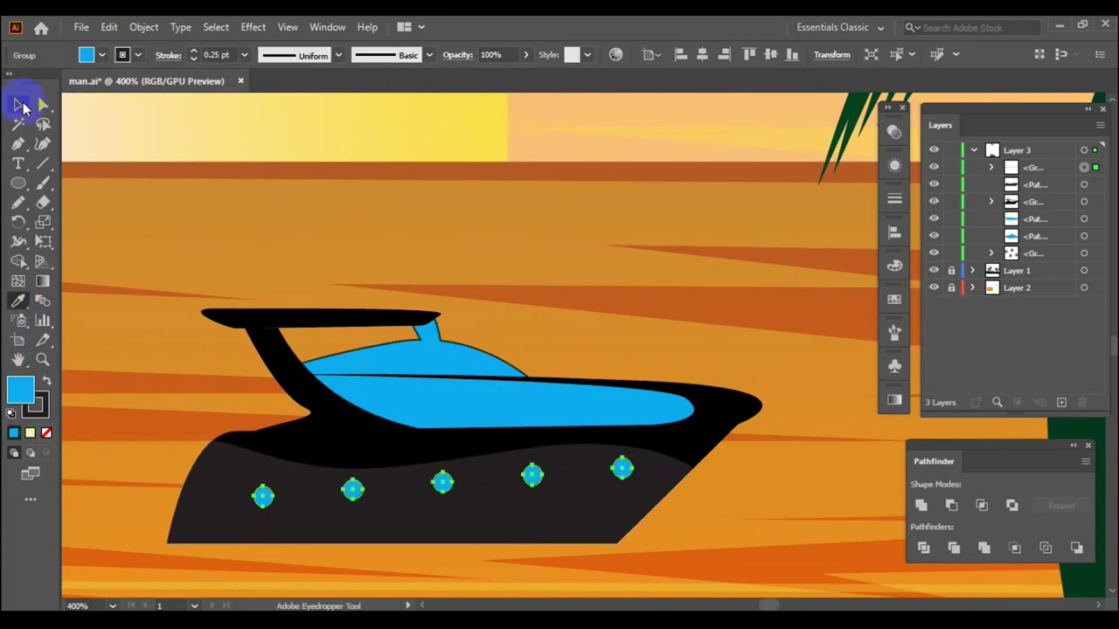
key("ctrl+0")
scroll(570, 294, "up", 3)
key("ctrl+0")
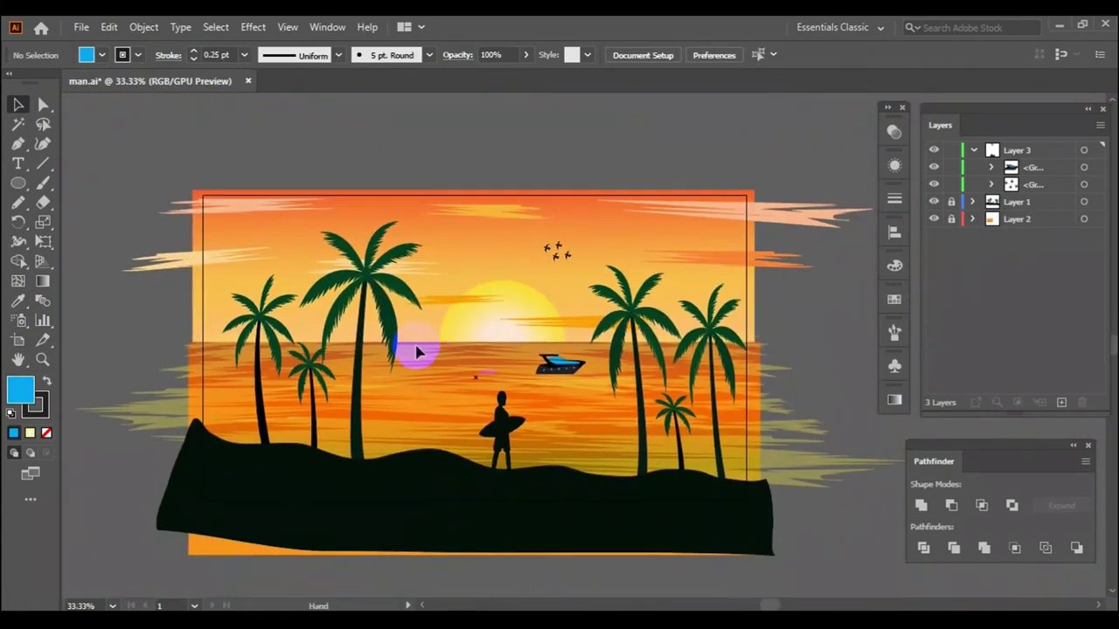
- Lock the yacht's layer and bring up the colour sliders for a palm leaf
left_click(951, 150)
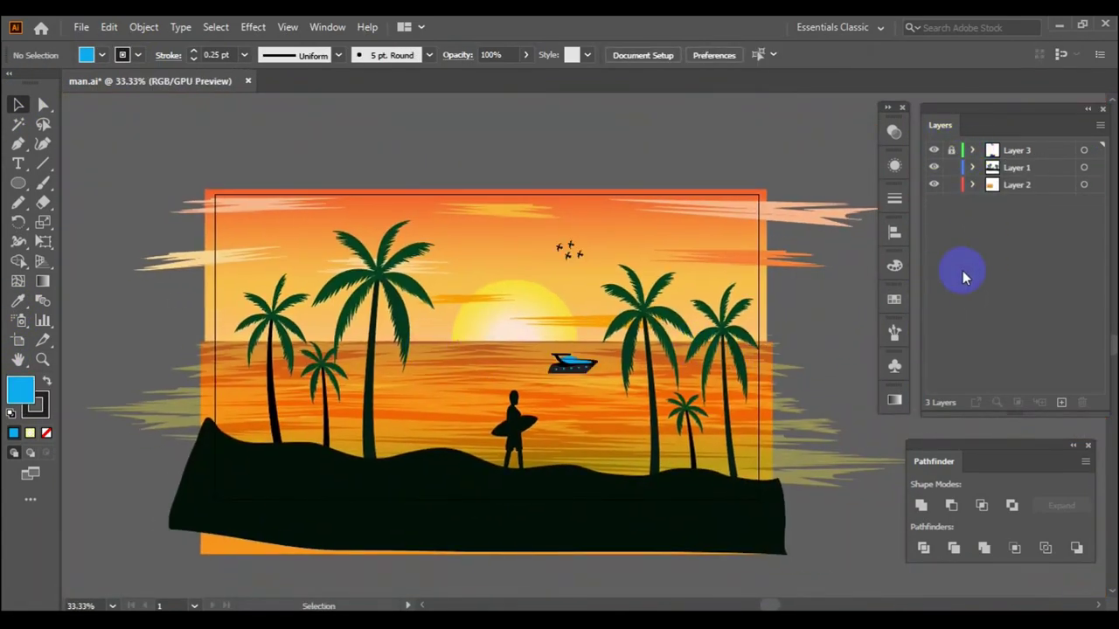
left_click(629, 332)
key("a")
left_click(145, 136)
left_click(18, 104)
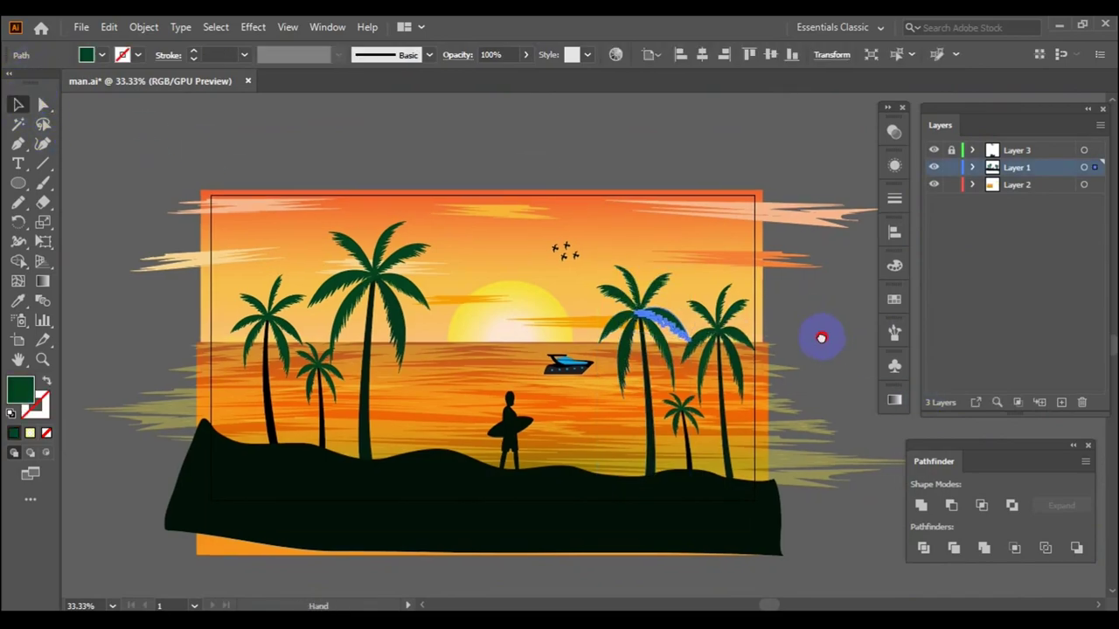
left_click(894, 266)
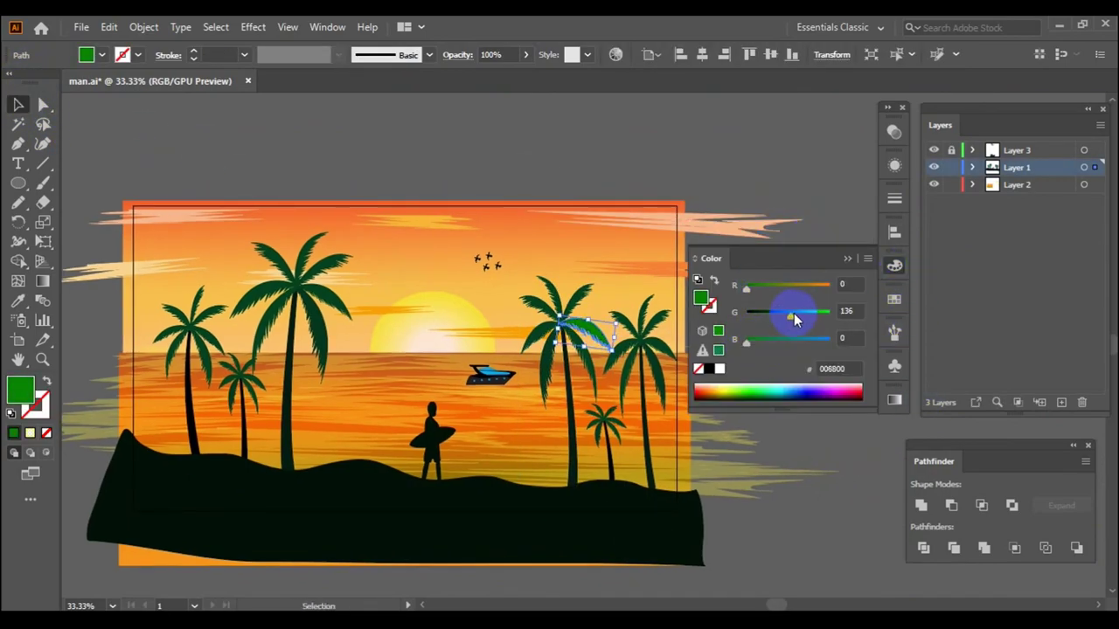
- Group the centre palm tree's parts together
left_click(569, 332)
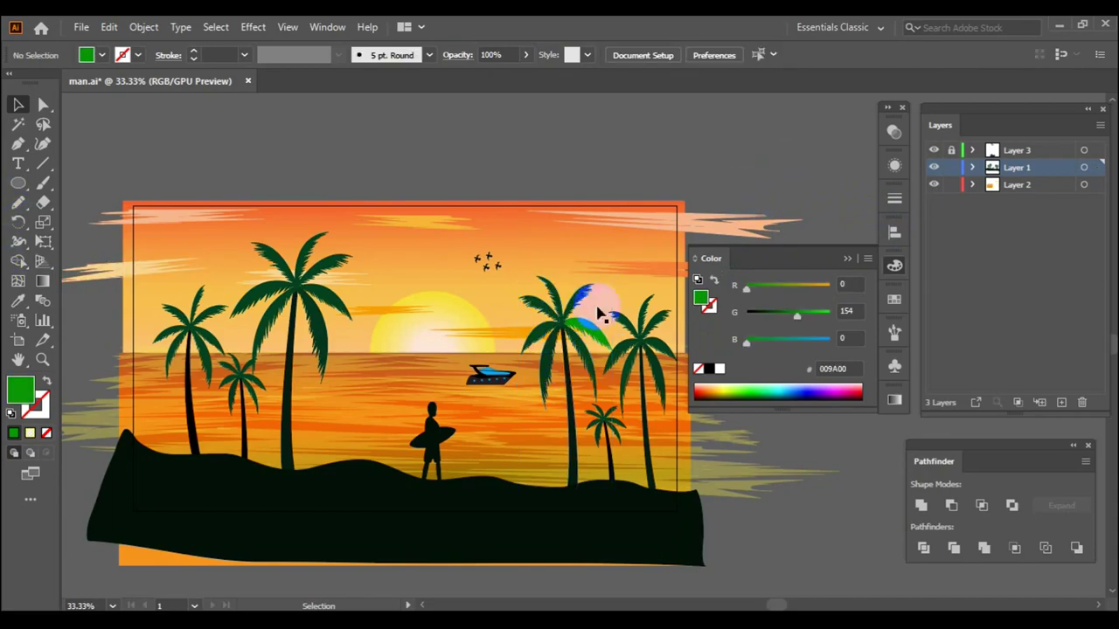
right_click(580, 320)
left_click(612, 457)
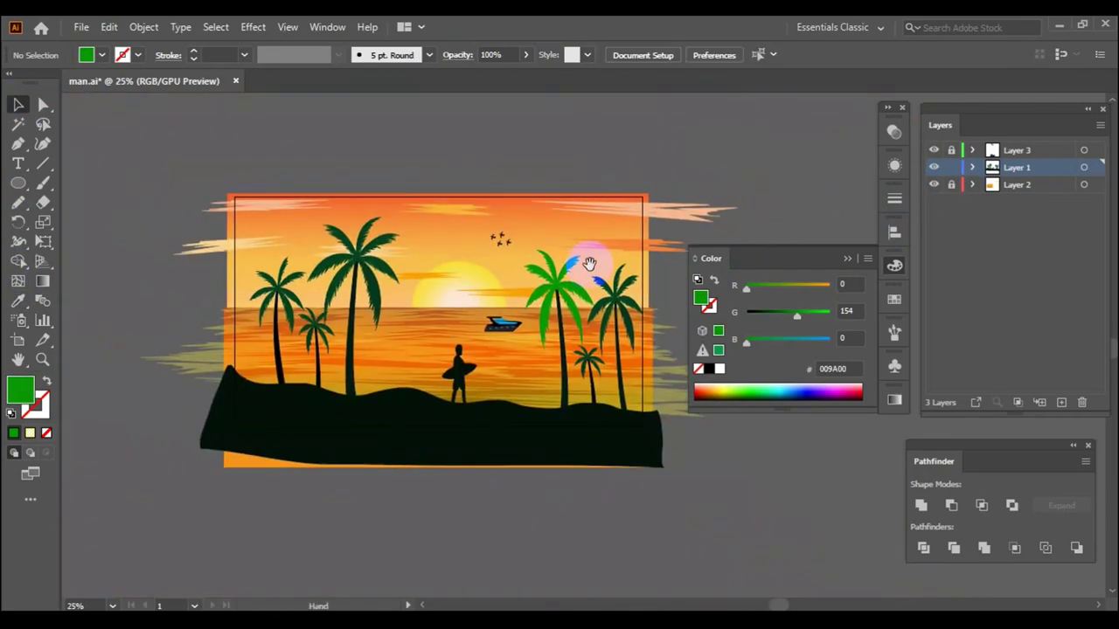
- Recolour the right-hand palm trees deep green #003800
left_click(590, 264)
key("ctrl+=")
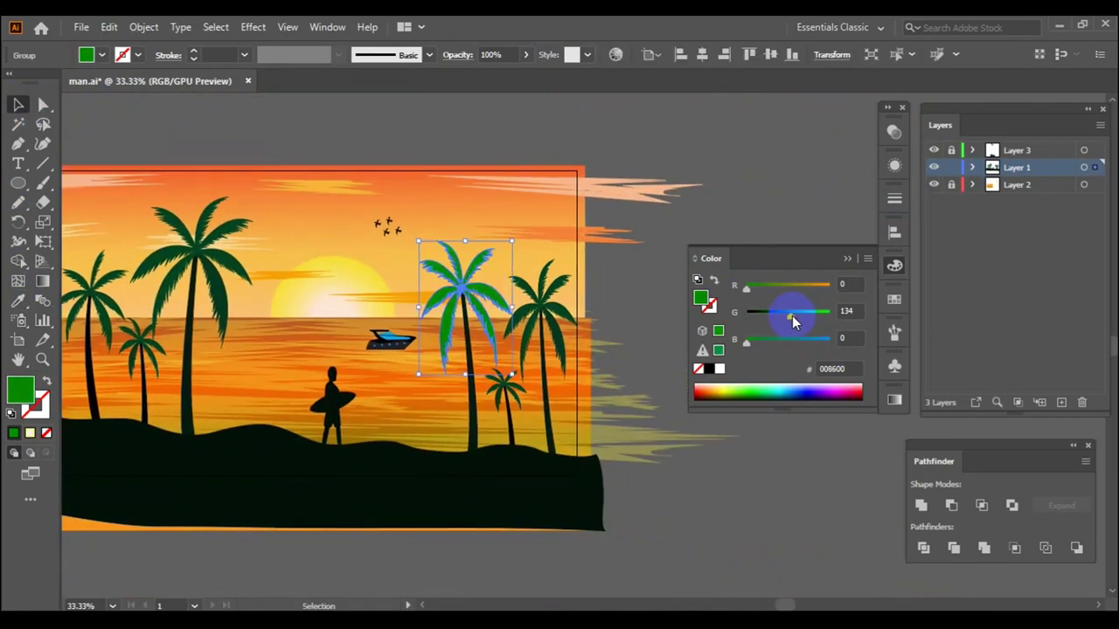
left_click_drag(792, 316, 746, 312)
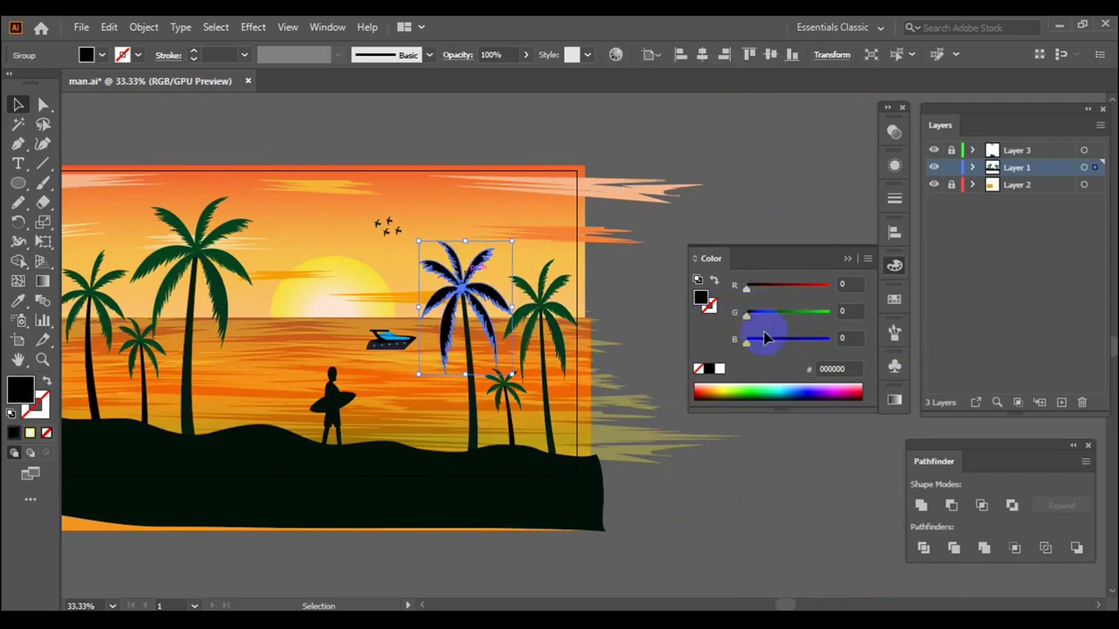
left_click_drag(473, 317, 512, 312)
left_click(513, 312)
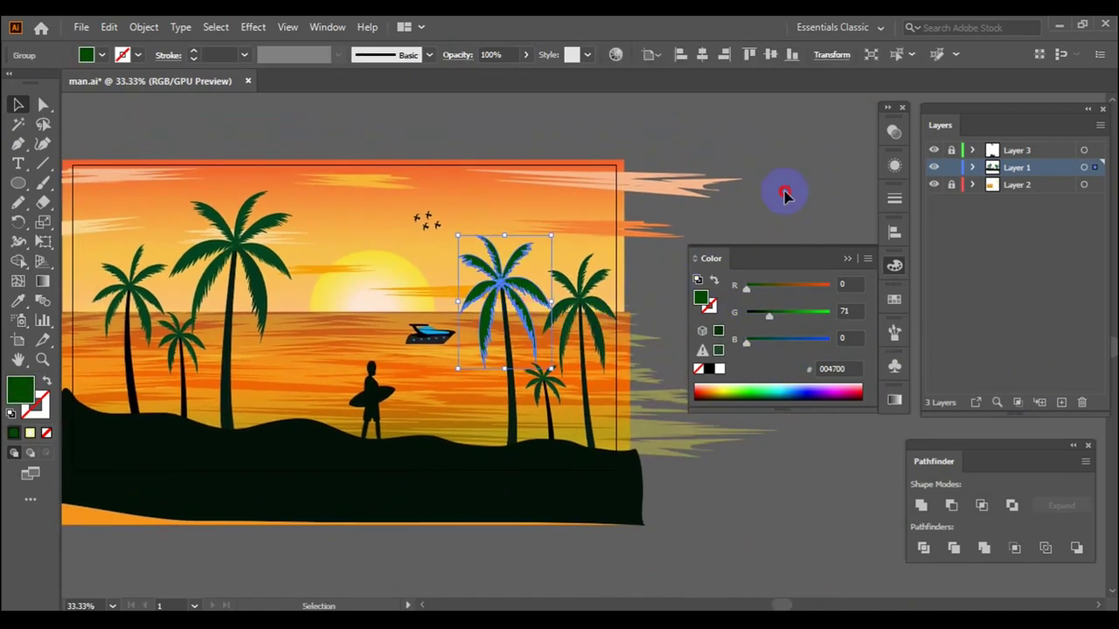
left_click(763, 315)
left_click(617, 259)
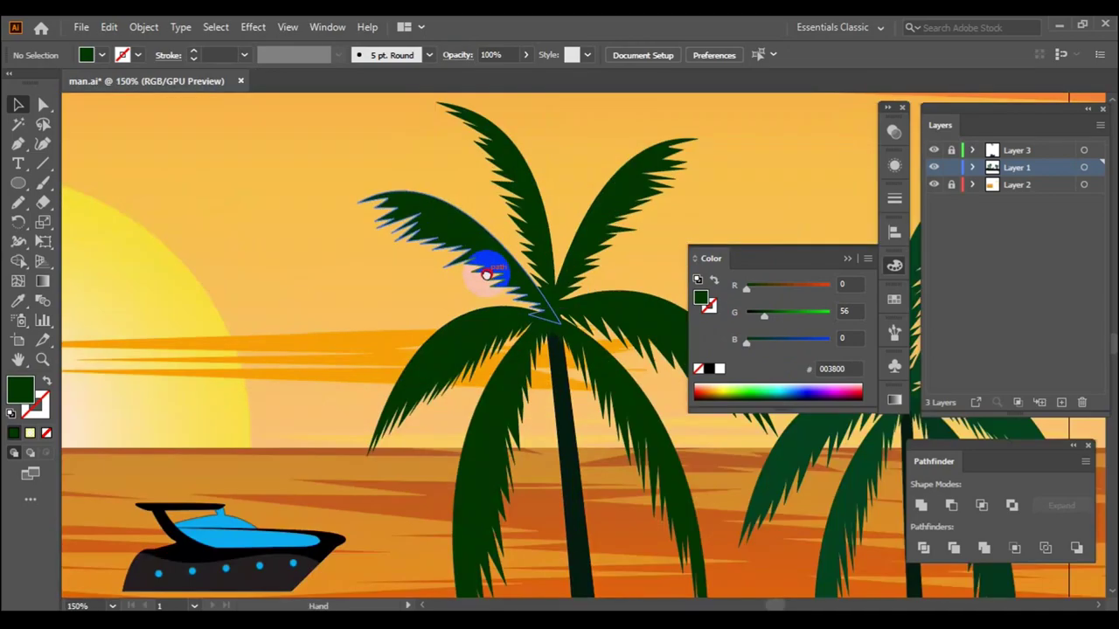
- Select the tall left palm group and nudge it slightly upward
scroll(487, 271, "up", 4)
left_click(582, 424)
scroll(760, 202, "down", 4)
right_click(268, 407)
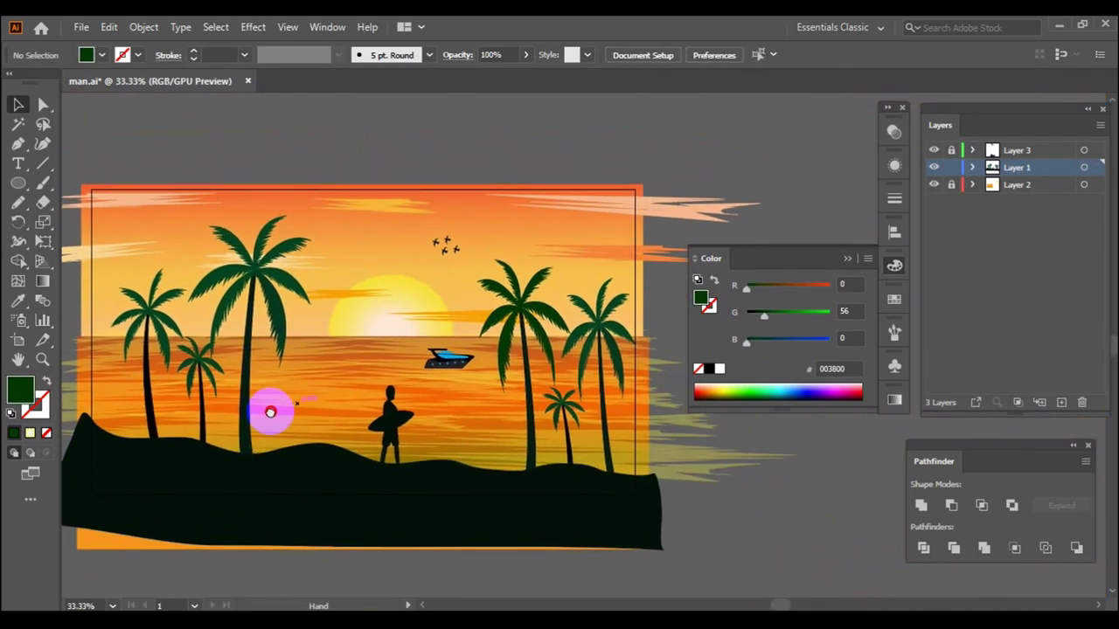
left_click(273, 276)
left_click(312, 423)
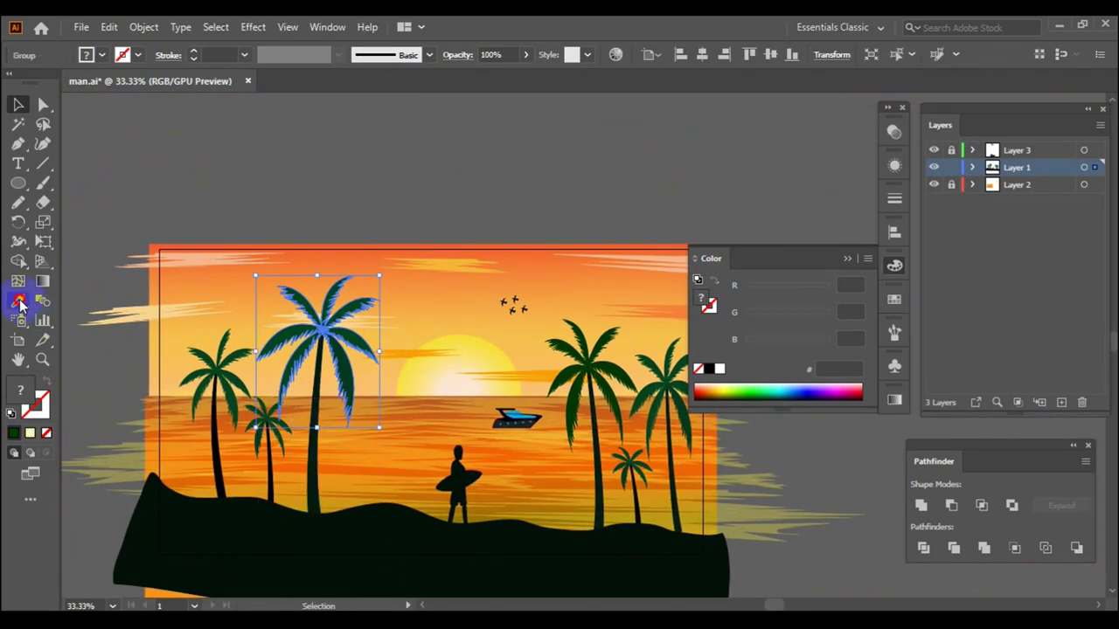
scroll(516, 350, "up", 4)
scroll(515, 349, "down", 4)
left_click(305, 379)
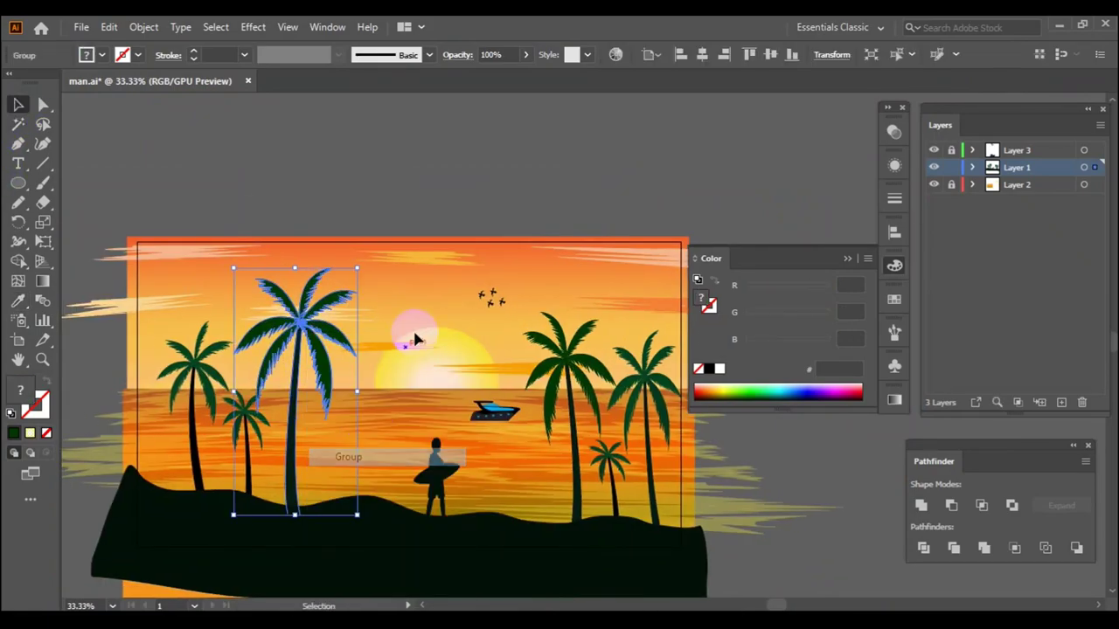
scroll(367, 279, "down", 2)
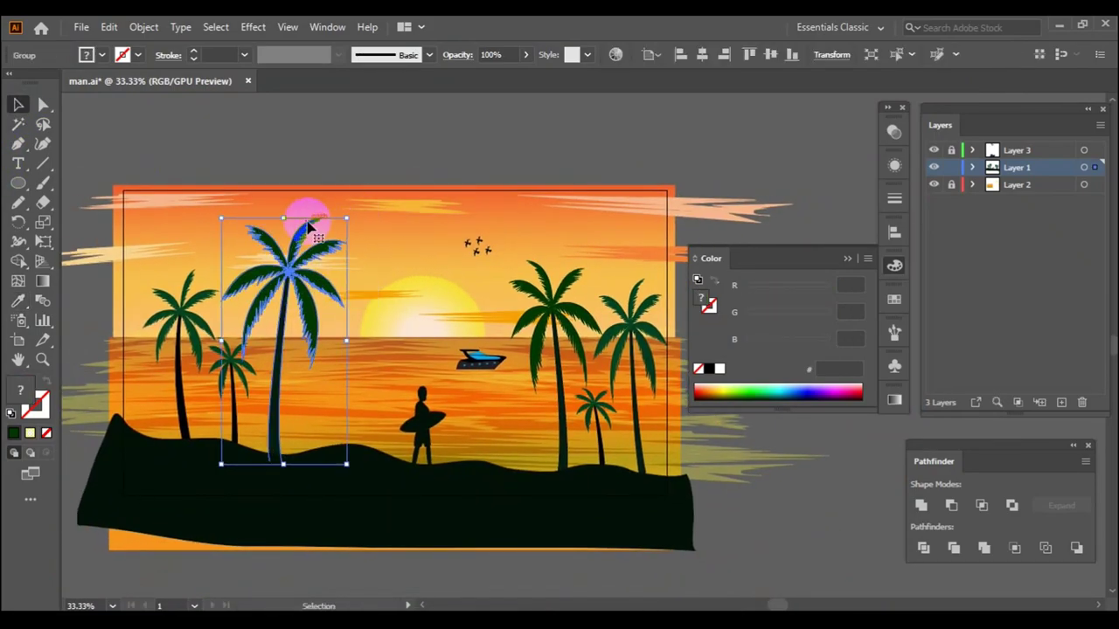
left_click(370, 260)
left_click_drag(297, 262, 295, 254)
- Enlarge the tall palm slightly from its corner and move it to a new spot
left_click(380, 266)
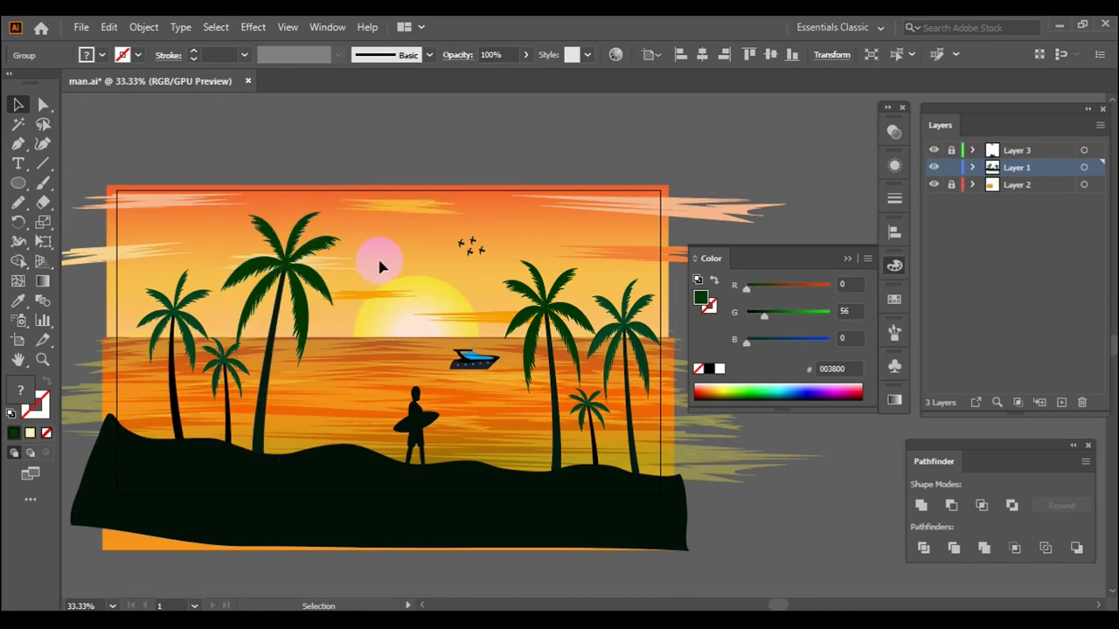
left_click(265, 349)
left_click_drag(332, 465, 345, 474)
left_click(386, 367)
scroll(213, 322, "right", 1)
mouse_move(268, 350)
left_mouse_down()
mouse_move(288, 297)
mouse_move(292, 317)
left_mouse_up()
left_click(374, 250)
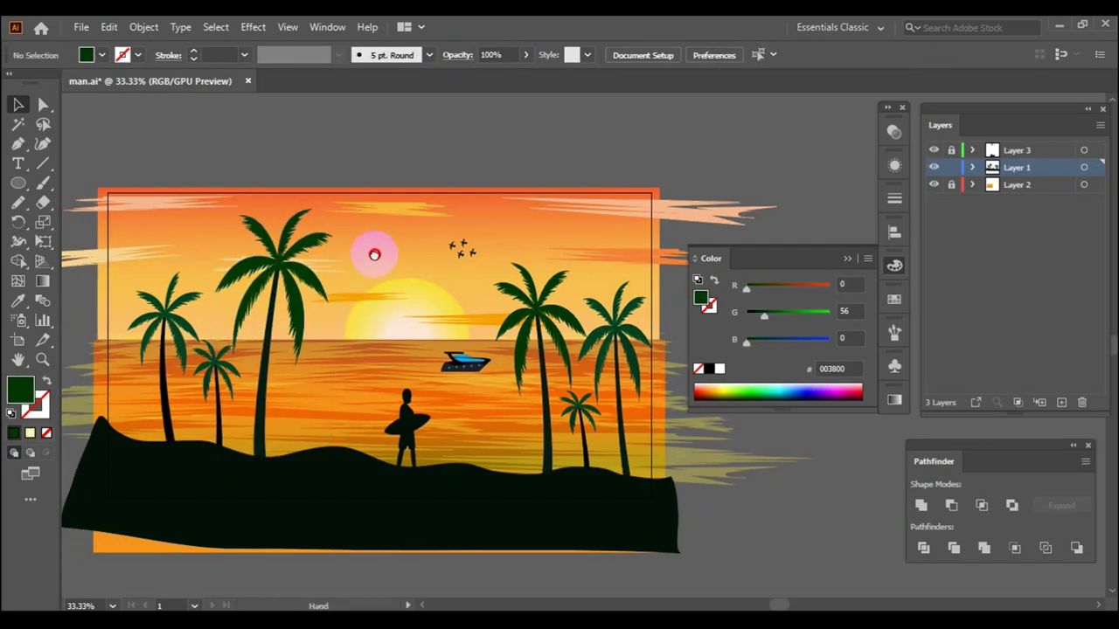
left_click_drag(641, 331, 756, 293)
left_click(570, 324)
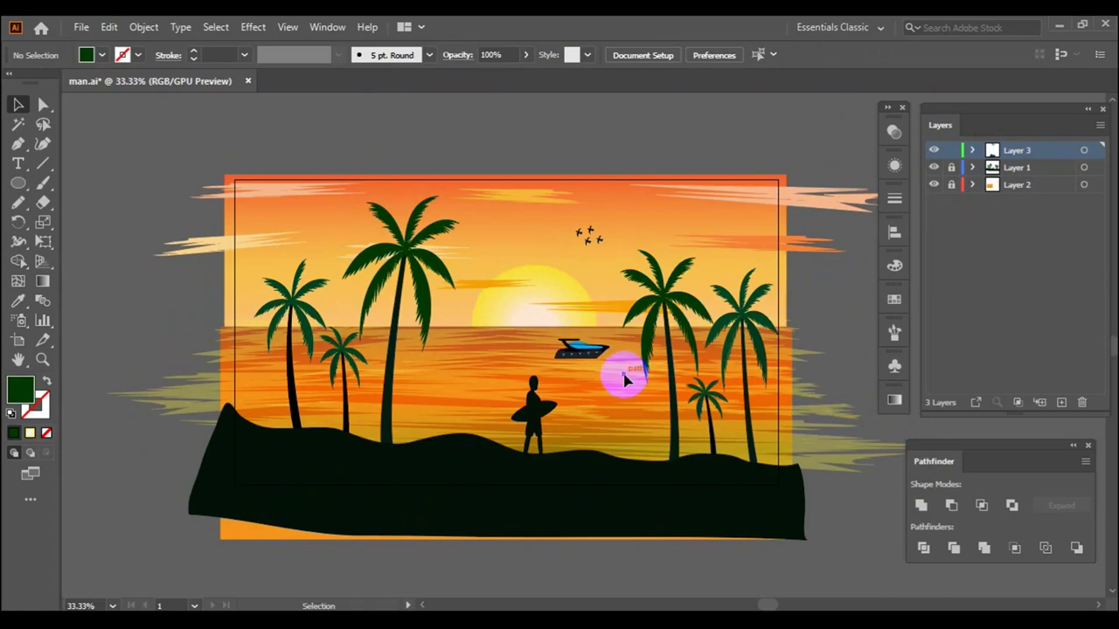
- Create a reflected copy of the yacht and move it down below the boat
scroll(625, 378, "up", 5)
scroll(579, 394, "down", 3)
right_click(577, 308)
left_click(749, 417)
left_click(565, 423)
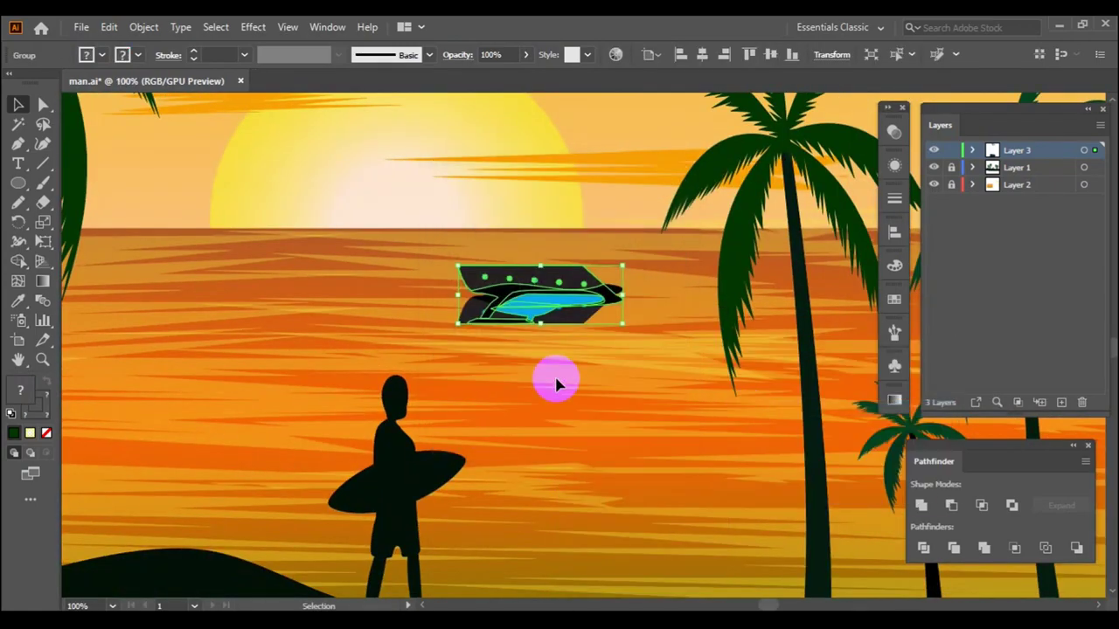
key("shift+Down")
key("shift+Down")
key("shift+Down")
key("shift+Down")
key("shift+Down")
key("shift+Down")
- Fill the reflection dark grey and set its opacity to 38%
left_click(86, 54)
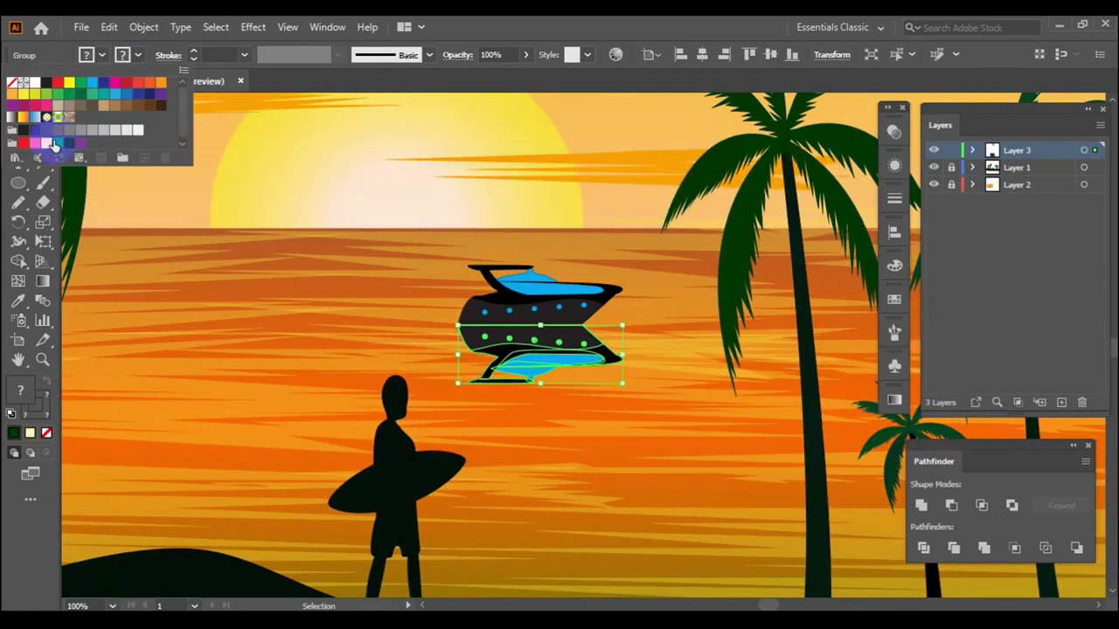
left_click(35, 129)
left_click(350, 173)
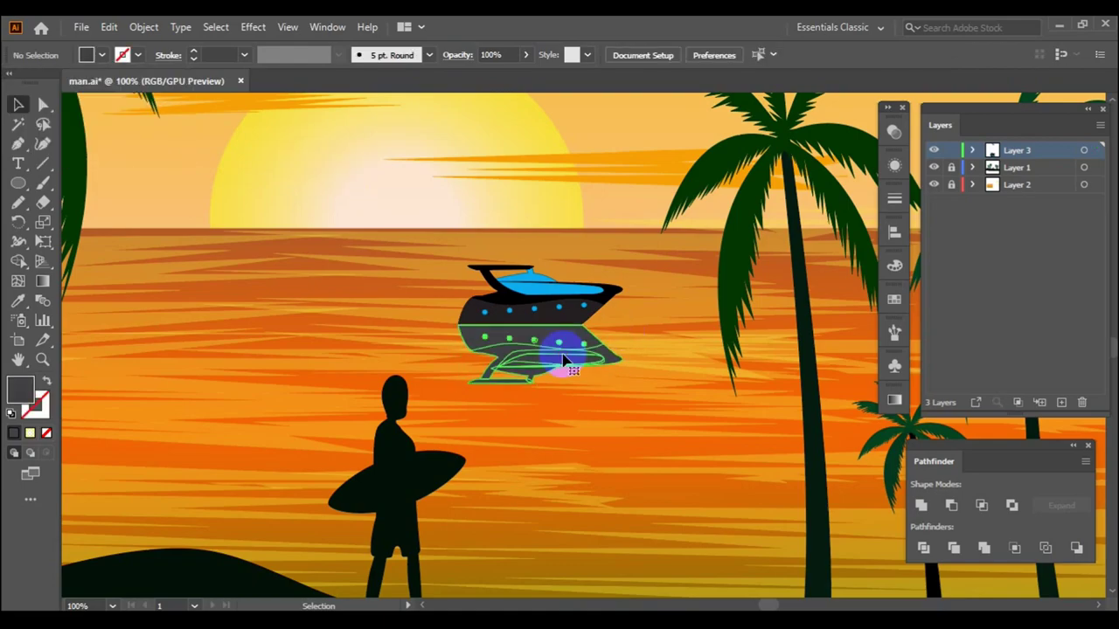
left_click(488, 77)
left_click(612, 198)
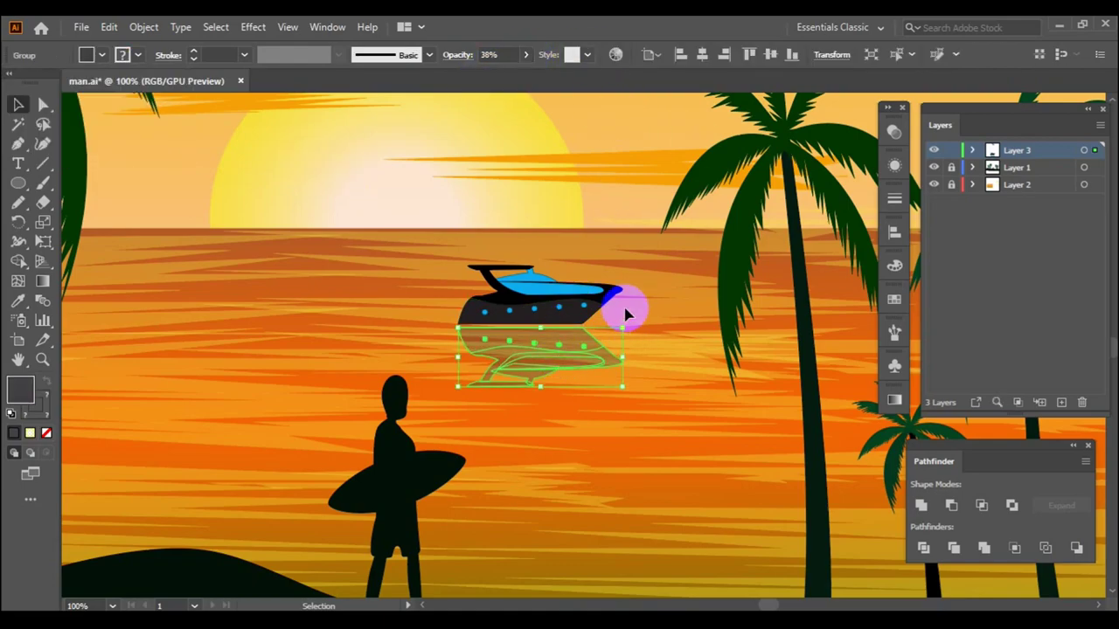
- Warp the reflection's shape into a ripple on the water
scroll(625, 315, "down", 3)
scroll(450, 554, "up", 2)
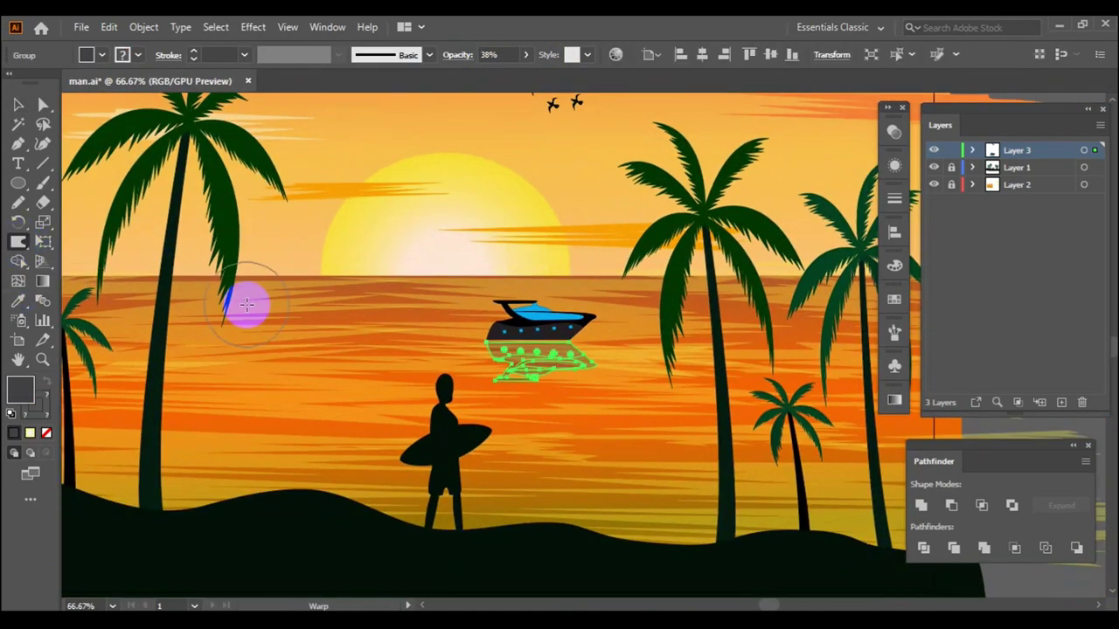
scroll(572, 412, "up", 2)
mouse_move(571, 412)
left_mouse_down()
mouse_move(395, 429)
mouse_move(596, 444)
left_mouse_up()
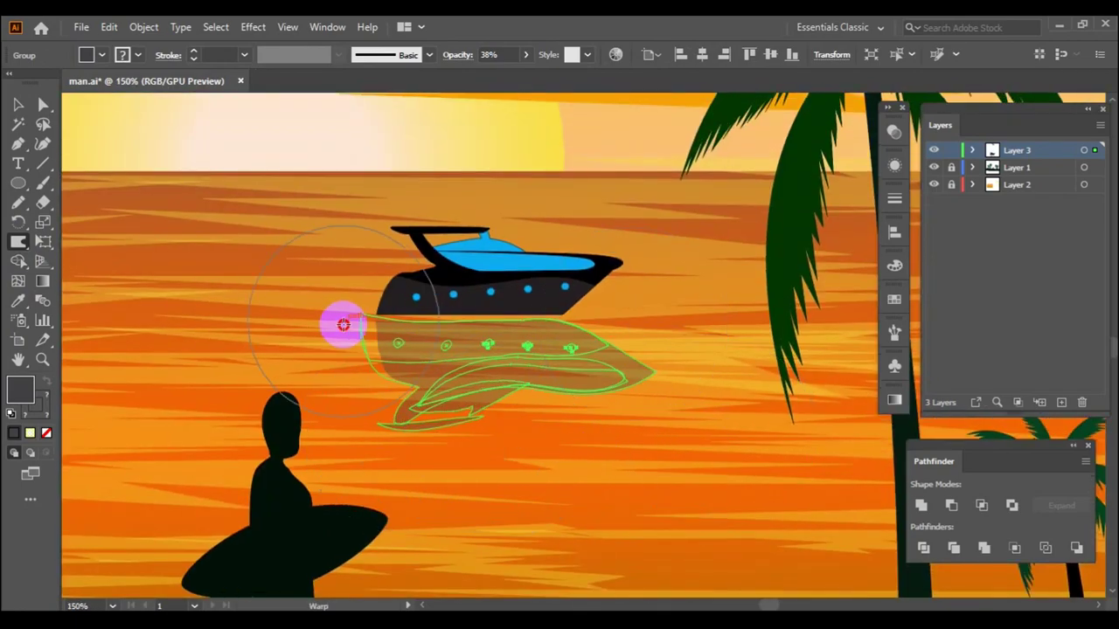
left_click_drag(420, 345, 667, 308)
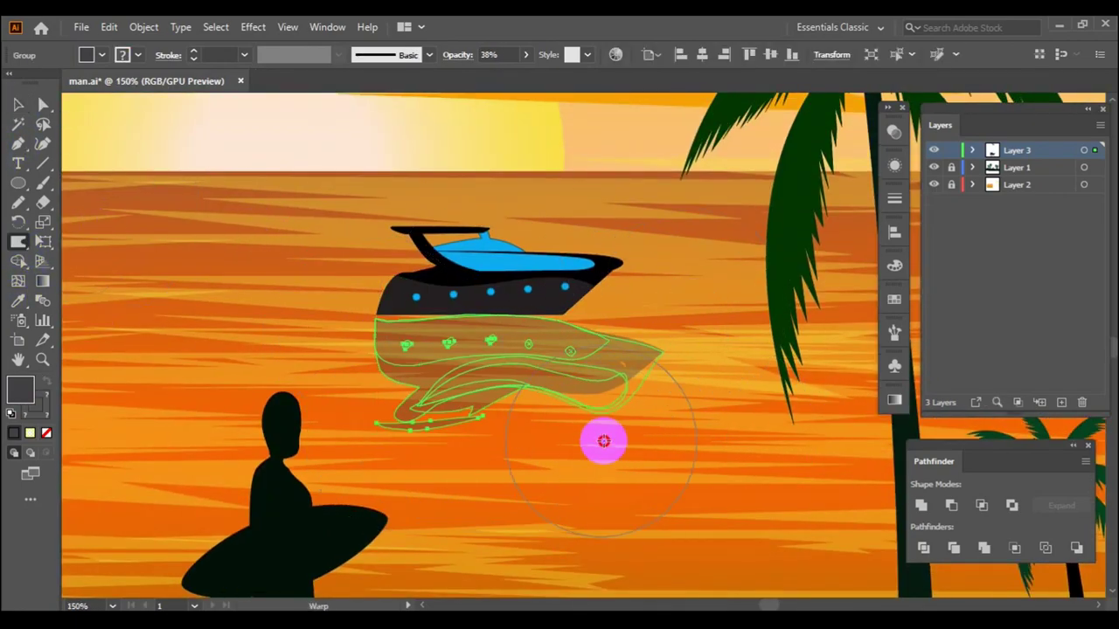
left_click(19, 106)
scroll(656, 412, "down", 3)
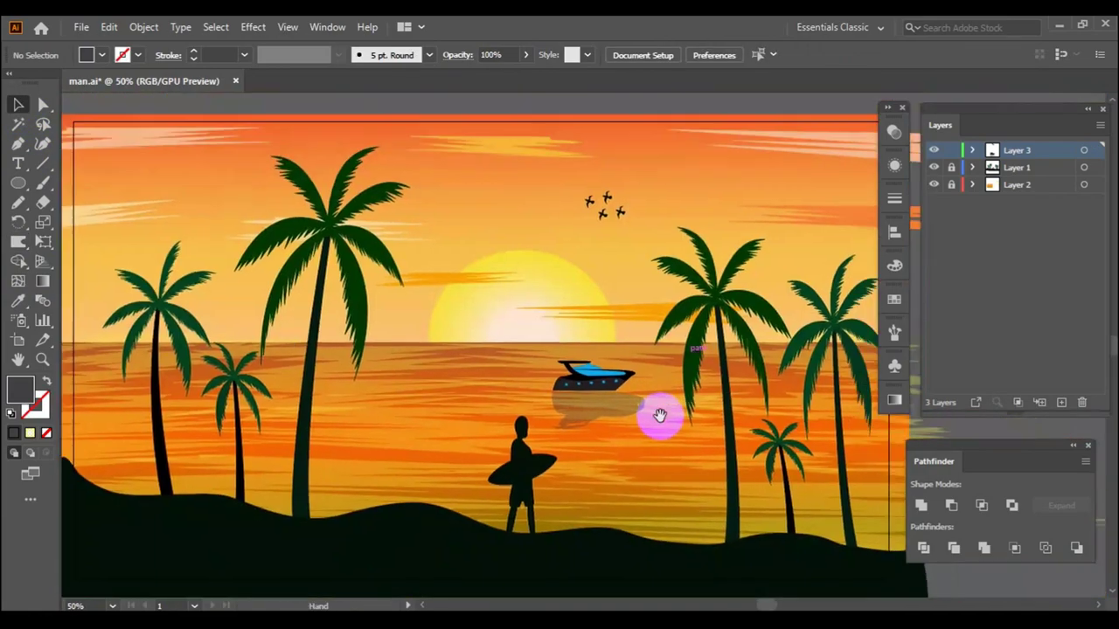
scroll(641, 376, "up", 1)
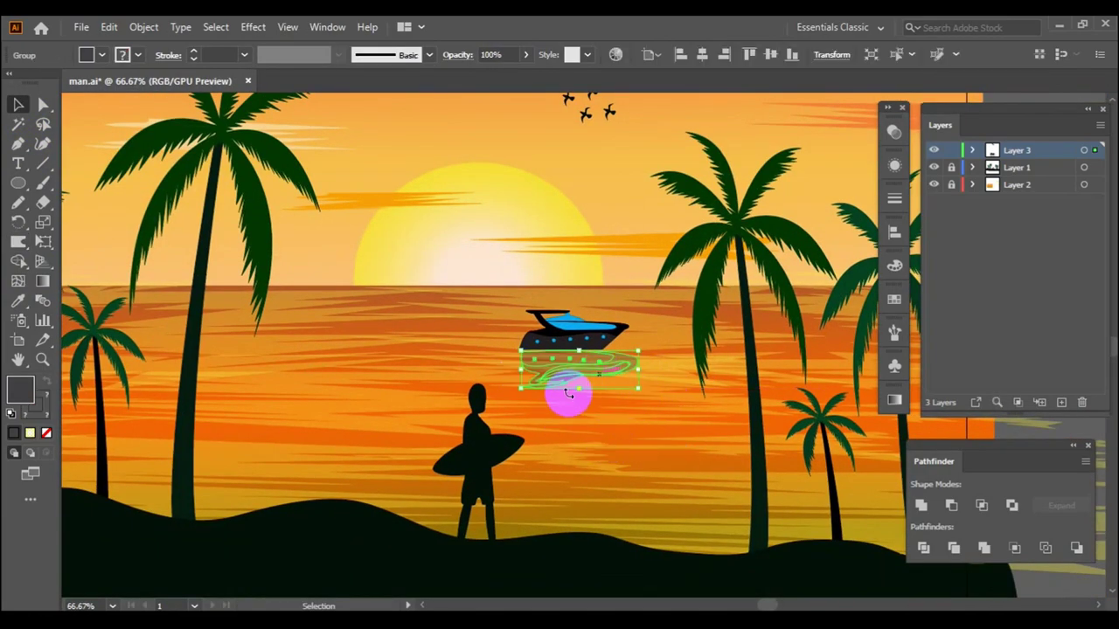
left_click(637, 437)
scroll(642, 419, "down", 2)
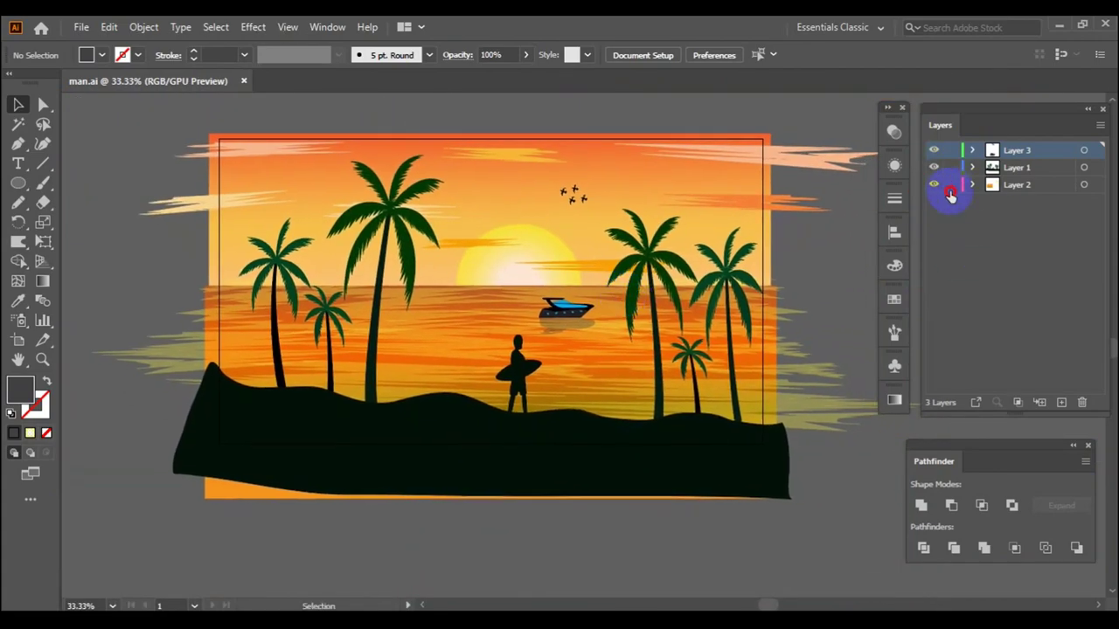
- Shift the cloud stripe near the sun to the left and up
left_click(972, 150)
left_click(975, 153)
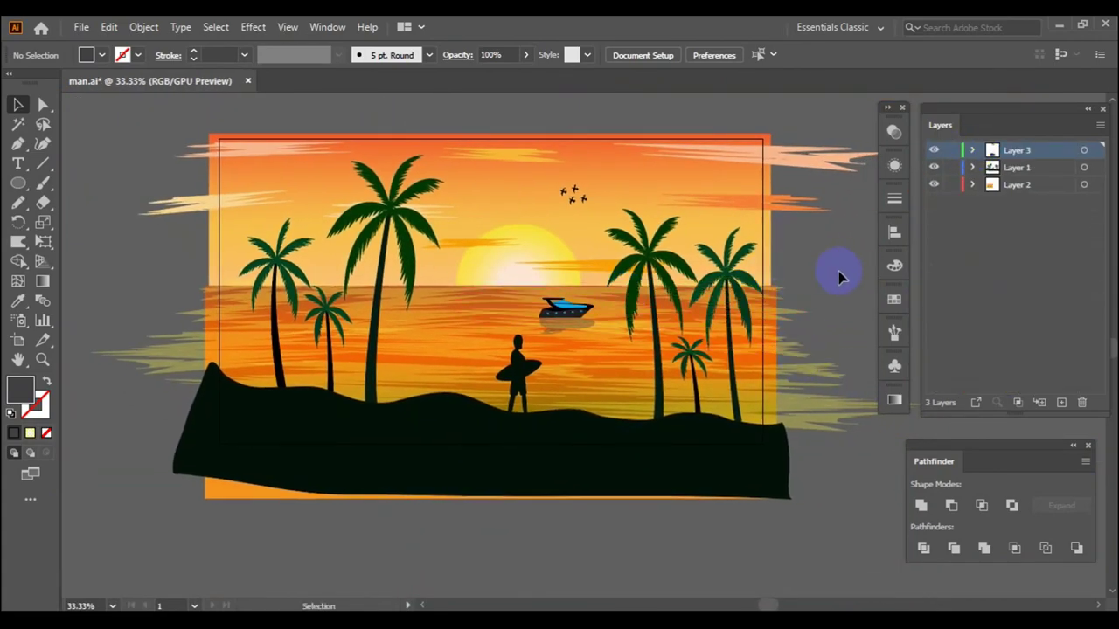
left_click(586, 250)
left_click(894, 265)
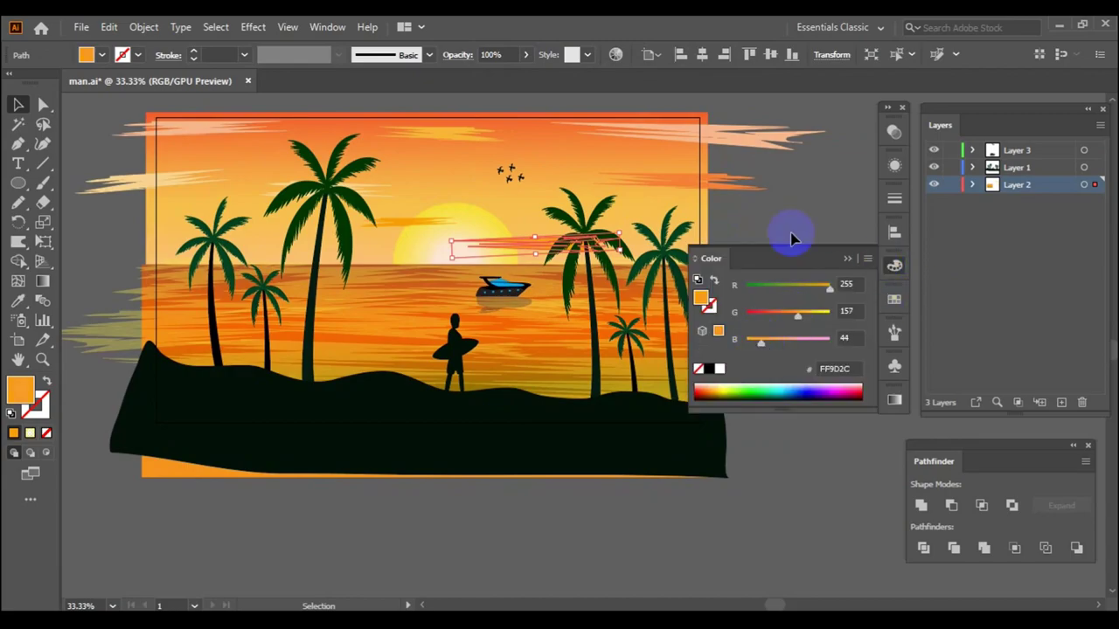
left_click_drag(531, 248, 437, 226)
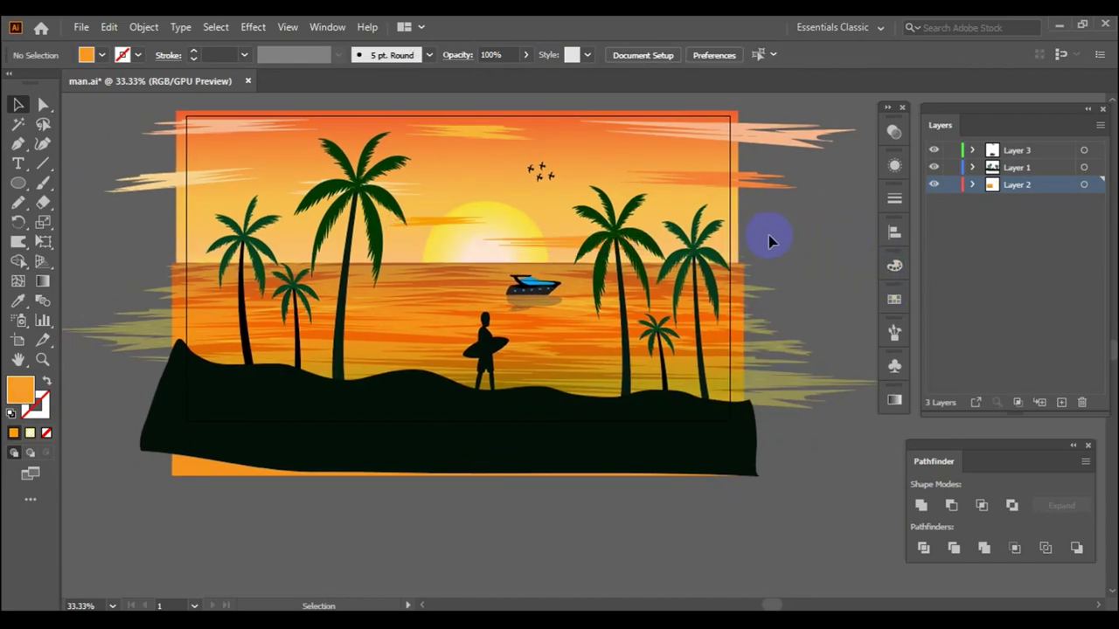
- Select all the artwork across layers and merge it into Layer 3
key("ctrl+minus")
key("ctrl+a")
left_click(828, 299)
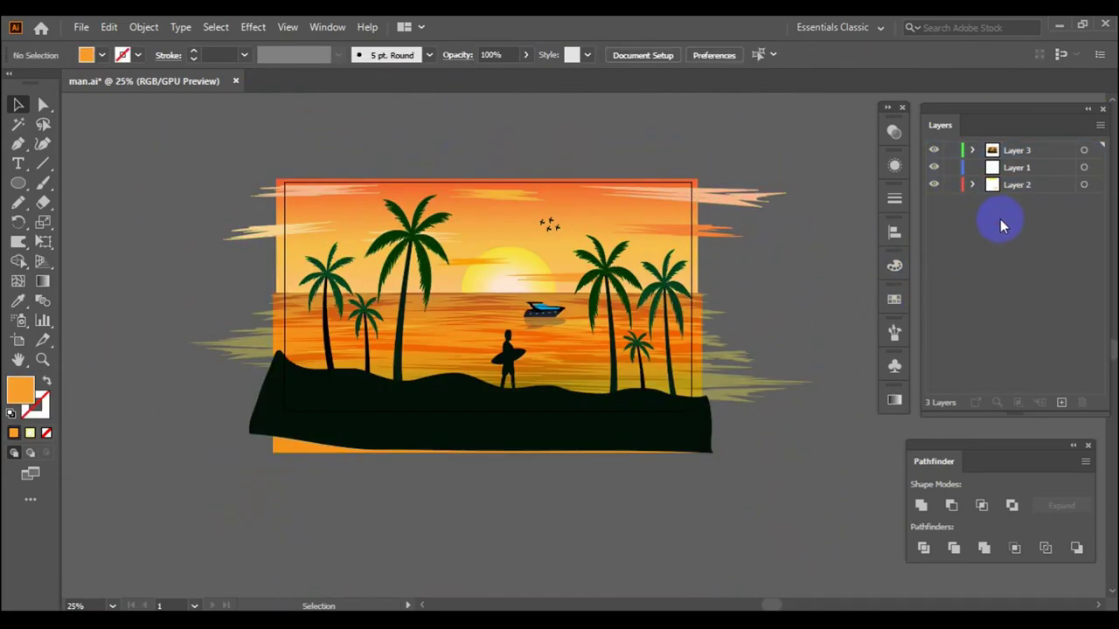
key("ctrl+minus")
left_click_drag(744, 369, 562, 237)
key("ctrl+plus")
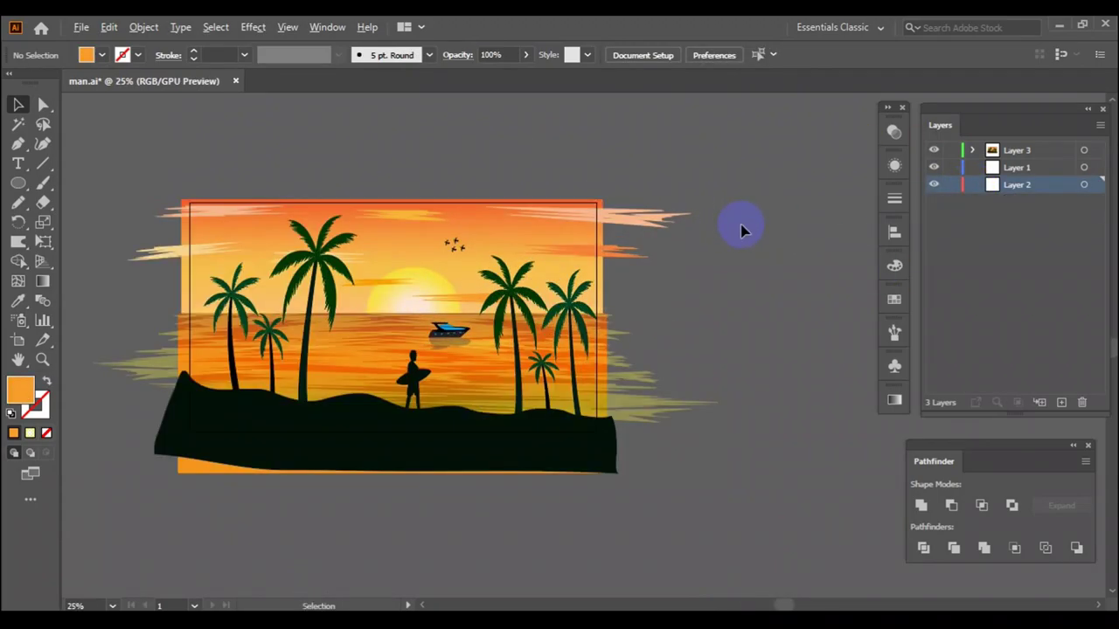
- Draw a white-filled 1280×720 rectangle
left_click(1082, 402)
left_click(102, 54)
left_click(24, 83)
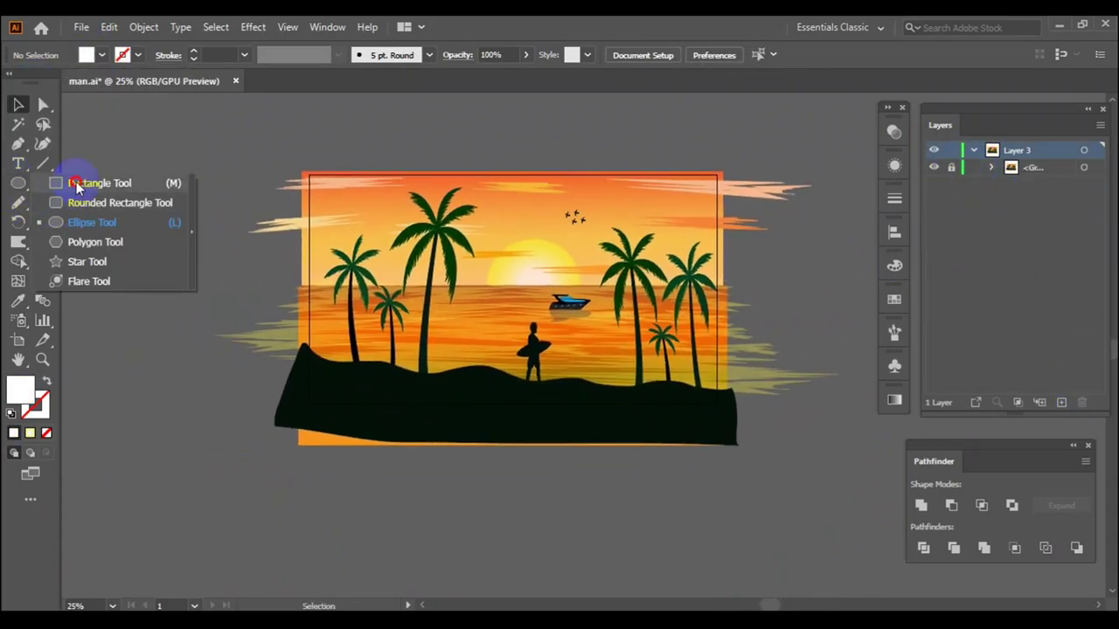
left_click_drag(17, 183, 75, 182)
left_click(177, 192)
type("1280")
key("Tab")
type("720")
key("Return")
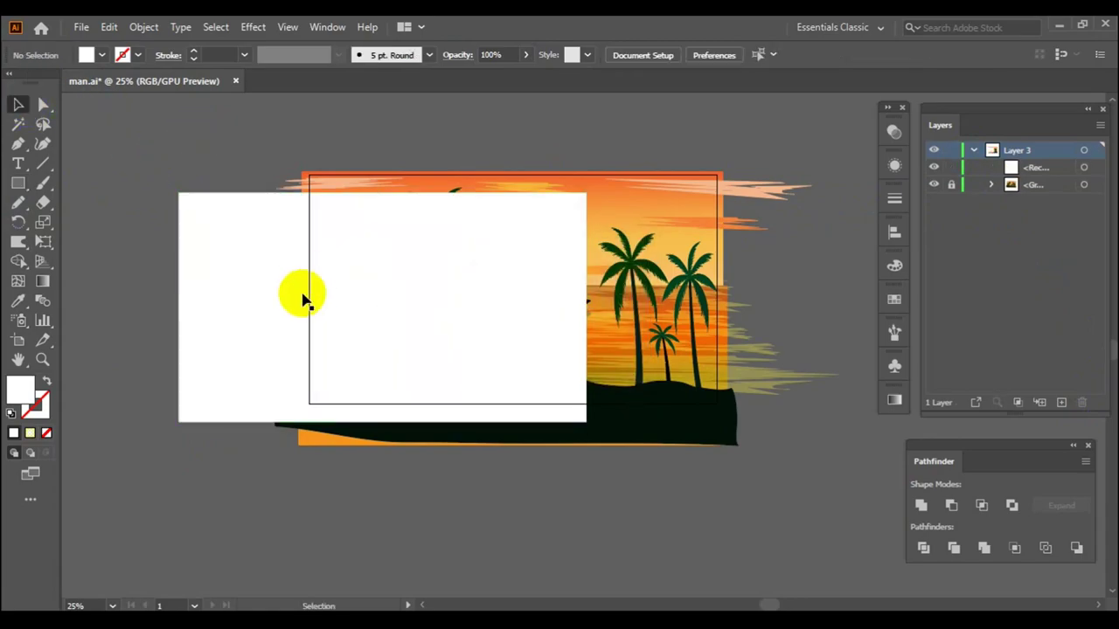
- Align the white rectangle to the artboard and clip all the artwork to it with Ctrl+7
left_click(700, 56)
left_click(748, 55)
left_click(17, 104)
key("ctrl+a")
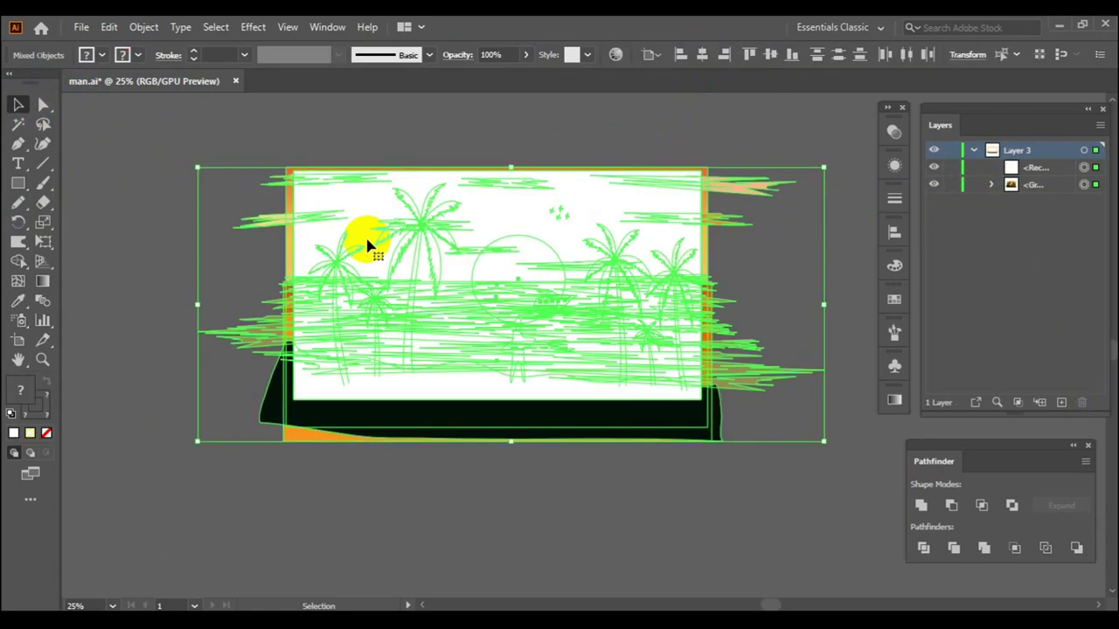
key("ctrl+7")
left_click(726, 475)
key("ctrl+plus")
left_click_drag(737, 560, 634, 542)
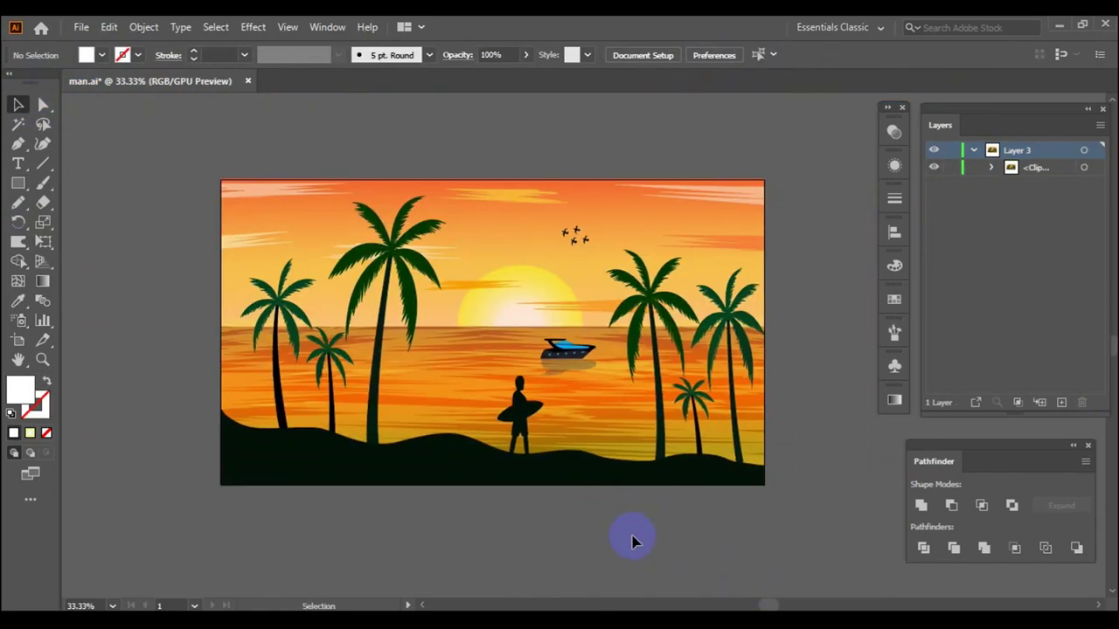